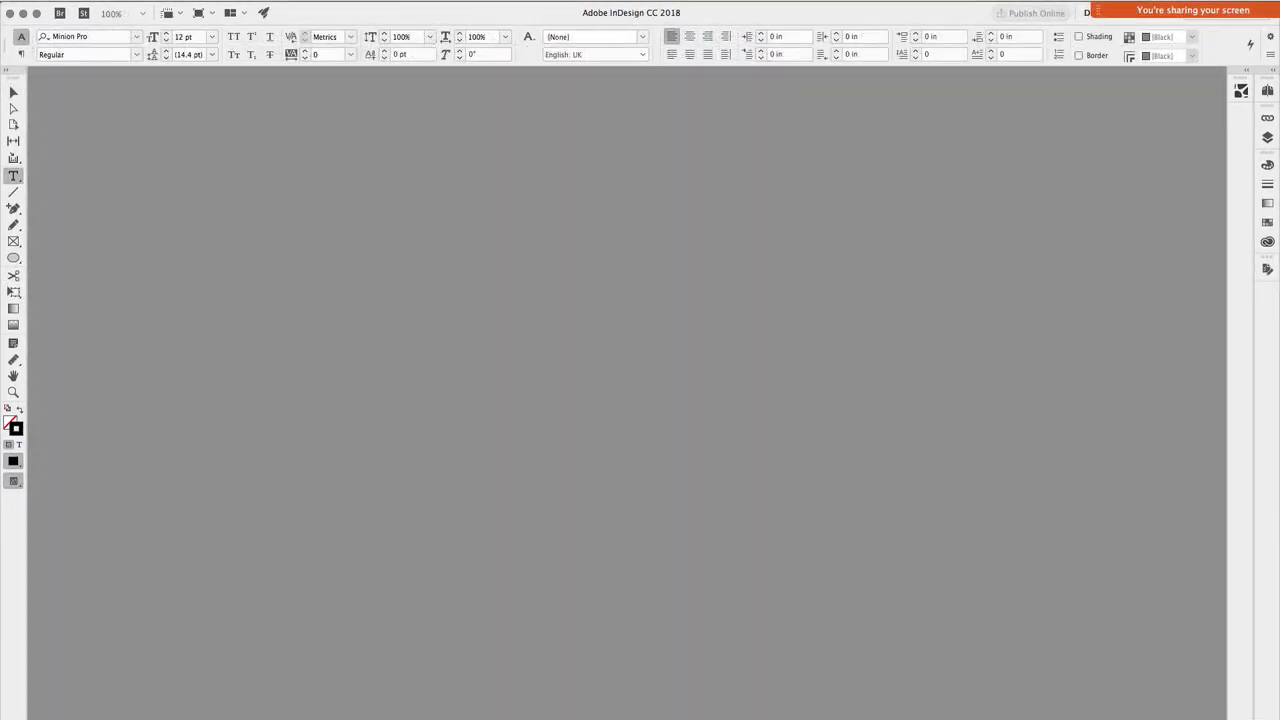
- Open the MediaBeacon extension from Window > Extensions and expand its panel from the dock
left_click(360, 0)
mouse_move(387, 132)
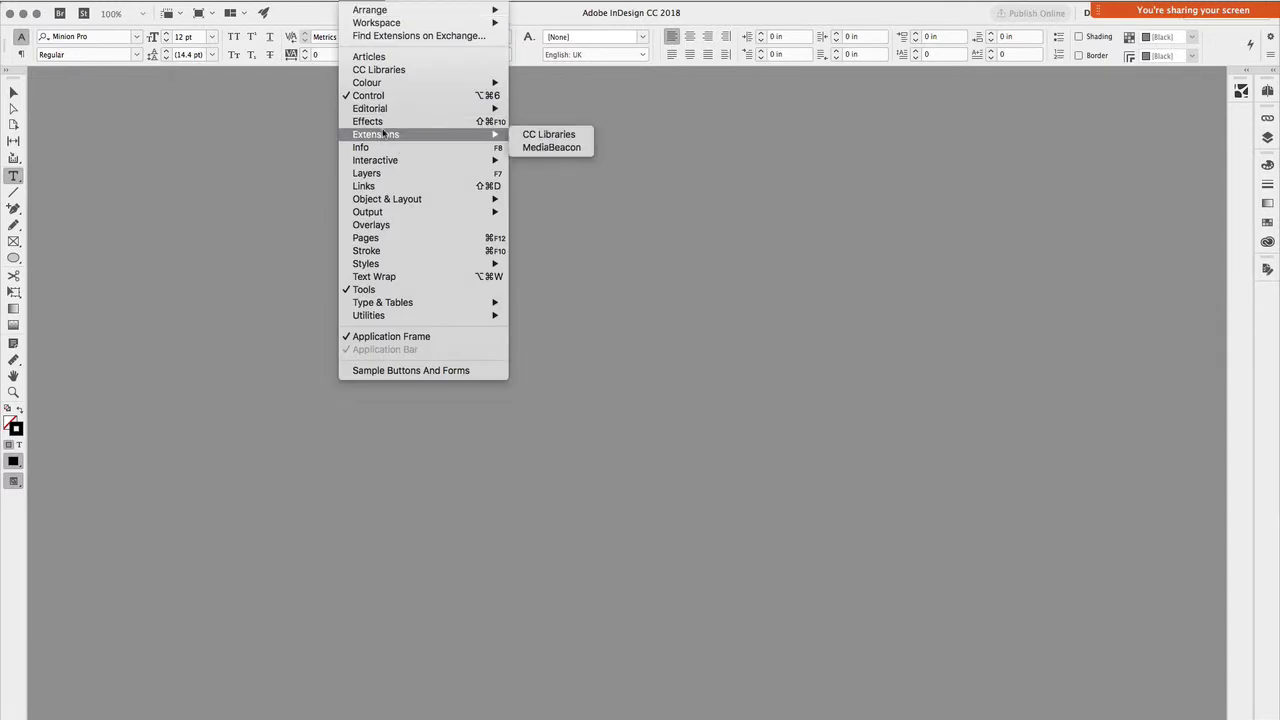
left_click(1242, 158)
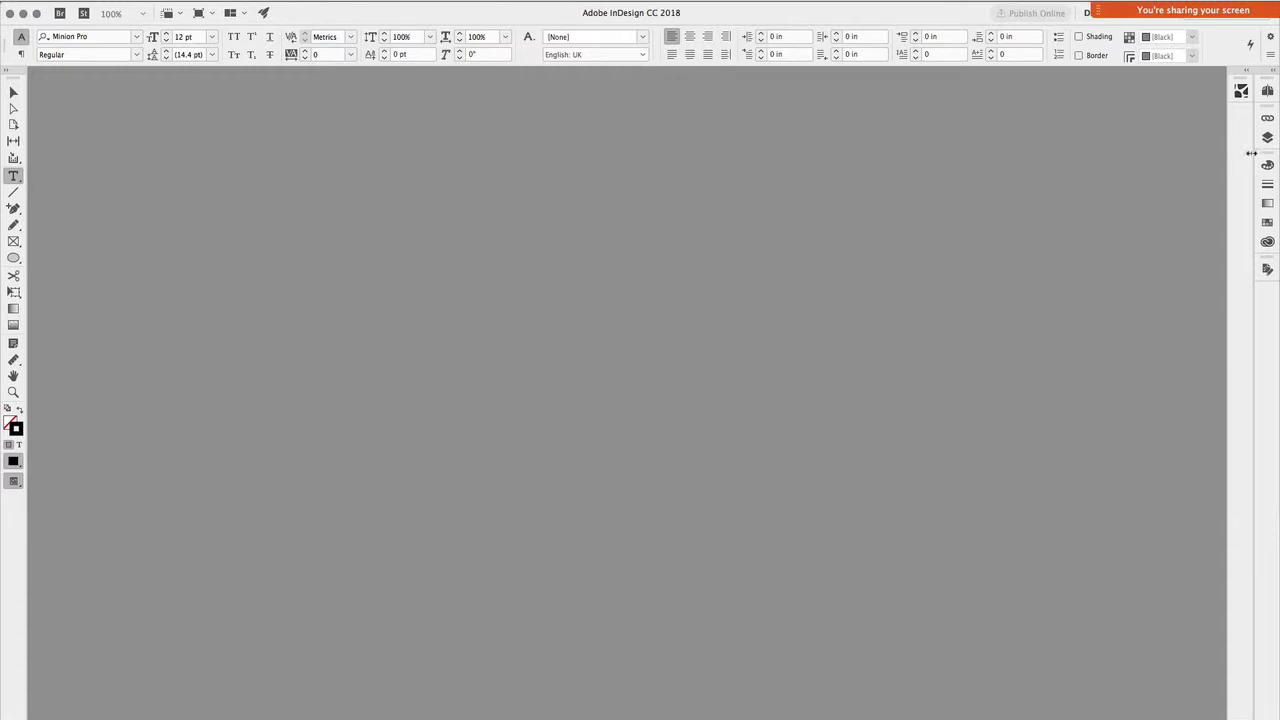
left_click(1246, 72)
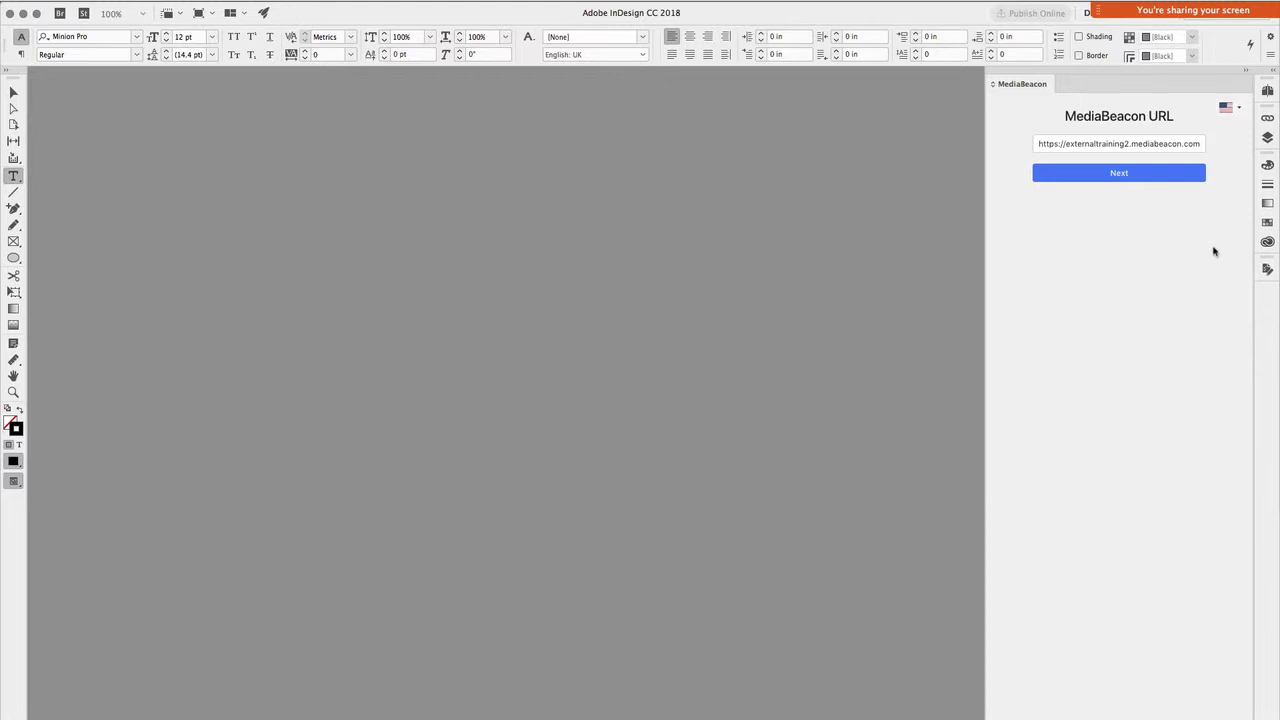
- Confirm the MediaBeacon server address, then log in with the account username and password
left_click(1080, 178)
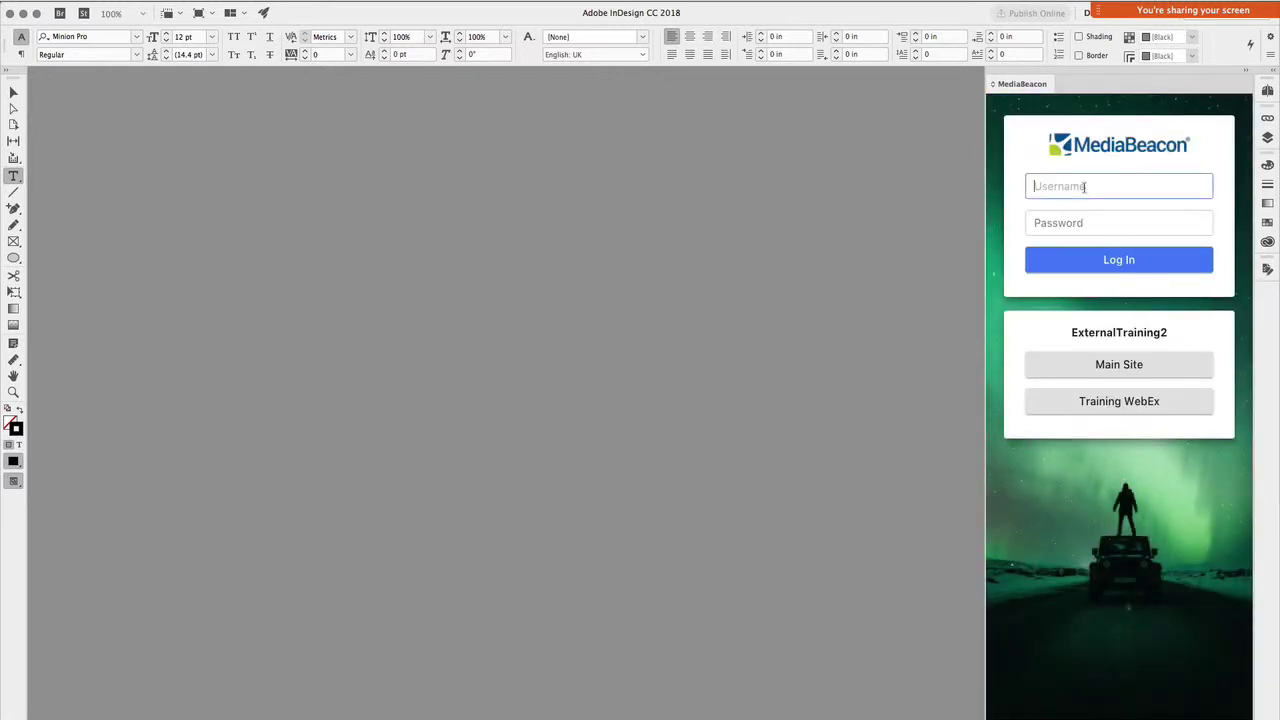
type("justinroot")
key("Tab")
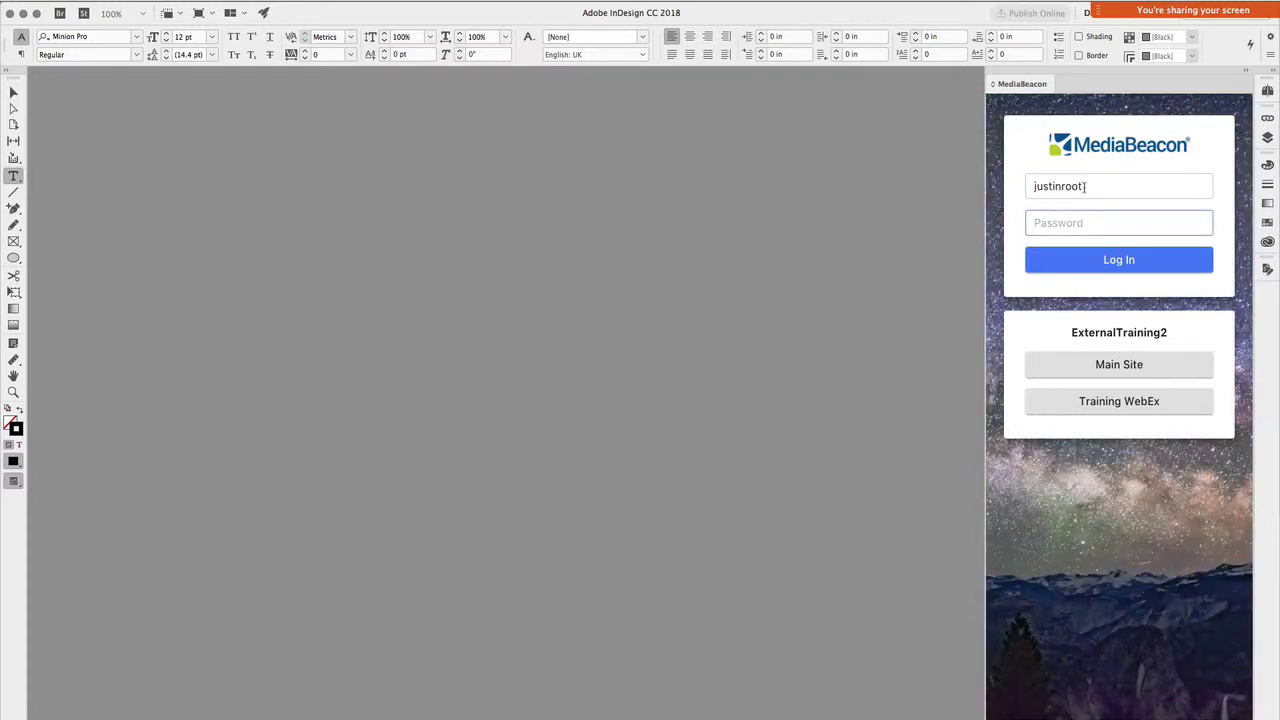
type("•••••")
key("Return")
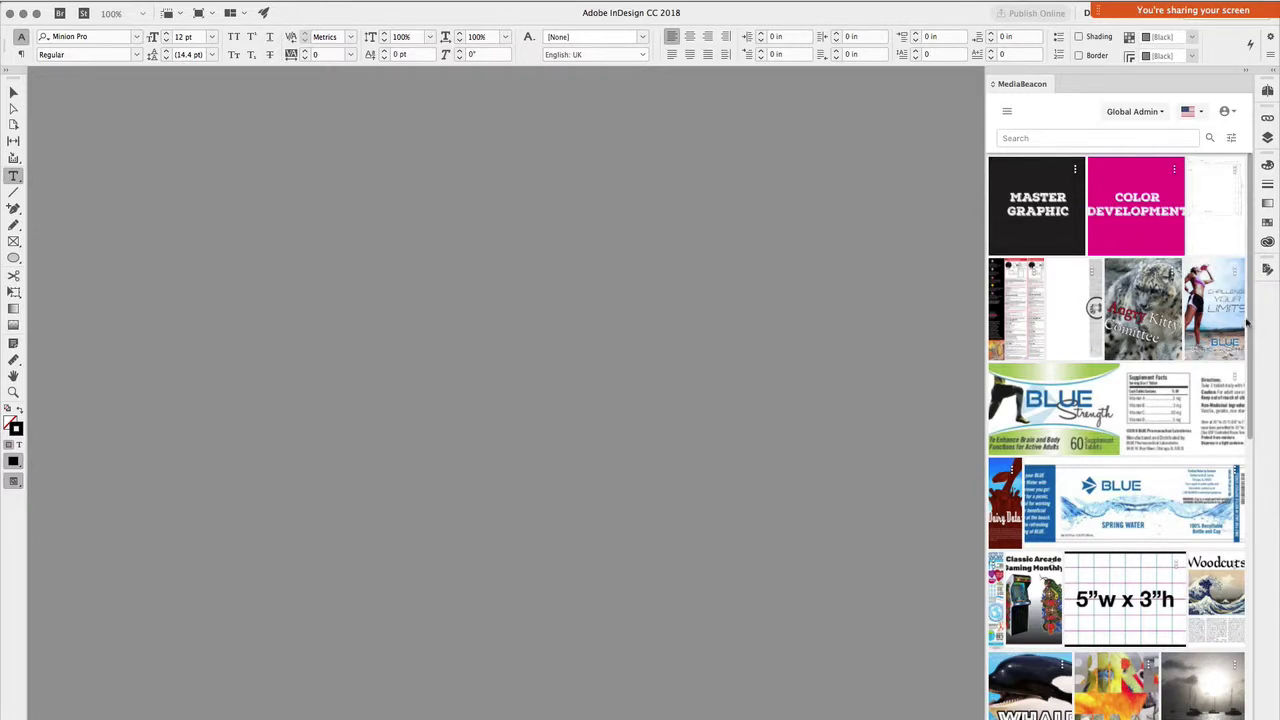
- Show the Directory folder tree and drag the panel's left edge to widen MediaBeacon
scroll(1250, 327, "down", 1)
left_click_drag(1250, 327, 1252, 250)
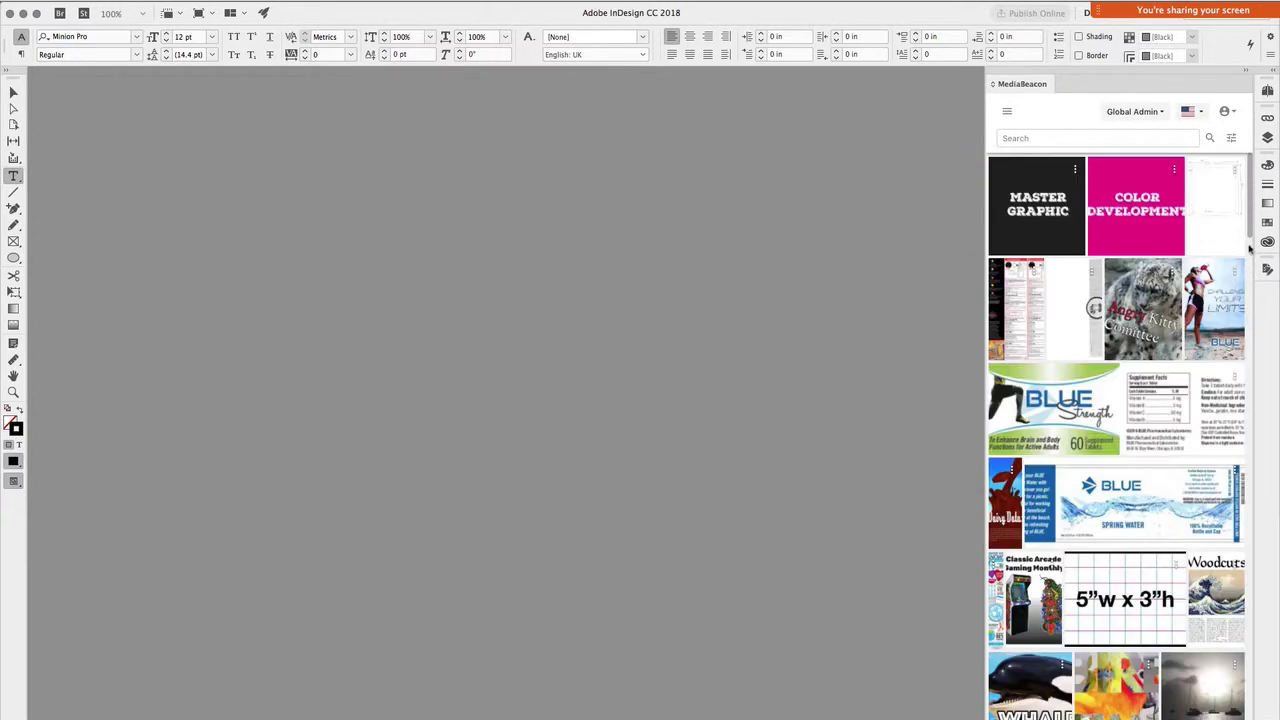
left_click(1008, 116)
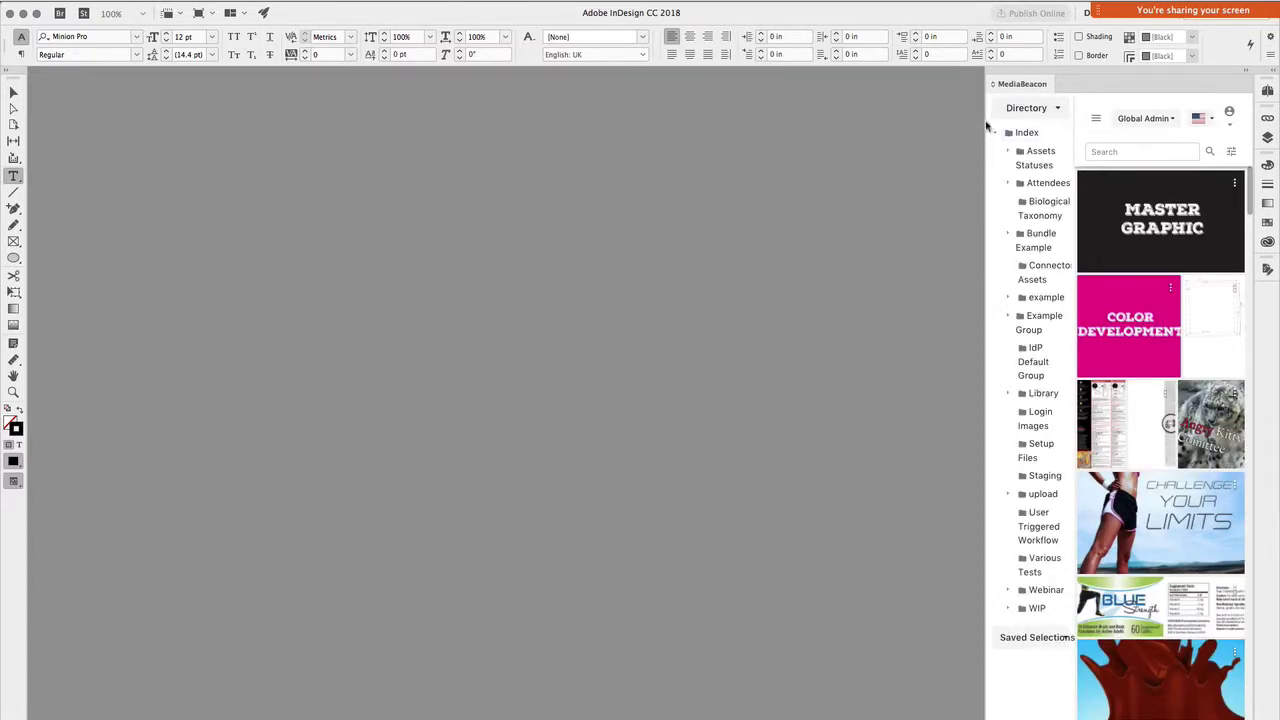
left_click_drag(985, 124, 768, 149)
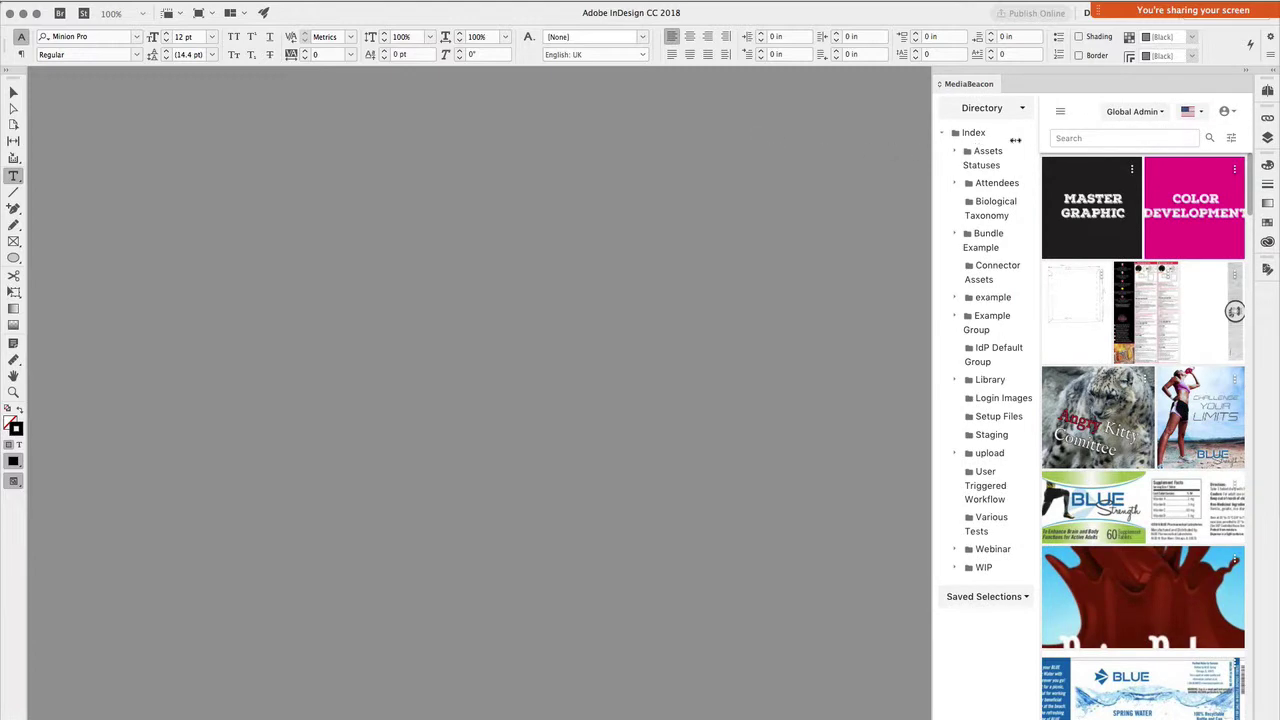
left_click_drag(938, 131, 692, 143)
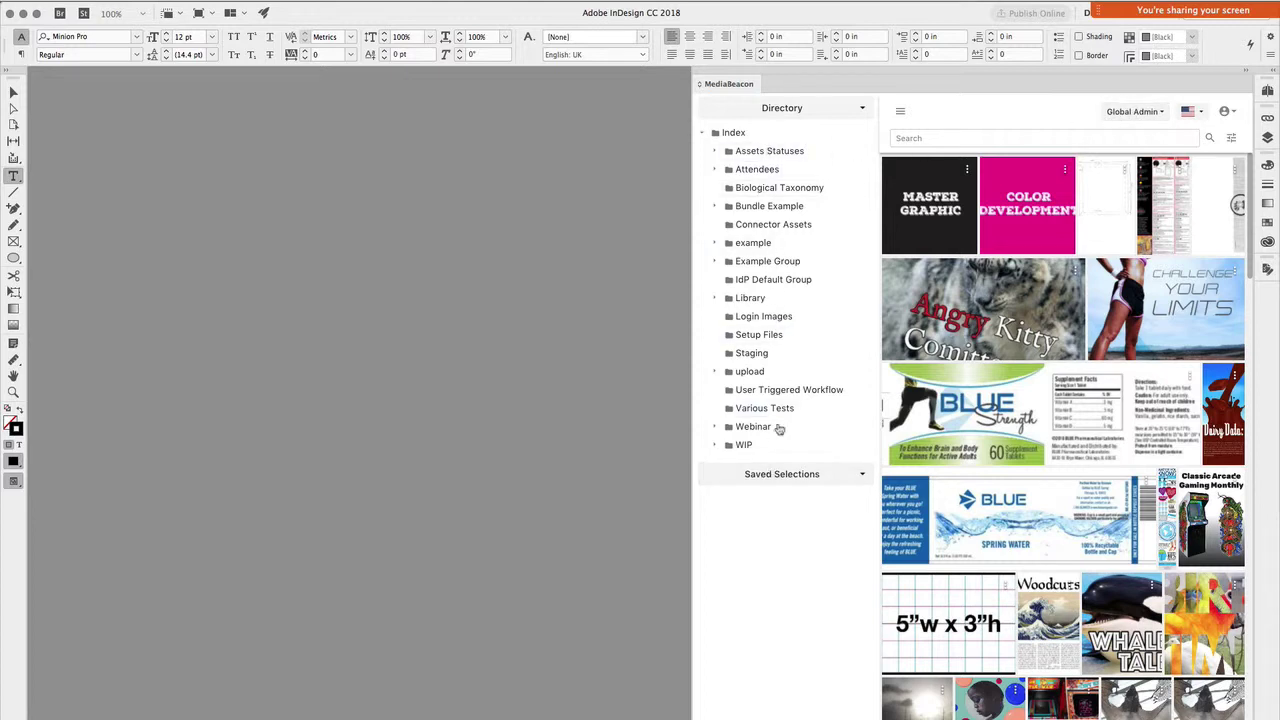
- Browse the Assets Statuses and Attendees folders and Shared/Private saved selections, then clear the Attendees filter
left_click(755, 152)
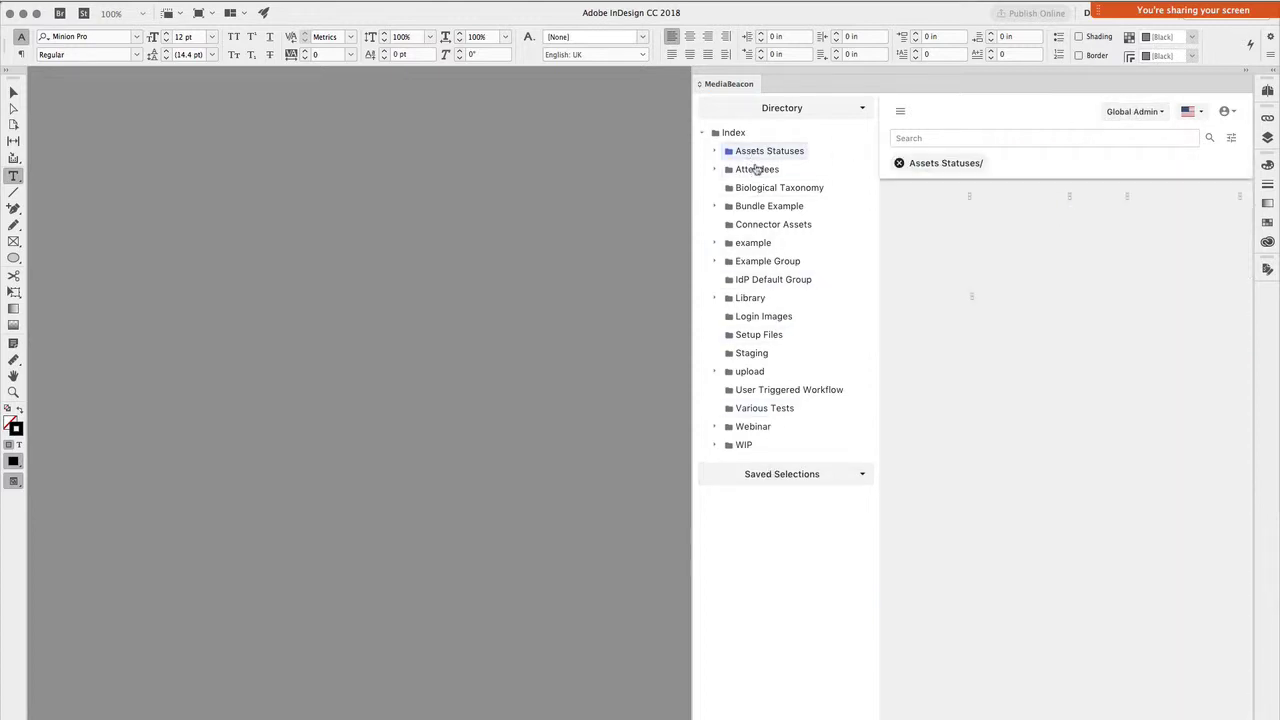
left_click(757, 170)
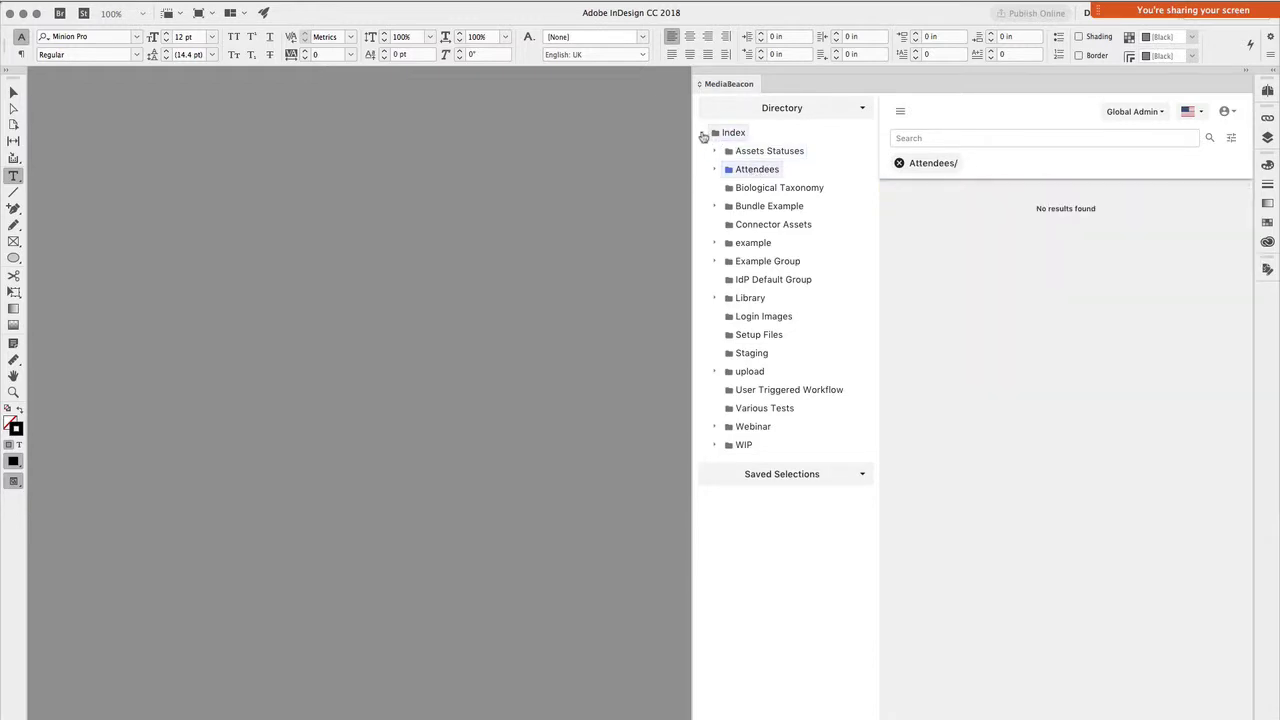
left_click(702, 132)
left_click(772, 168)
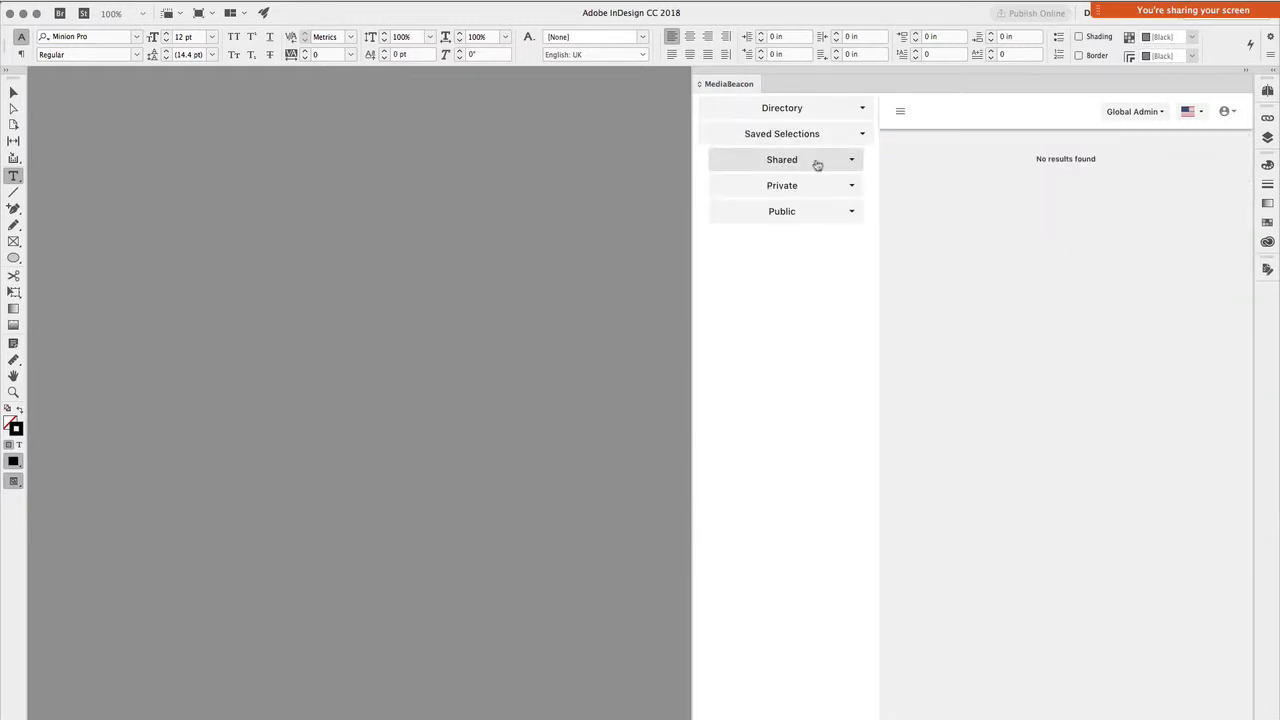
left_click(797, 168)
left_click(808, 194)
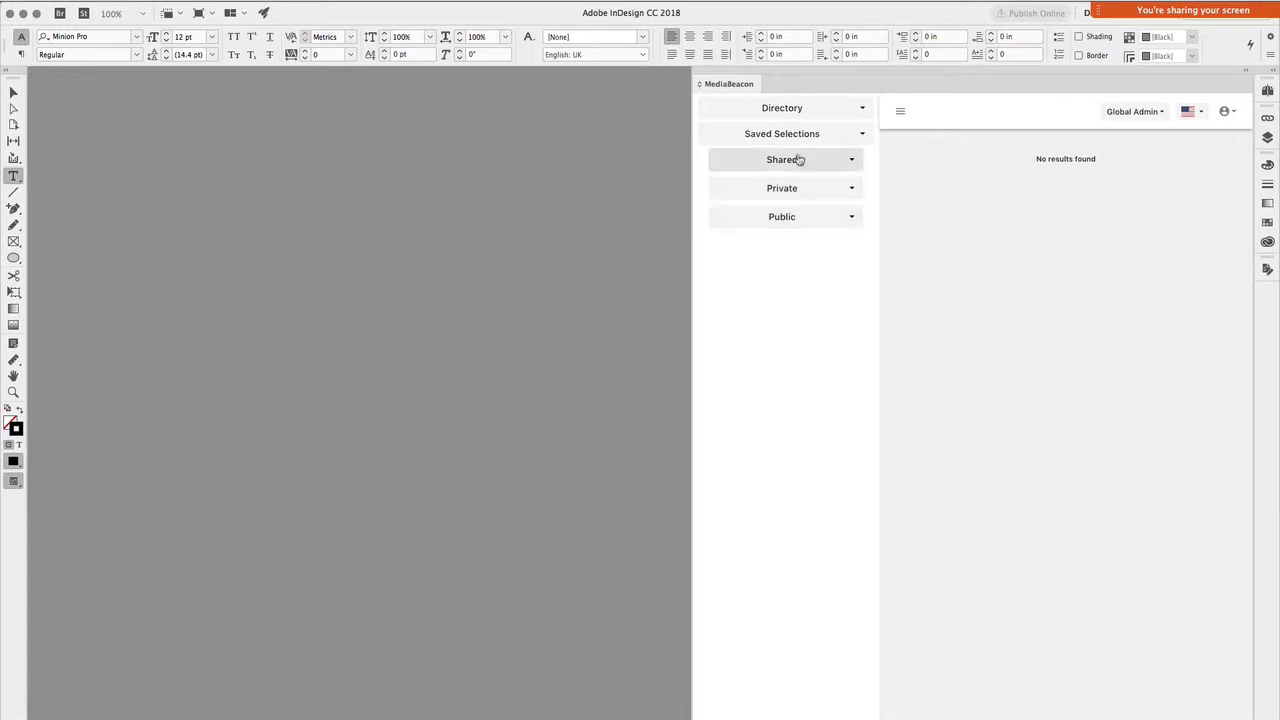
left_click(788, 109)
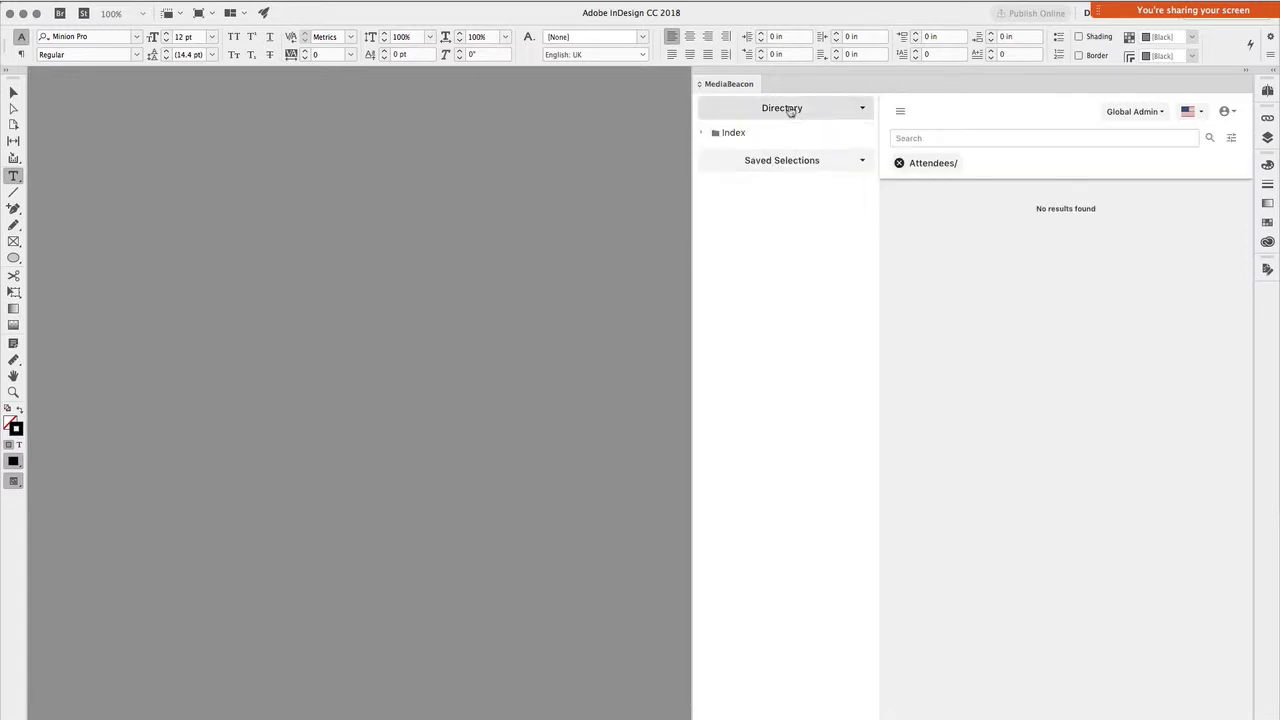
left_click(898, 164)
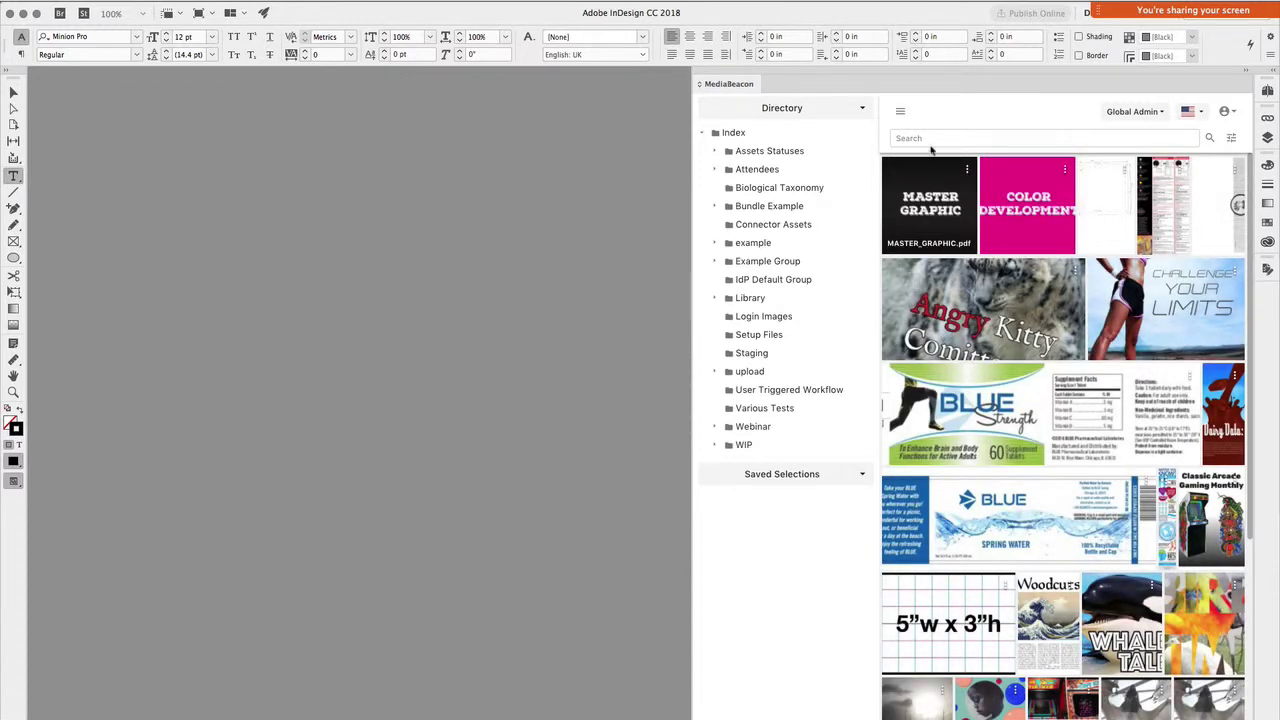
- Search MediaBeacon for 'platypus', picking it from the suggestions after typing platy
left_click(918, 138)
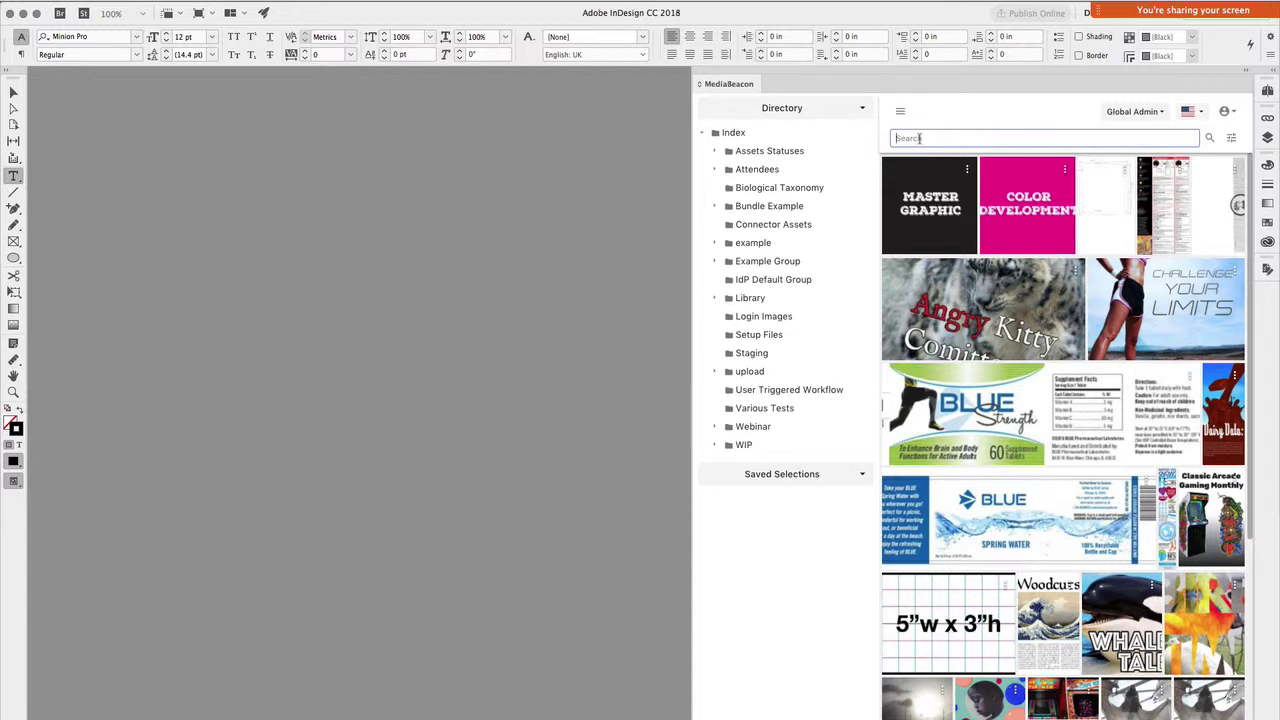
type("platy")
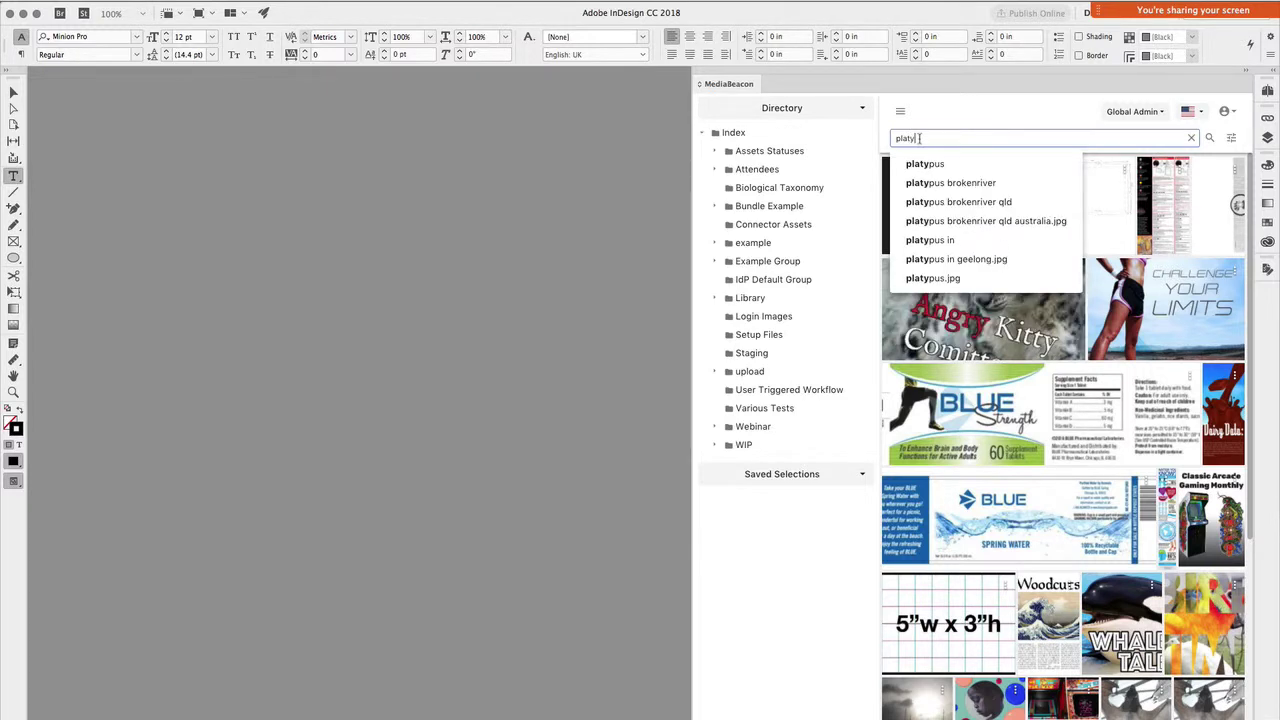
key("Down")
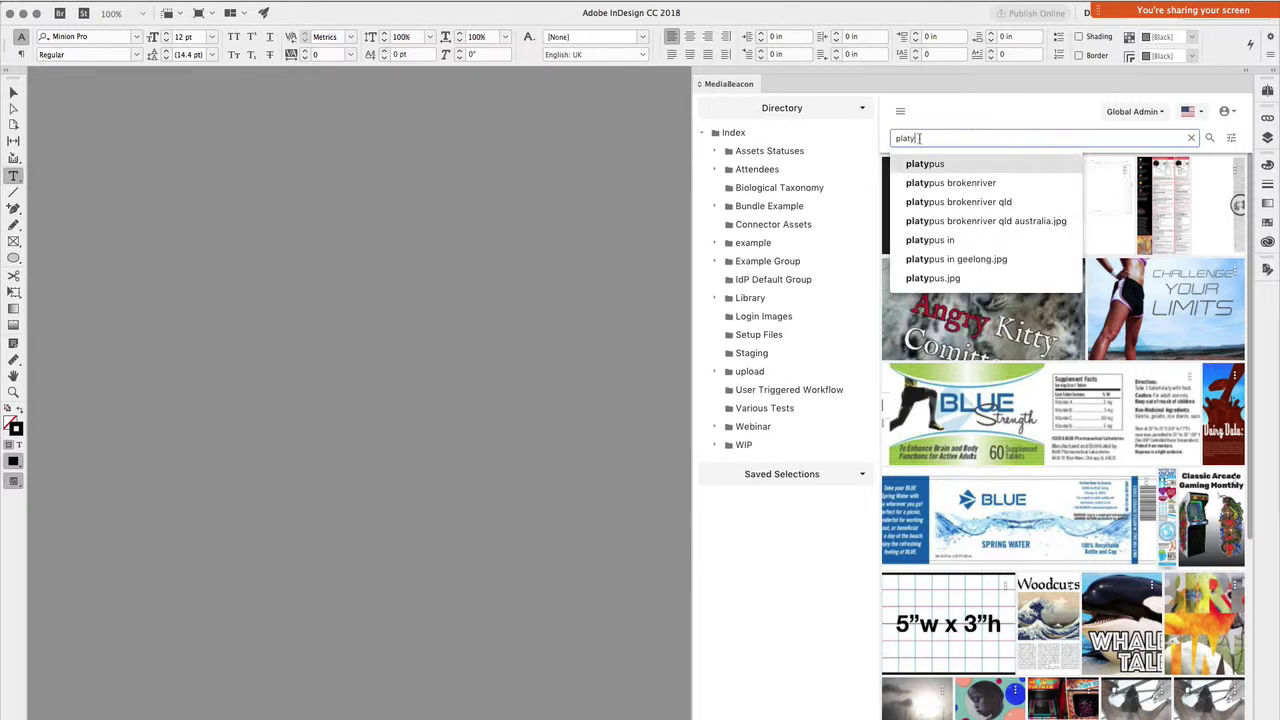
key("Return")
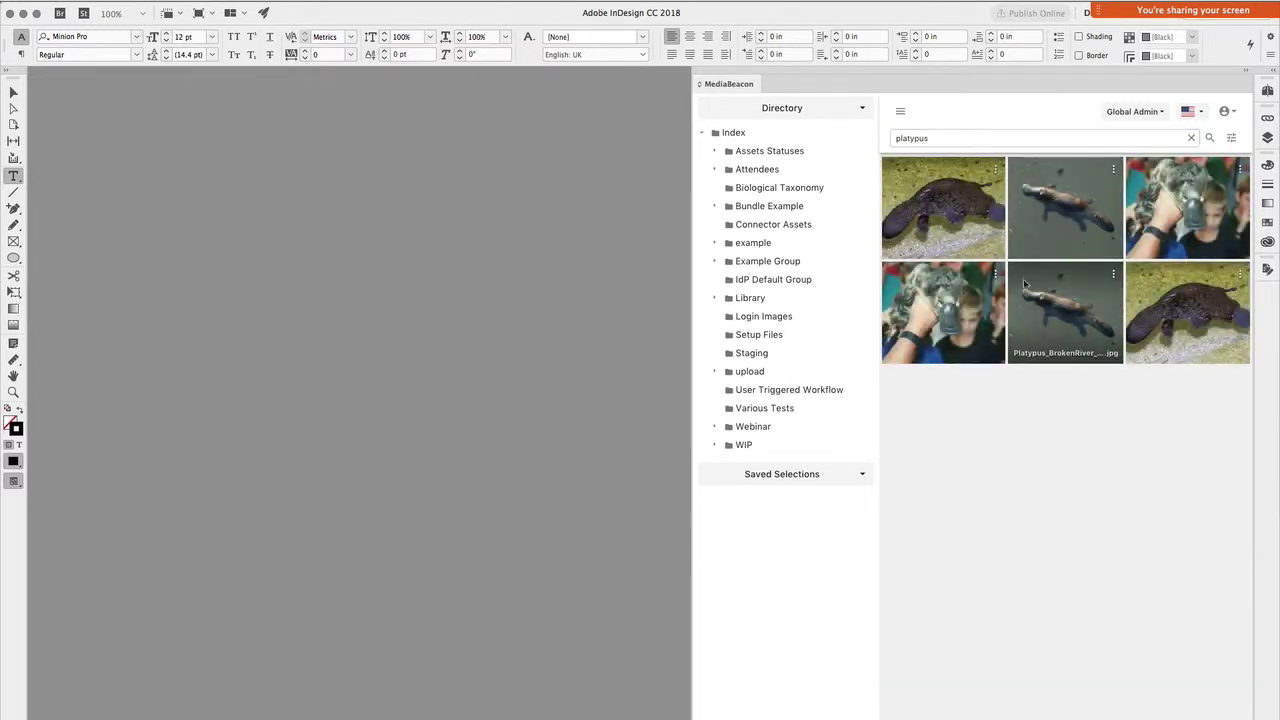
- Clear the platypus search and add a filter on the Keywords (Dublin Core Properties) field
left_click(1191, 138)
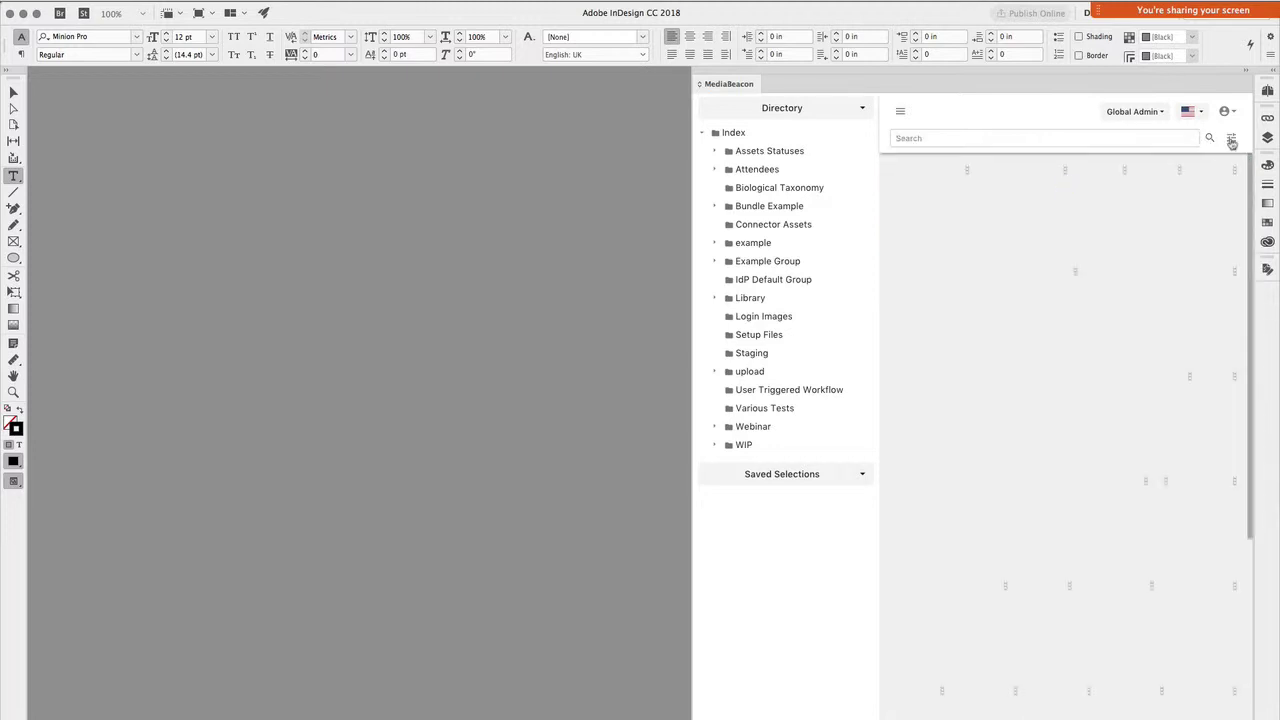
left_click(1231, 140)
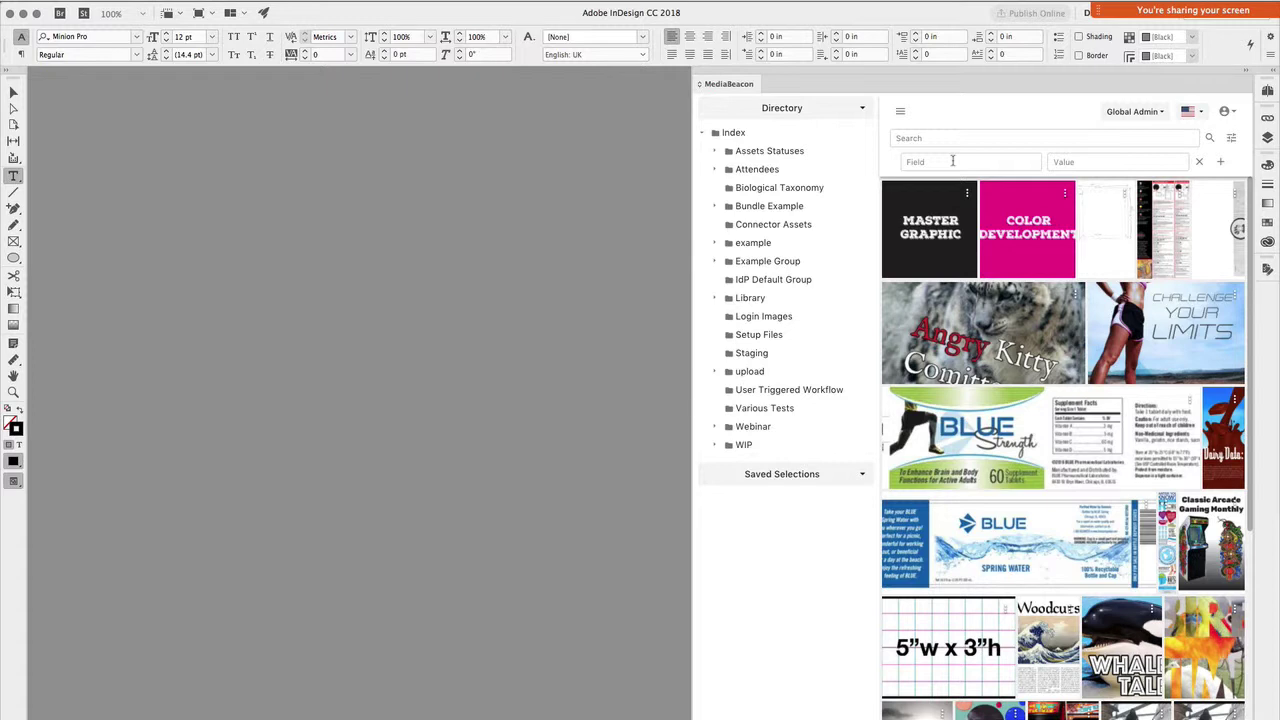
left_click(944, 161)
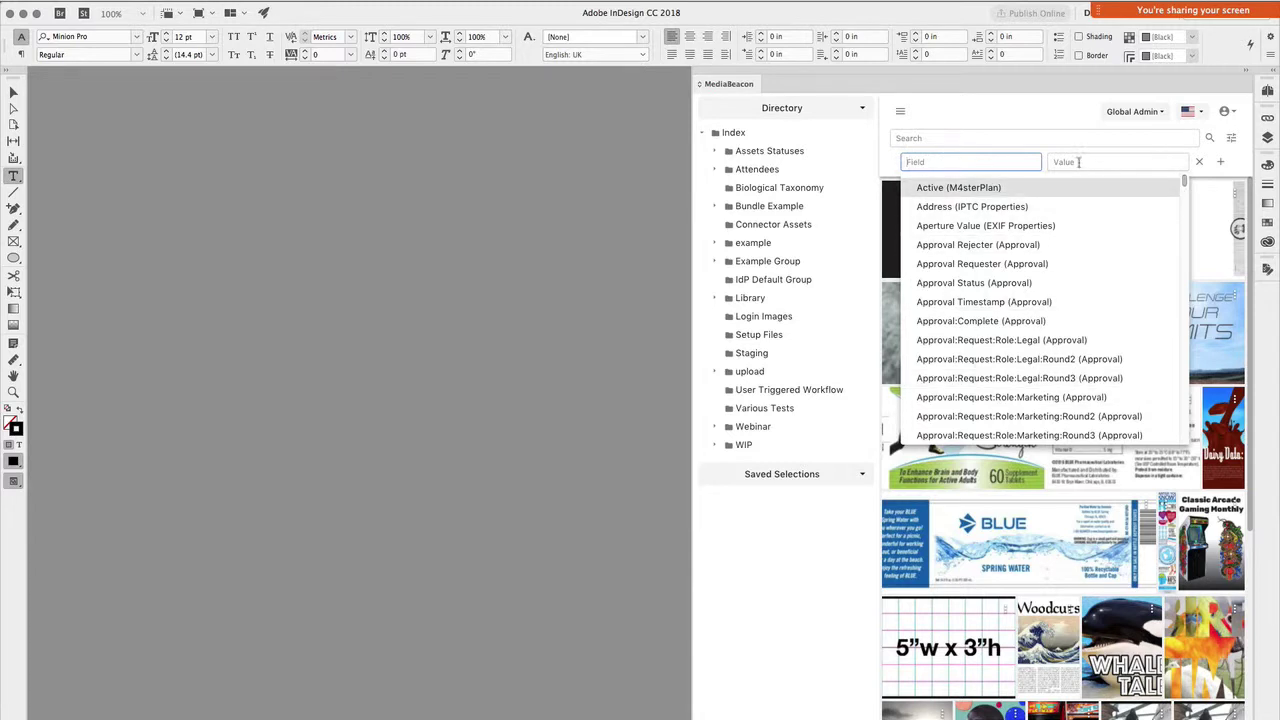
type("key")
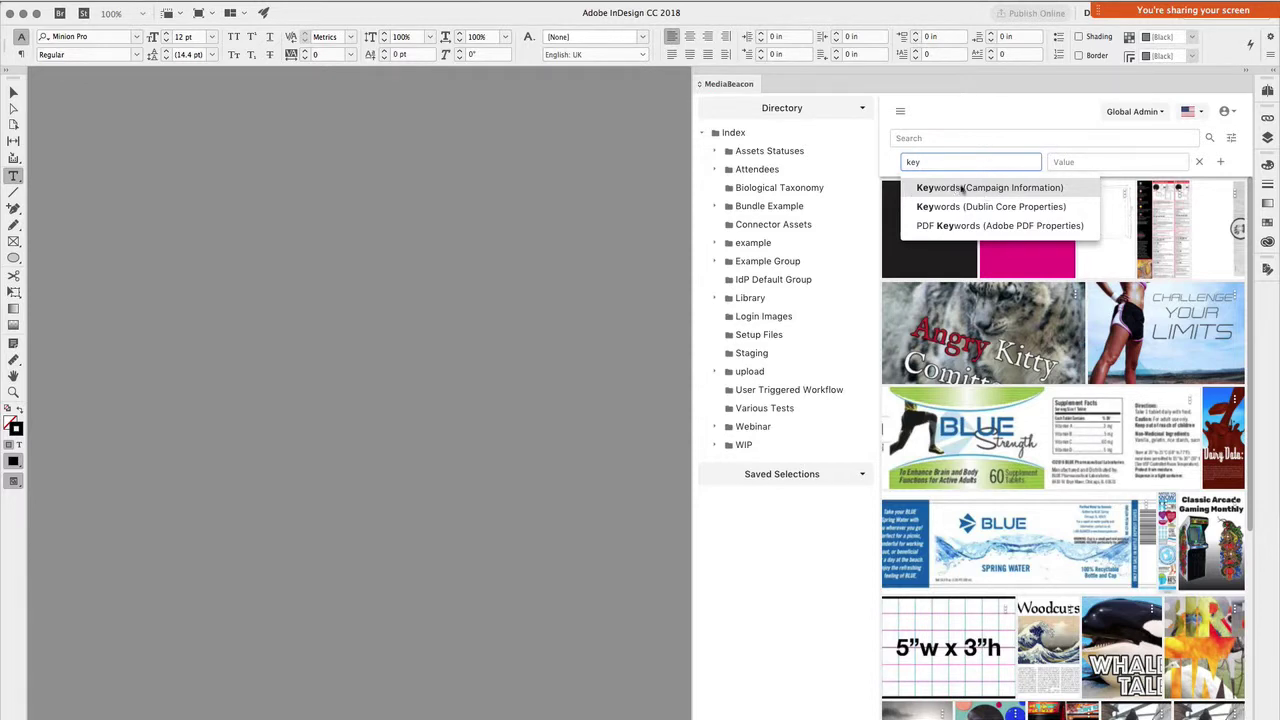
left_click(991, 207)
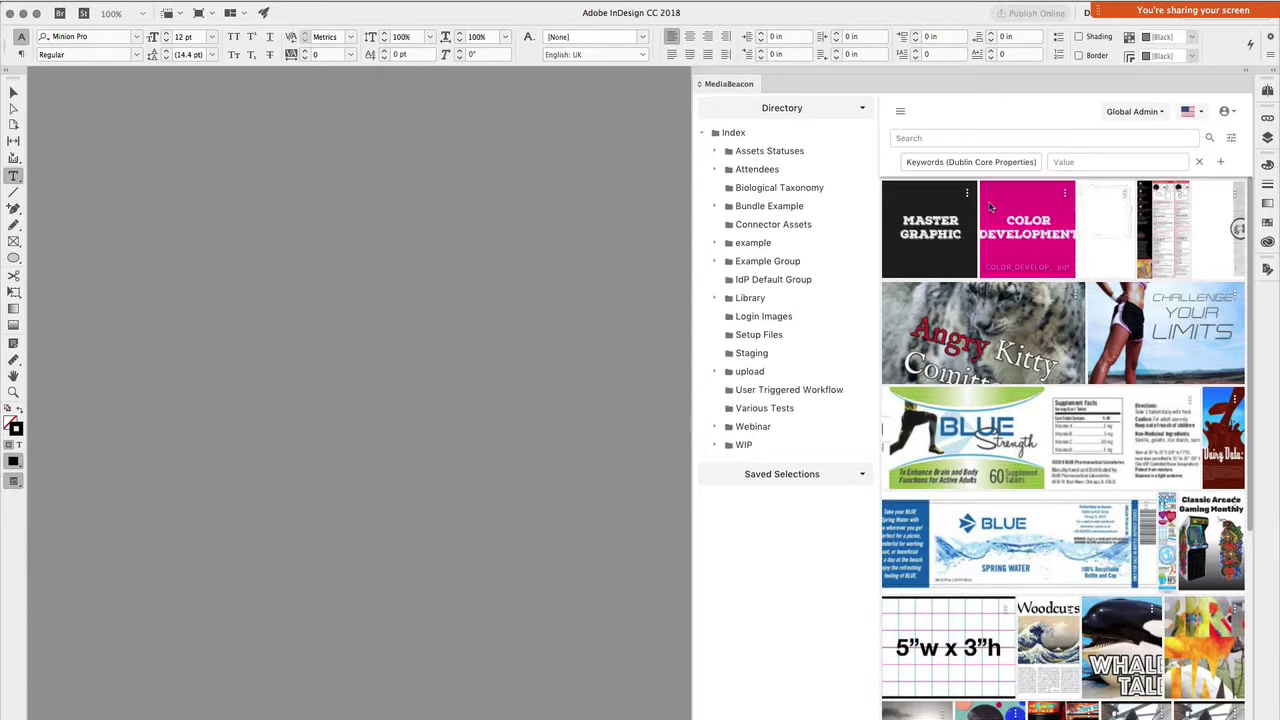
- Filter the assets by the keyword business, then remove that keyword filter
left_click(1092, 161)
scroll(1200, 205, "down", 3)
scroll(1198, 200, "down", 5)
scroll(1195, 195, "up", 3)
scroll(1190, 190, "down", 5)
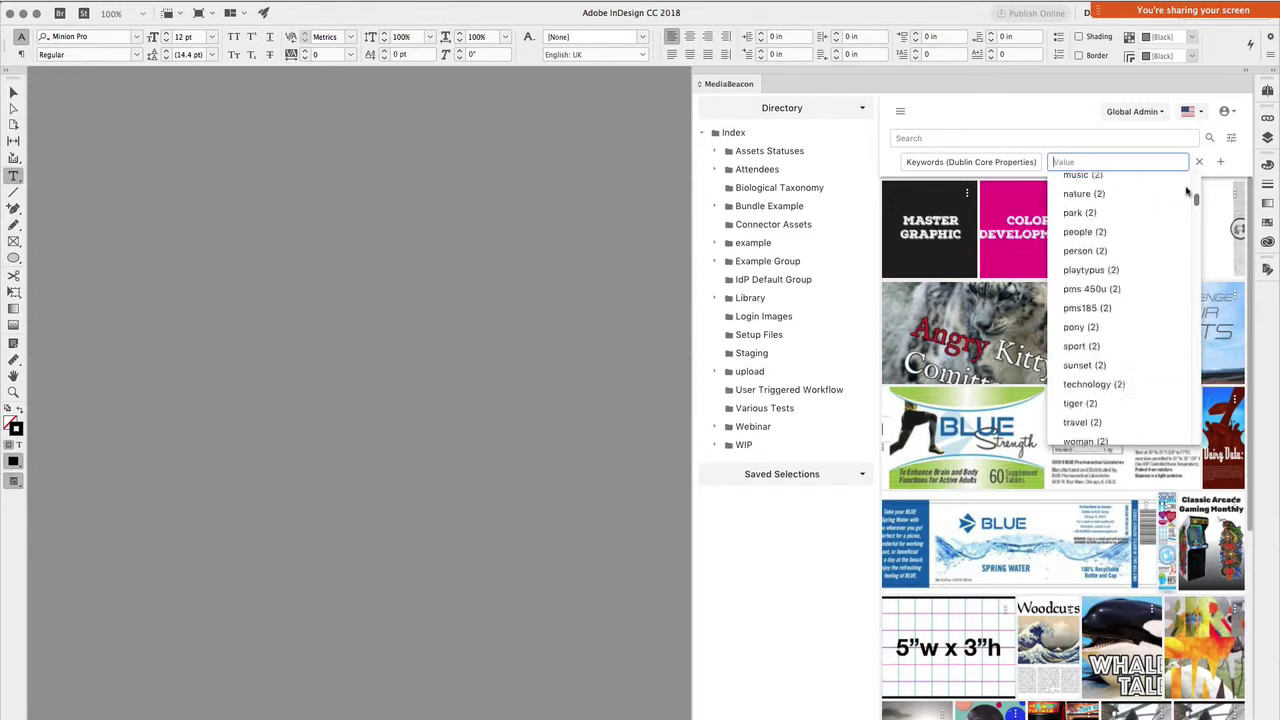
scroll(1187, 188, "up", 10)
key("Down")
scroll(1190, 185, "down", 3)
scroll(1195, 180, "up", 3)
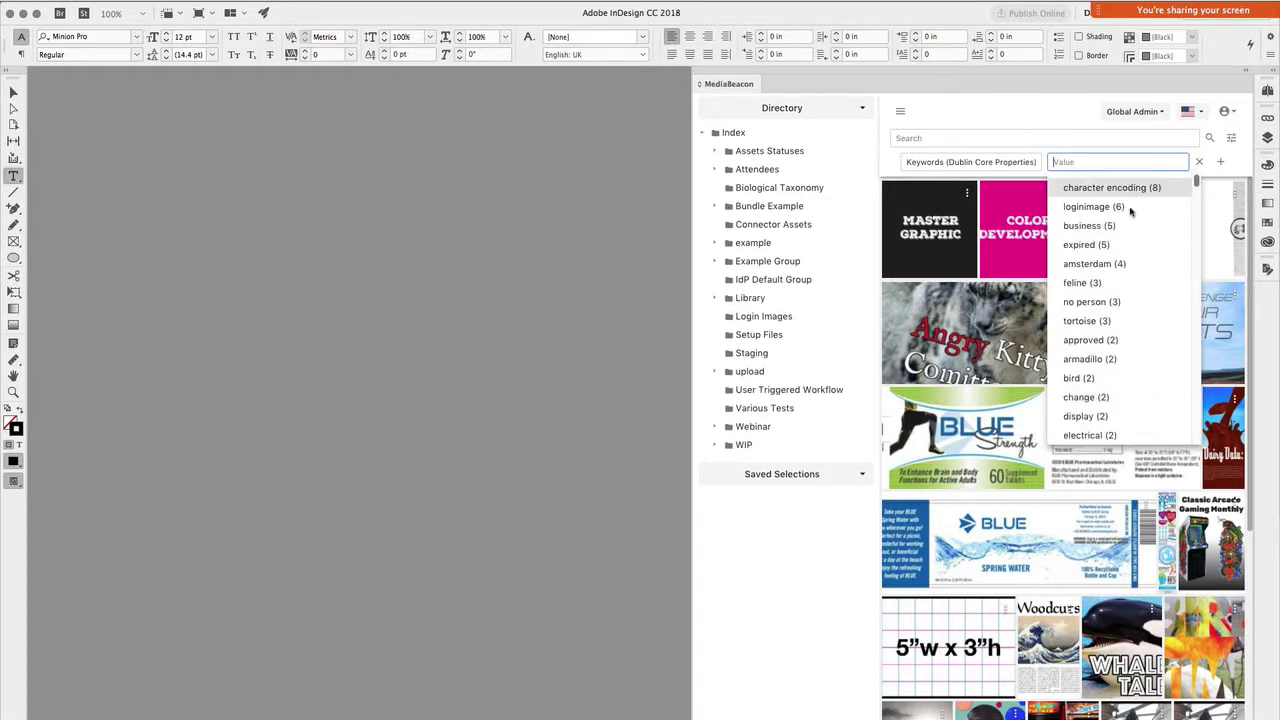
left_click(1127, 226)
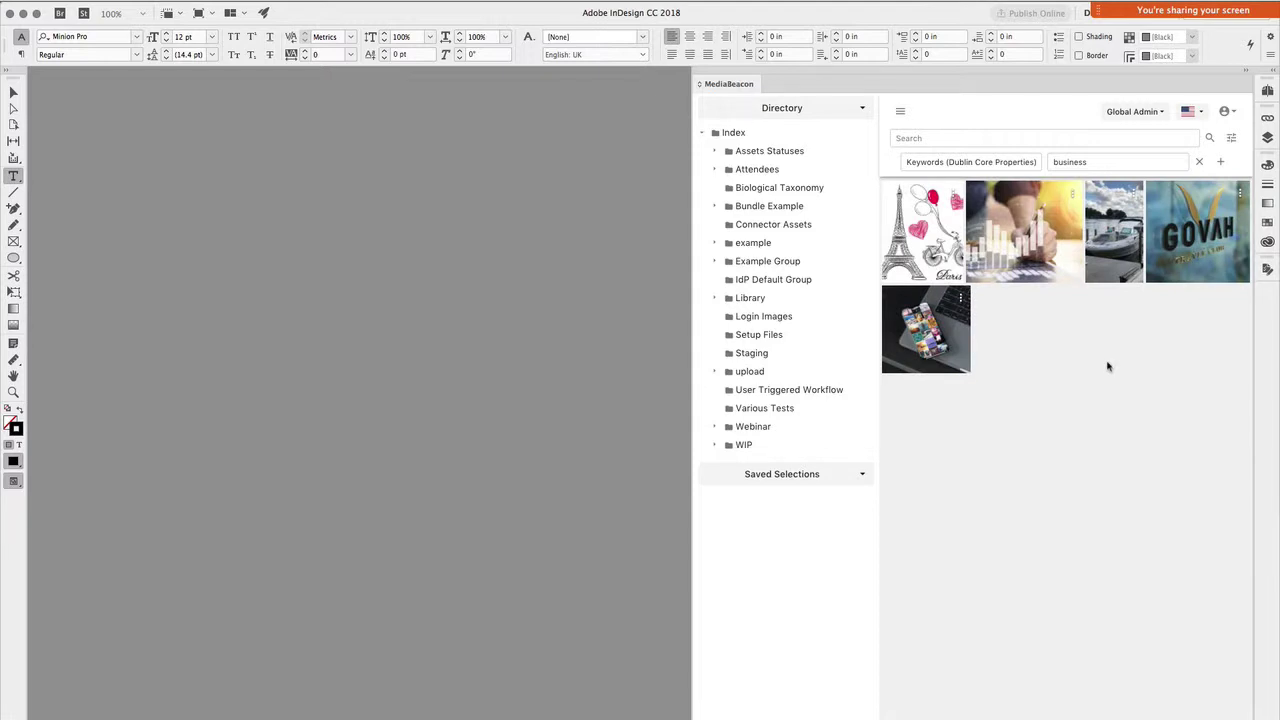
left_click(1199, 161)
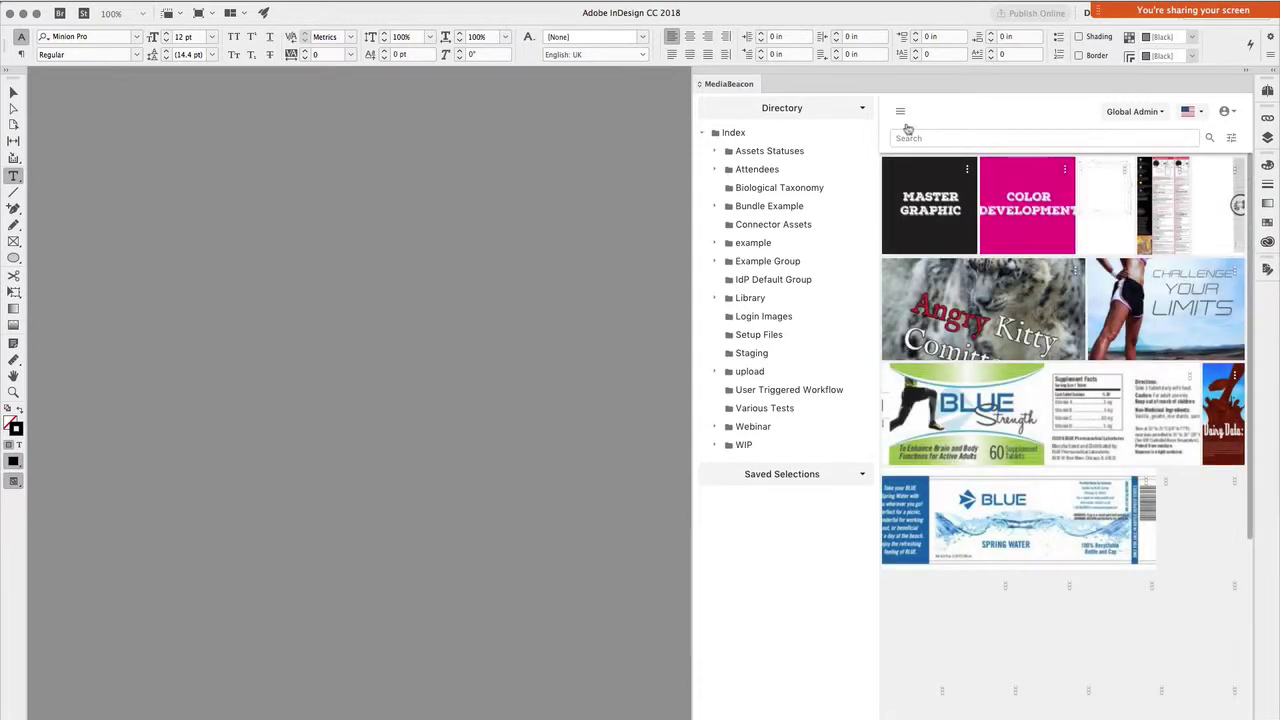
- Hide the Directory folder list and narrow the MediaBeacon panel to thumbnails only
left_click(900, 111)
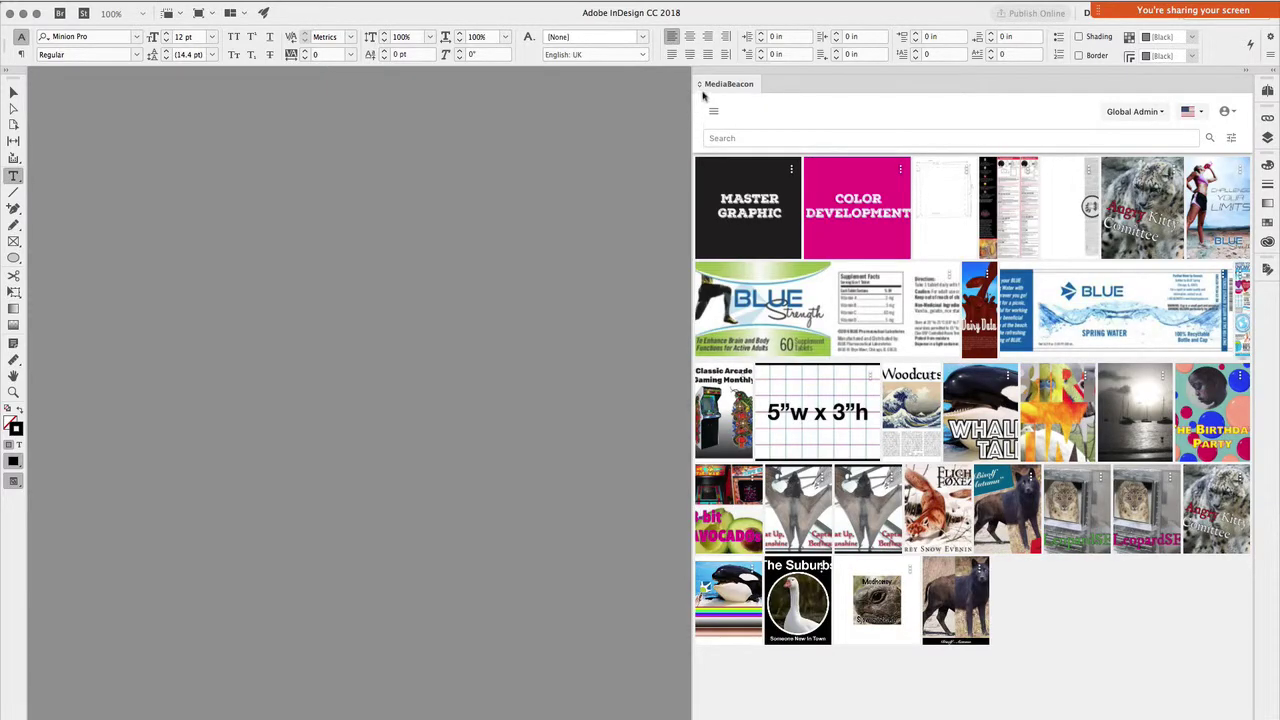
left_click_drag(700, 97, 985, 99)
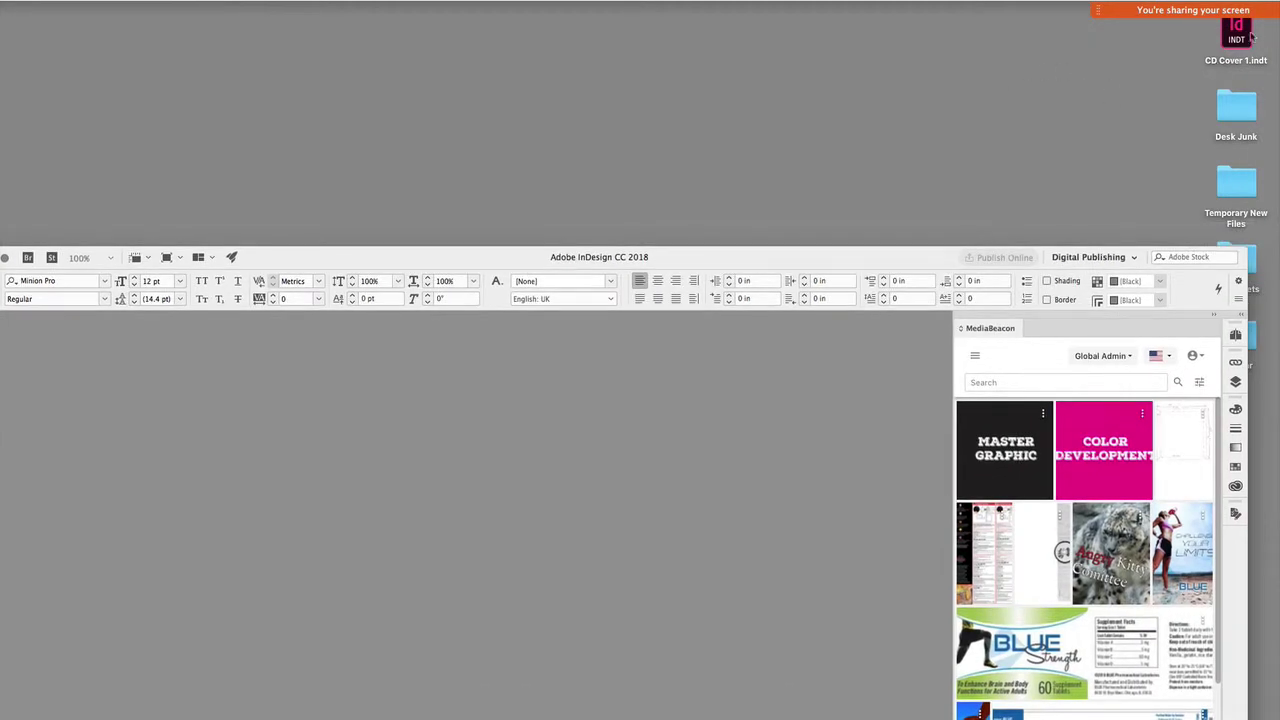
- Open the CD Cover 1.indt template and reopen the MediaBeacon folder directory
left_click(1241, 36)
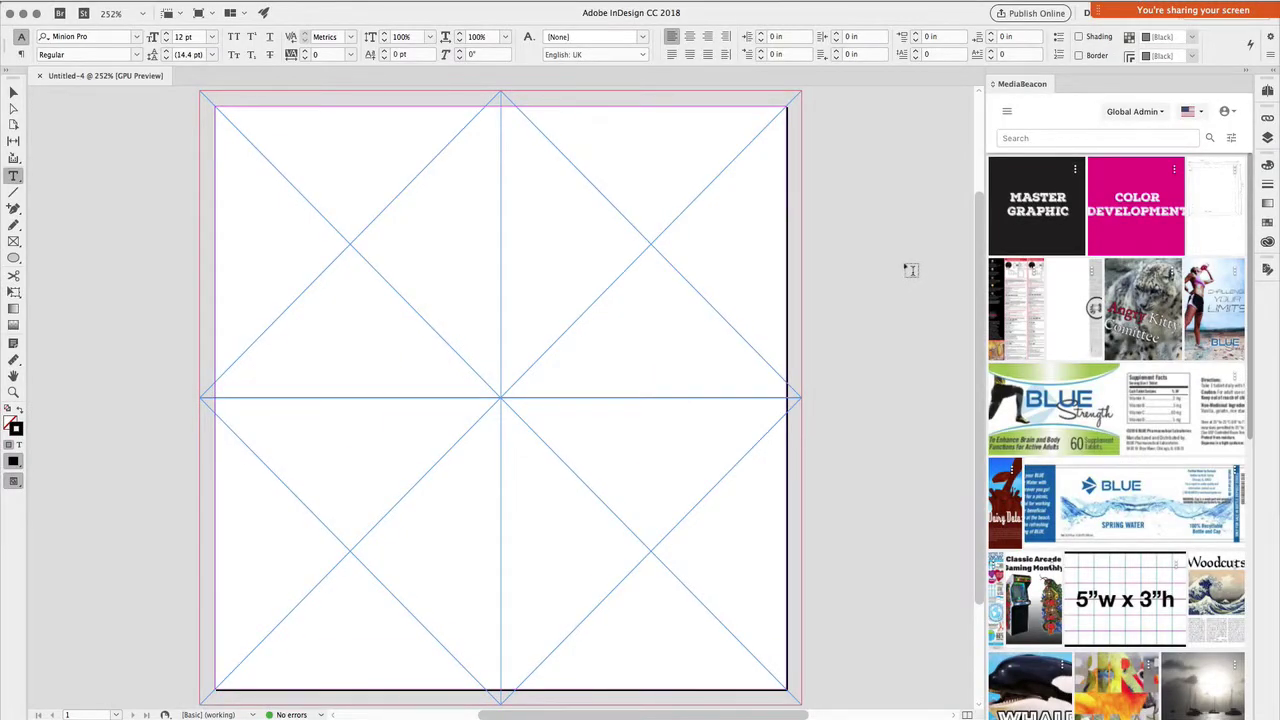
left_click(1008, 112)
left_click(1019, 116)
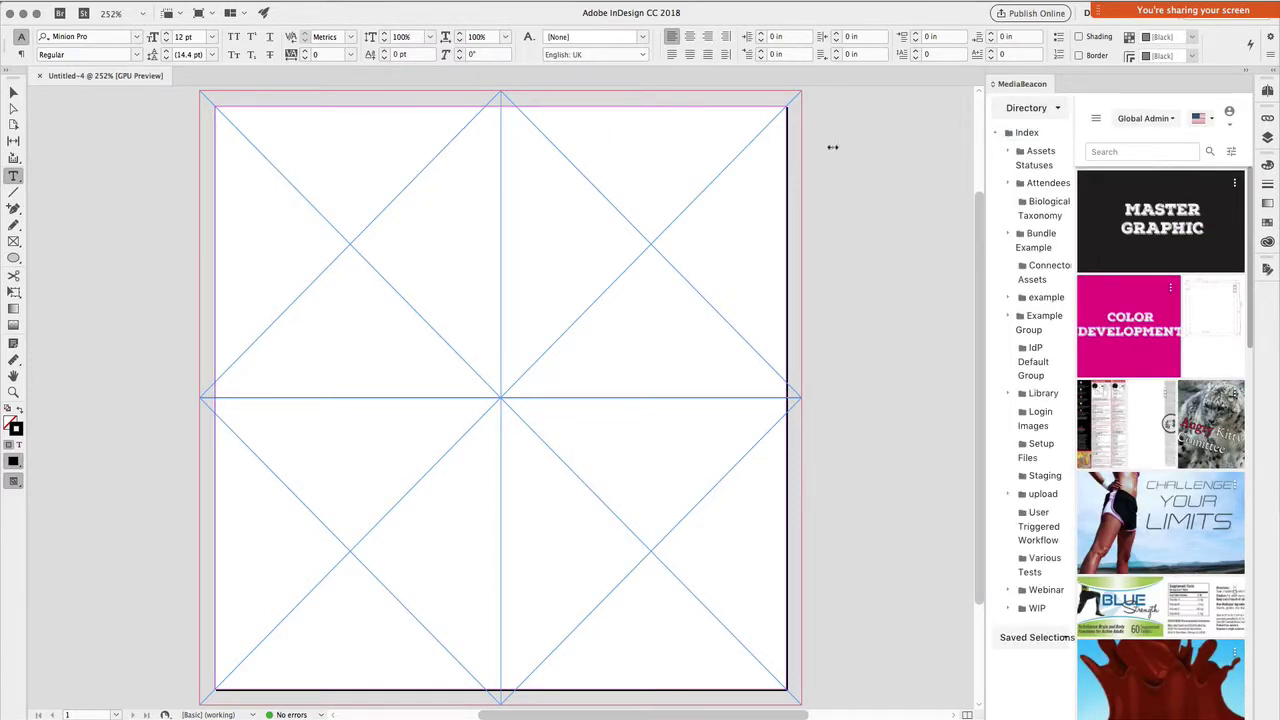
- Widen the panel and filter to the Biological Taxonomy folder, scrolling through its animal images
left_click_drag(831, 147, 829, 152)
left_click(890, 189)
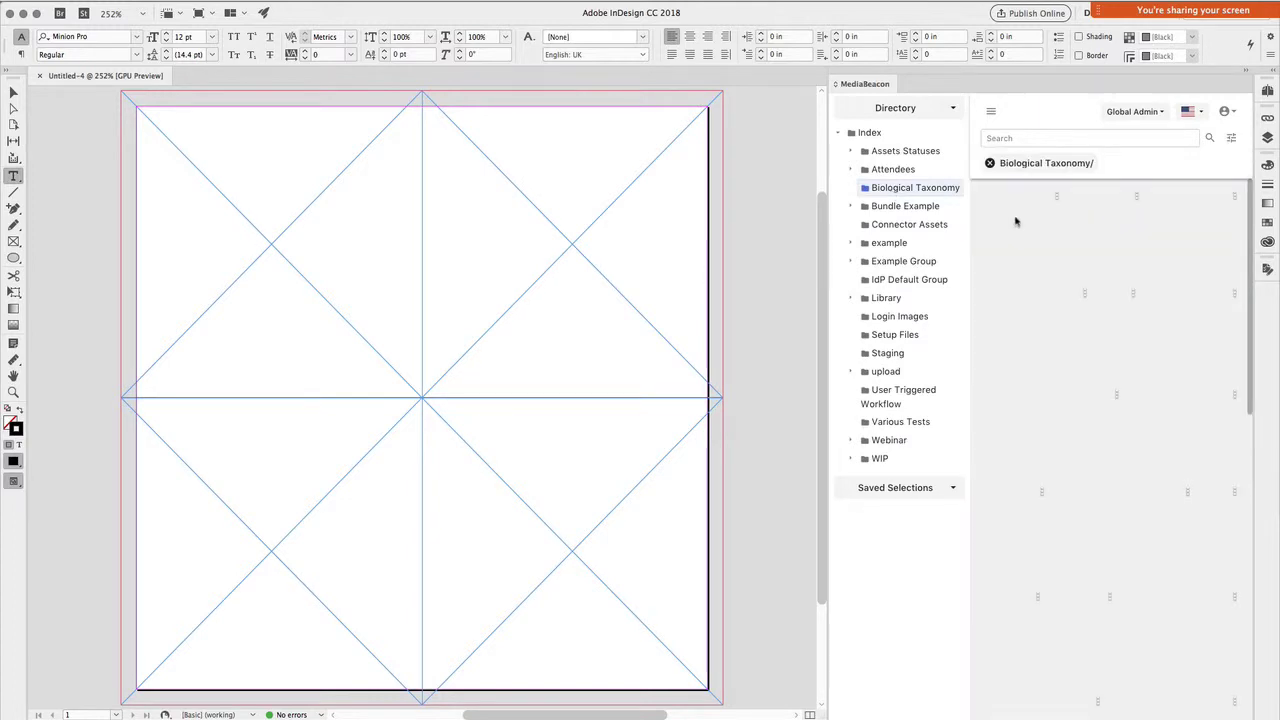
scroll(1076, 428, "down", 10)
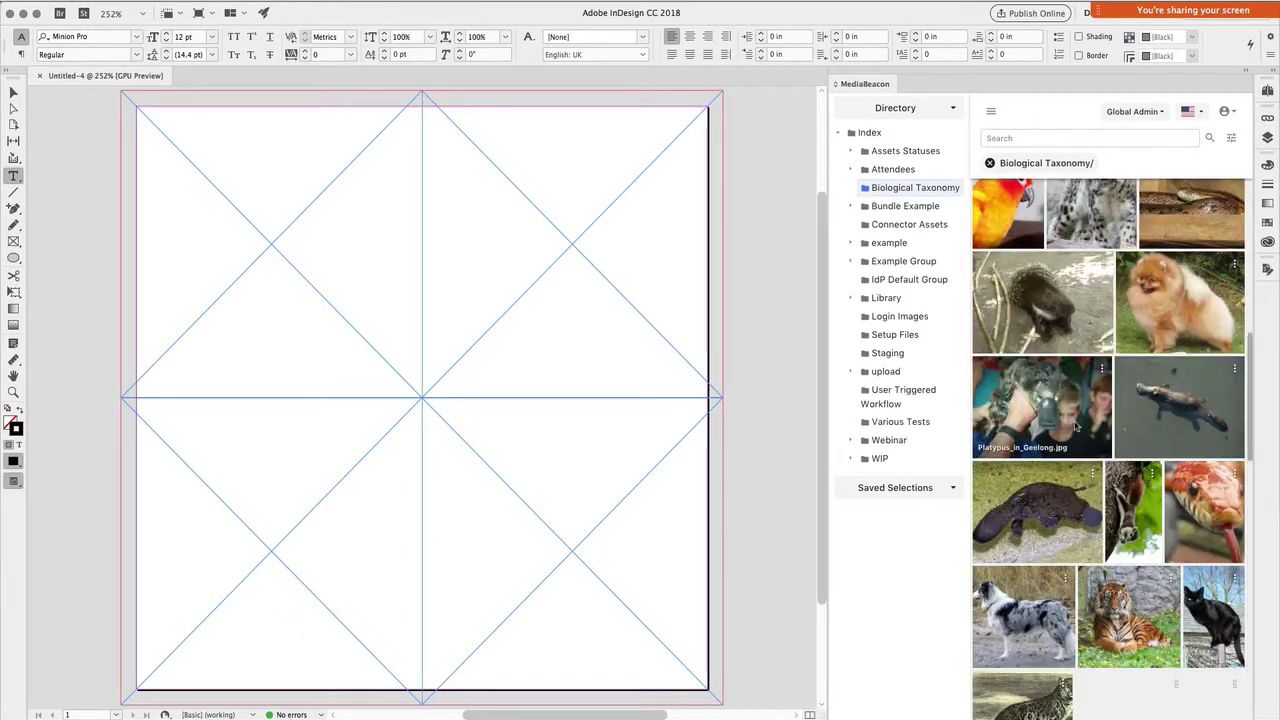
scroll(1076, 428, "up", 10)
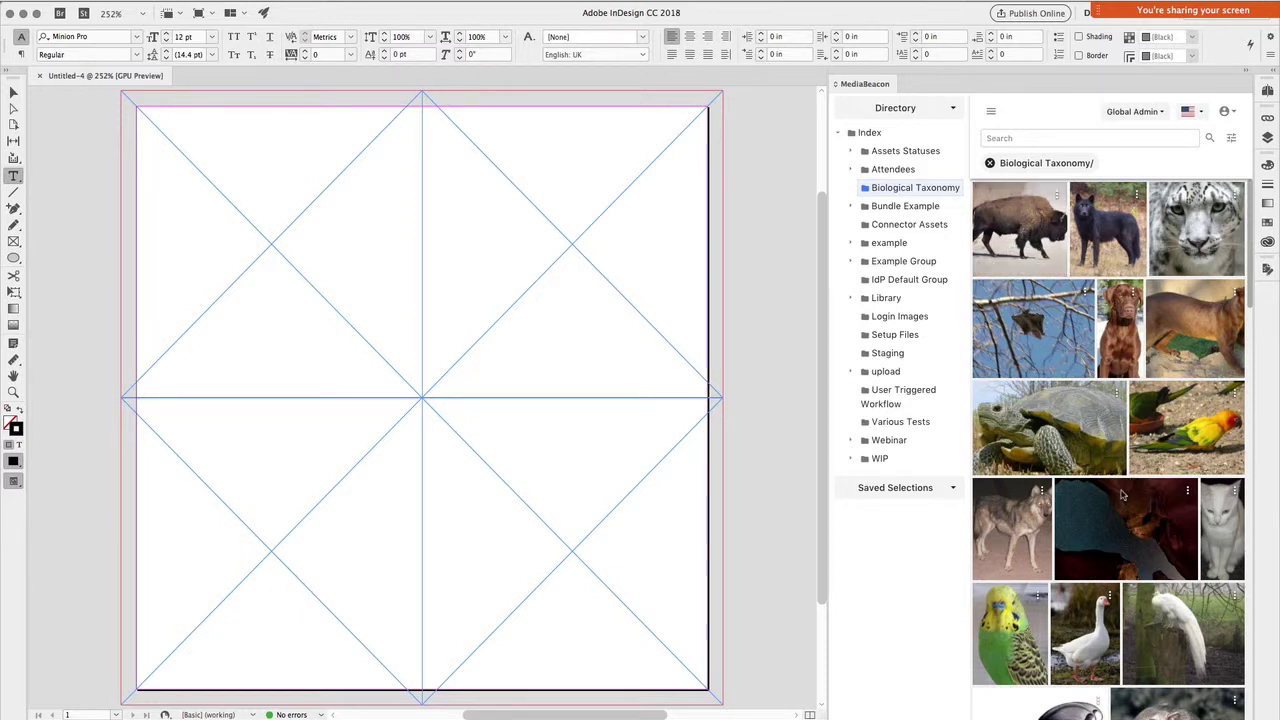
scroll(1122, 494, "down", 2)
scroll(1040, 560, "down", 10)
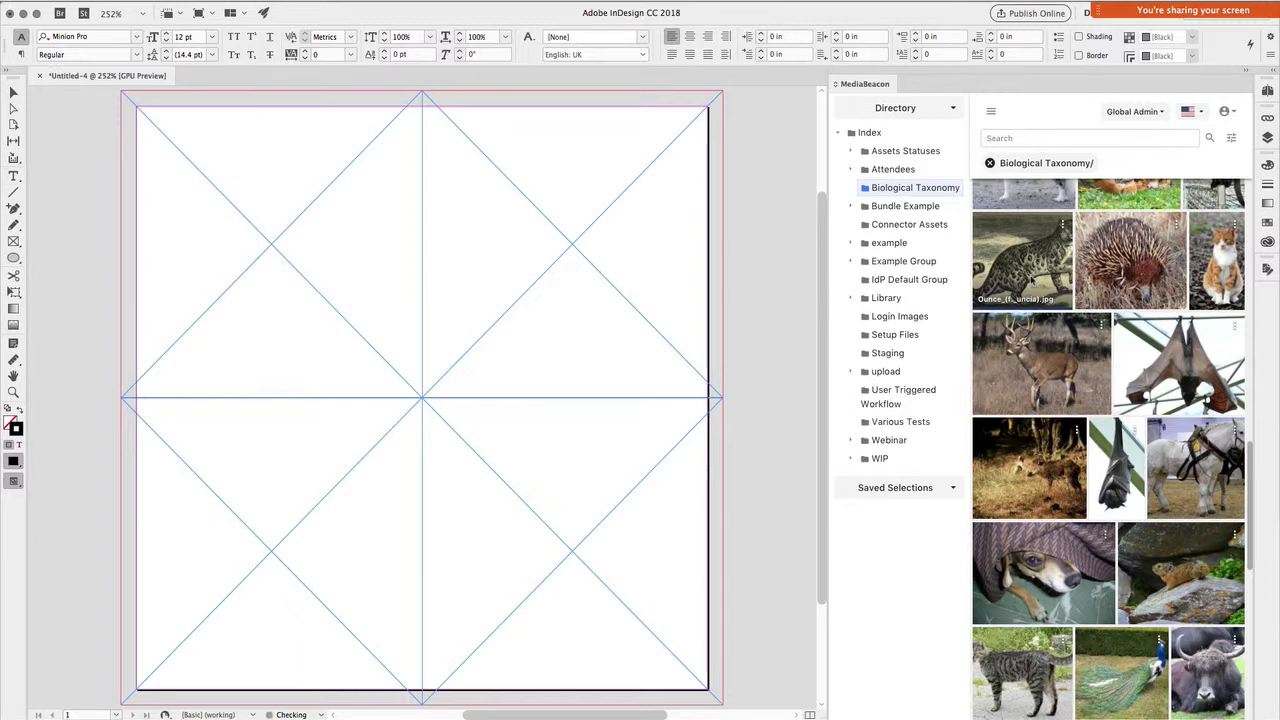
- Drag the Ounce leopard engraving from MediaBeacon into the page's lower-left frame
left_click(1030, 280)
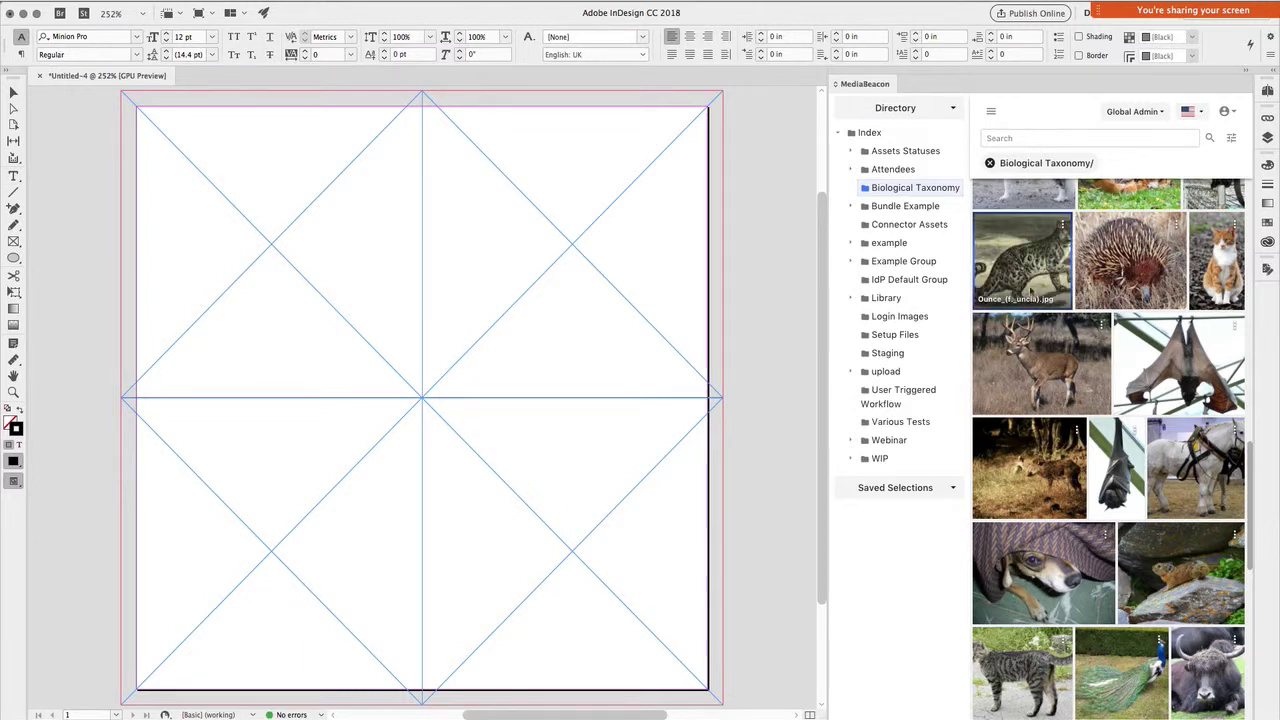
left_click_drag(1028, 292, 403, 328)
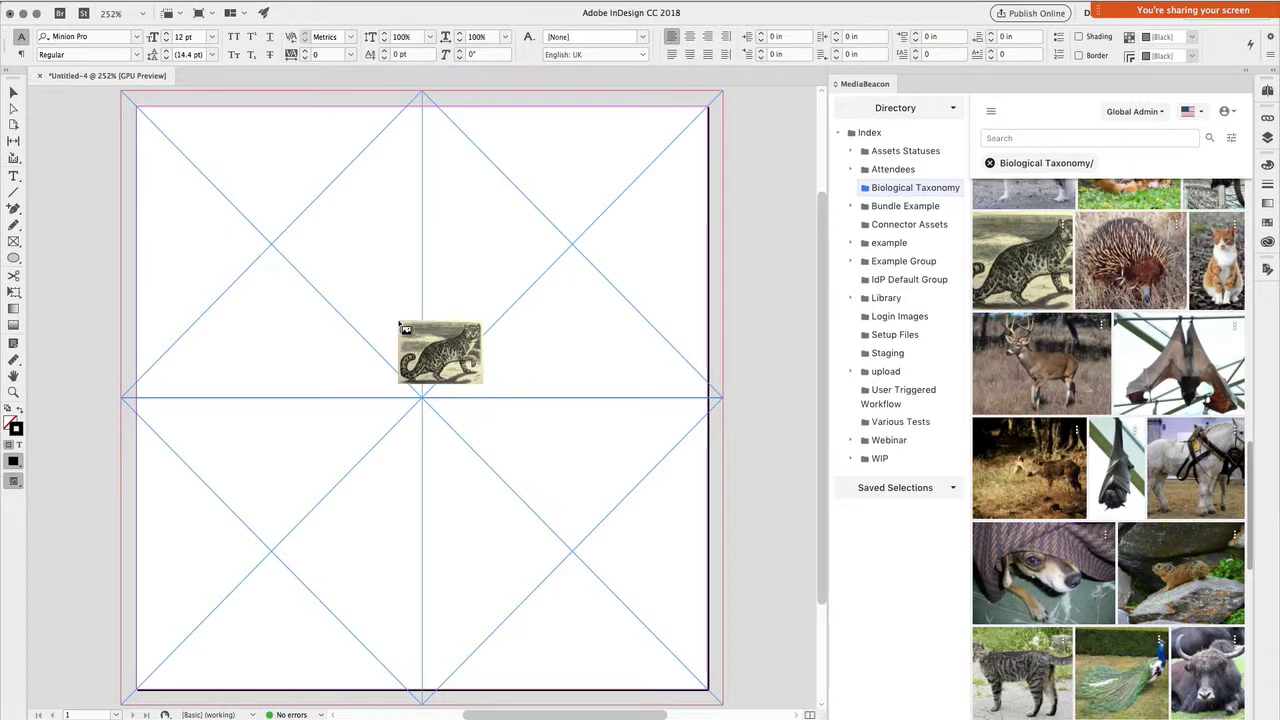
left_click_drag(403, 328, 225, 467)
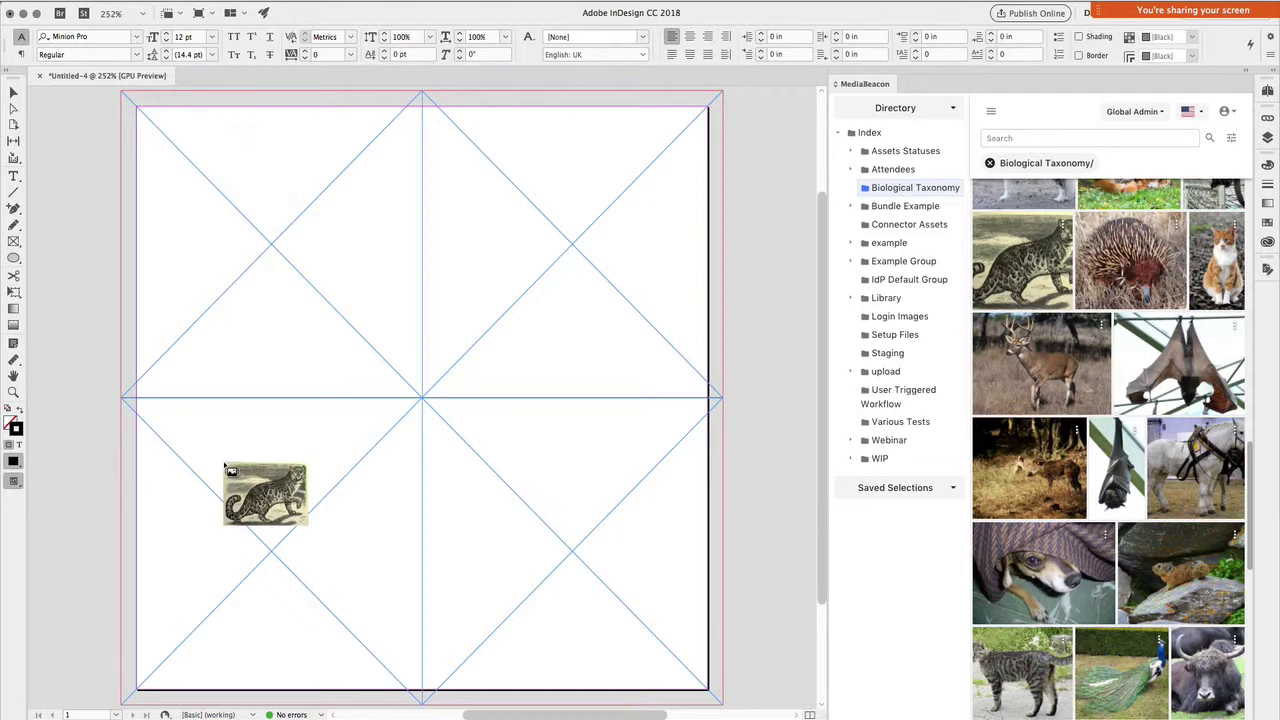
left_click_drag(225, 467, 228, 468)
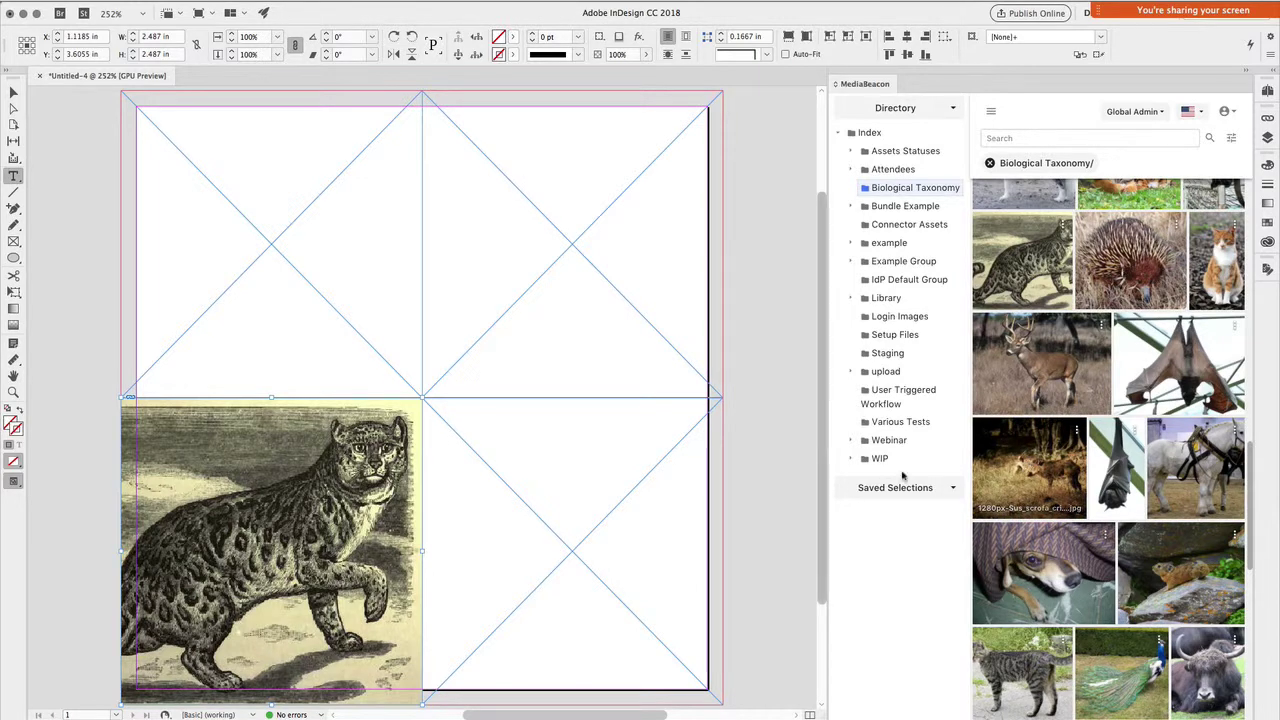
left_click(1267, 120)
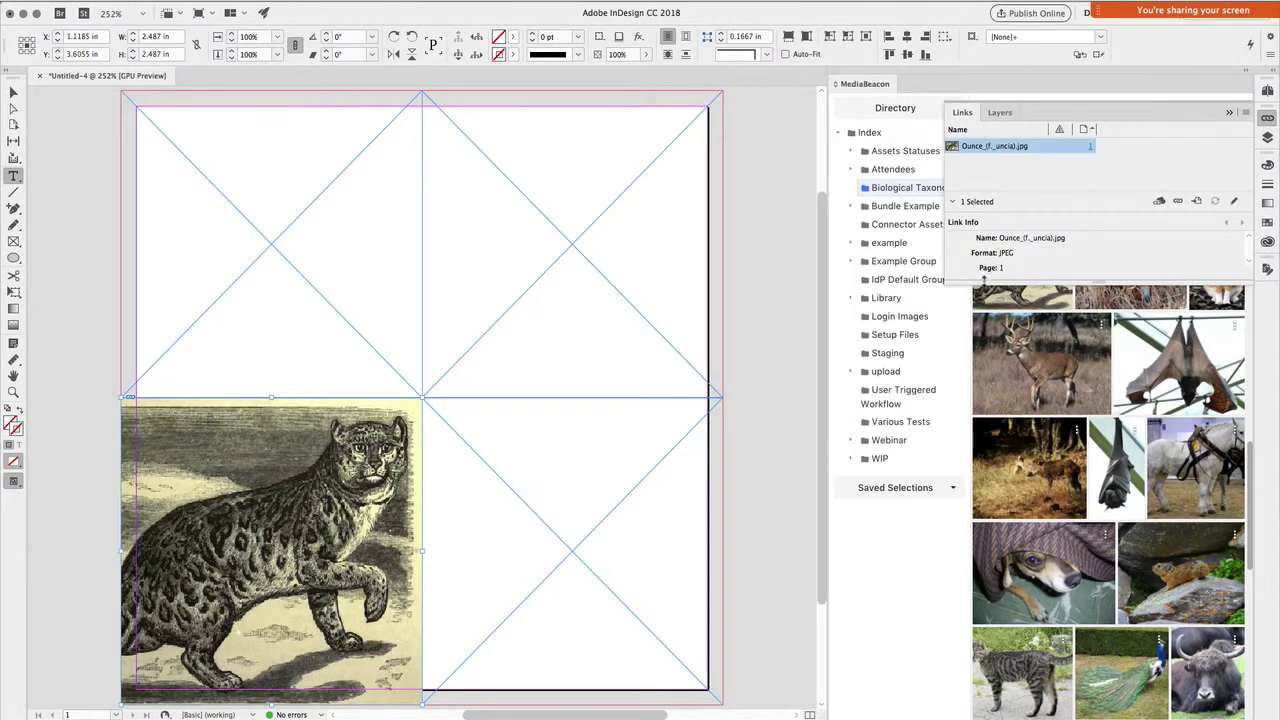
left_click_drag(980, 282, 714, 380)
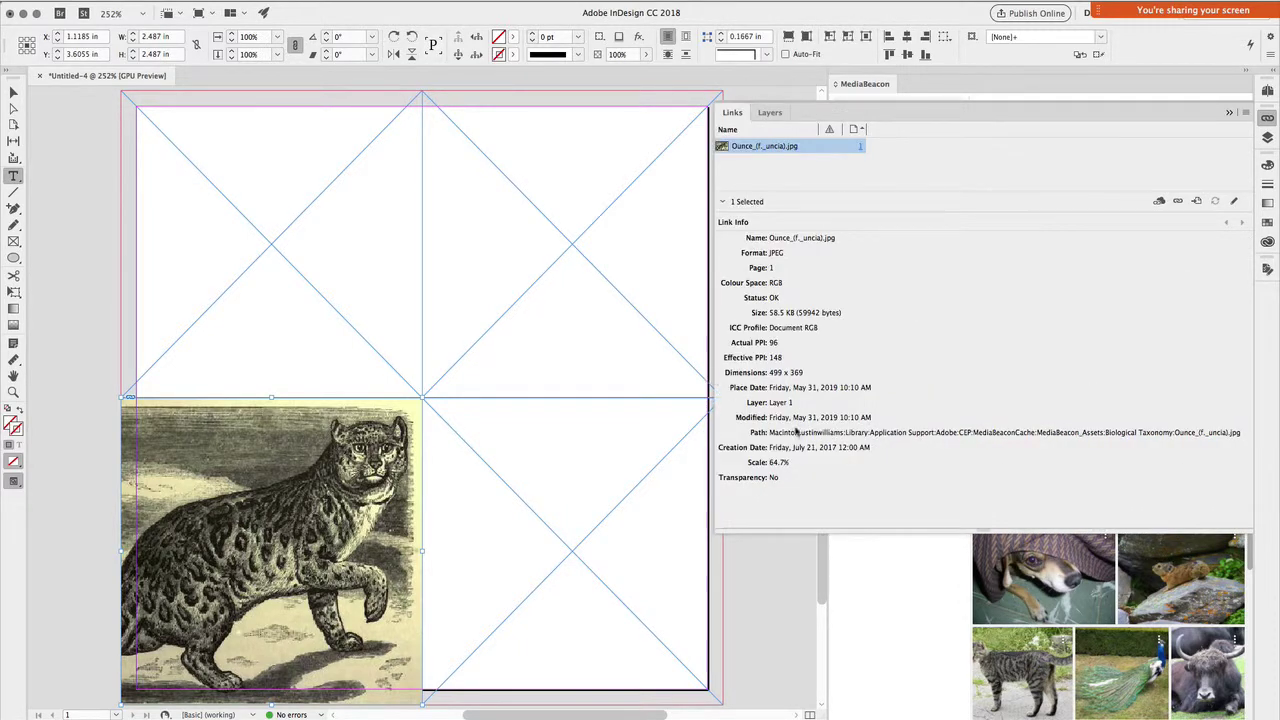
left_click(1229, 112)
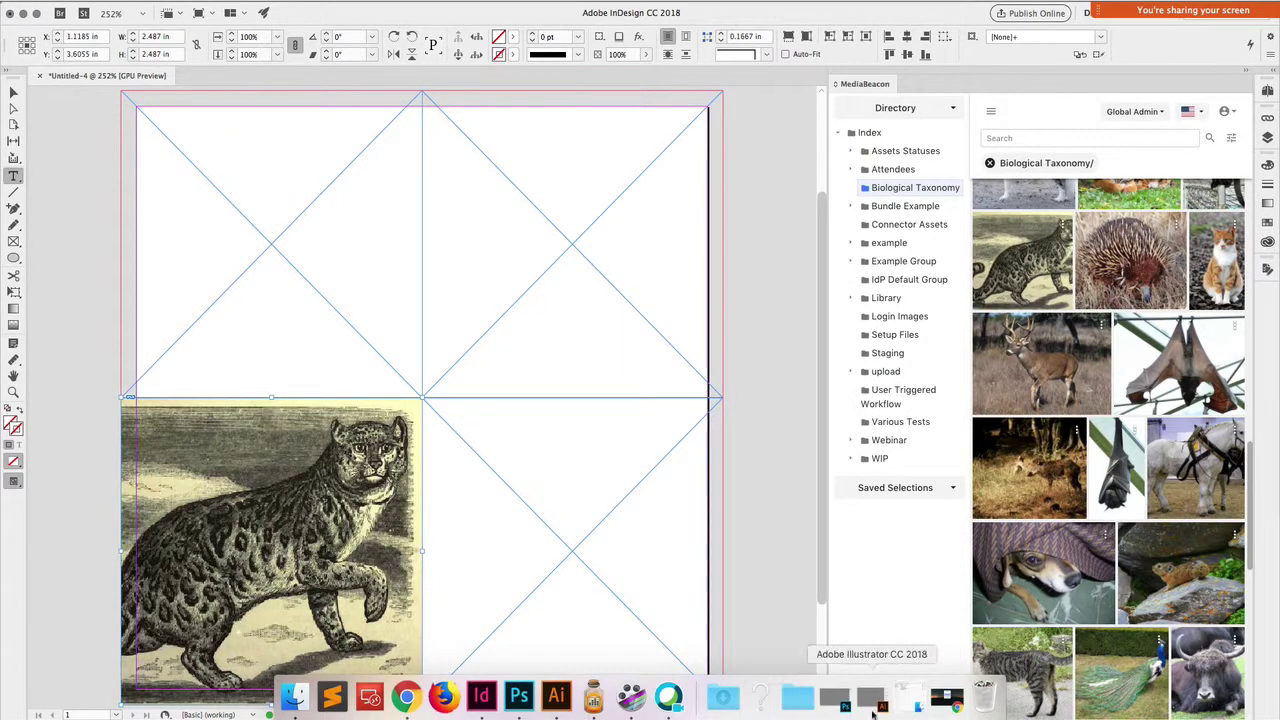
left_click(798, 712)
left_click(816, 226)
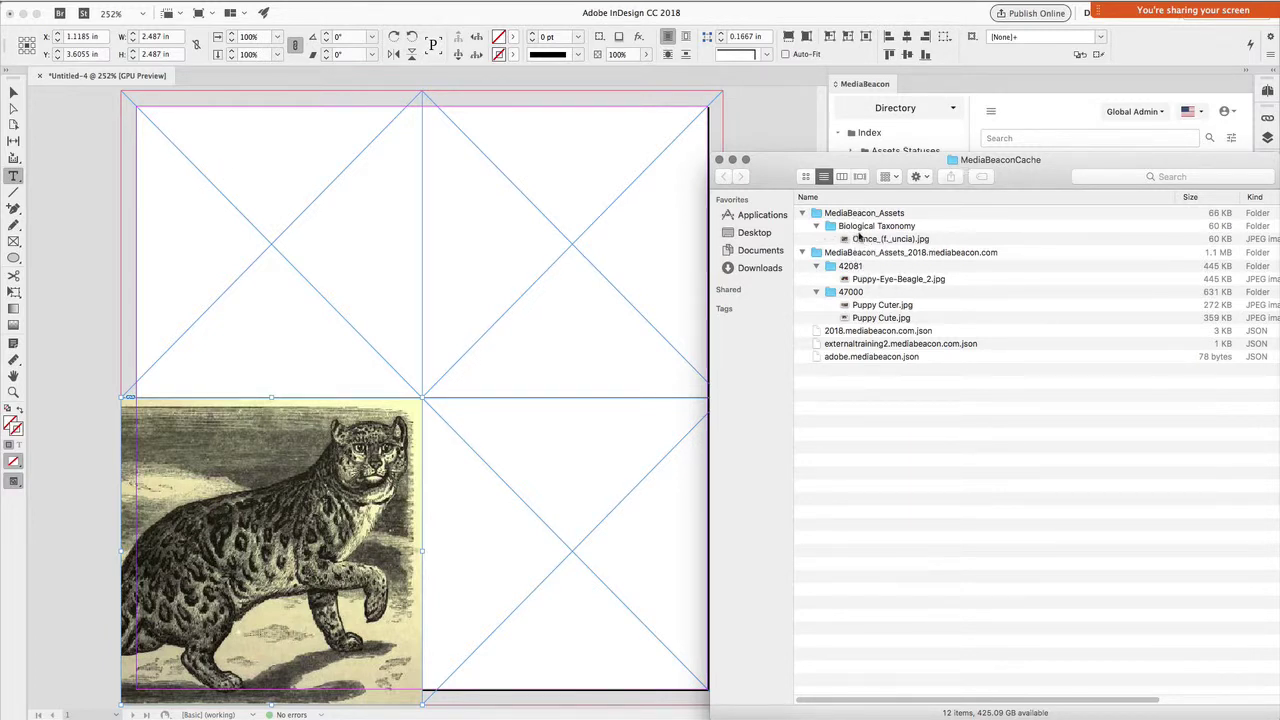
left_click(803, 252)
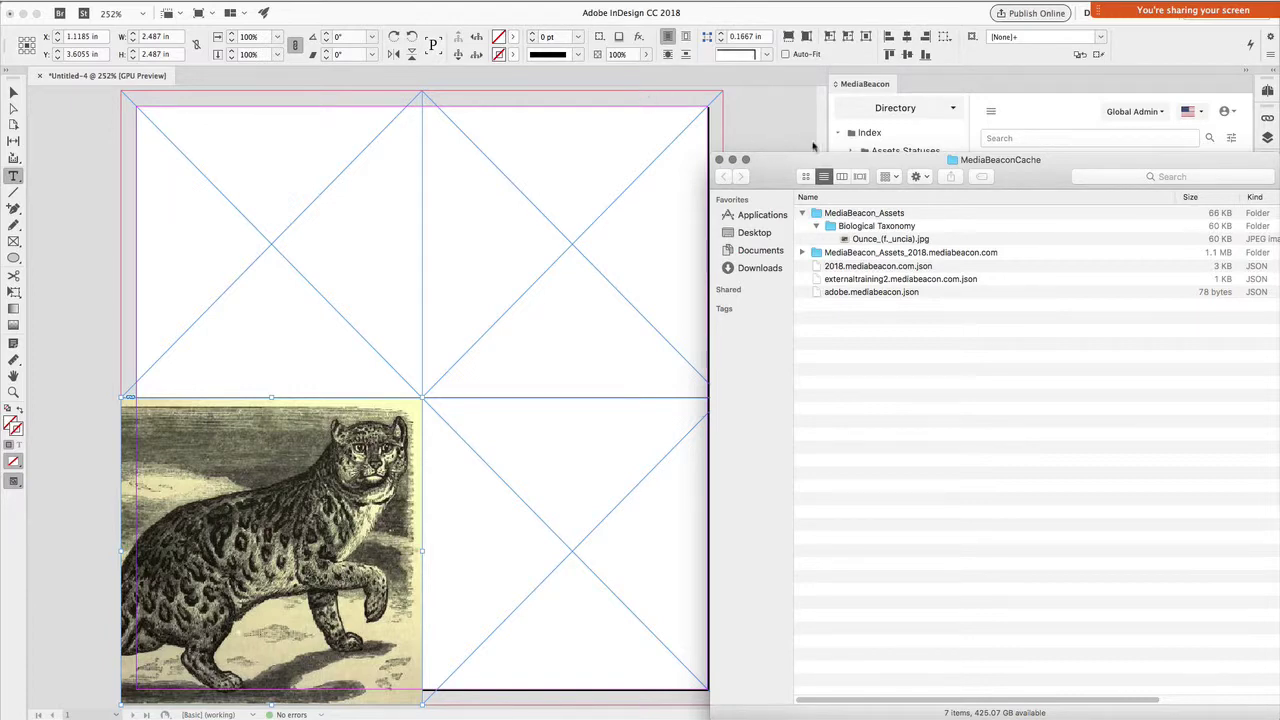
- Select the echidna, dog and black cat images in MediaBeacon and drag them onto the page
left_click(732, 161)
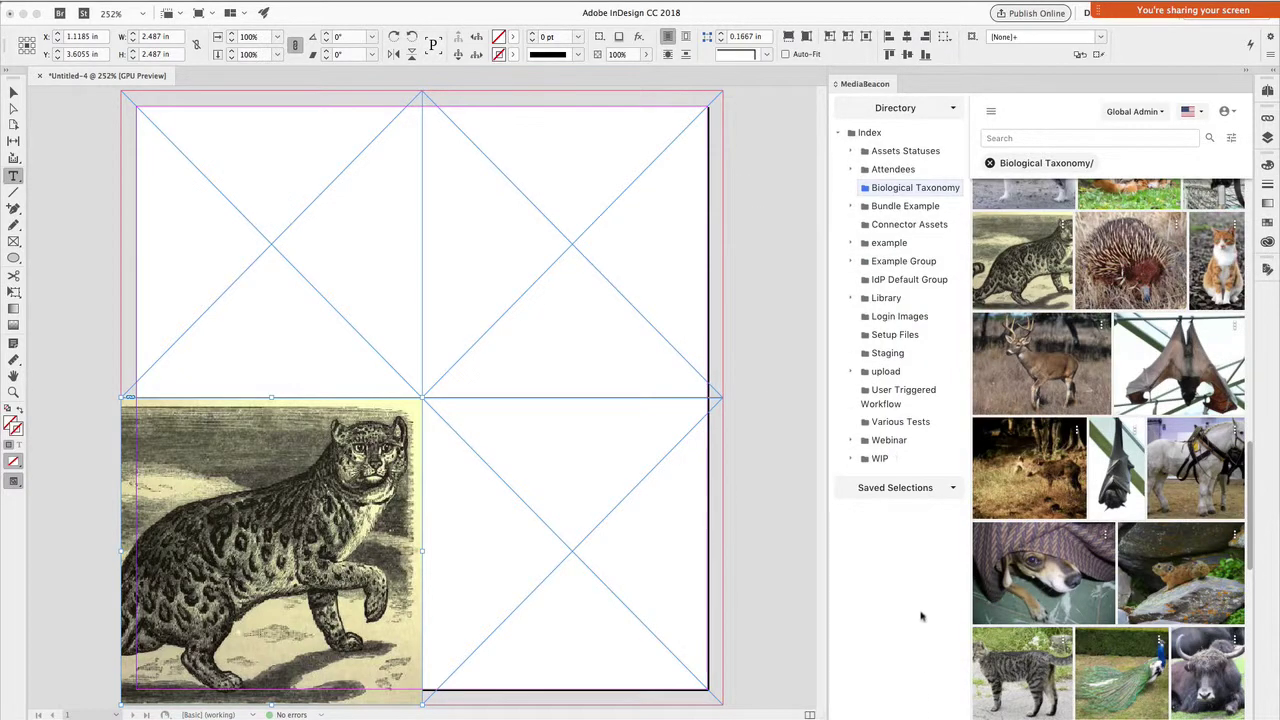
scroll(1110, 330, "up", 4)
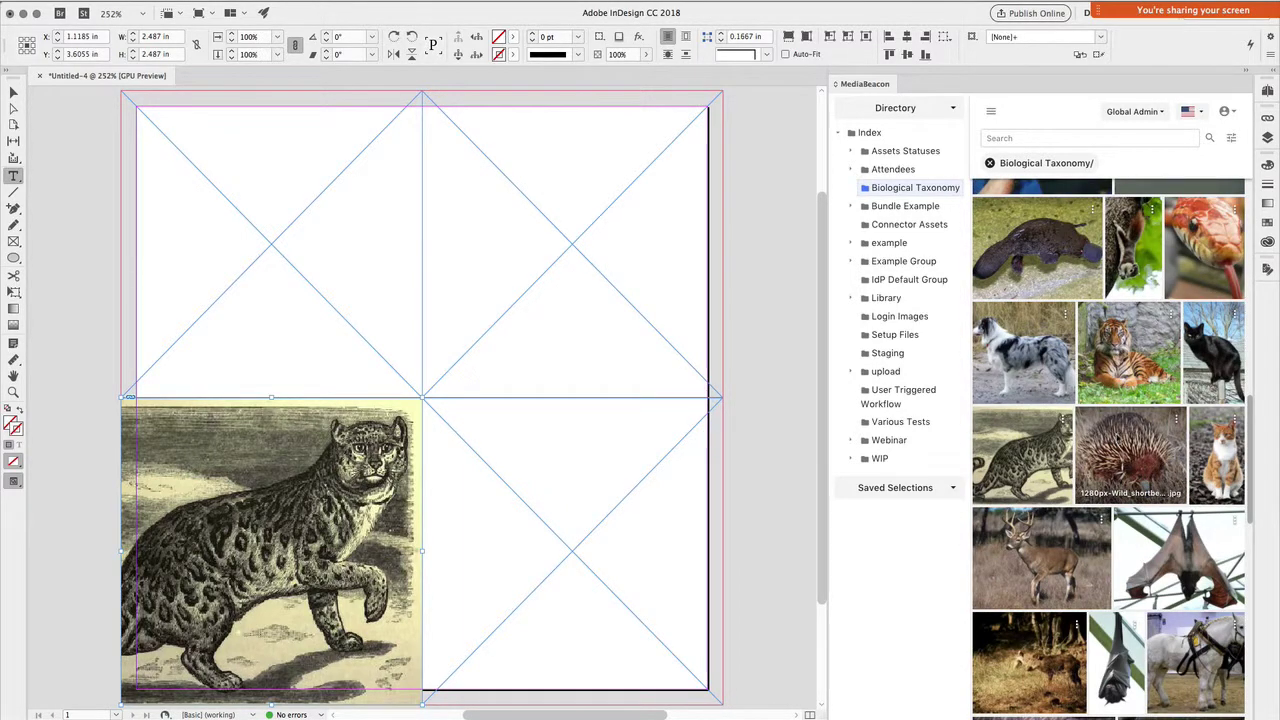
left_click(1126, 444)
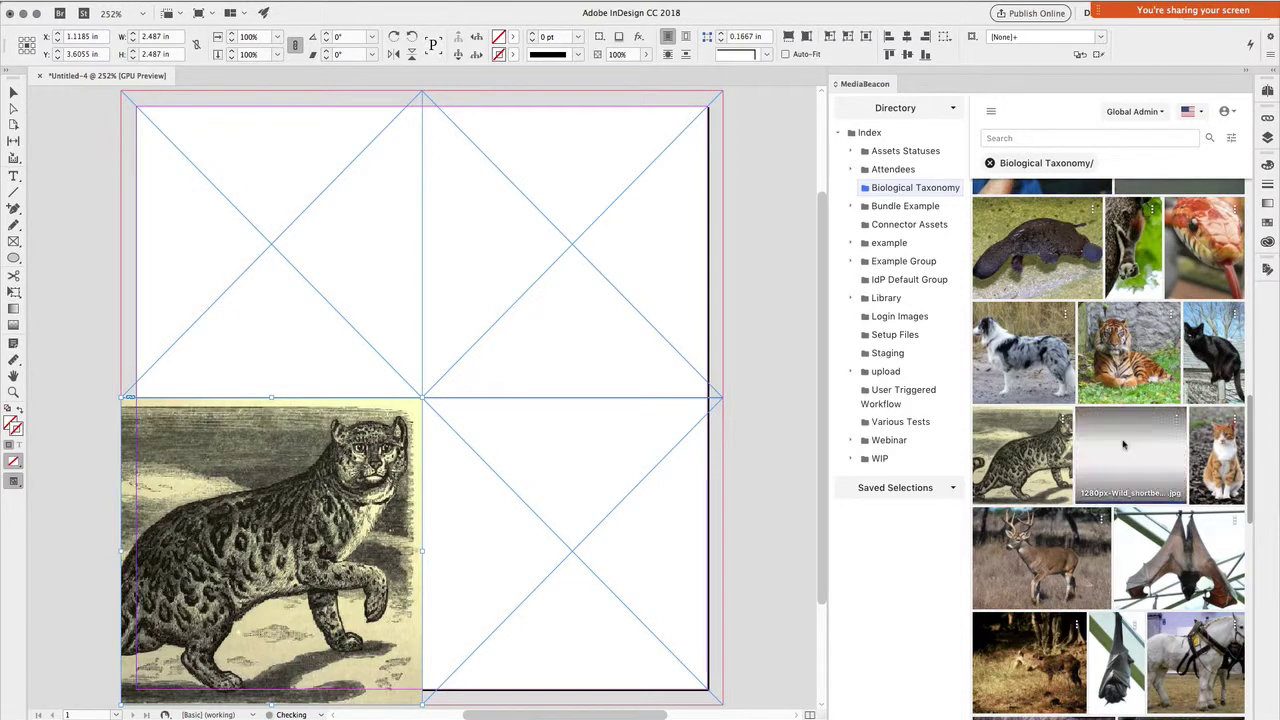
left_click(1033, 365)
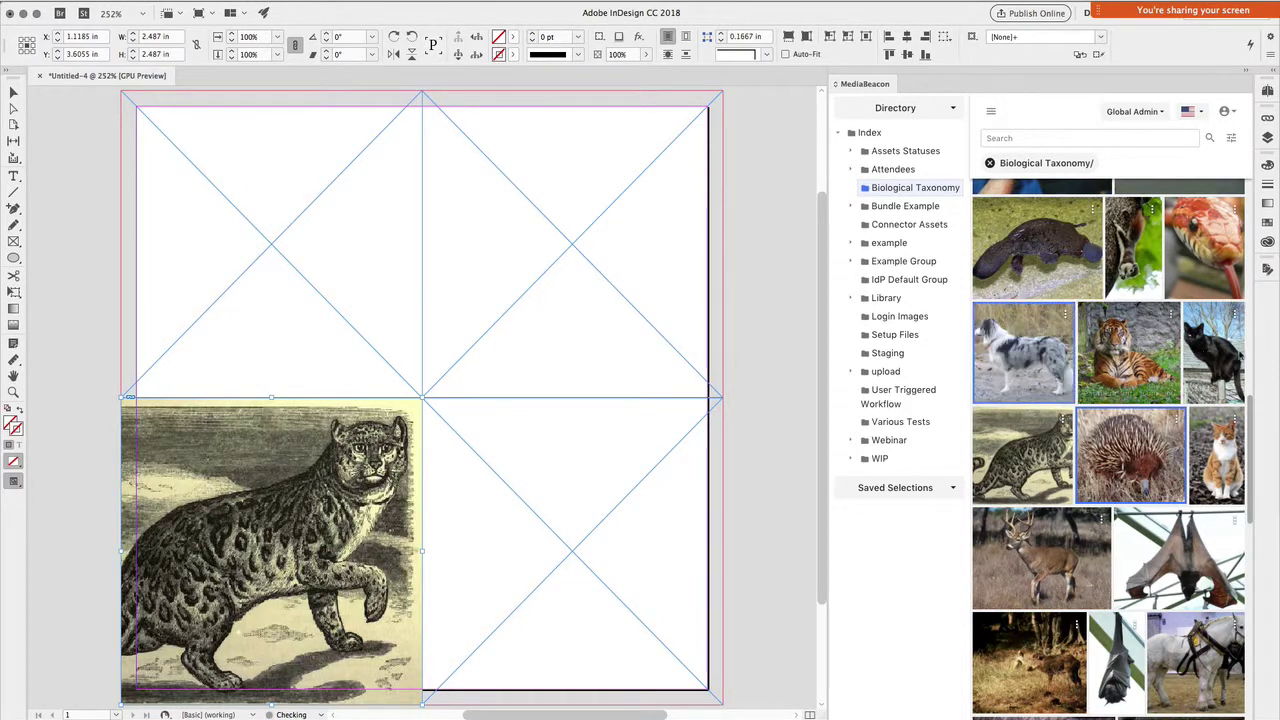
left_click(1218, 355)
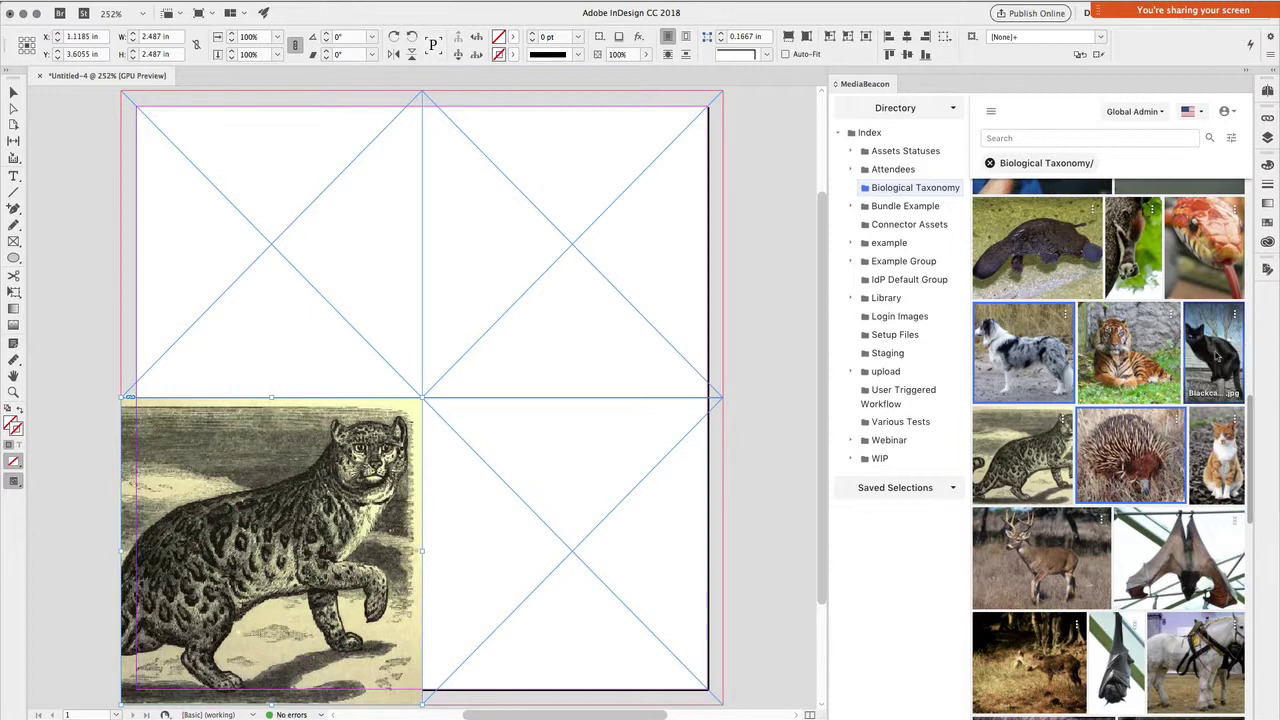
left_click_drag(1233, 402, 314, 258)
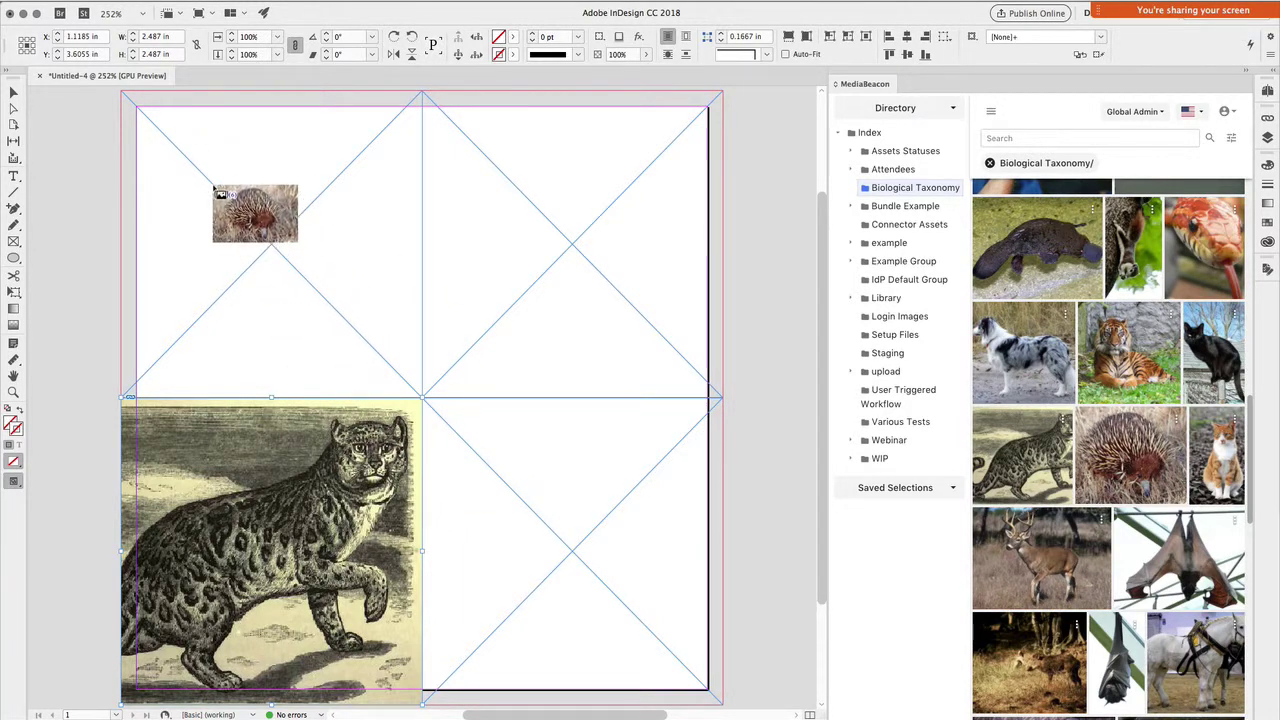
- Place the echidna, dog and black cat images in the top-left, top-right and bottom-right frames
left_click(213, 187)
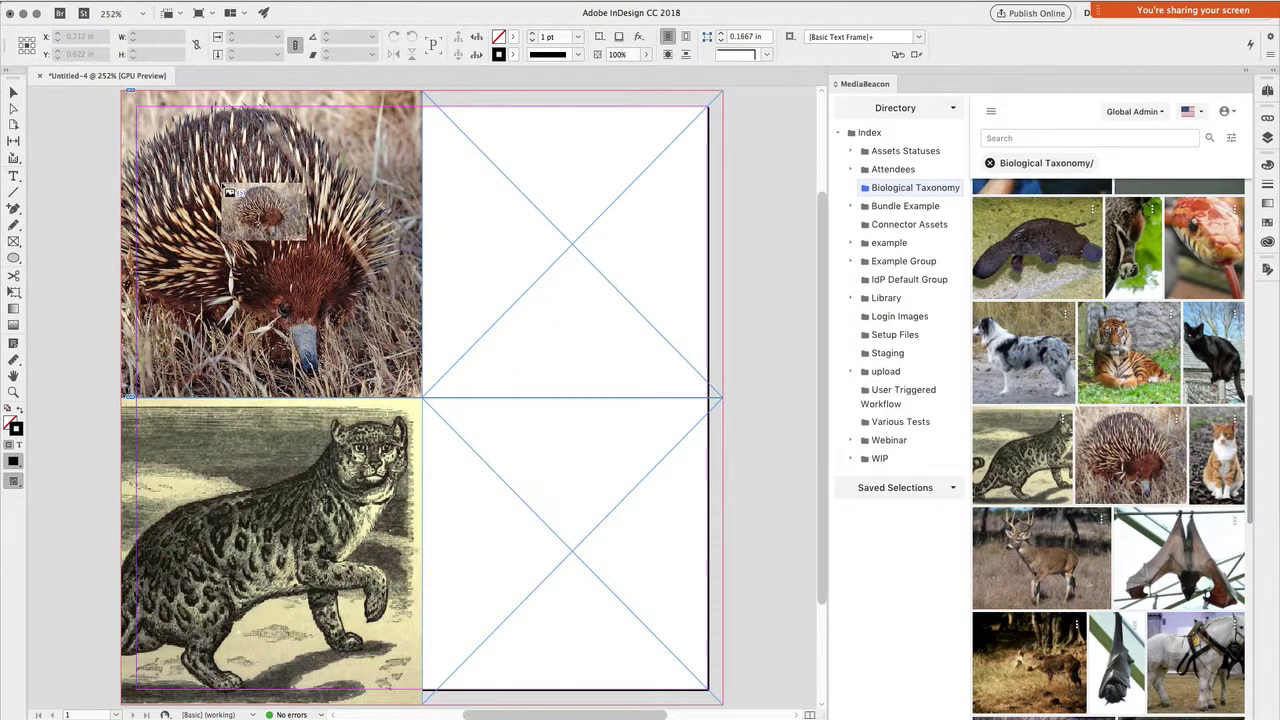
left_click_drag(223, 184, 657, 571)
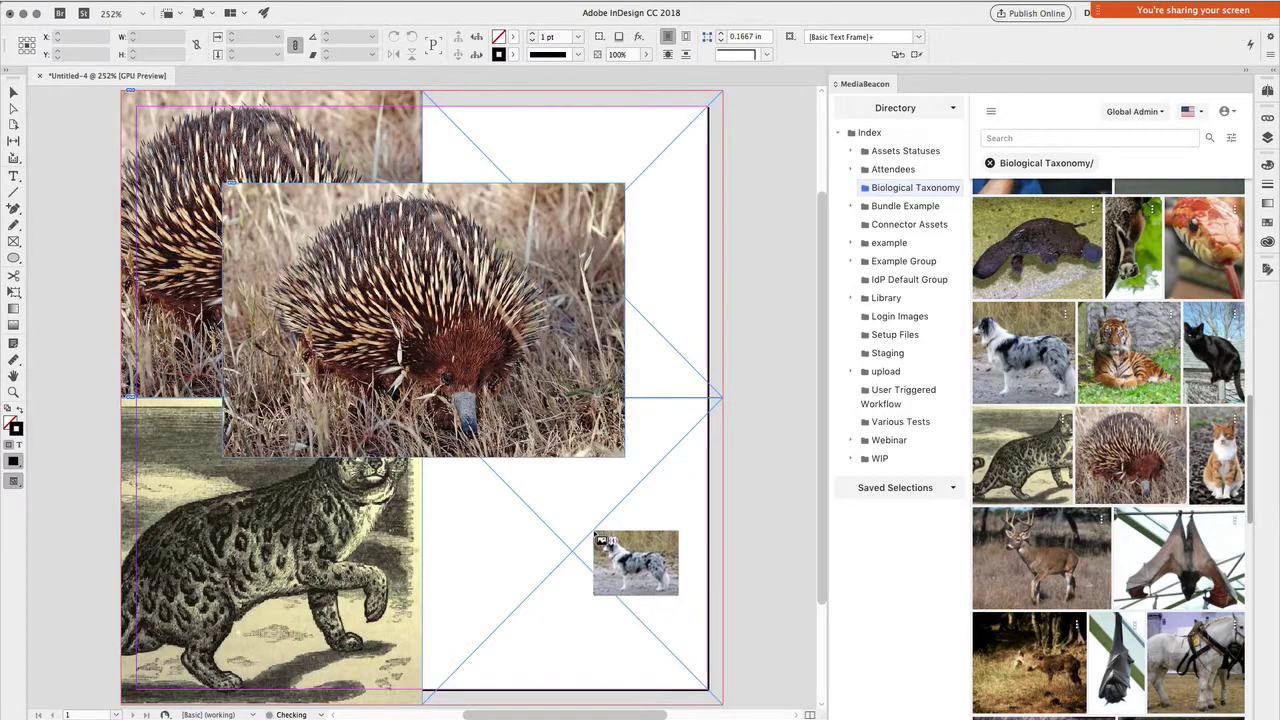
left_click(707, 307)
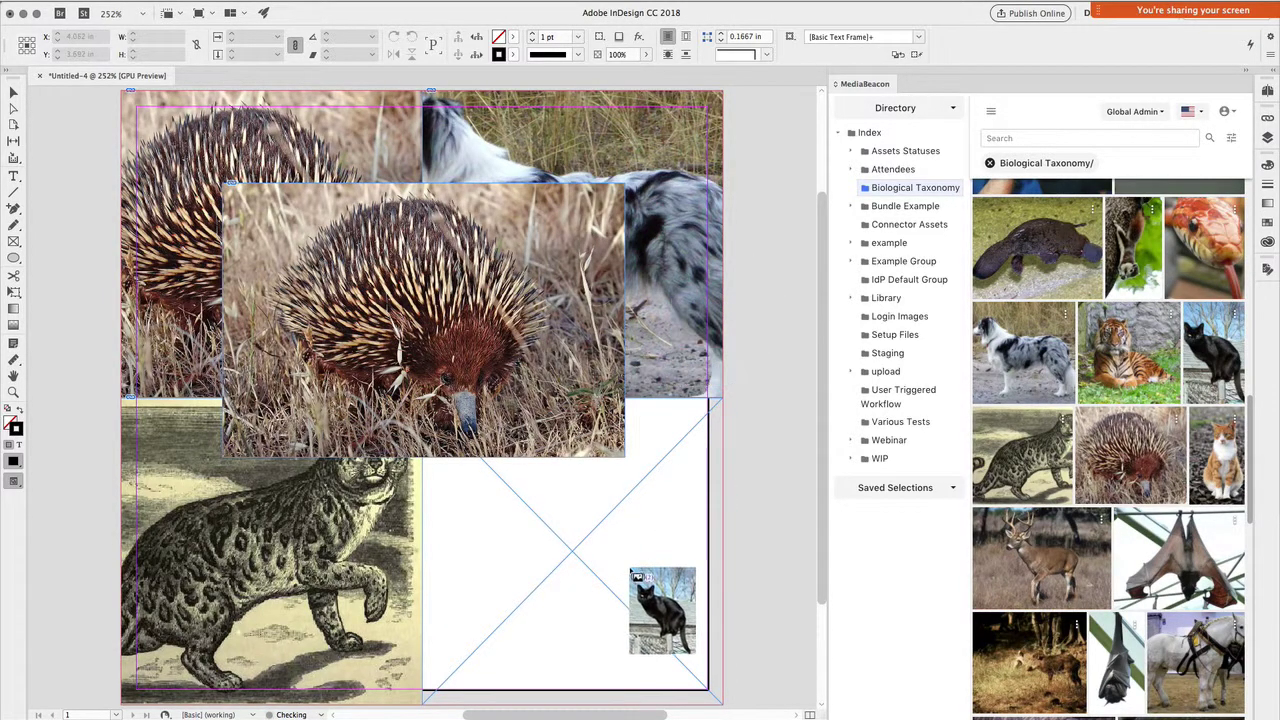
left_click(632, 572)
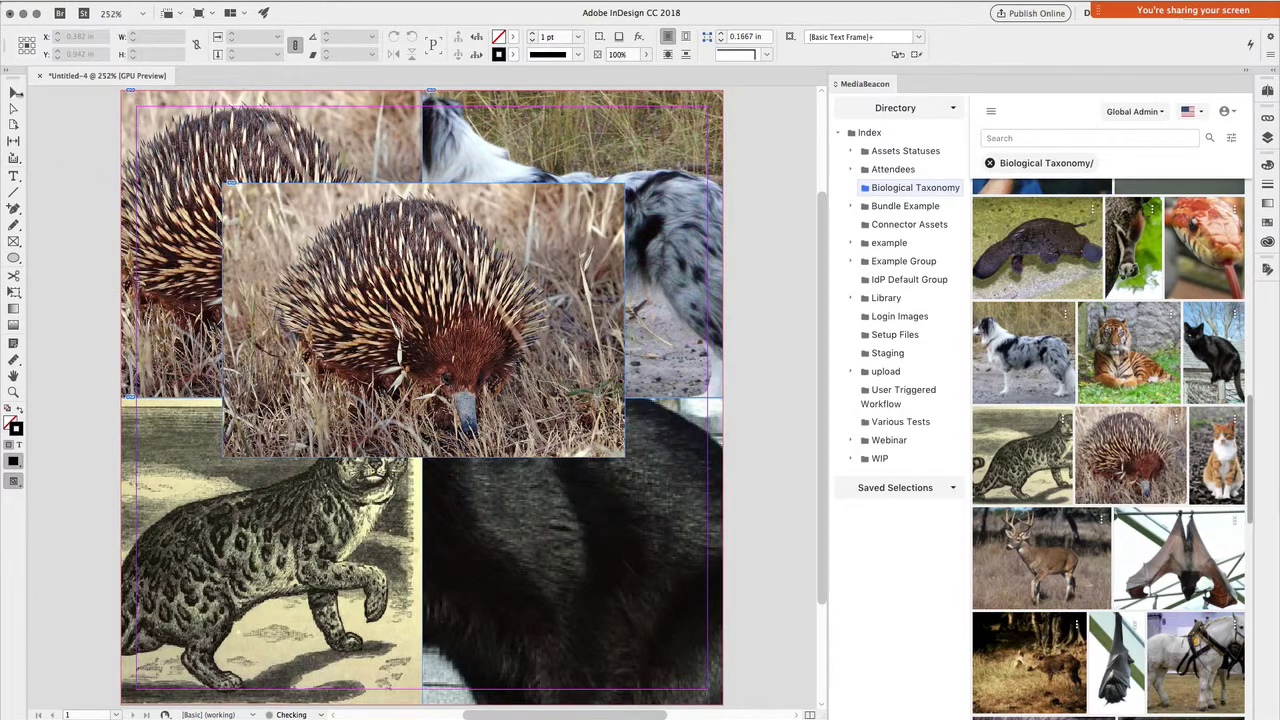
- Select all four image frames and make the images fill their frames proportionally
left_click(15, 92)
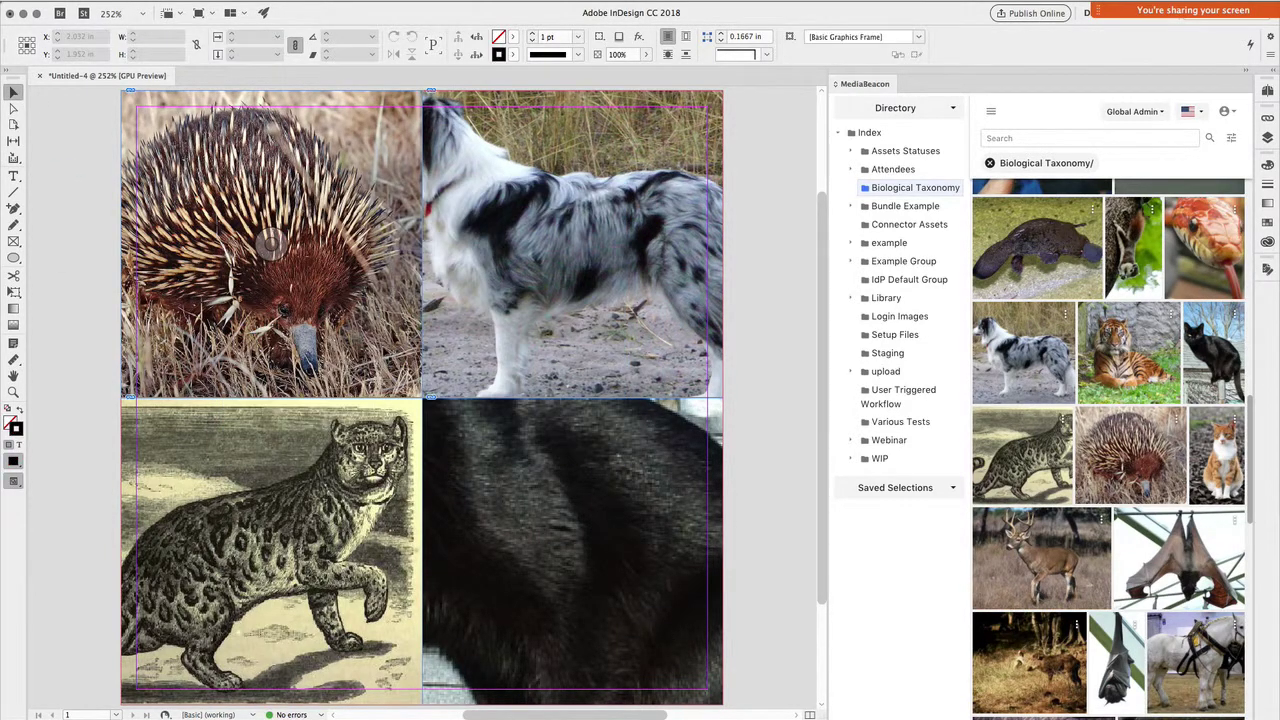
key("super+a")
key("super+alt+shift+e")
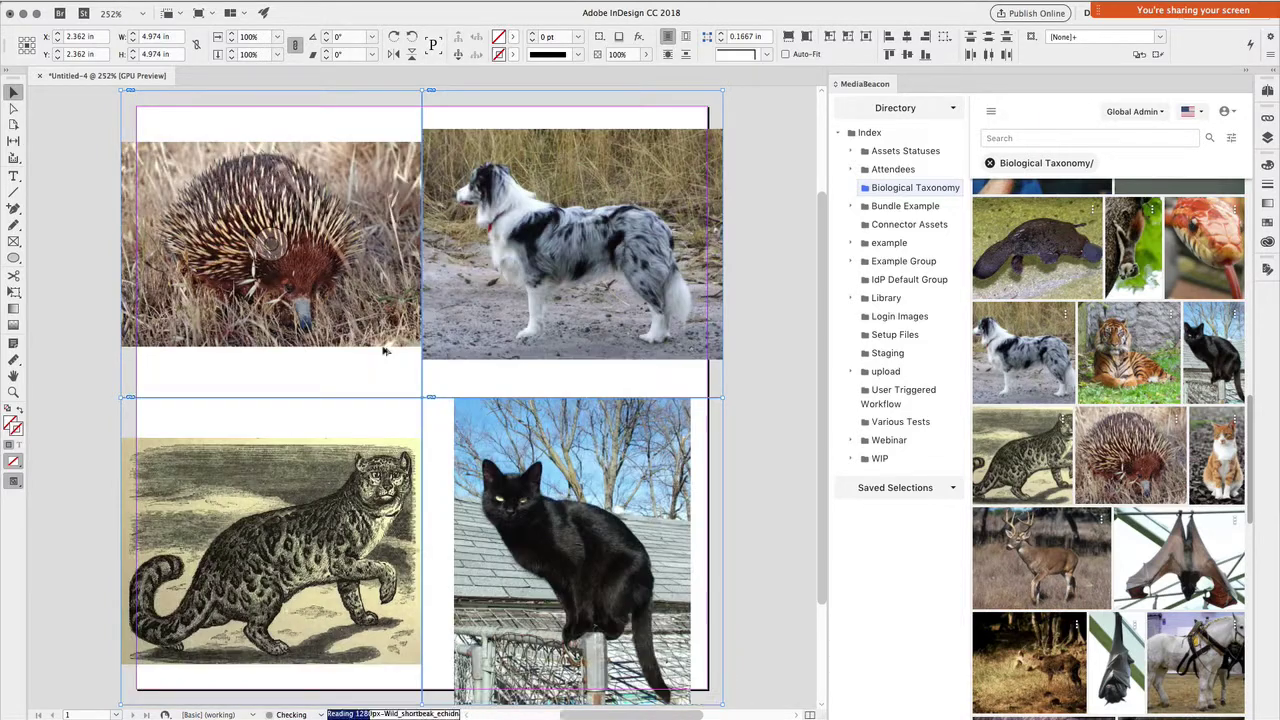
key("super+alt+shift+c")
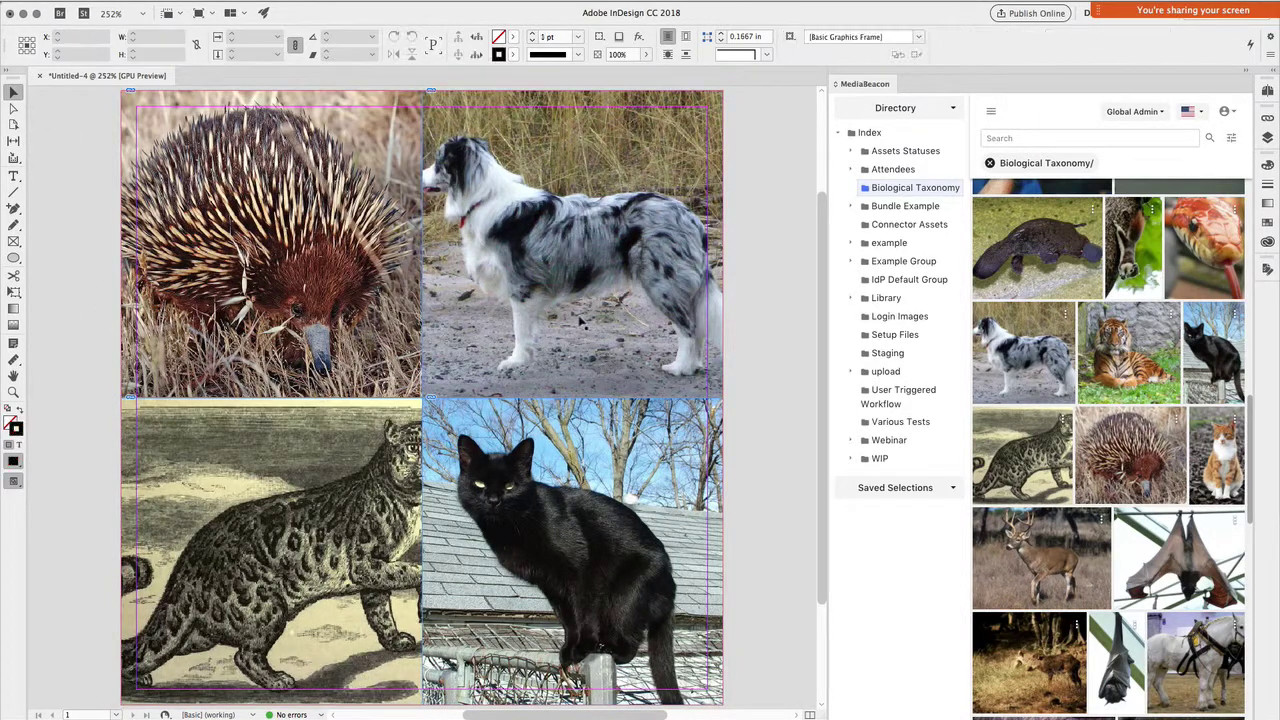
- Shift the dog image right and the leopard image left within their frames
left_click_drag(553, 317, 589, 321)
left_click(761, 476)
left_click(289, 482)
left_click_drag(323, 478, 271, 484)
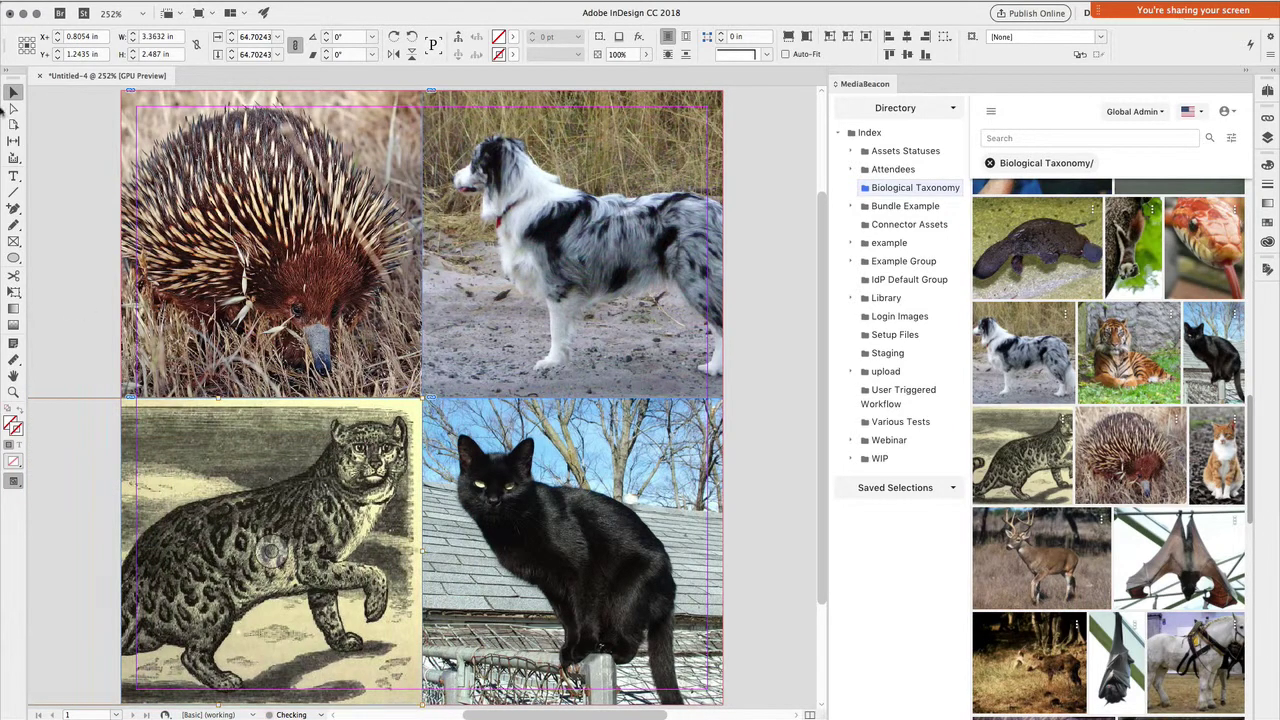
- Draw a text frame across the cover and type the Carnival of the Animals title
left_click(14, 176)
left_click_drag(136, 176, 712, 541)
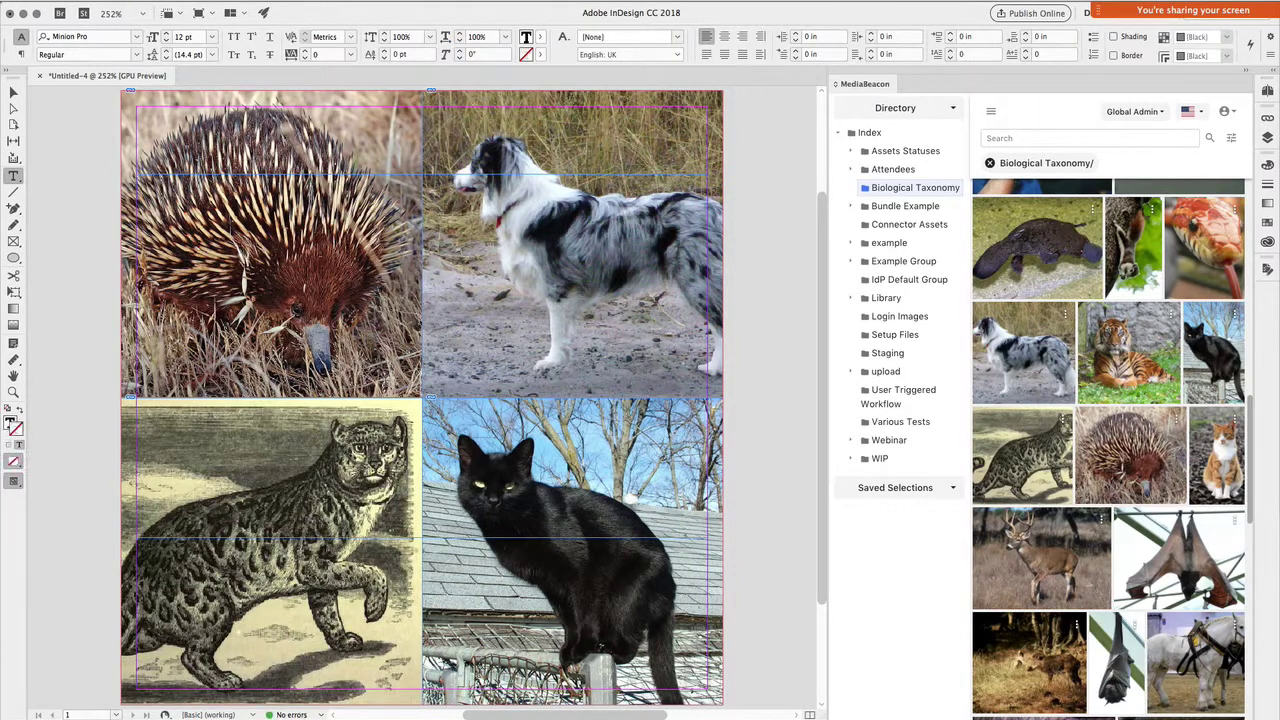
type("Cam")
type("ture")
type("re")
type(" Animals")
key("ctrl+a")
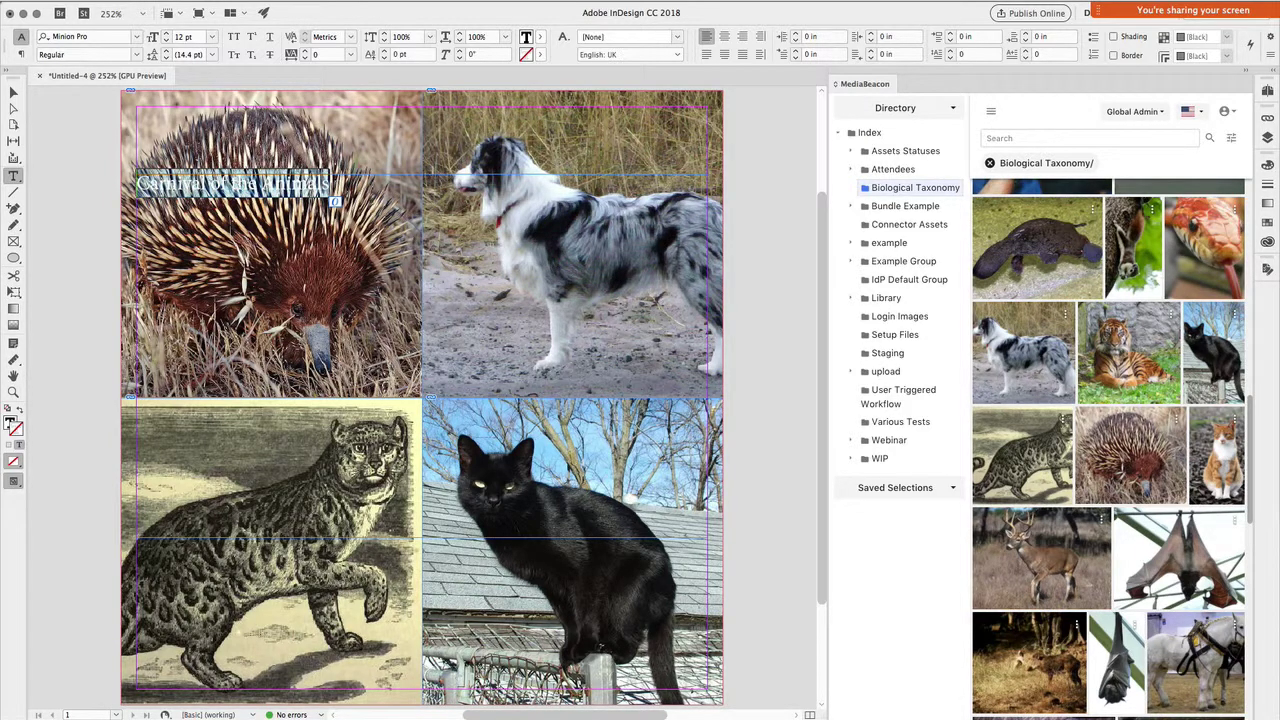
- Colour the title text white (Paper) with a black outline
left_click(541, 37)
left_click(472, 108)
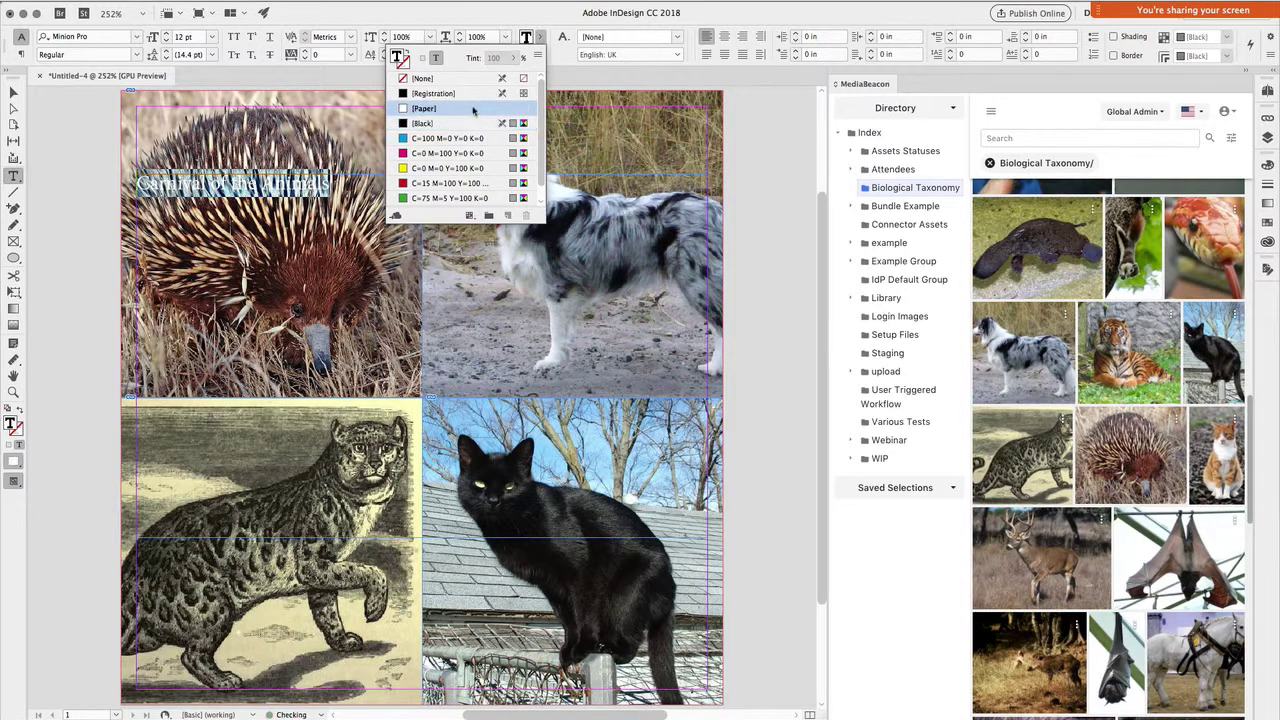
left_click(541, 37)
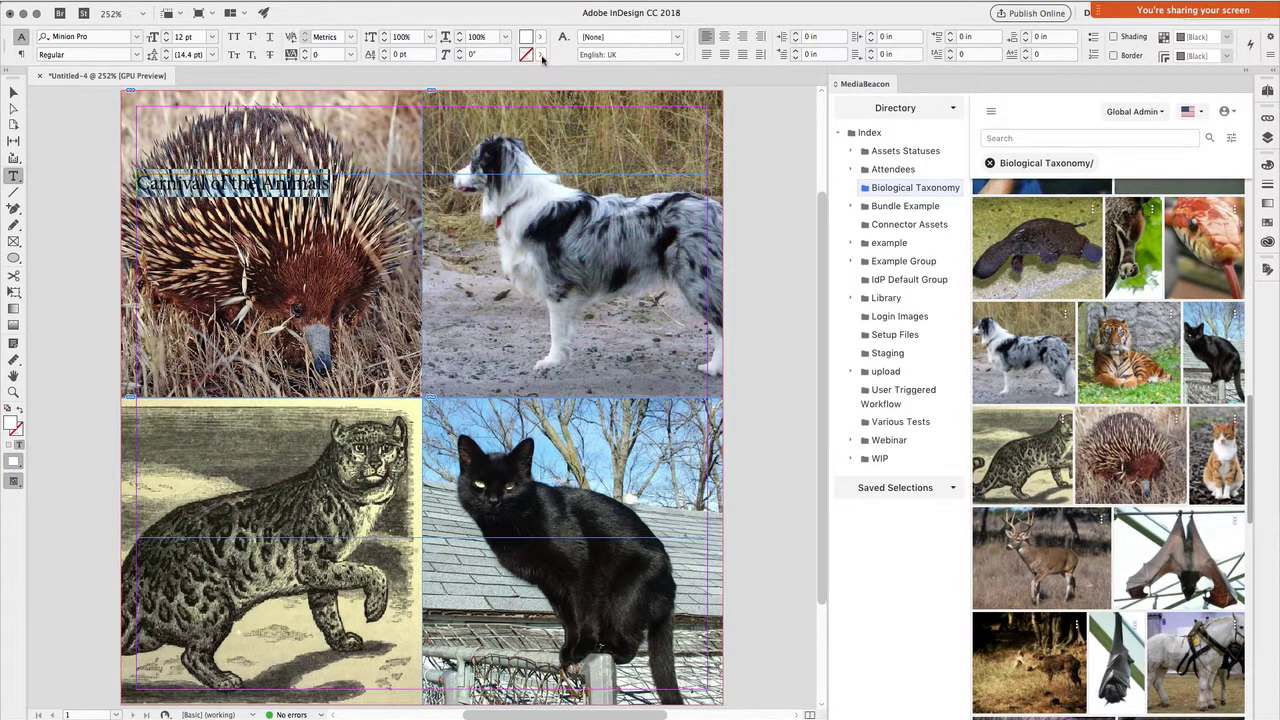
left_click(541, 54)
left_click(452, 141)
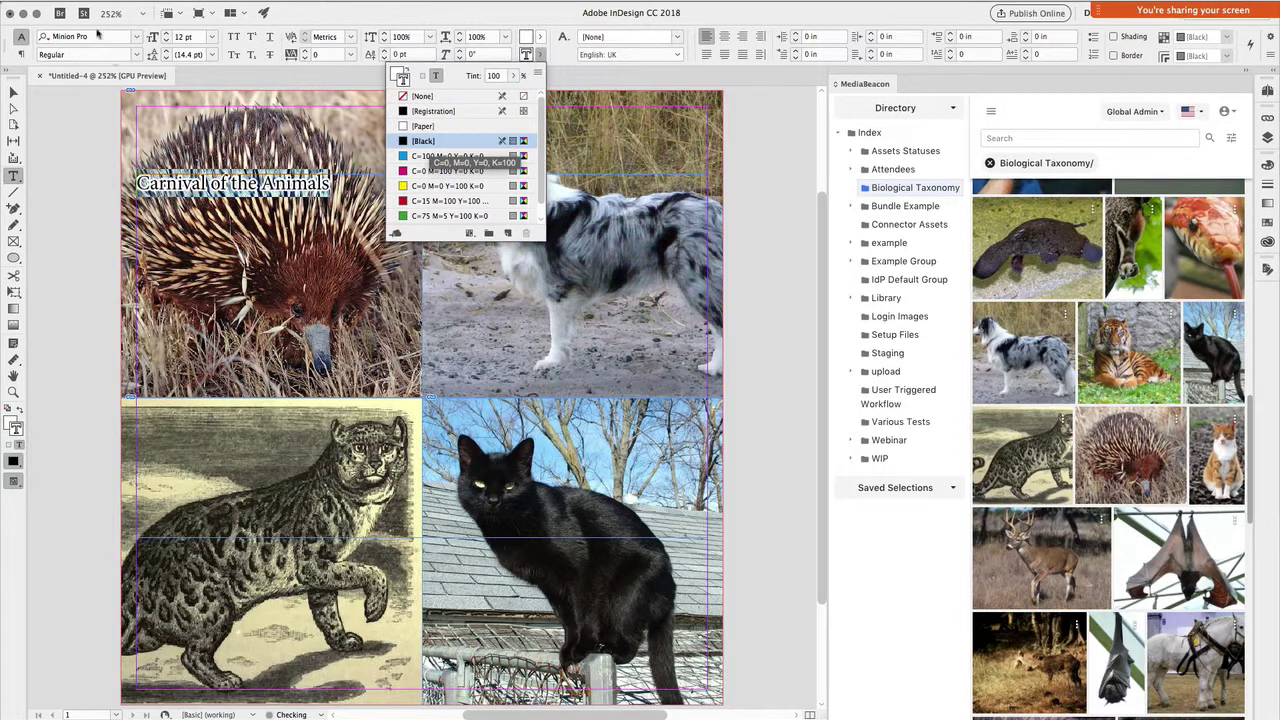
- Set the title to 60 pt and centre-align it
left_click(166, 36)
type("60")
key("Return")
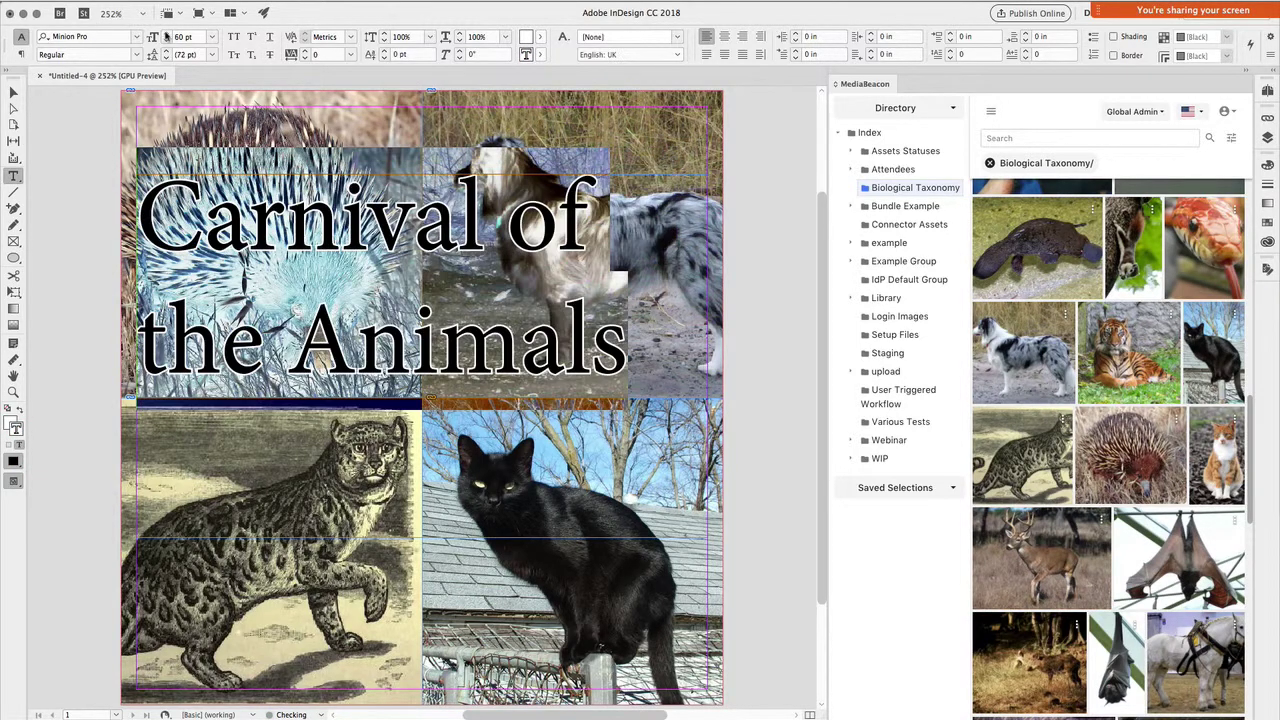
left_click(724, 36)
- Apply the Junegull font to the title
left_click(137, 37)
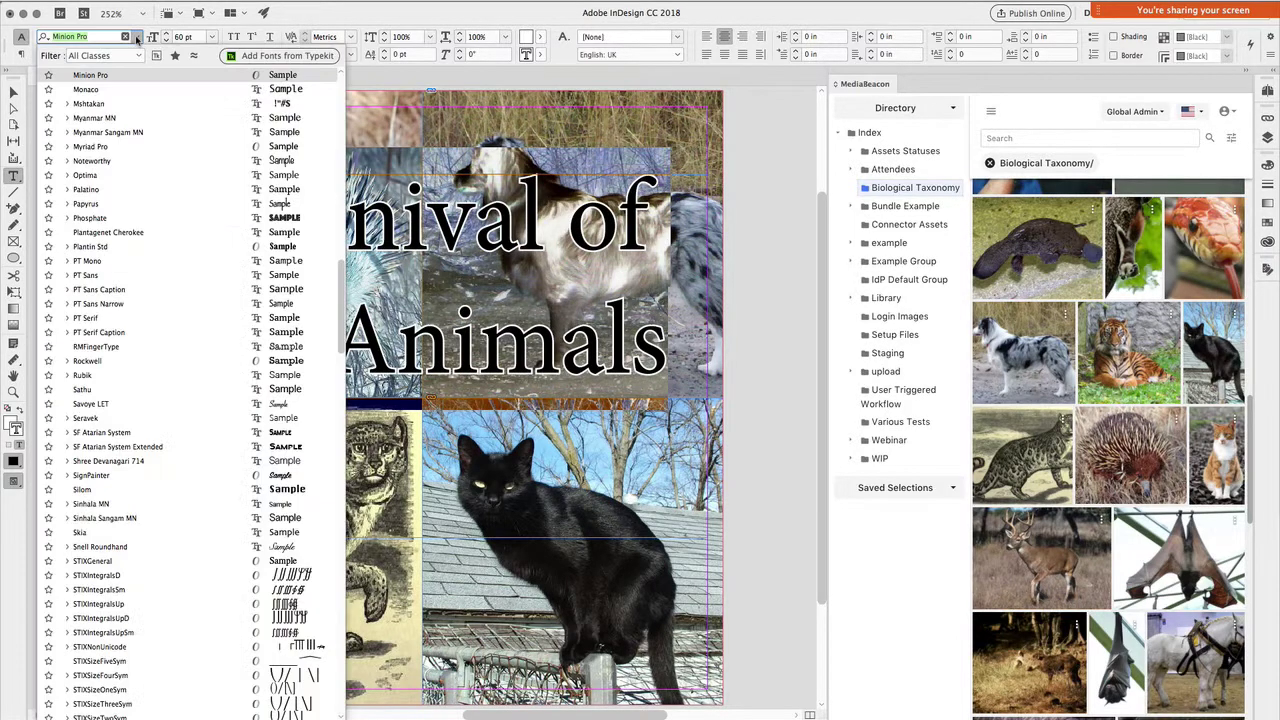
left_click(108, 38)
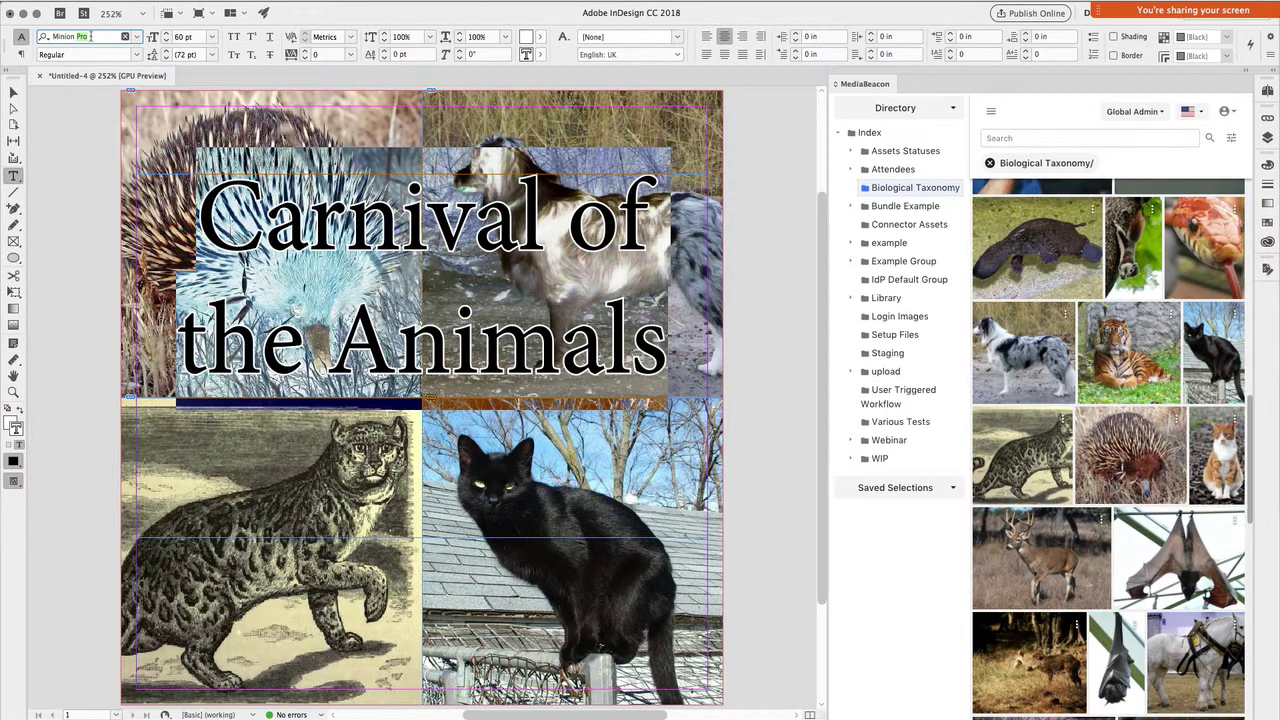
type("j")
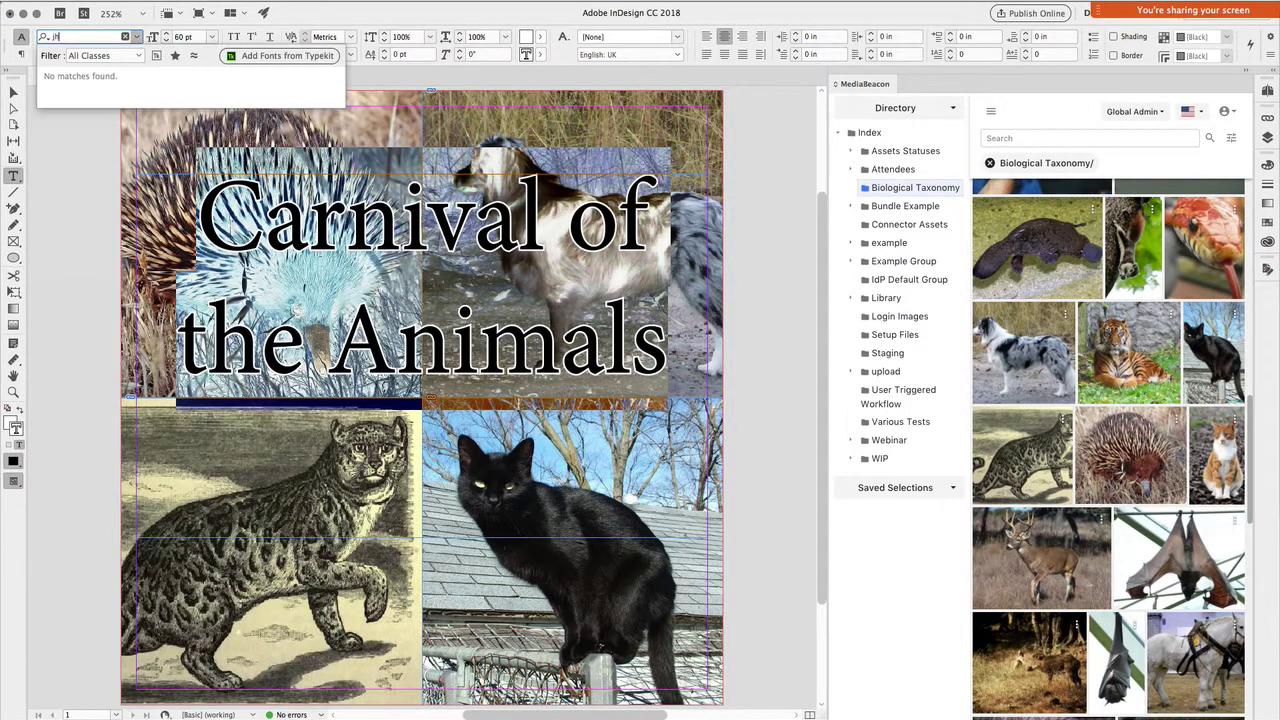
type("h")
key("BackSpace")
key("Return")
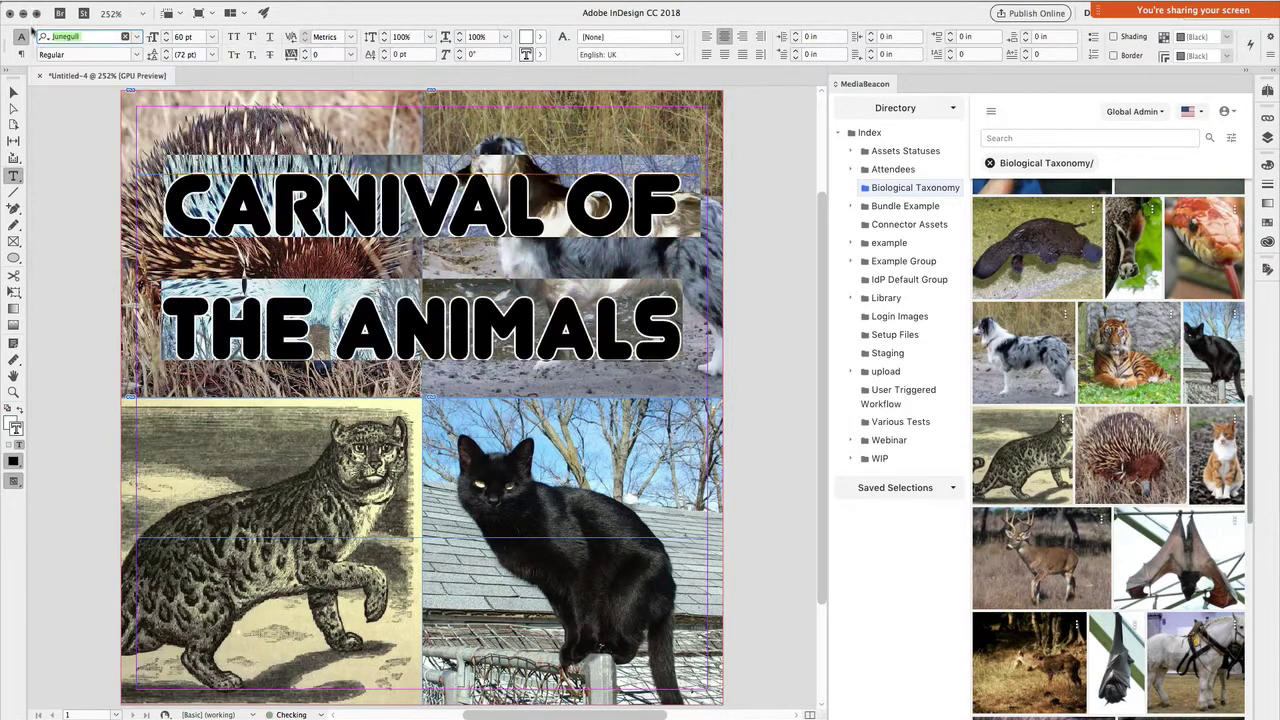
left_click(14, 91)
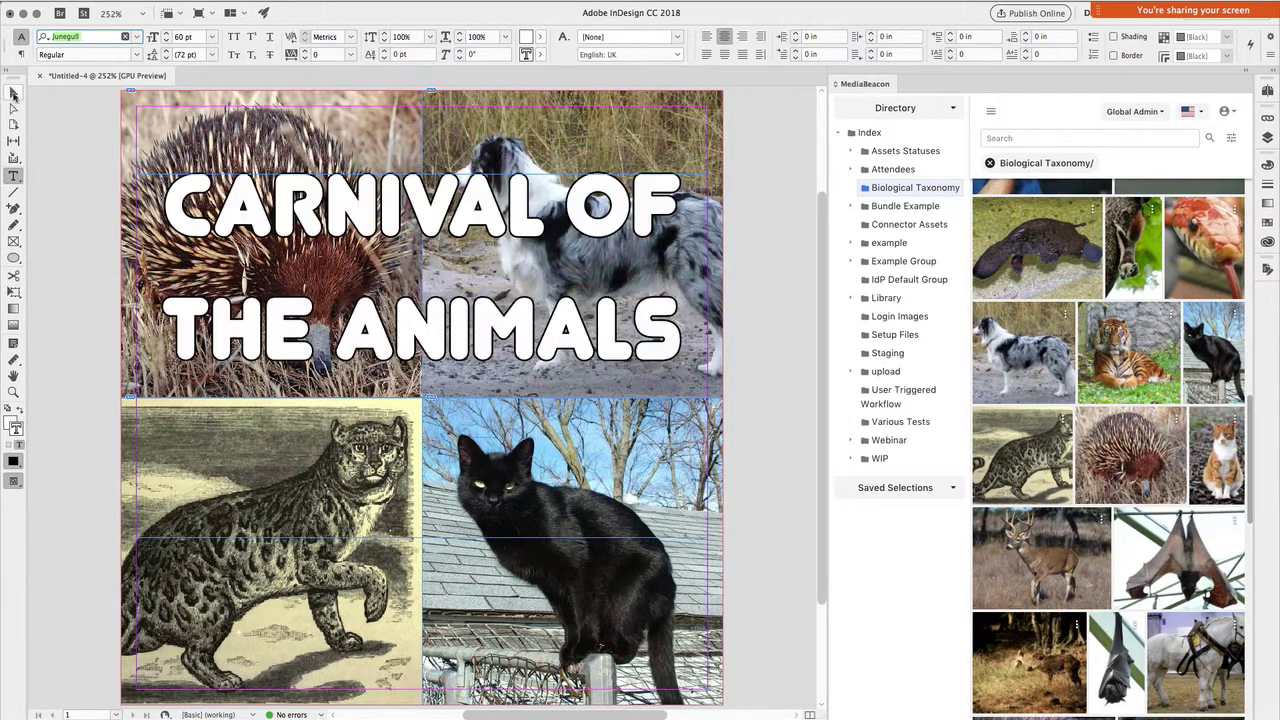
- Deselect the title, collapse the MediaBeacon folder tree and narrow the panel to thumbnails only
left_click(58, 183)
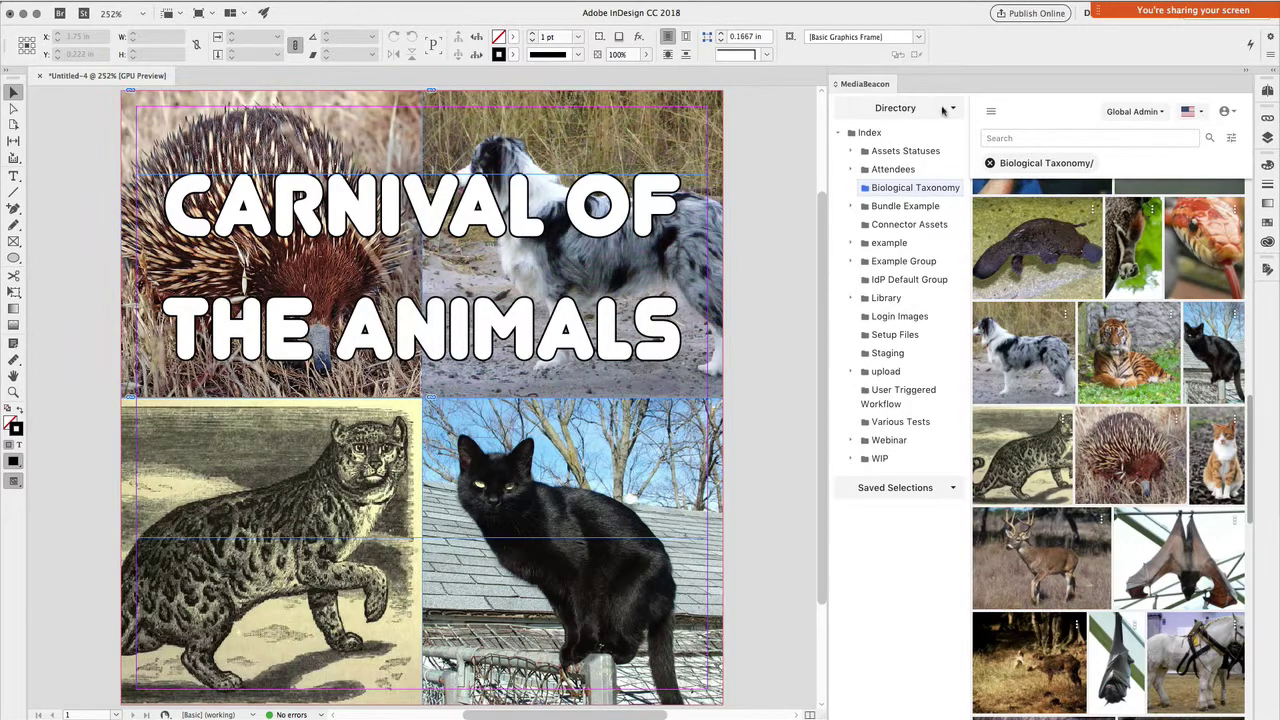
left_click(988, 114)
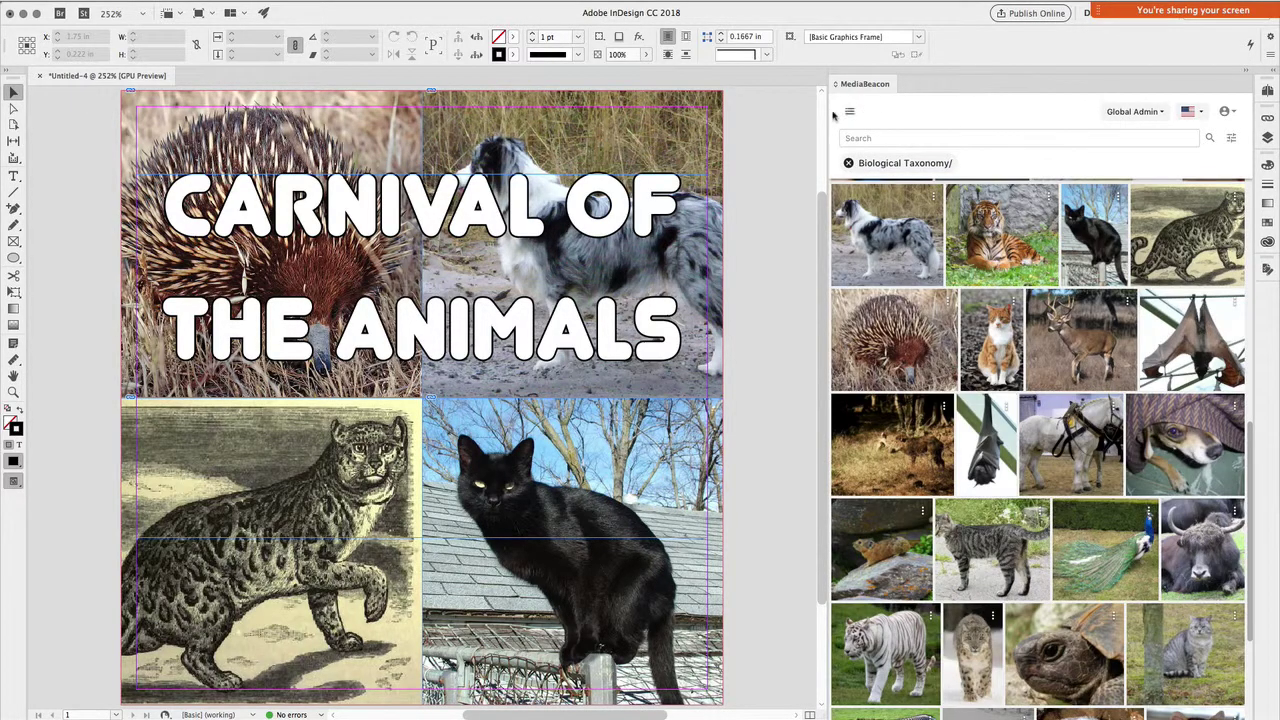
left_click_drag(827, 112, 955, 126)
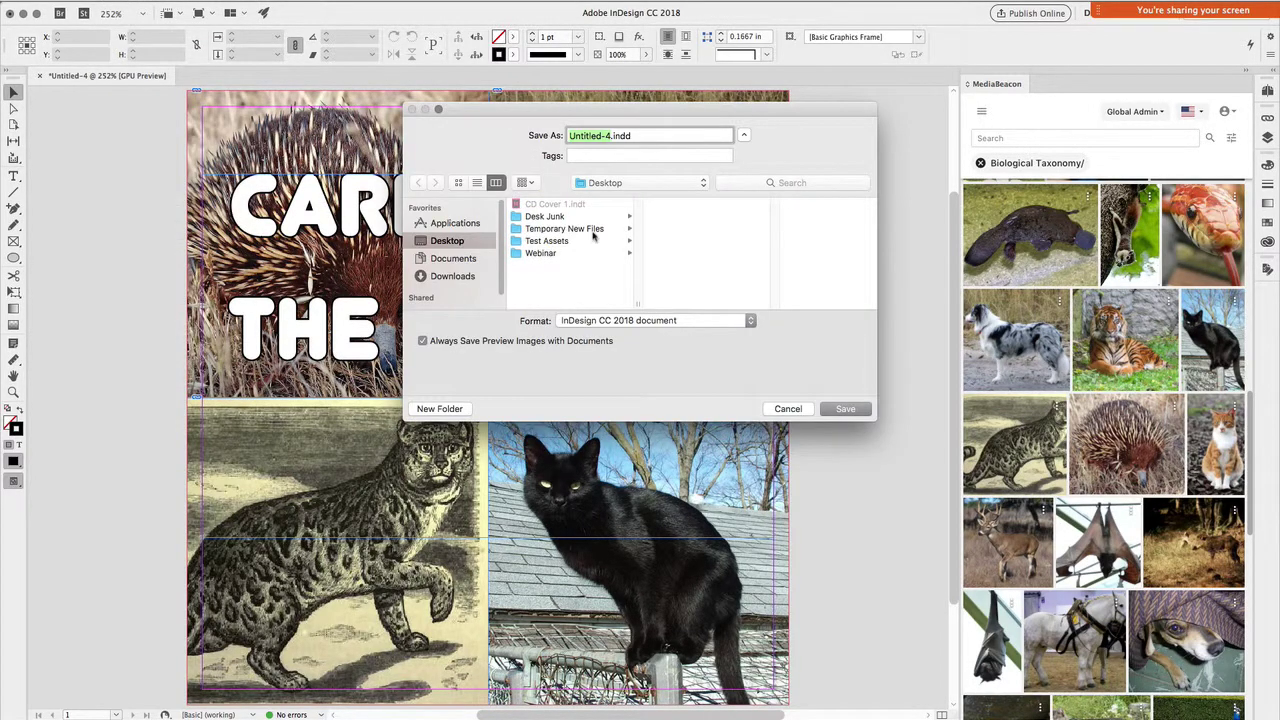
- Choose the Temporary New Files folder and save the layout under the name Carnival.indd
left_click(594, 232)
left_click(608, 137)
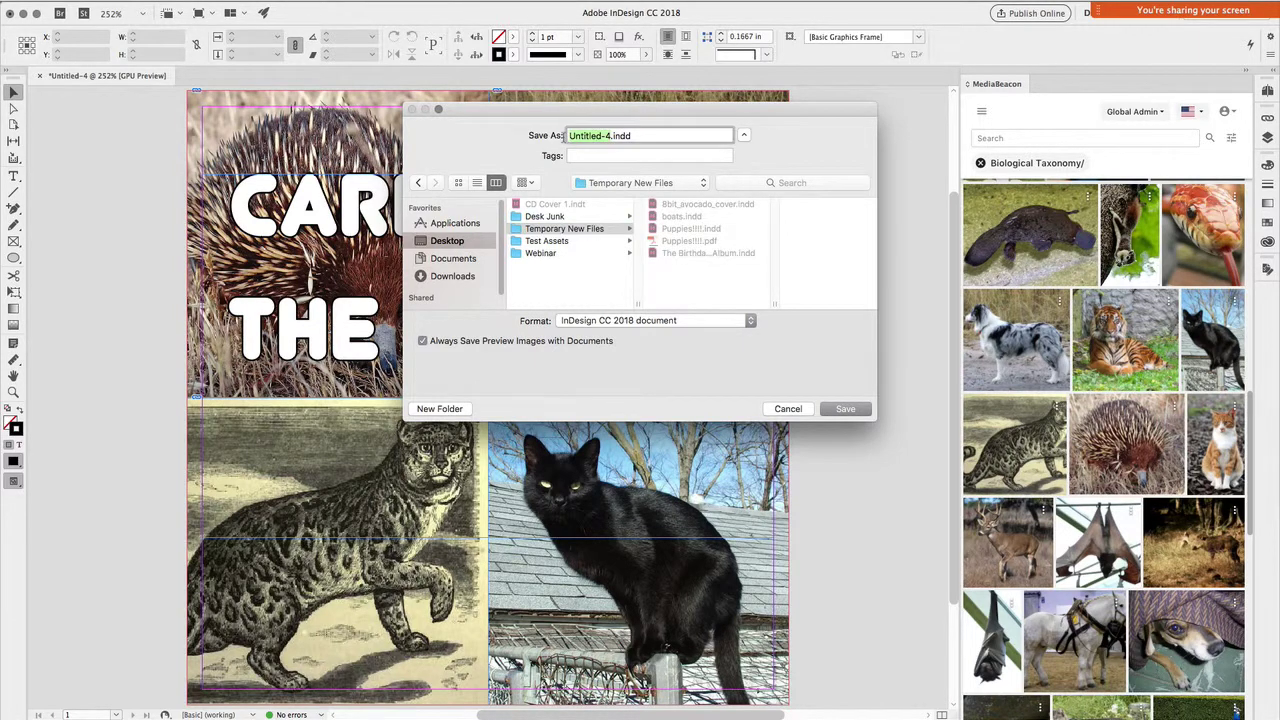
type("Car")
key("BackSpace")
type("arnival")
left_click(840, 410)
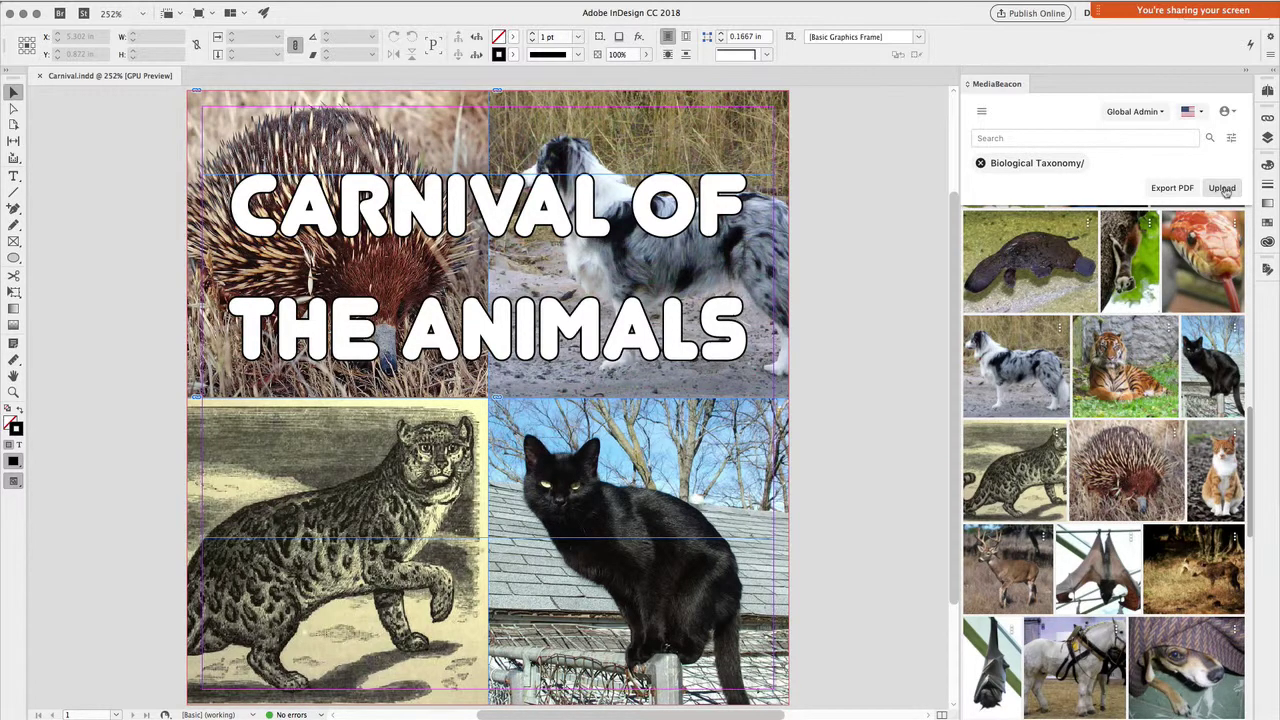
- Upload Carnival.indd through the MediaBeacon panel and switch to the browser's Admin Workspace
left_click(1222, 188)
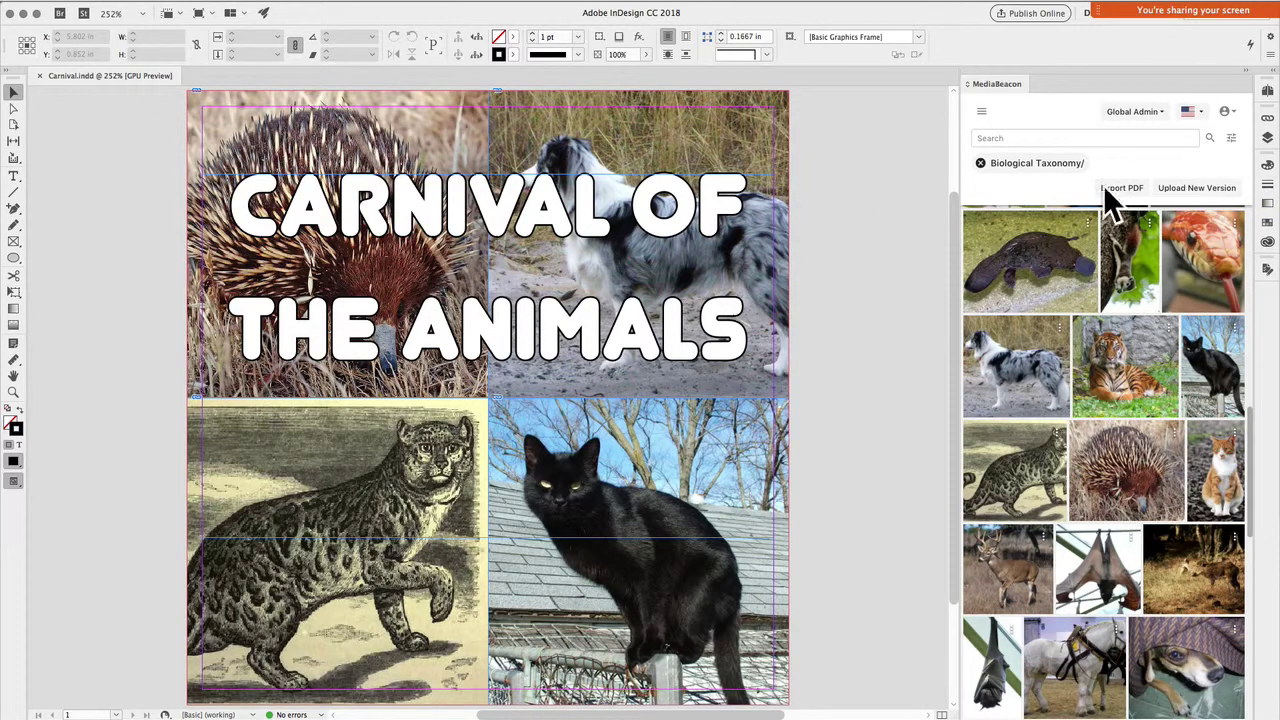
mouse_move(631, 700)
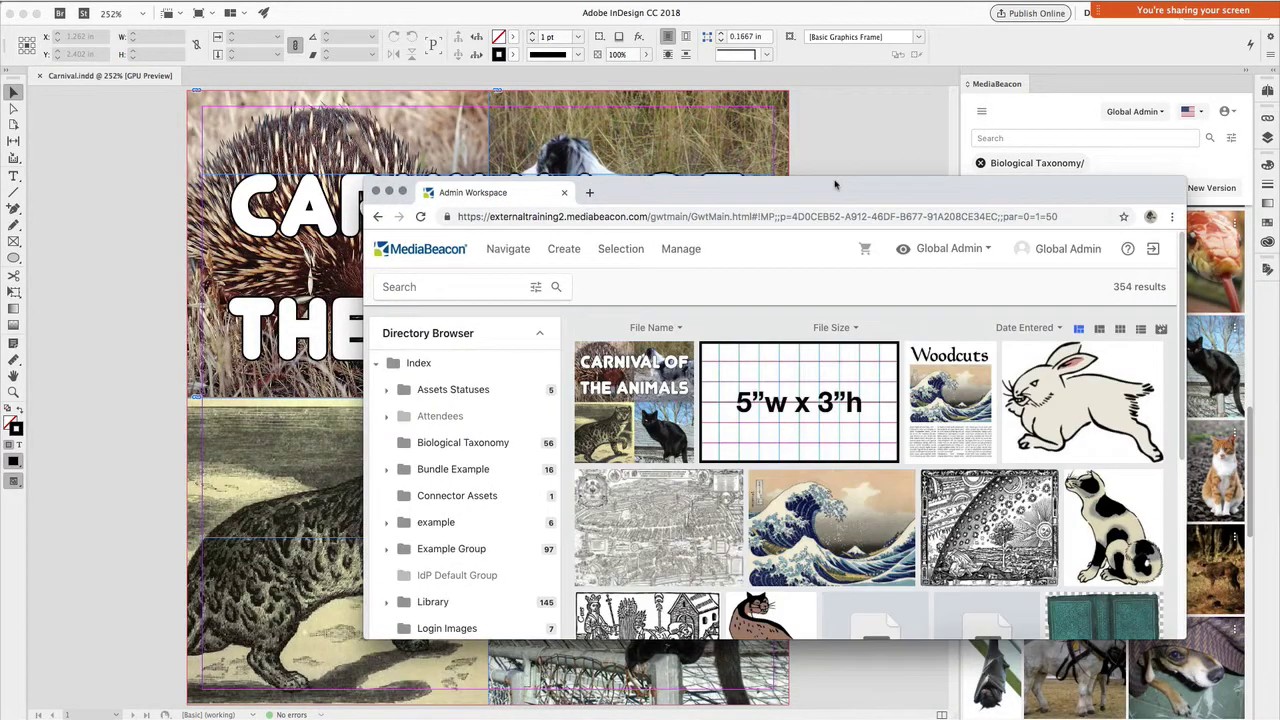
- Open the Carnival asset, expand its Document Report, and select all Placed Images to list them
double_click(844, 181)
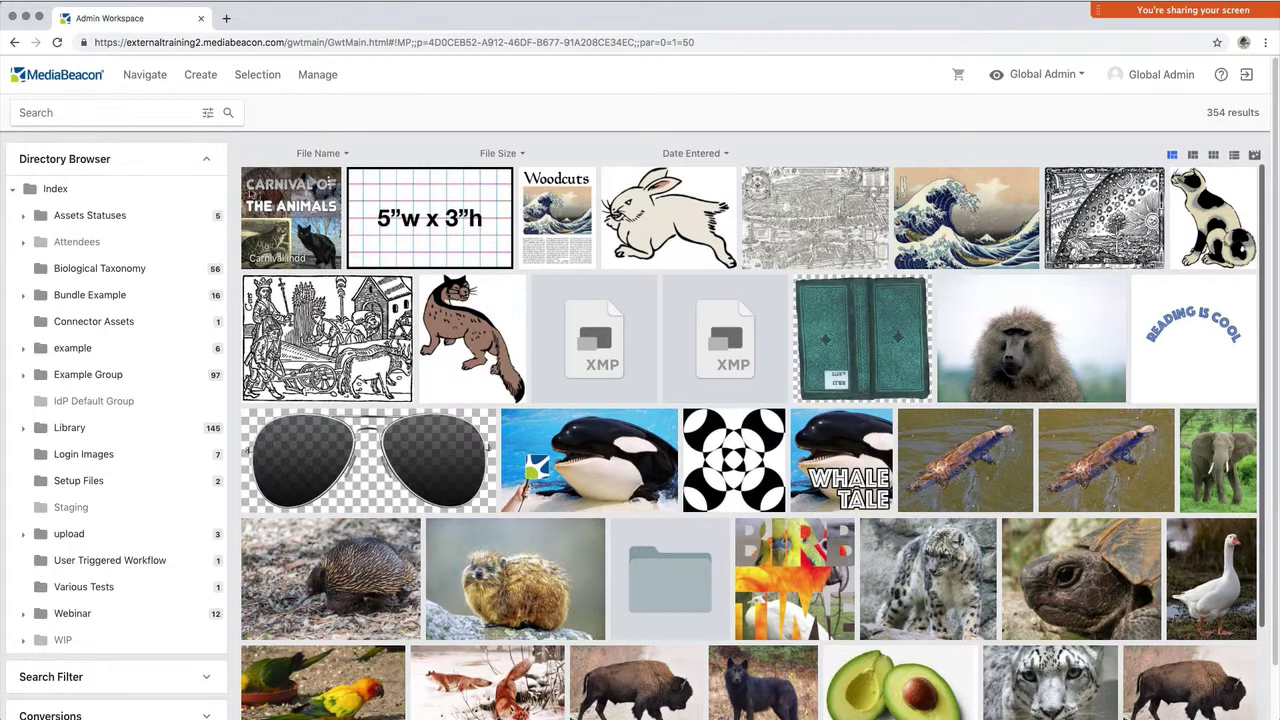
double_click(275, 187)
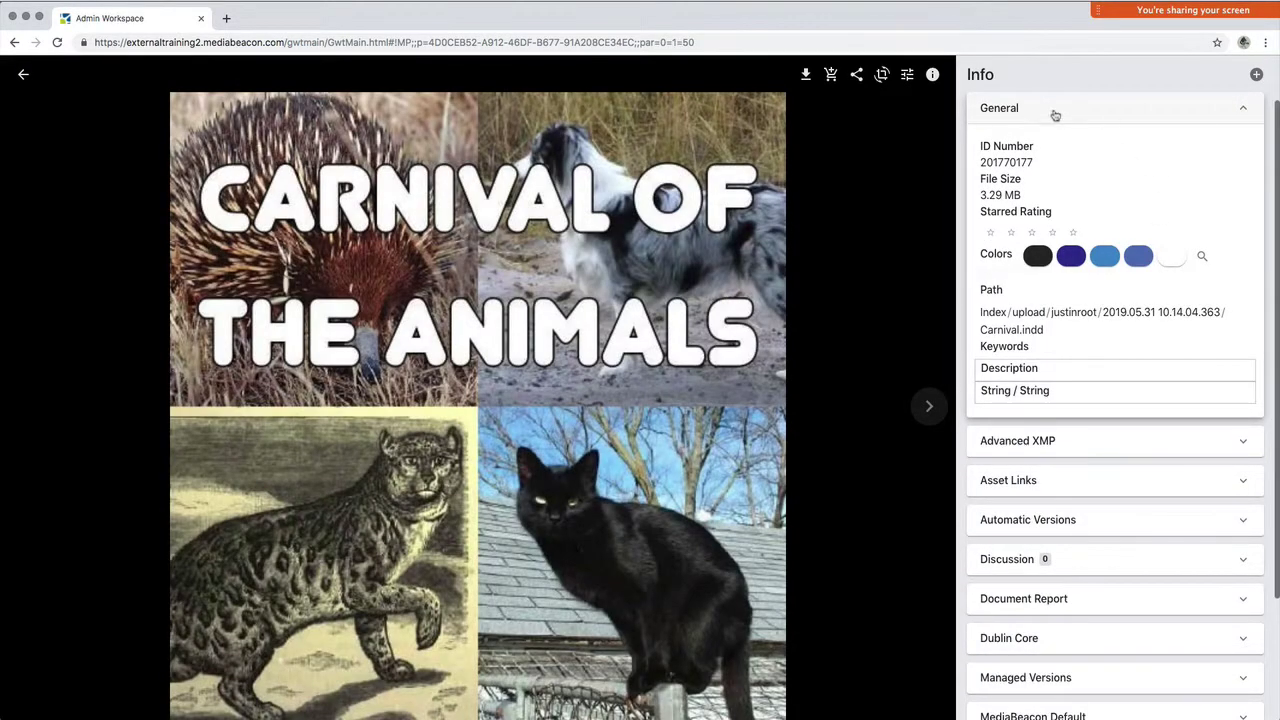
left_click(1055, 115)
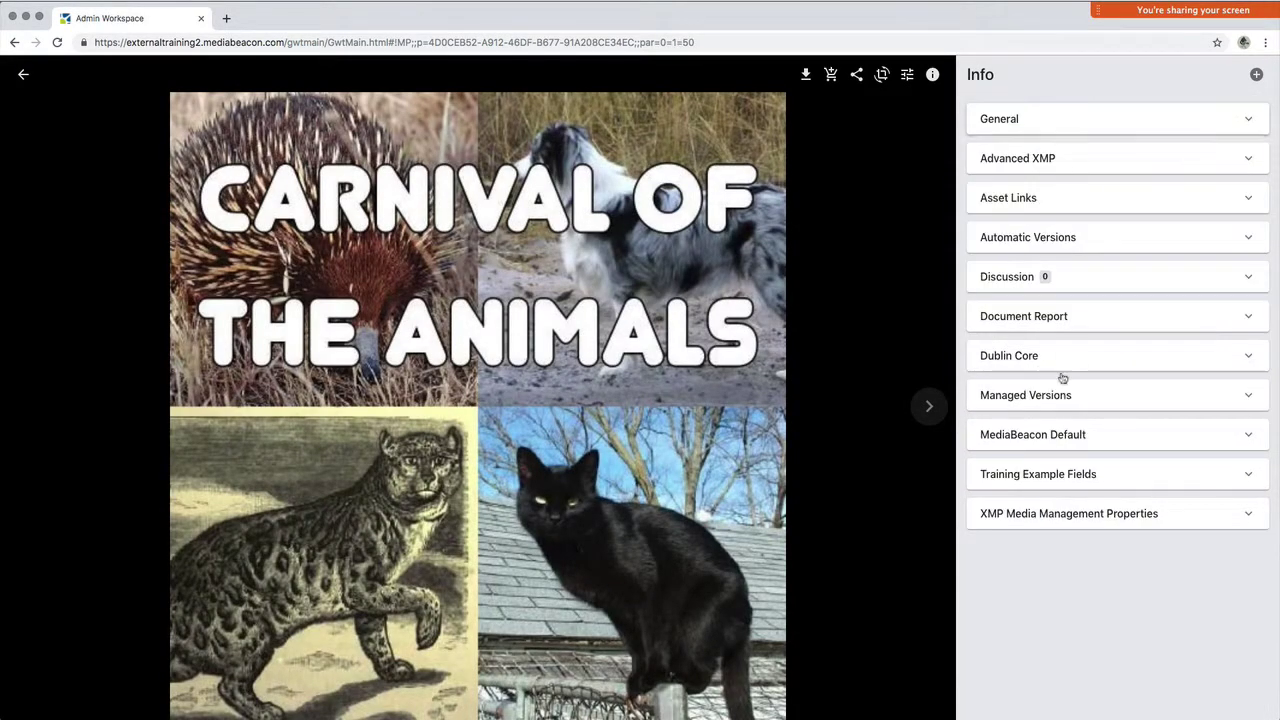
left_click(1073, 320)
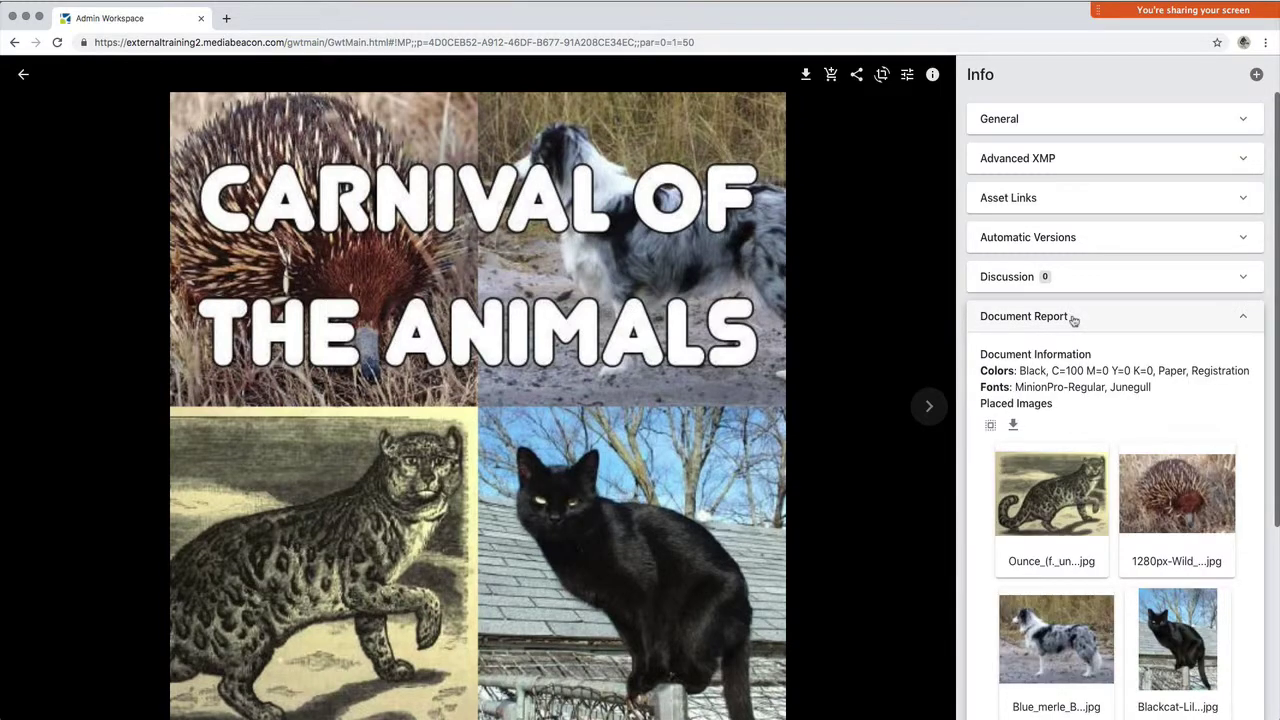
scroll(1094, 397, "down", 2)
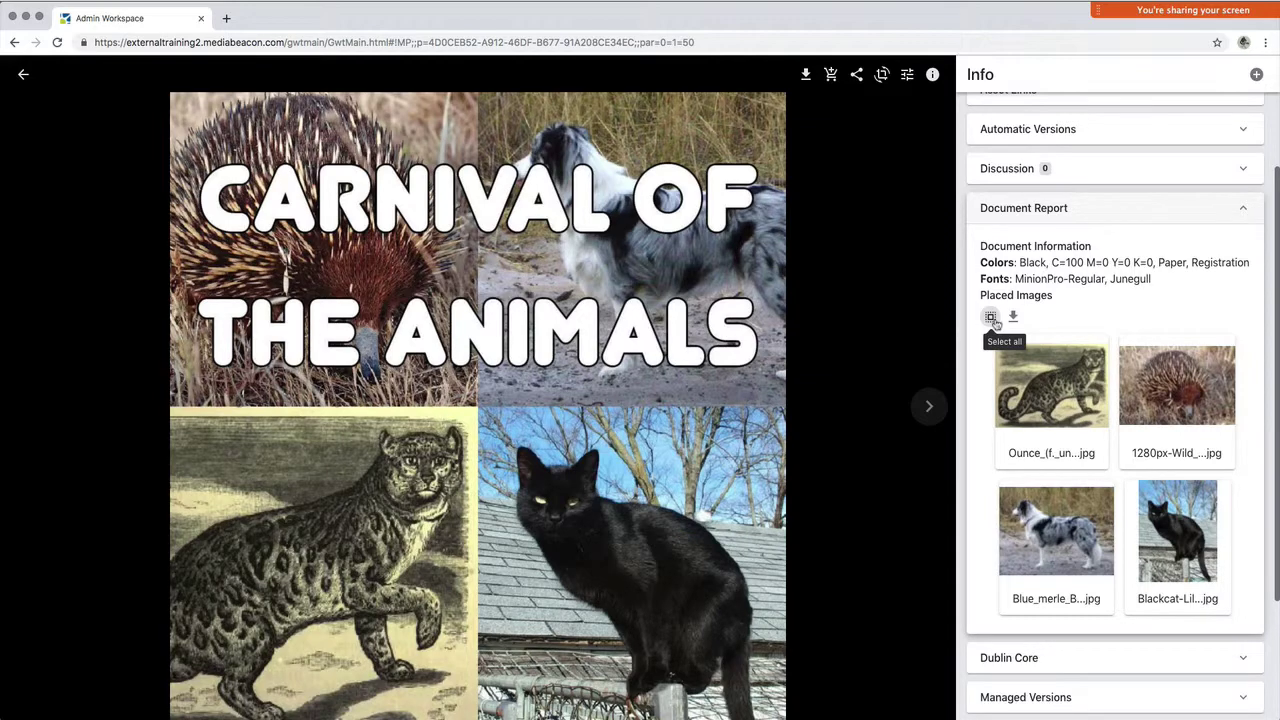
left_click(991, 317)
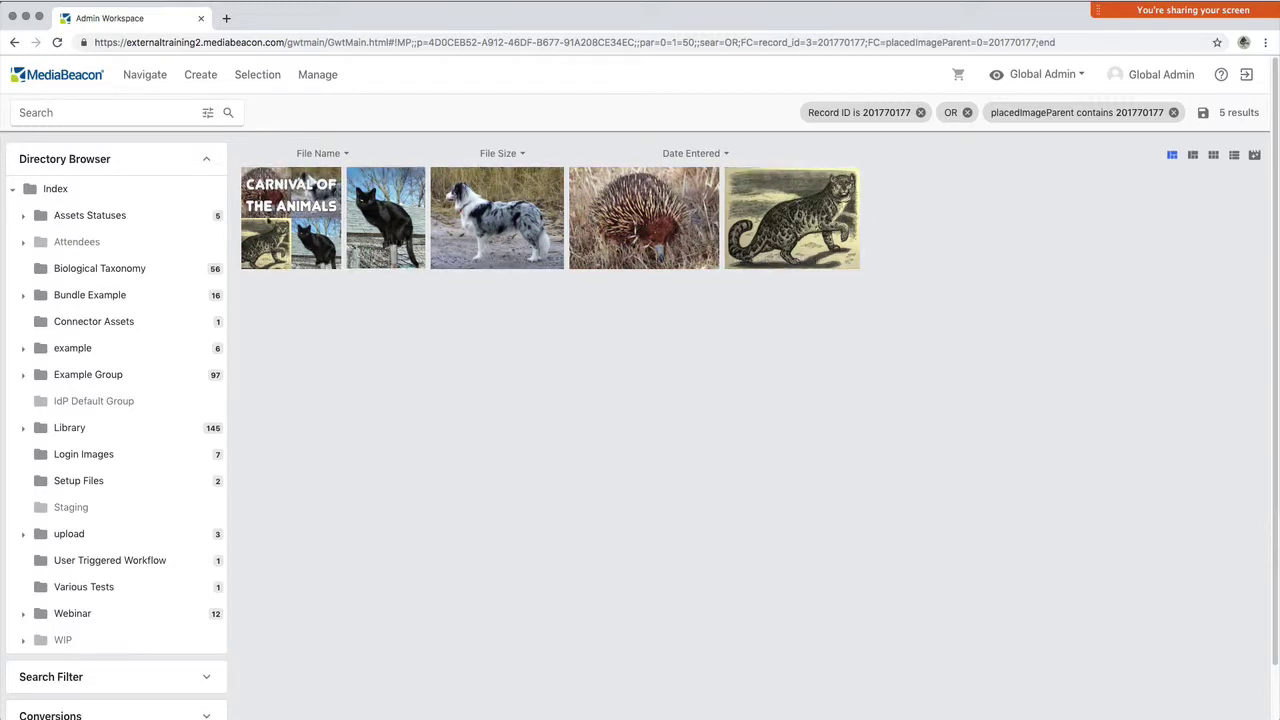
double_click(300, 240)
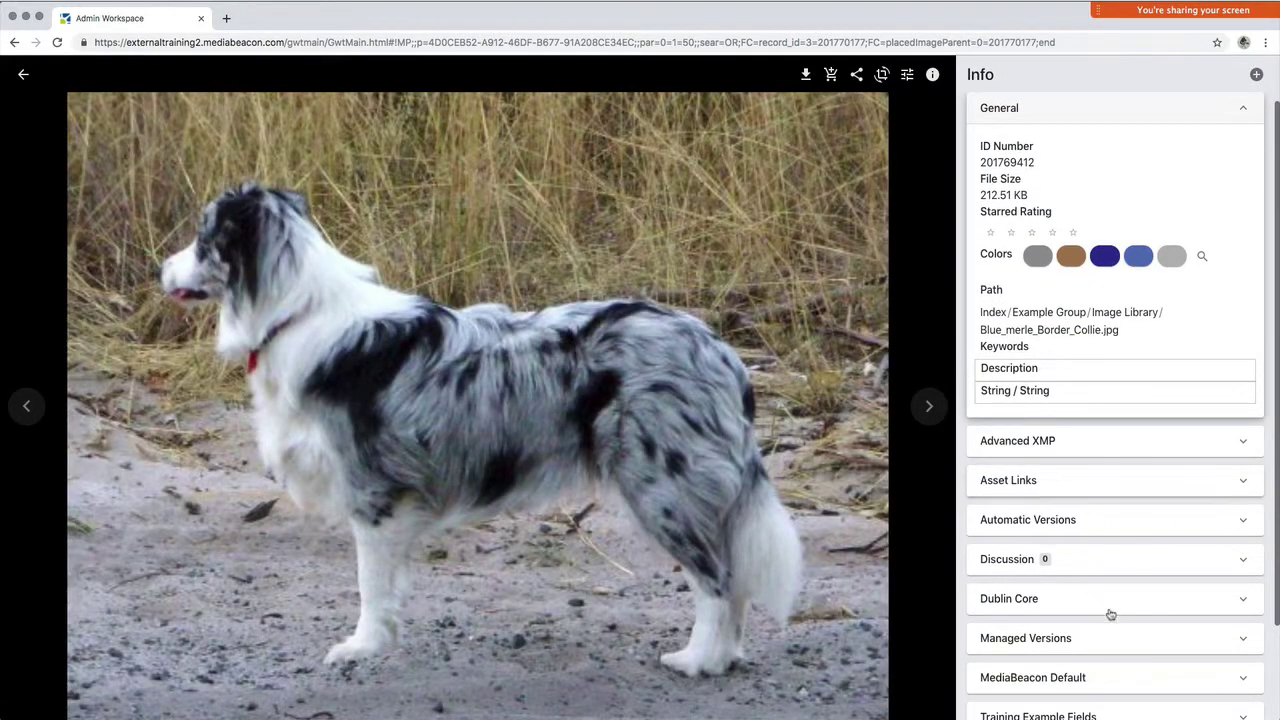
scroll(1112, 616, "down", 2)
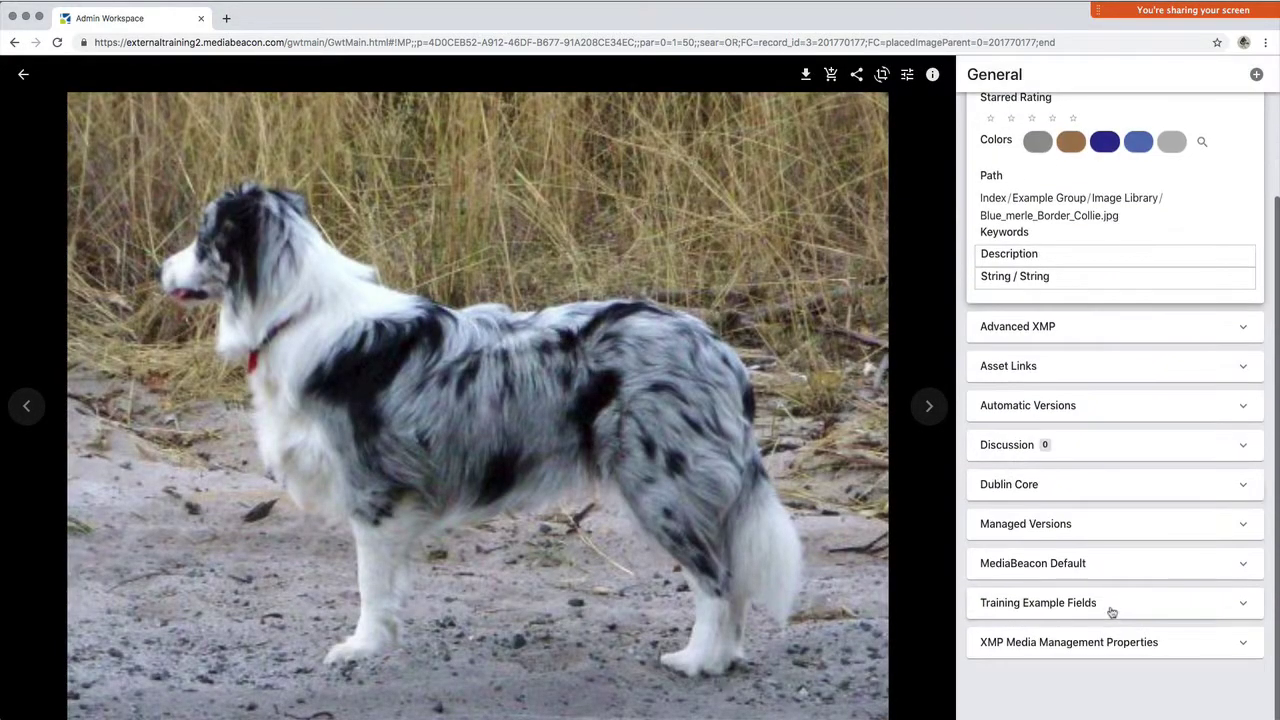
left_click(1075, 520)
left_click(1097, 198)
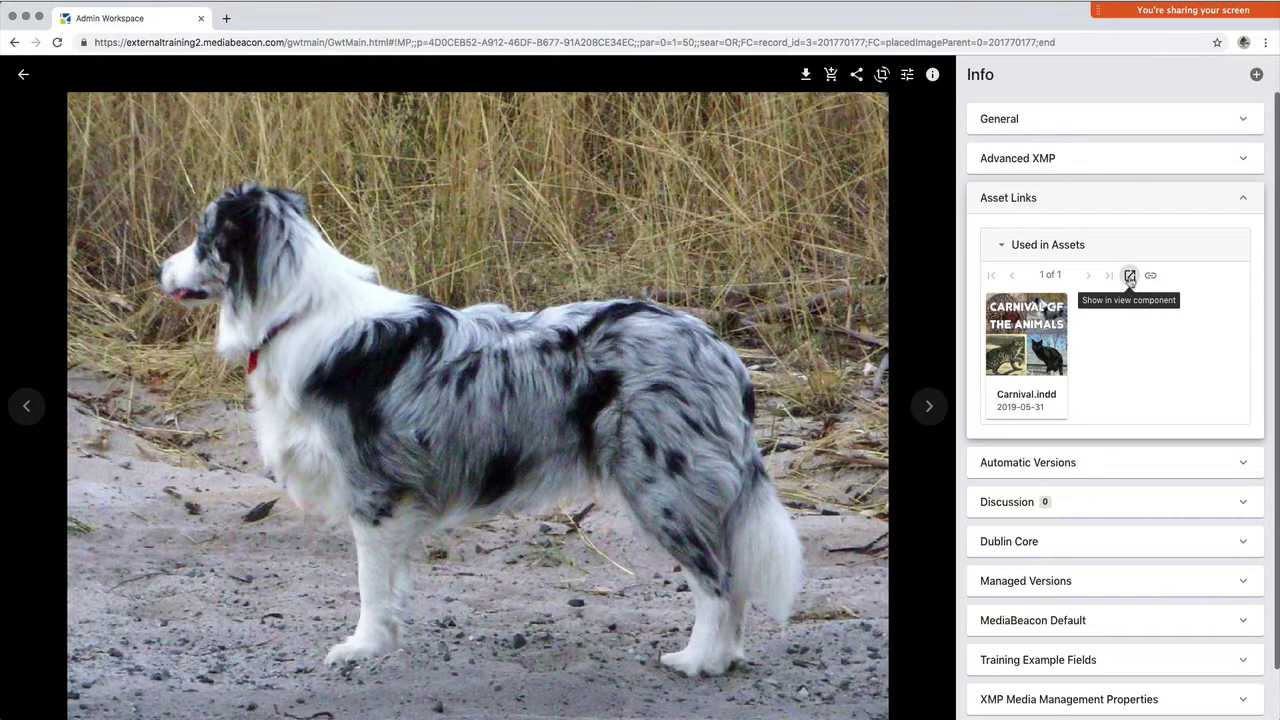
left_click(1130, 276)
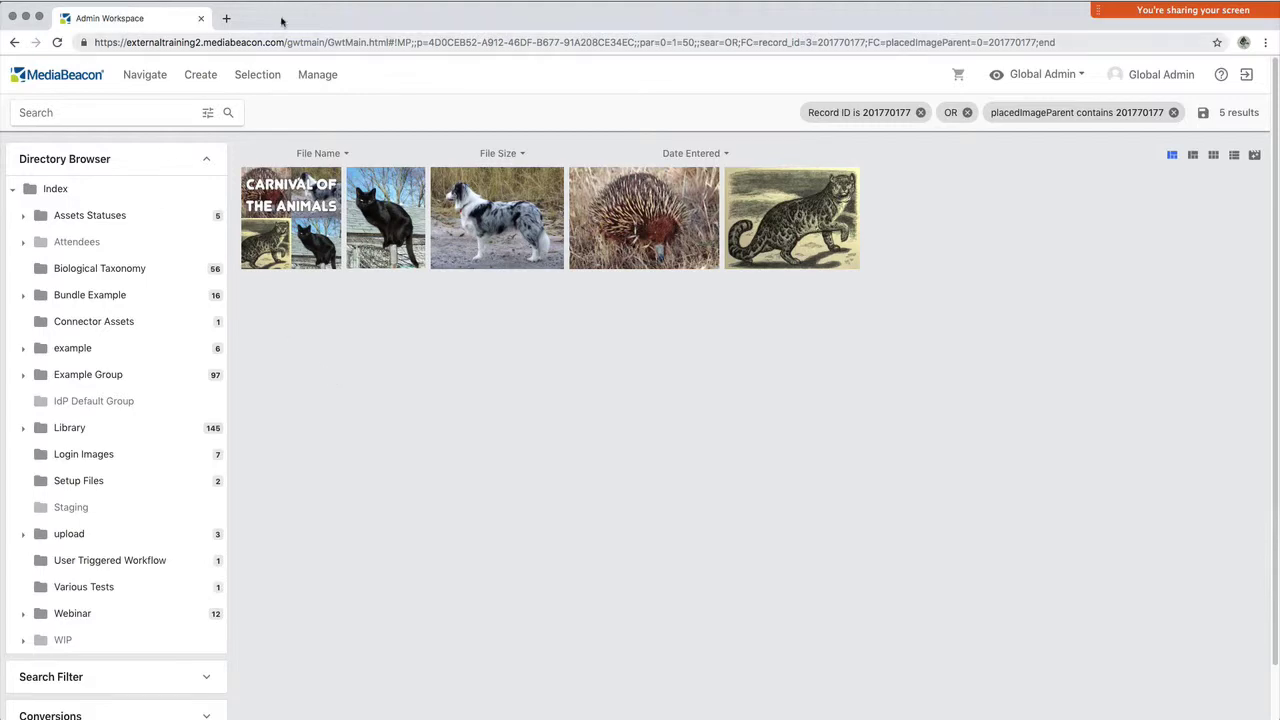
- Close the MediaBeacon browser window and select the headline text, trying sizes between 60 and 70 pt
left_click(40, 17)
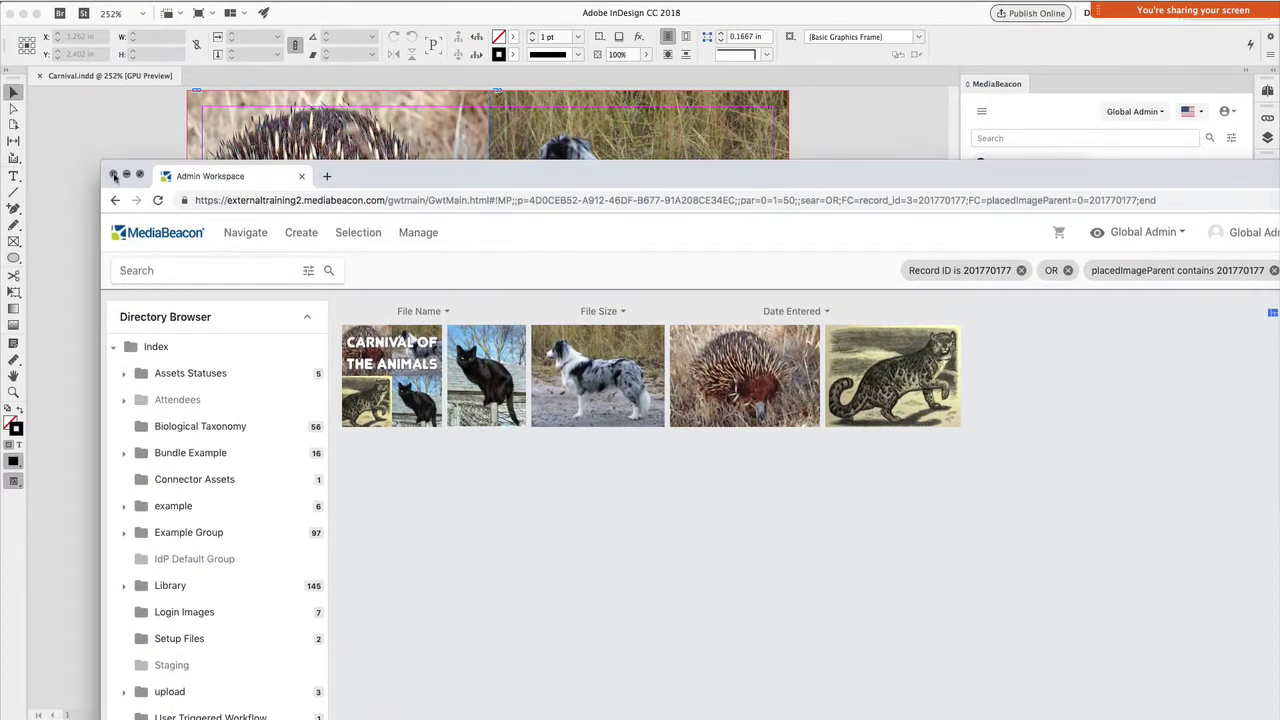
left_click(114, 175)
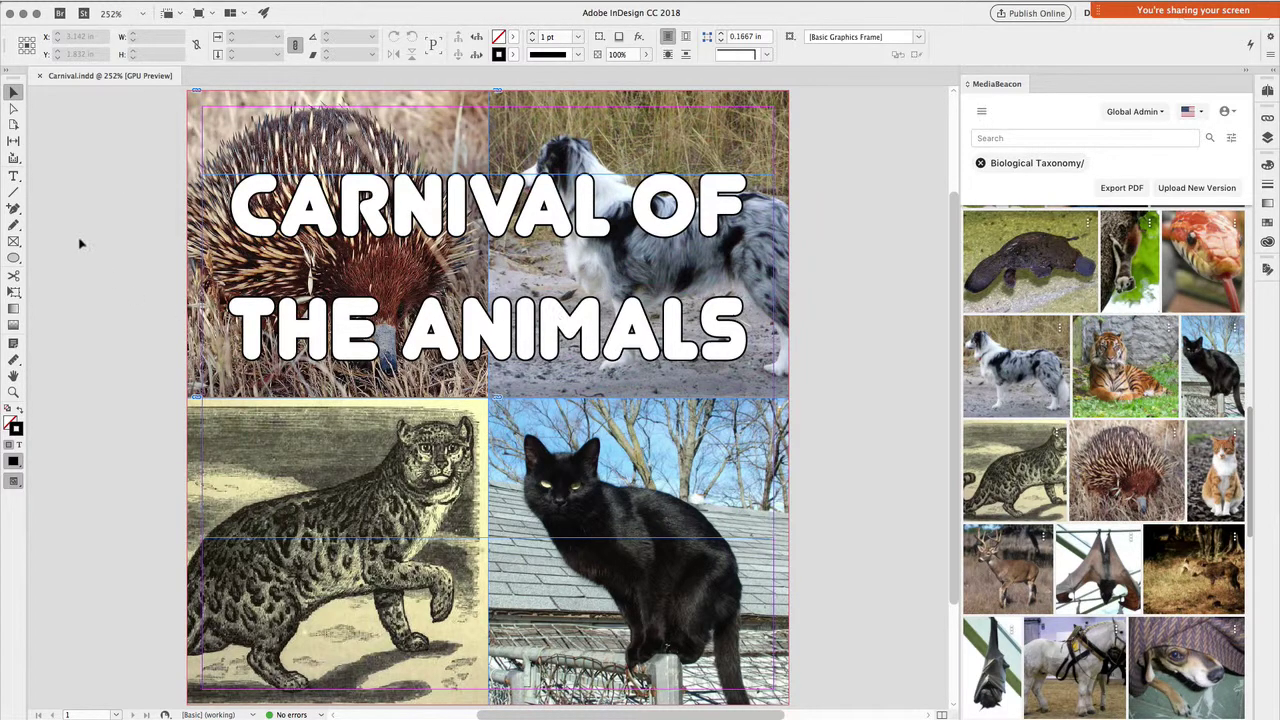
triple_click(243, 212)
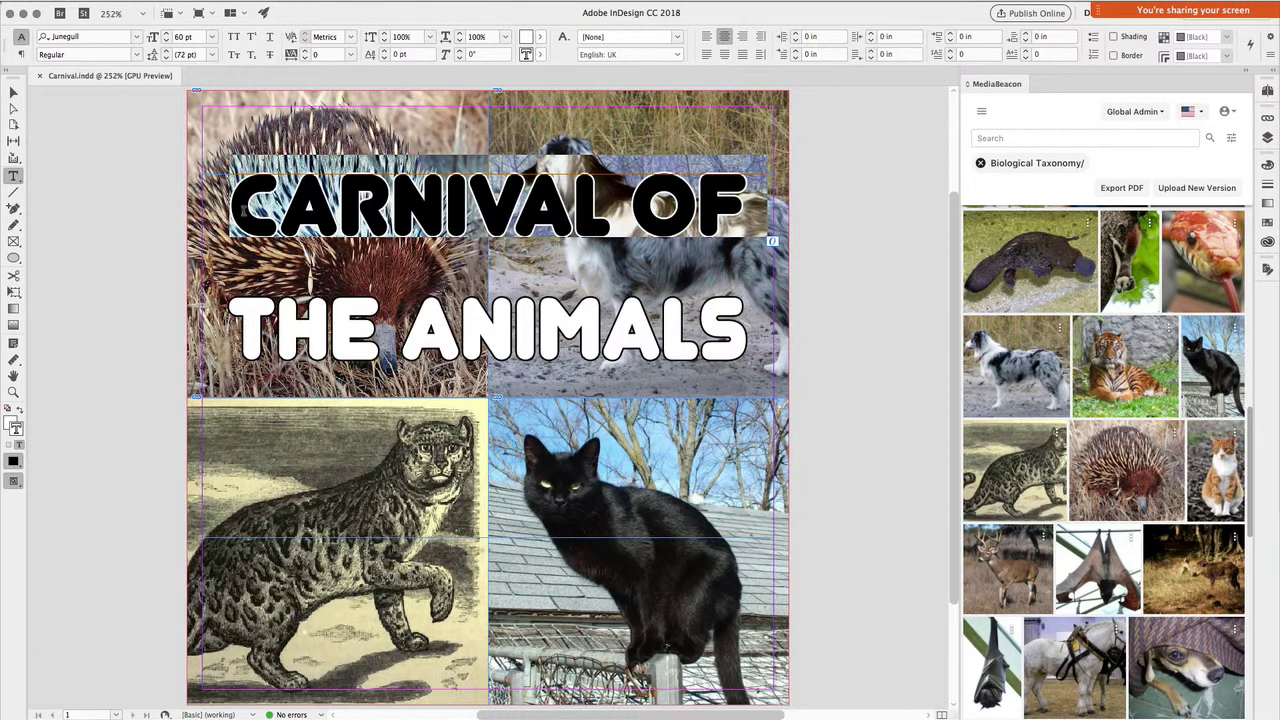
key("super+a")
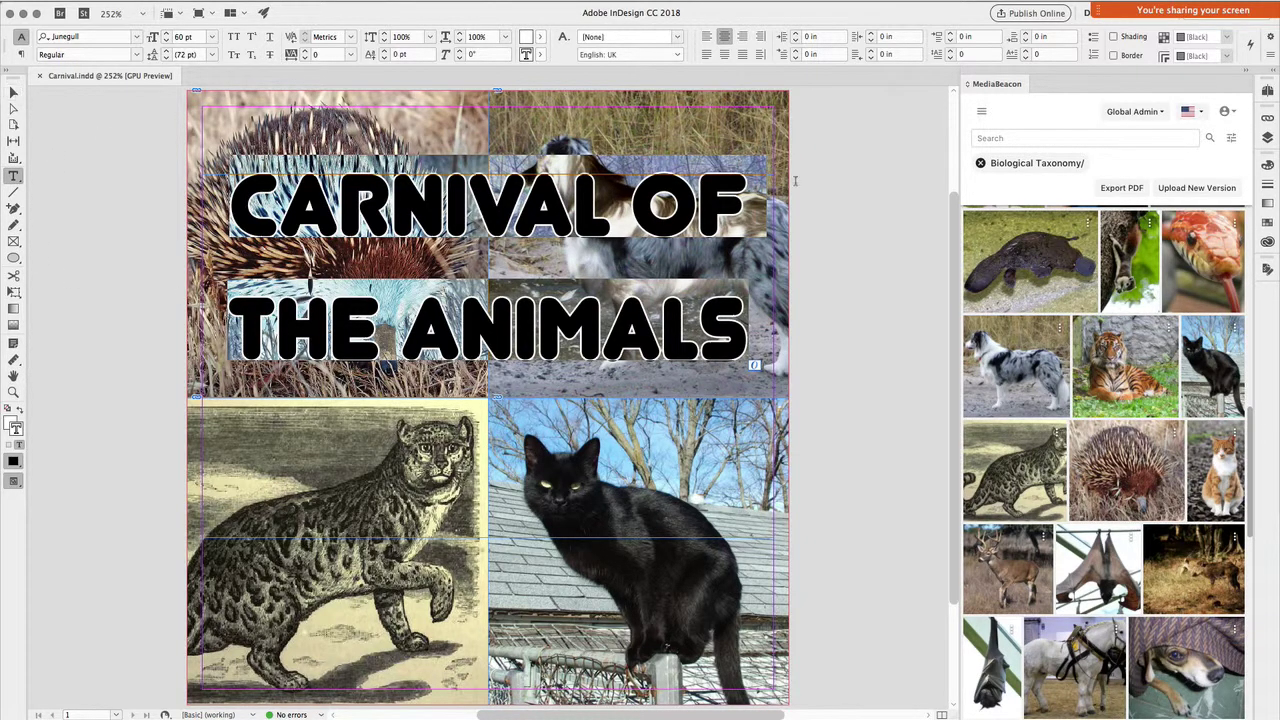
left_click(510, 330)
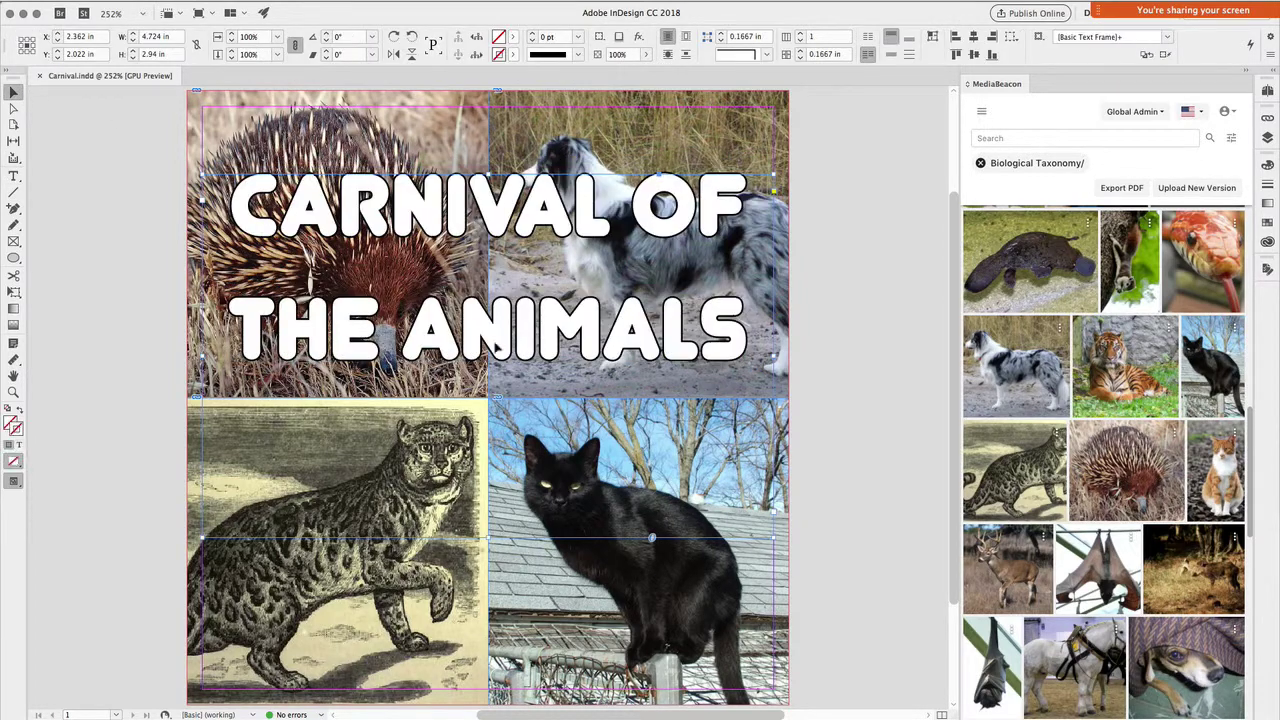
double_click(428, 338)
double_click(428, 338)
left_click(167, 33, "shift")
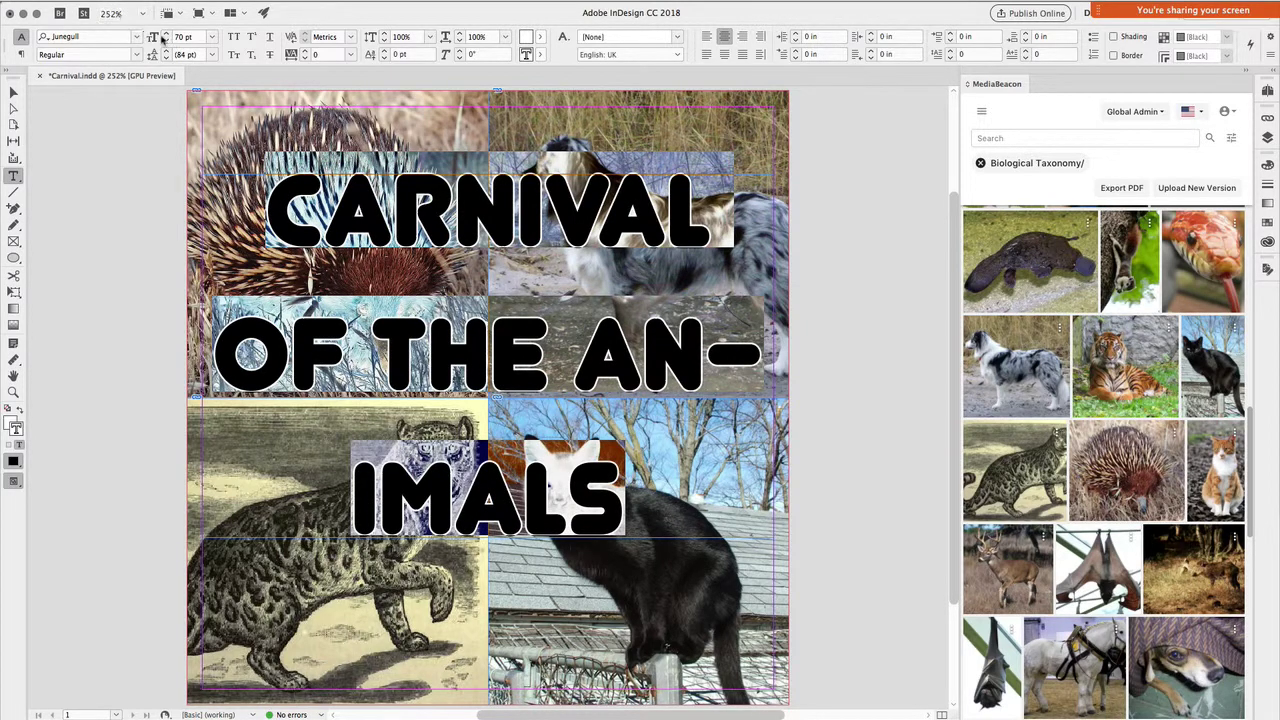
left_click(166, 41)
left_click(166, 41)
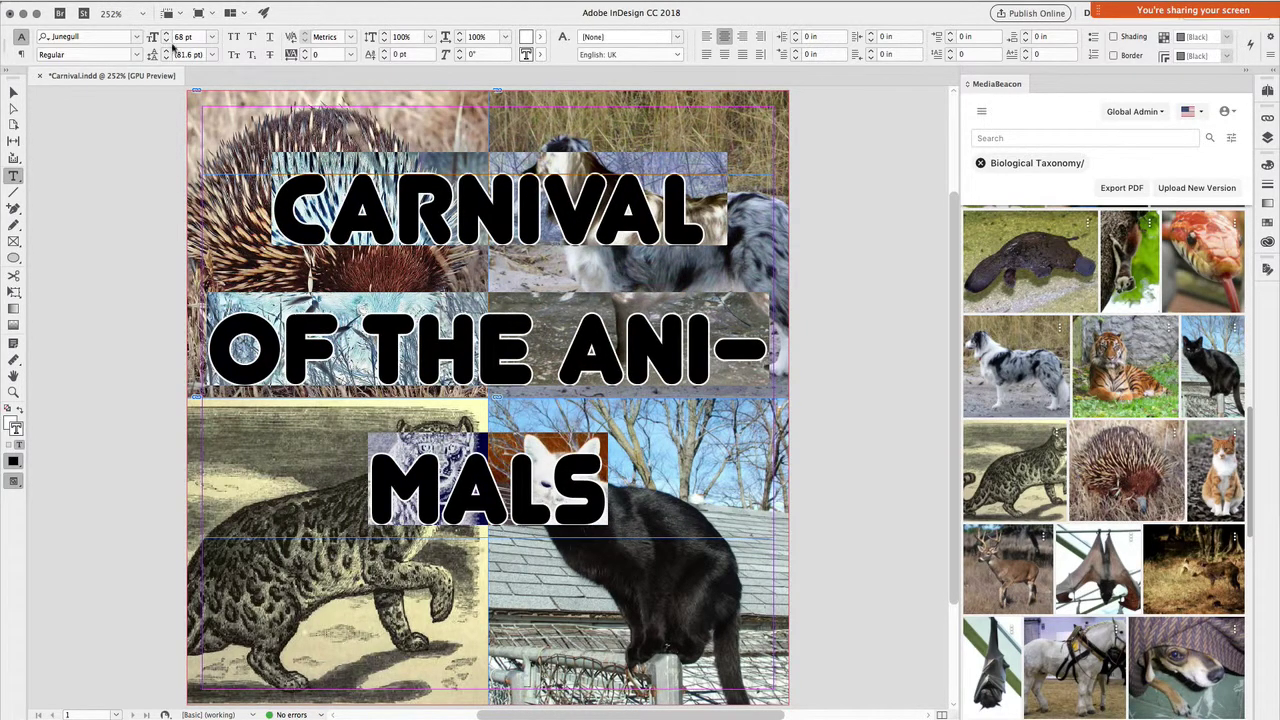
left_click(166, 41, "shift")
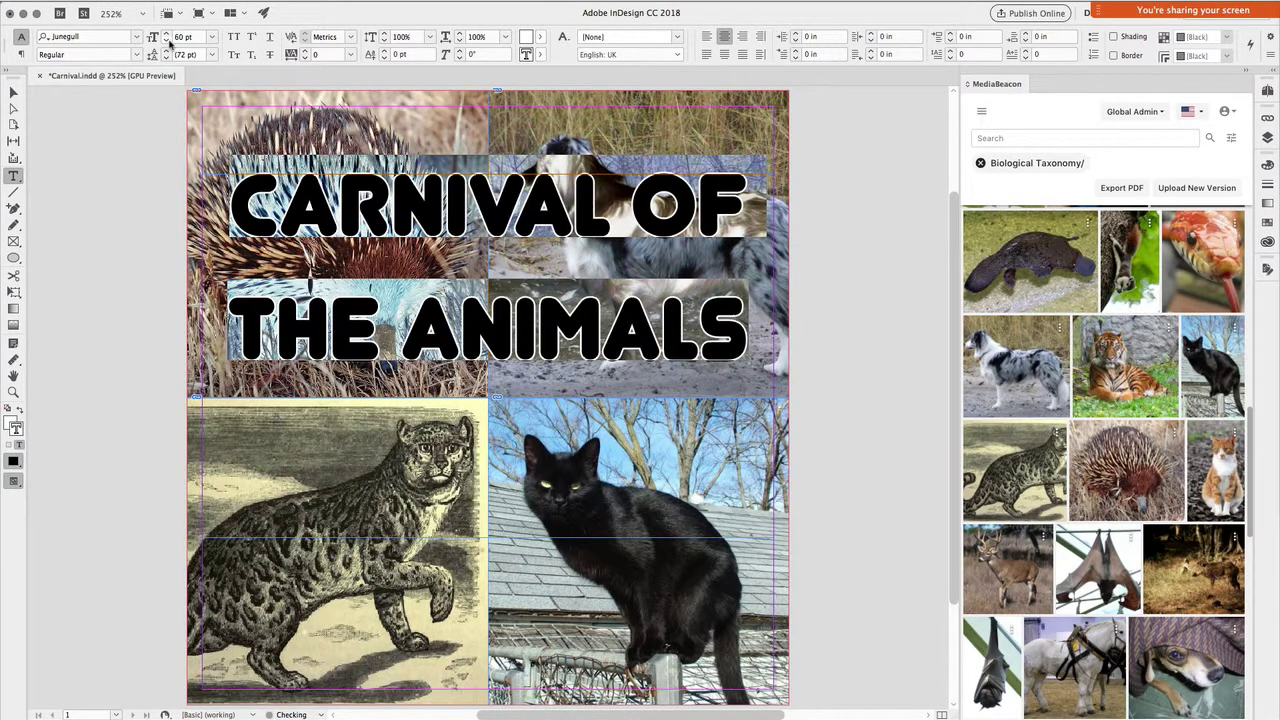
- Insert forced line breaks so the headline reads CARNIVAL / OF THE / ANIMALS
left_click(620, 188)
key("BackSpace")
key("shift+Return")
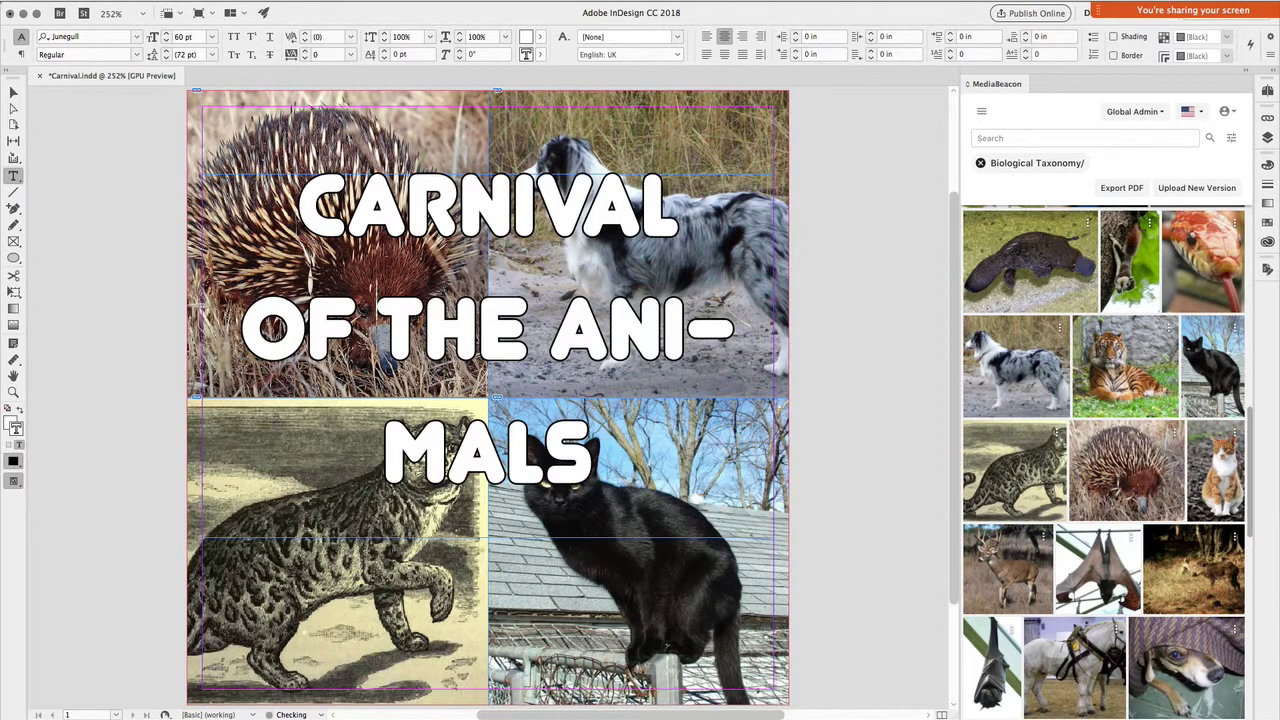
key("Right")
key("Right")
key("Right")
key("Right")
key("Right")
key("Right")
key("Delete")
key("shift+Return")
- Set the whole headline to 90 pt with 70 pt leading
key("super+a")
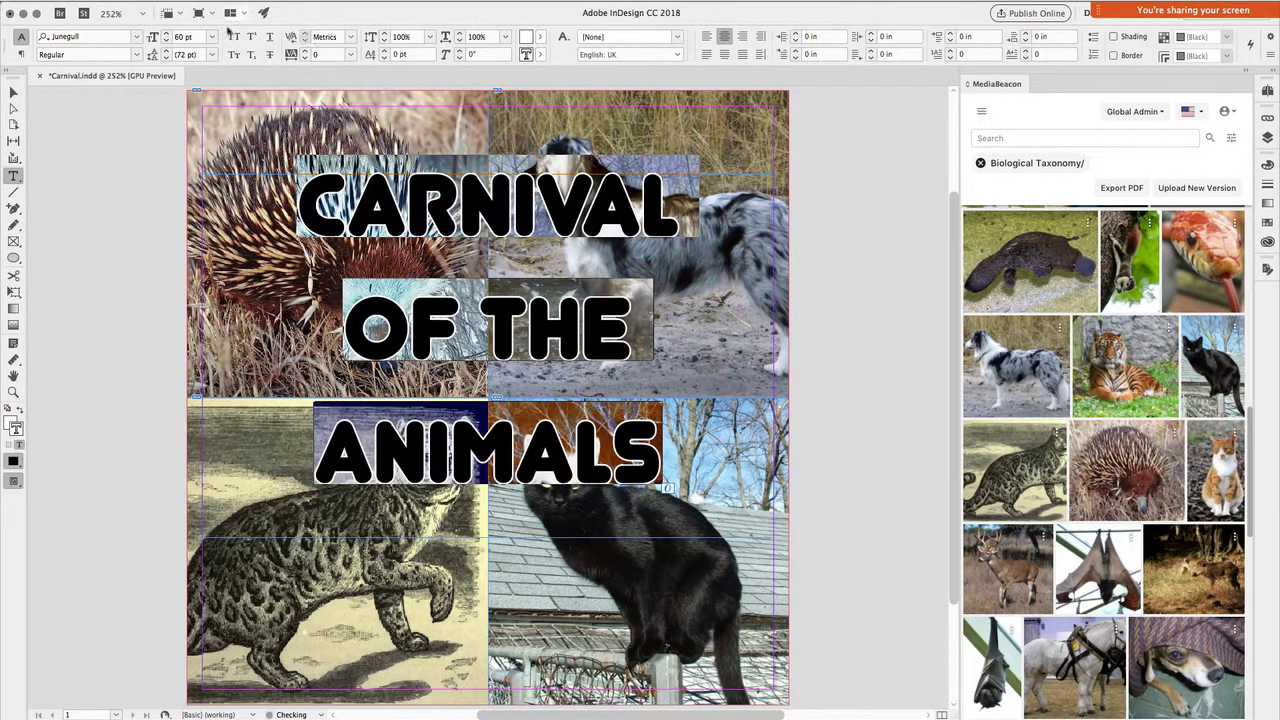
left_click(166, 58, "shift")
left_click(166, 58, "shift")
left_click(166, 58, "shift")
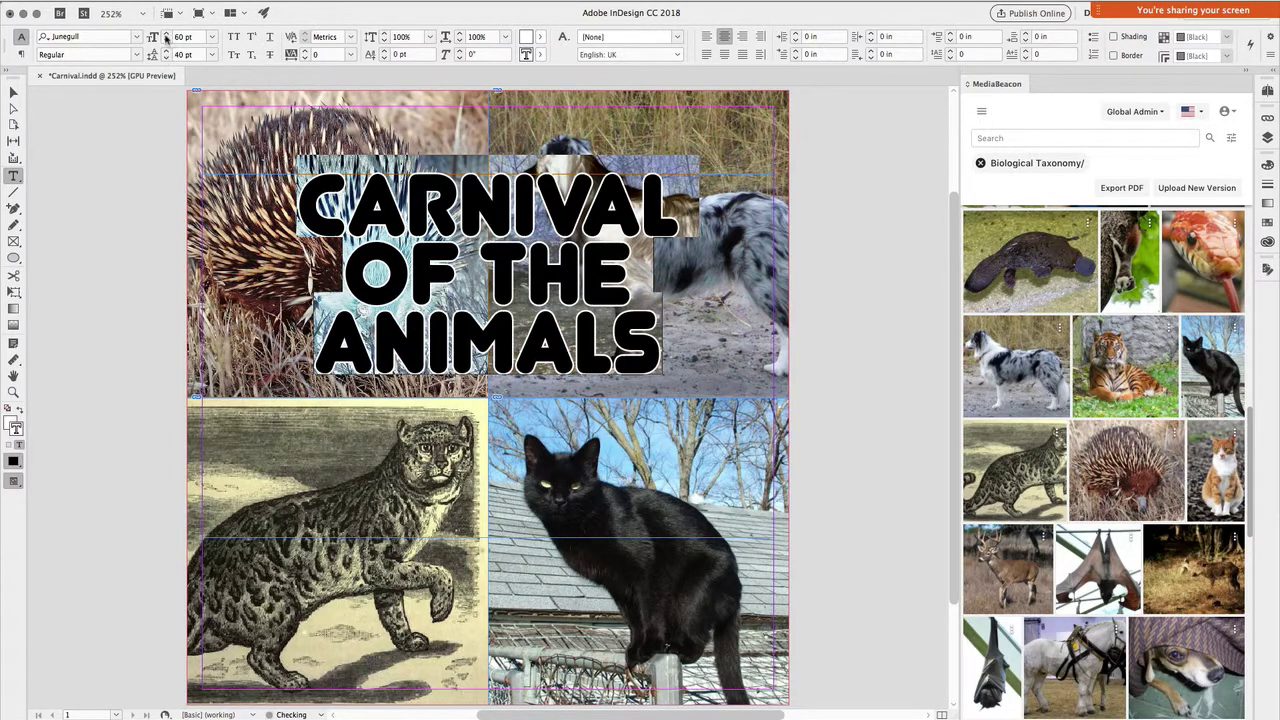
left_click(166, 33, "shift")
left_click(166, 33, "shift")
left_click(166, 33, "shift")
left_click(166, 52, "shift")
left_click(166, 54, "shift")
left_click(166, 54, "shift")
left_click(14, 93)
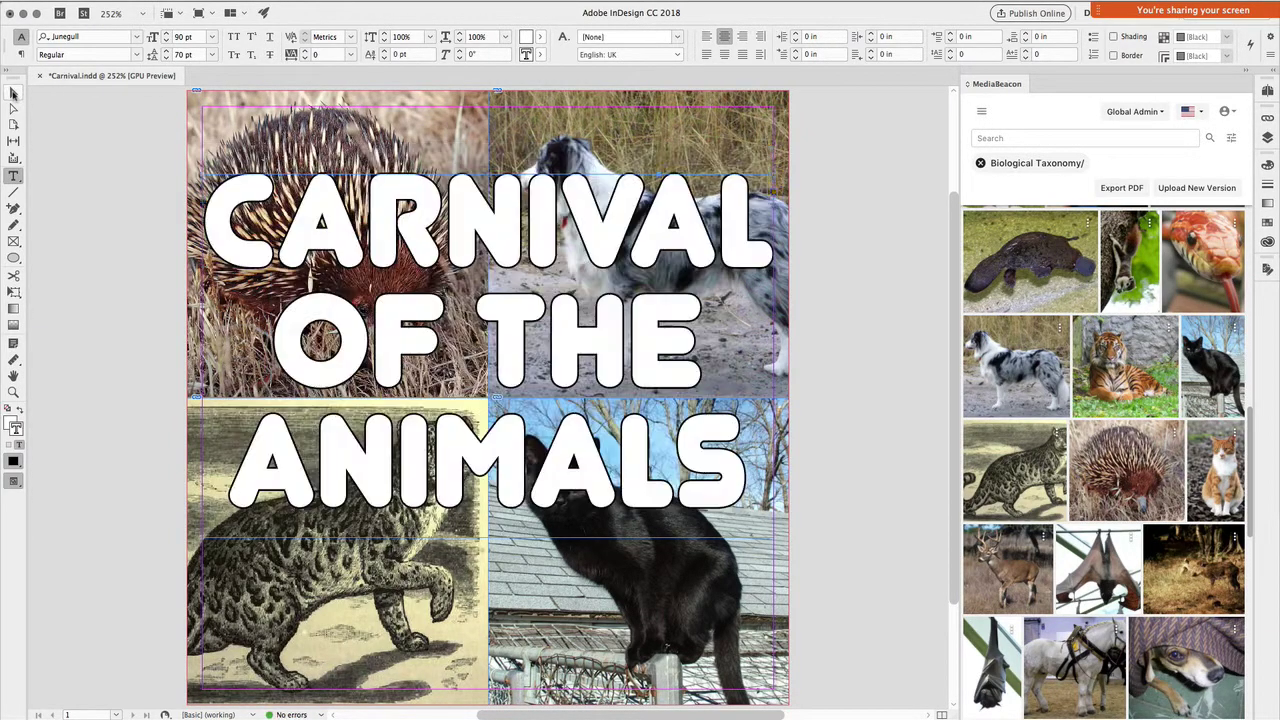
- Centre the headline vertically in its frame with Text Frame Options, undoing a frame resize
key("super+b")
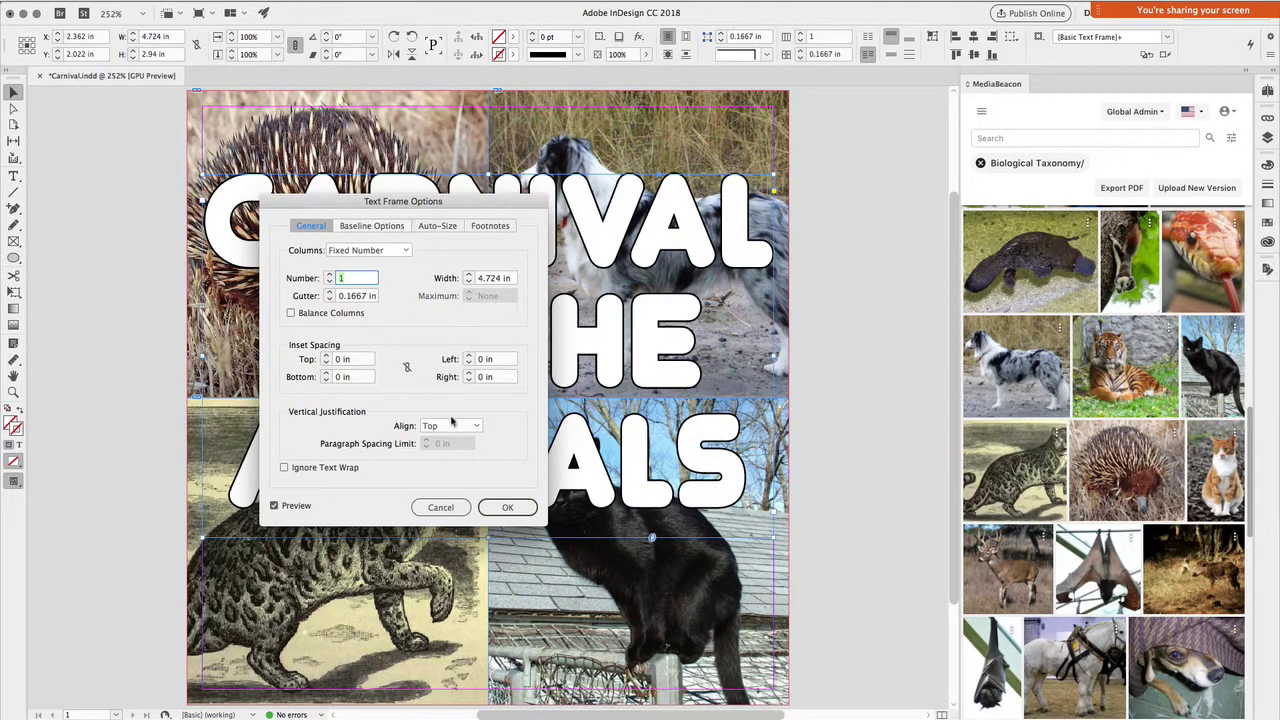
left_click(450, 426)
left_click(447, 441)
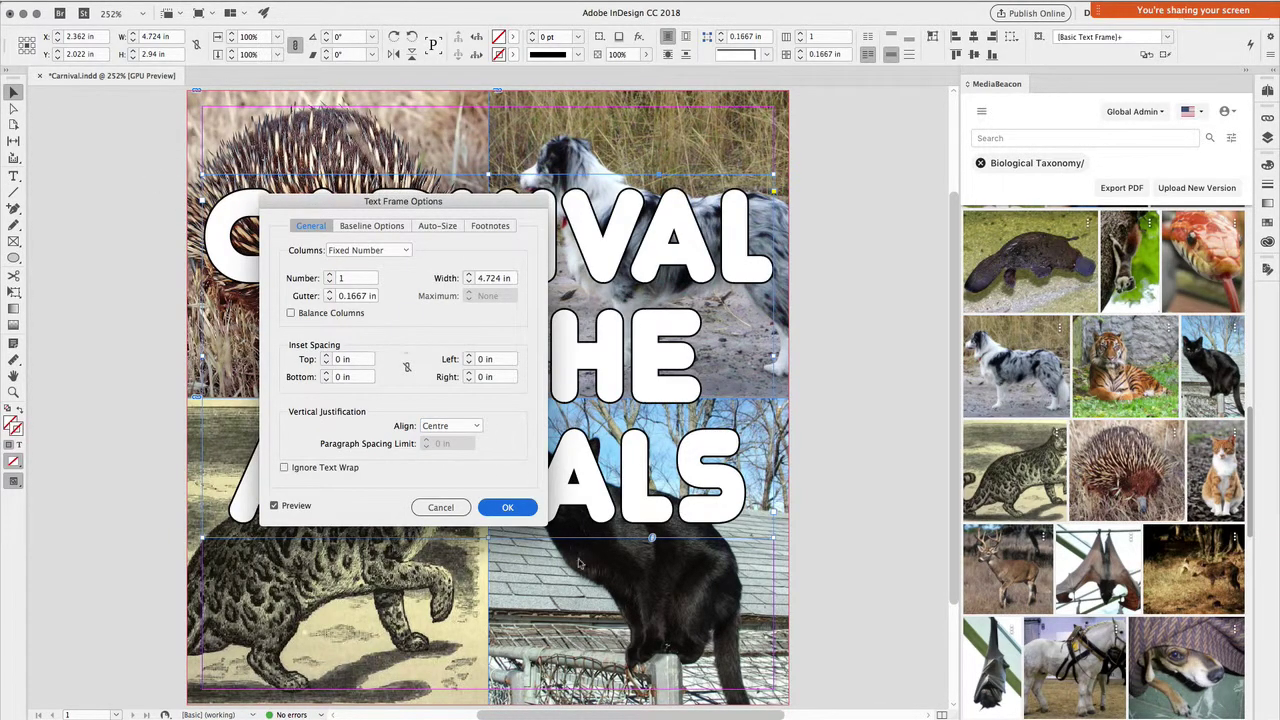
left_click(508, 507)
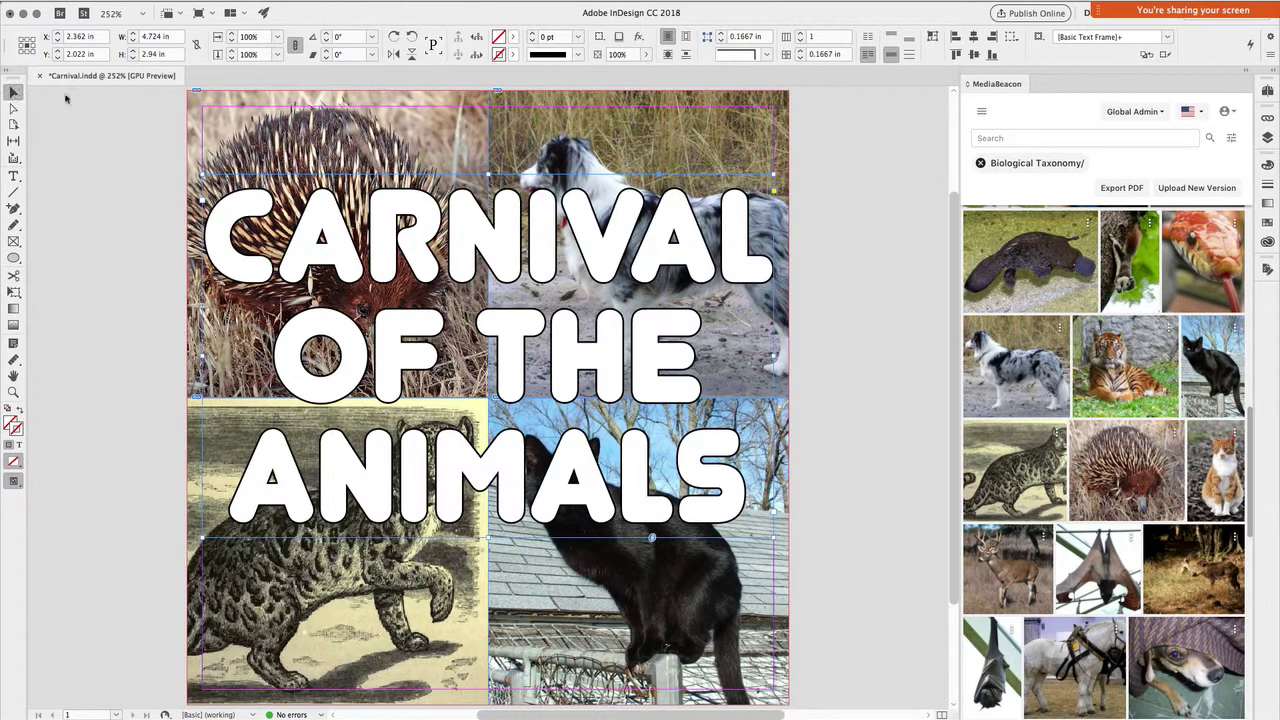
left_click_drag(490, 176, 496, 103)
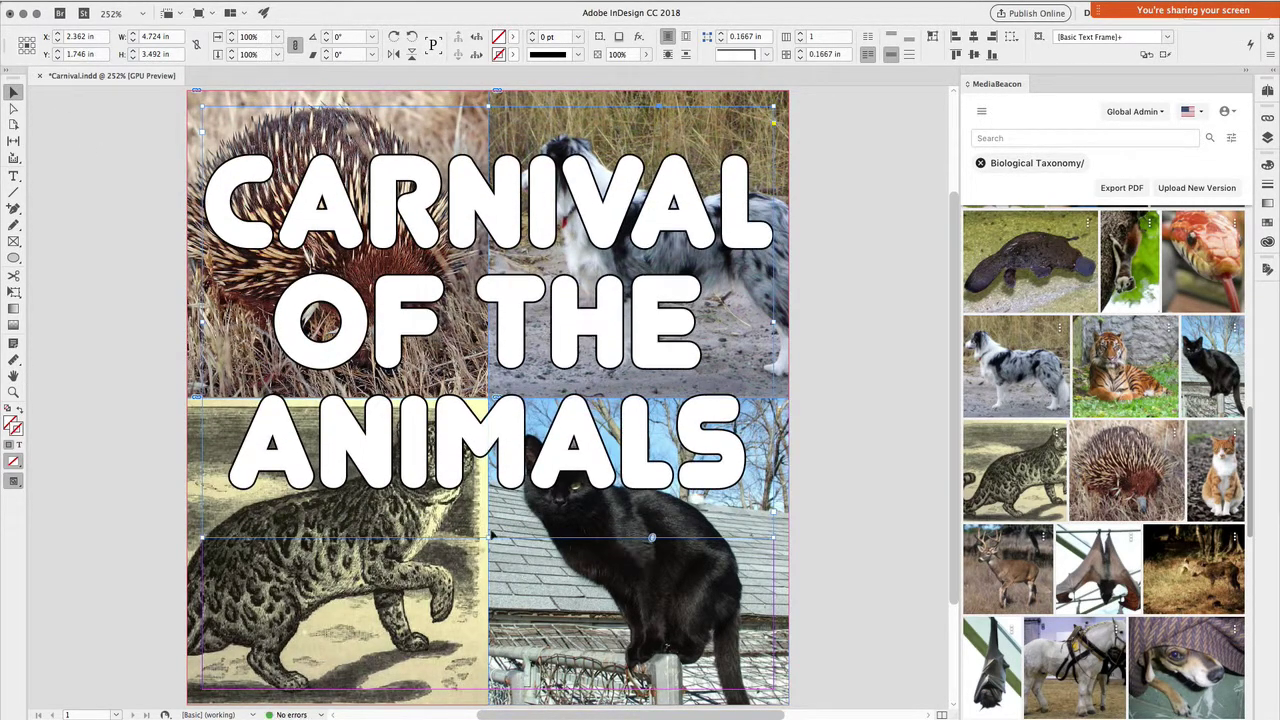
key("ctrl+z")
- Set the headline frame's opacity to 75%, then deselect it
key("t")
triple_click(518, 485)
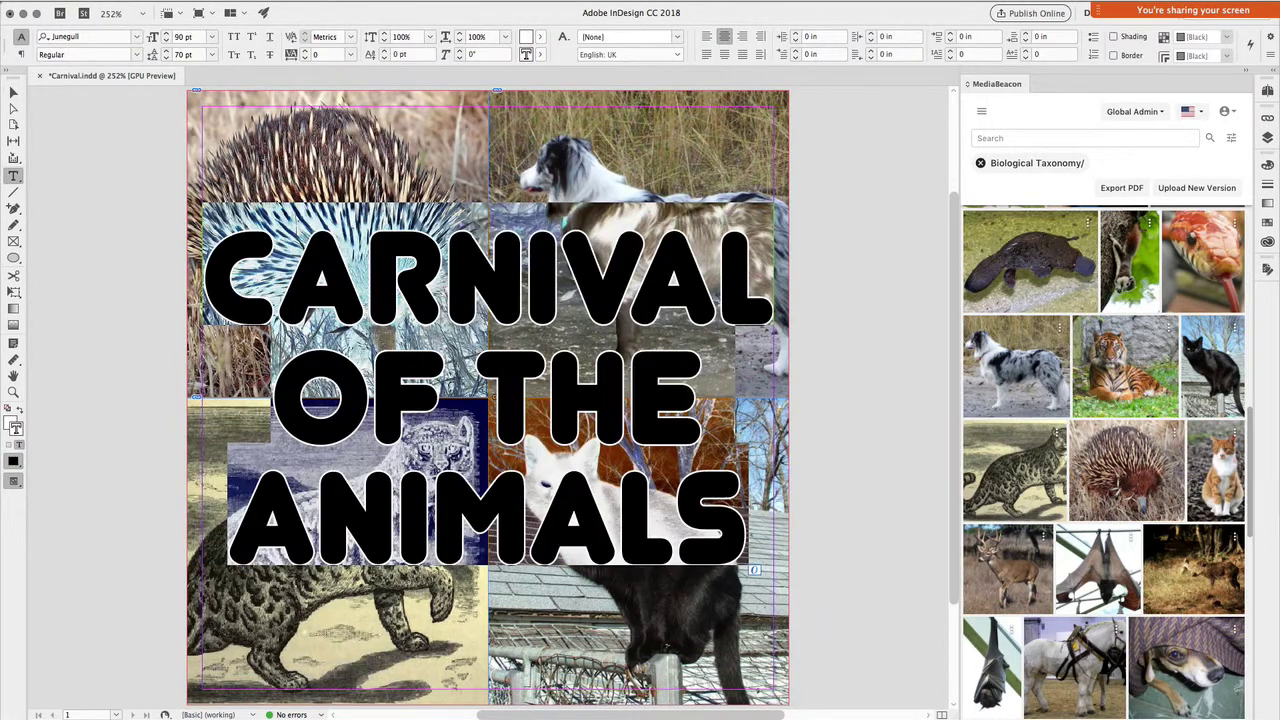
left_click(14, 91)
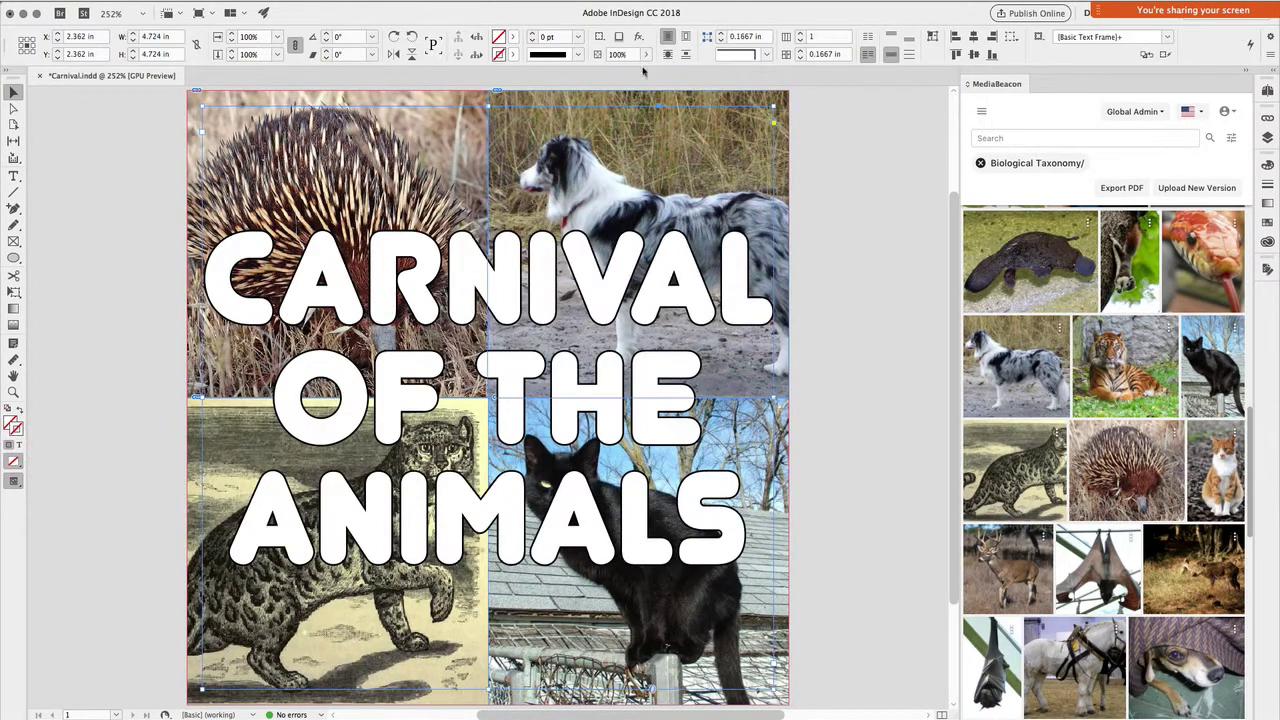
double_click(615, 54)
type("75")
key("Return")
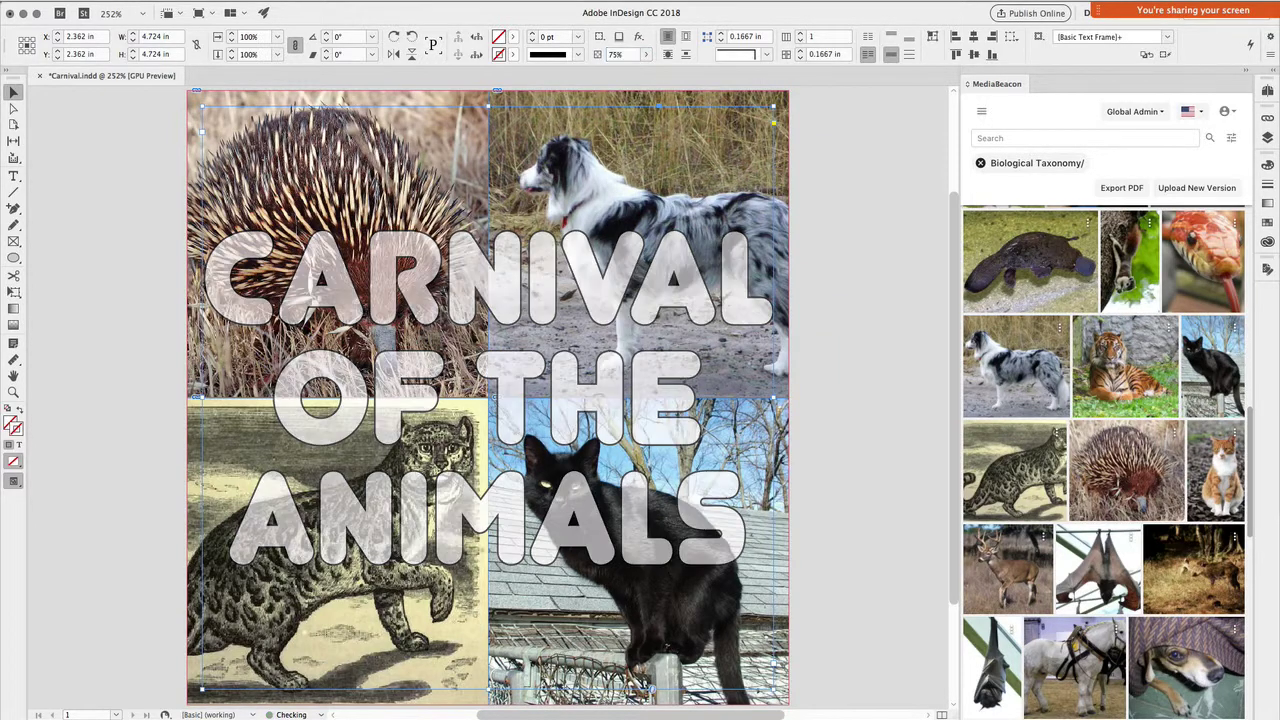
left_click(54, 110)
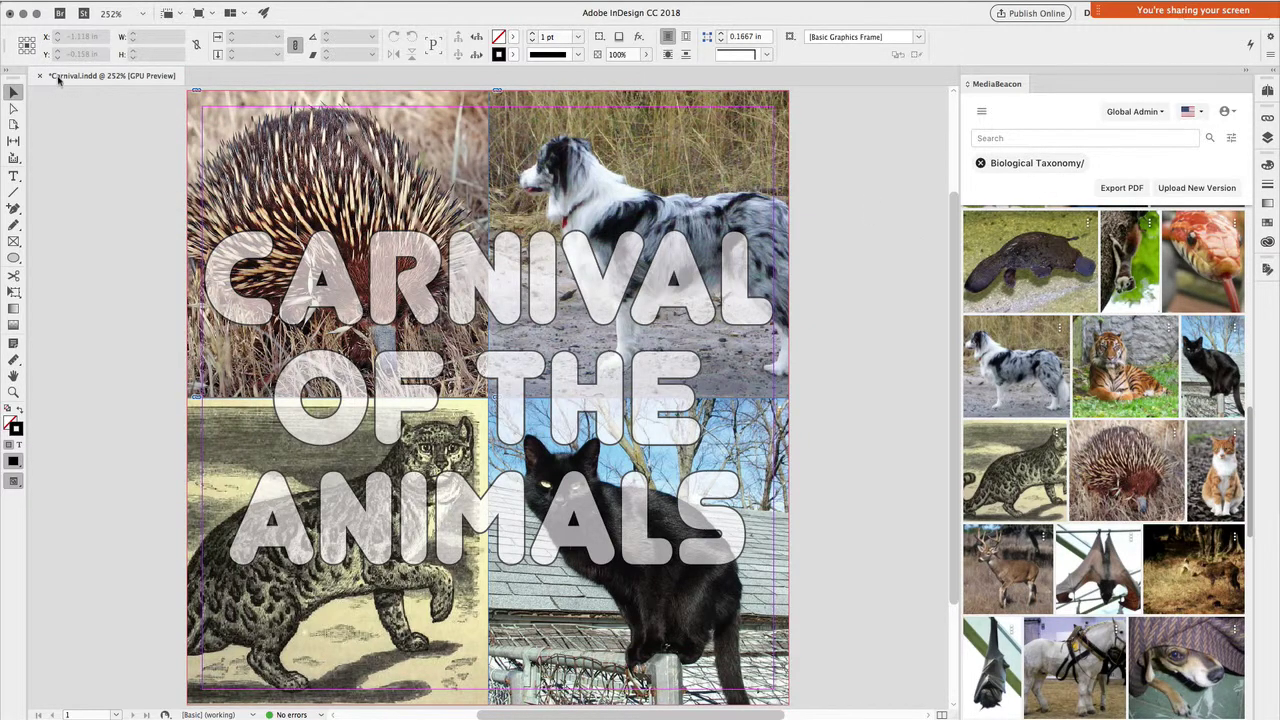
- Save the layout and check it into MediaBeacon as a new version
key("super+s")
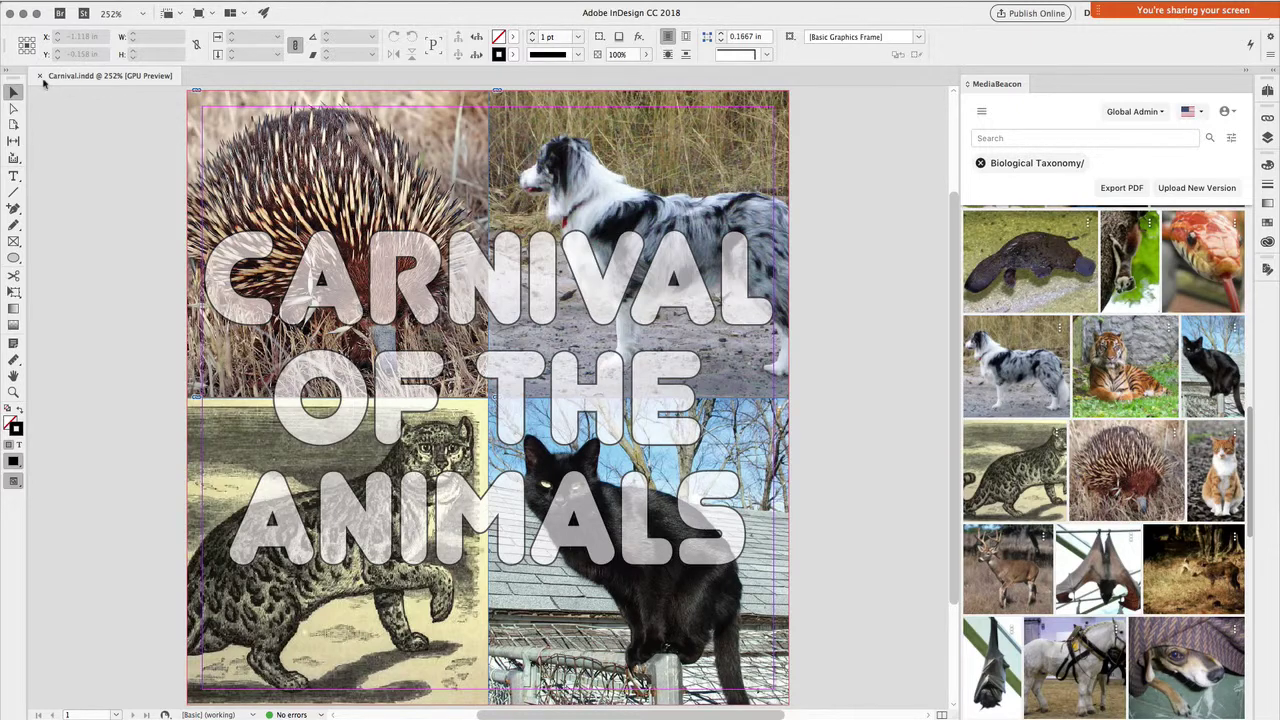
left_click(1207, 191)
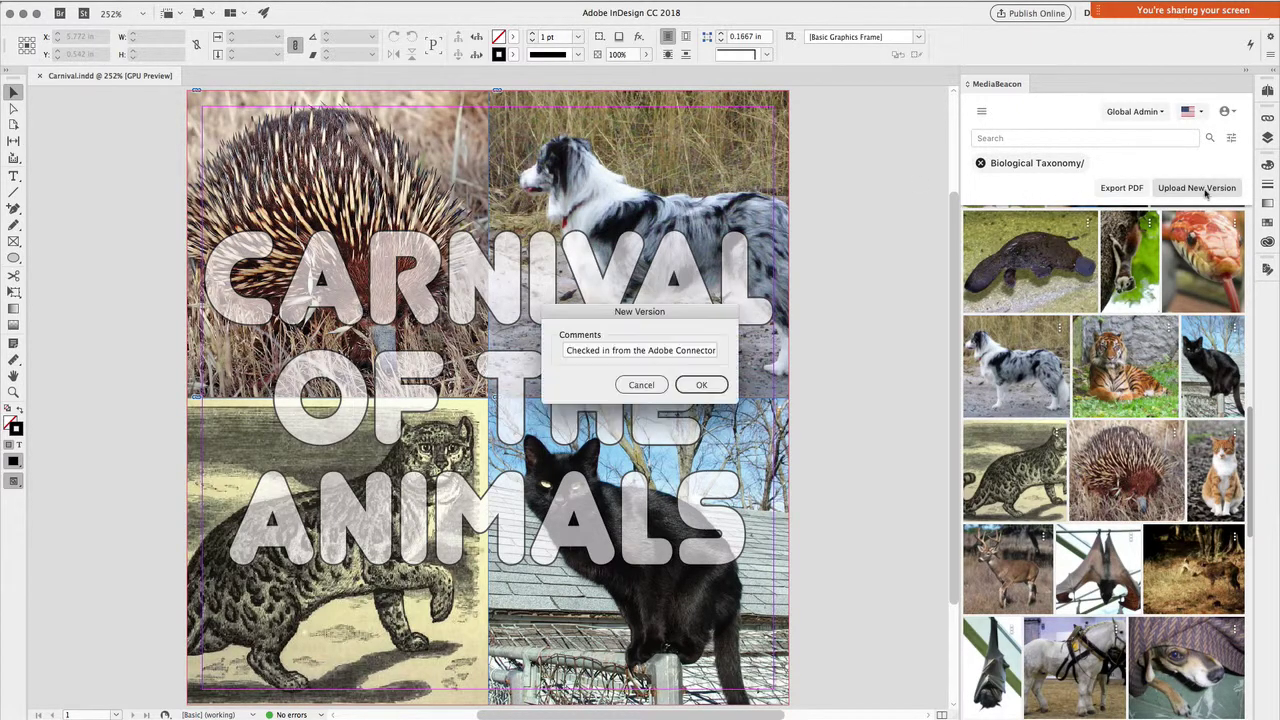
left_click(720, 385)
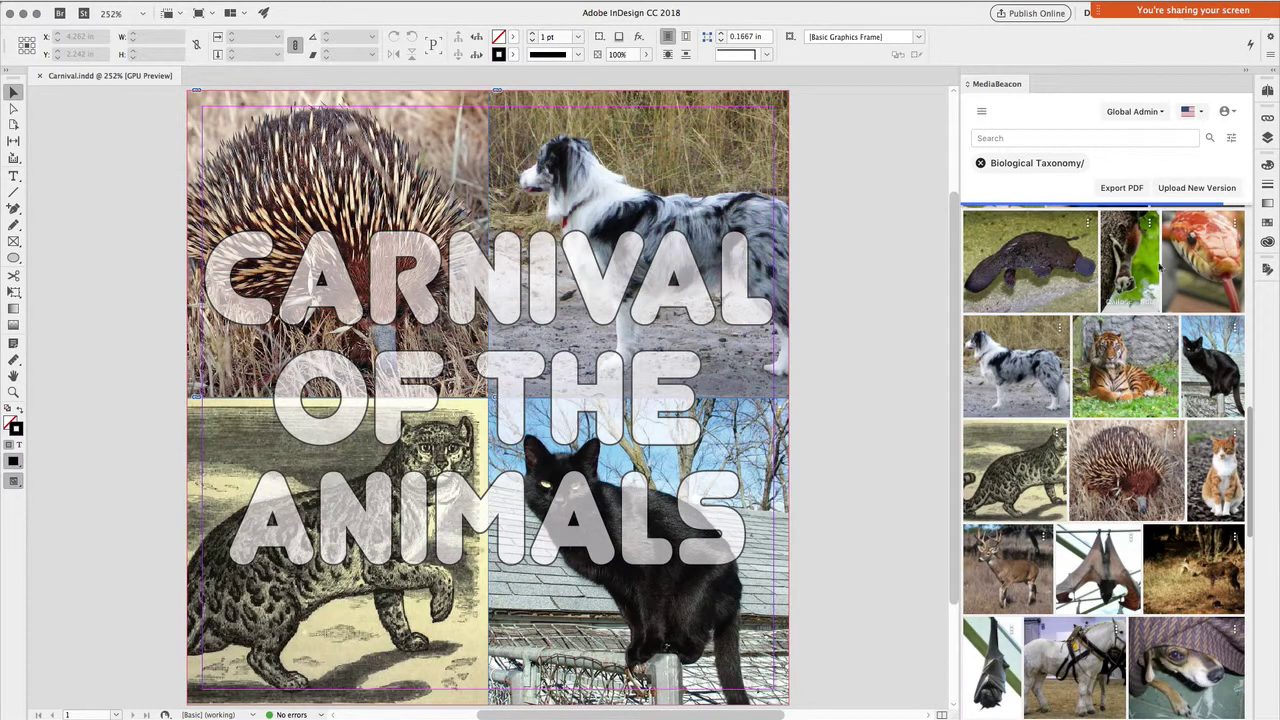
- Switch from InDesign to the browser showing the MediaBeacon Admin Workspace
key("super+Tab")
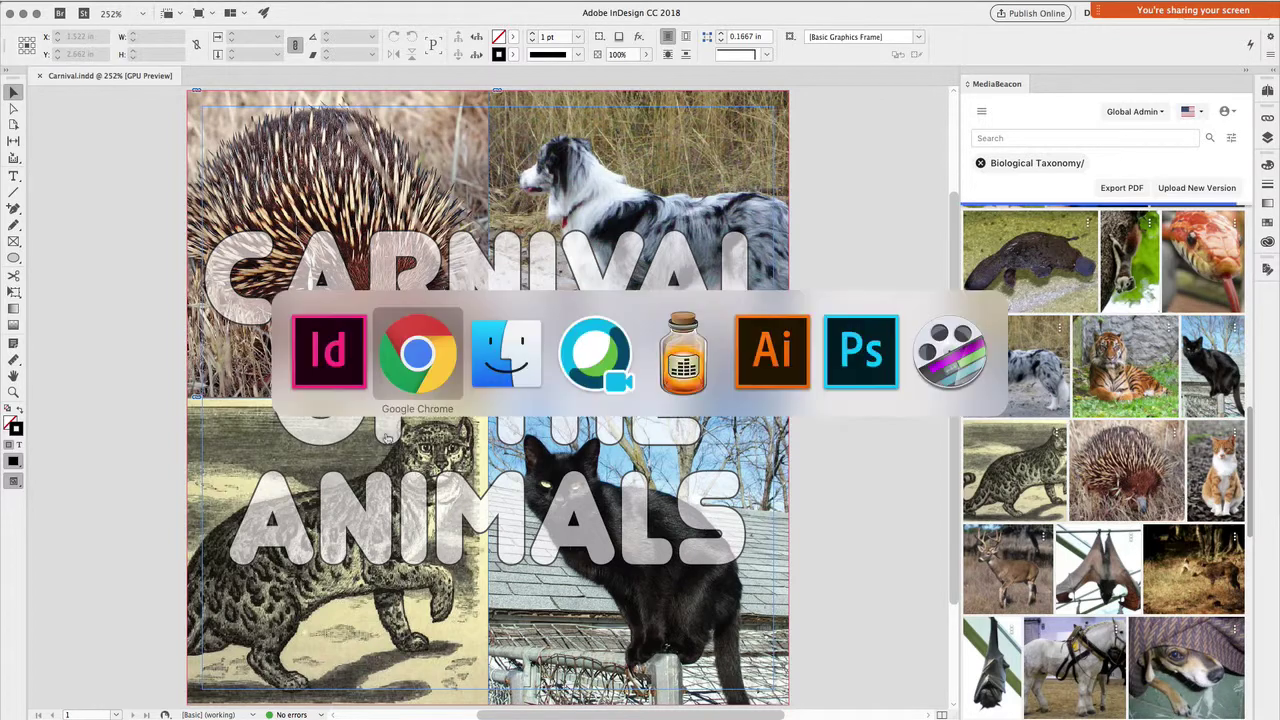
key("Escape")
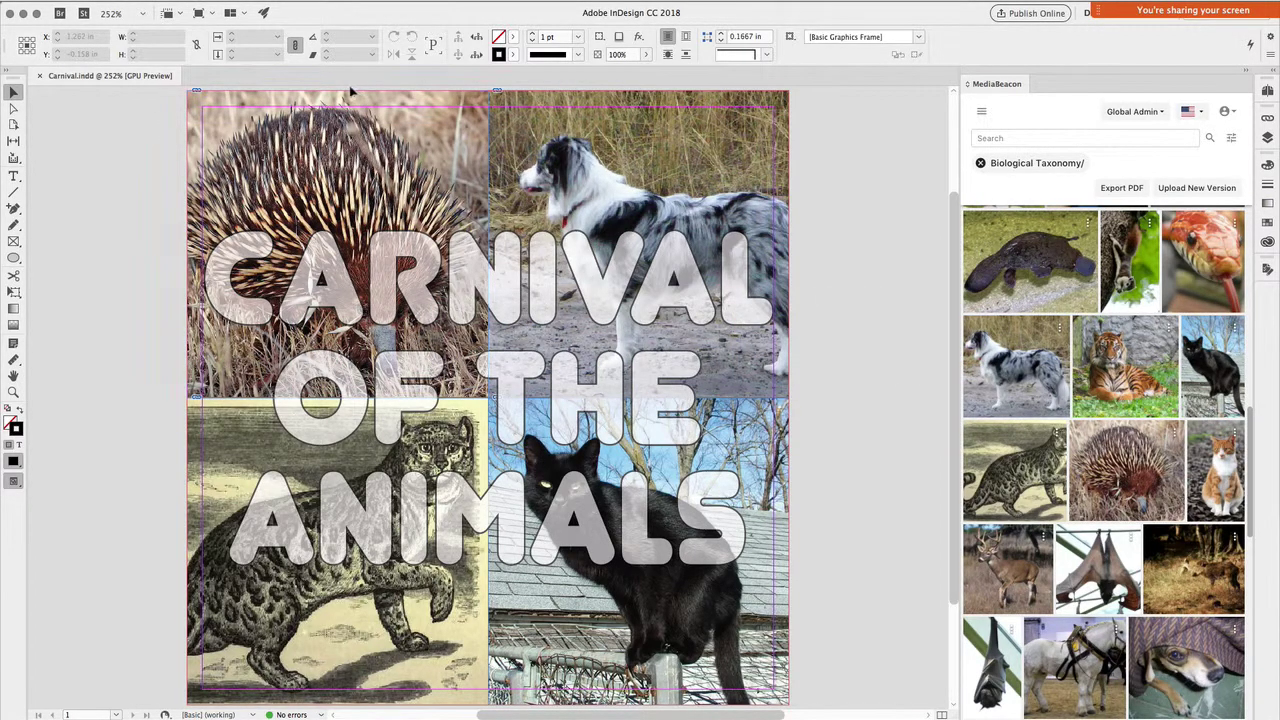
key("super+Tab")
key("super+Tab")
key("super+Tab")
key("super+Tab")
key("super+Tab")
key("super+Tab")
key("super+Tab")
key("super+Tab")
key("super+Tab")
key("super+Tab")
key("super+Tab")
key("super+Tab")
left_click_drag(351, 24, 384, 44)
mouse_move(871, 697)
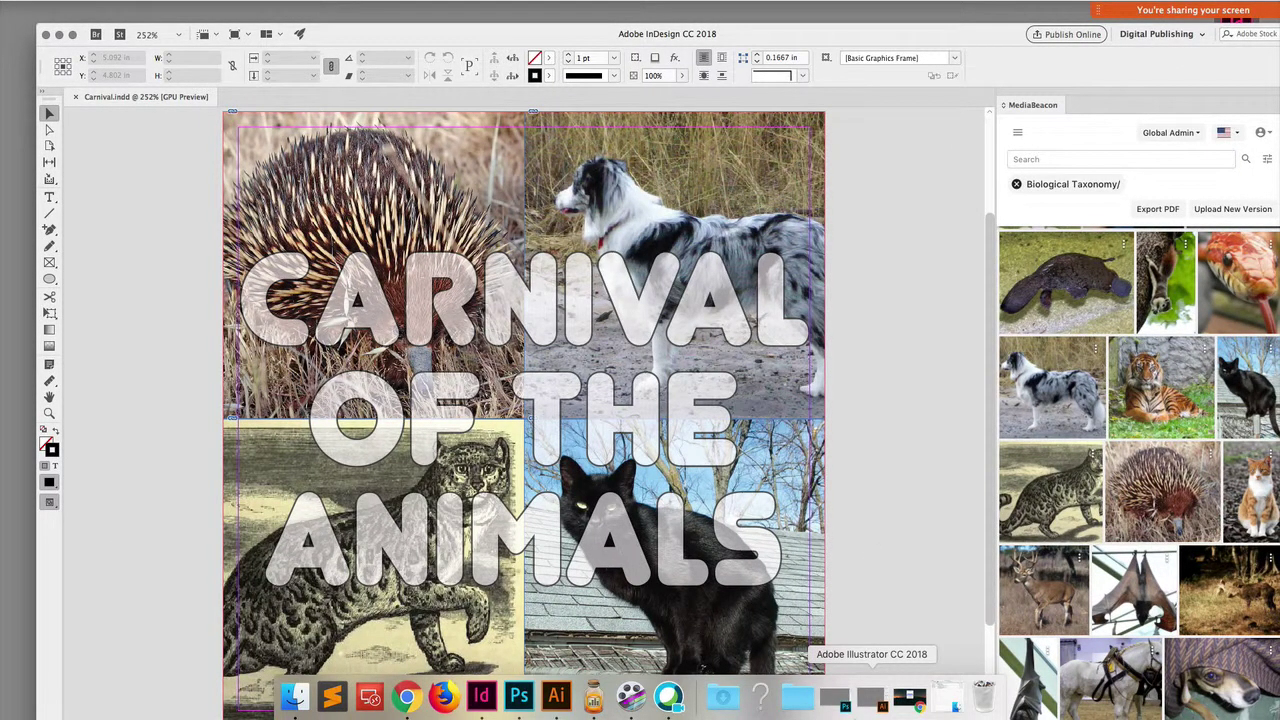
key("super+Tab")
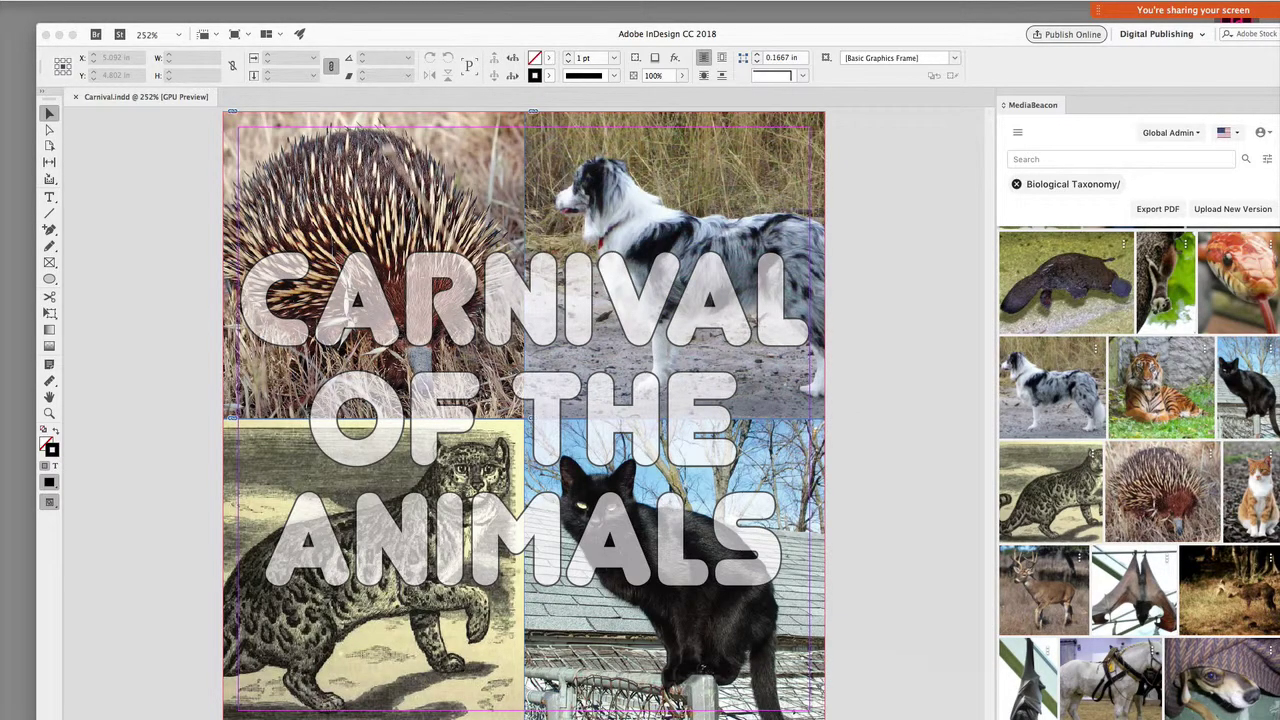
key("super+Tab")
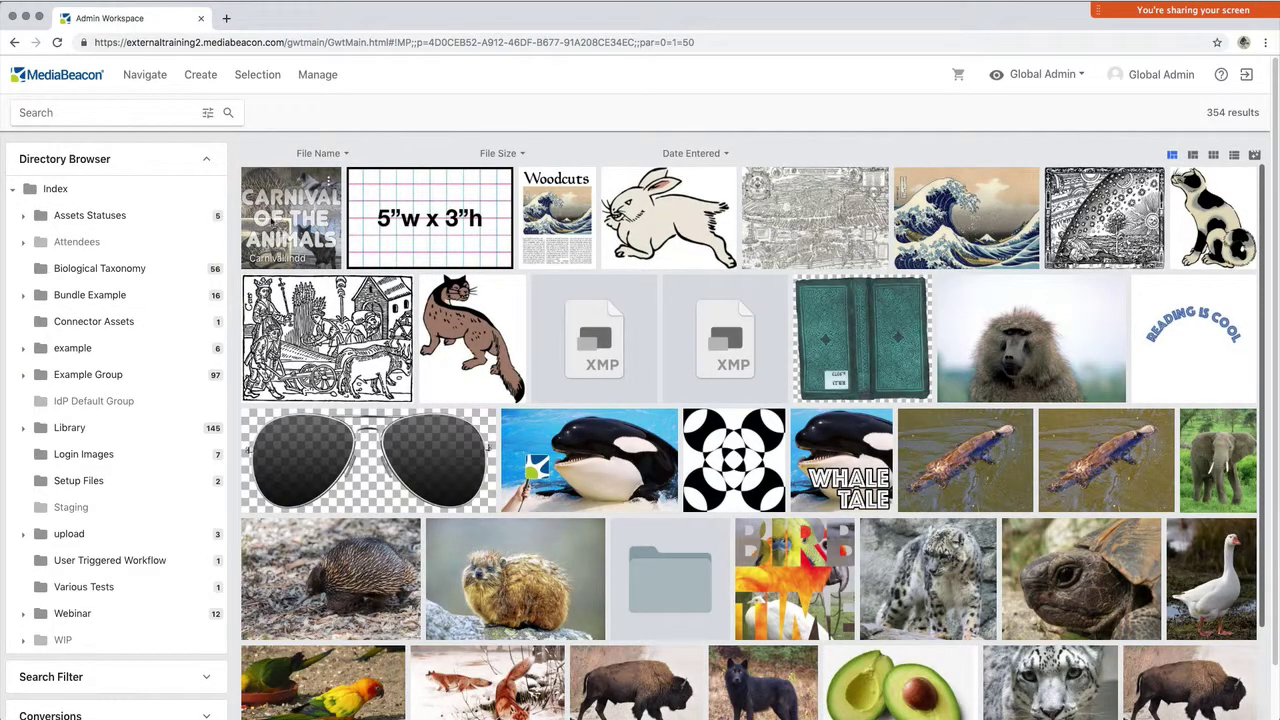
- Open the Carnival asset, expand Managed Versions, and view the named Version 1 in the viewer
double_click(271, 222)
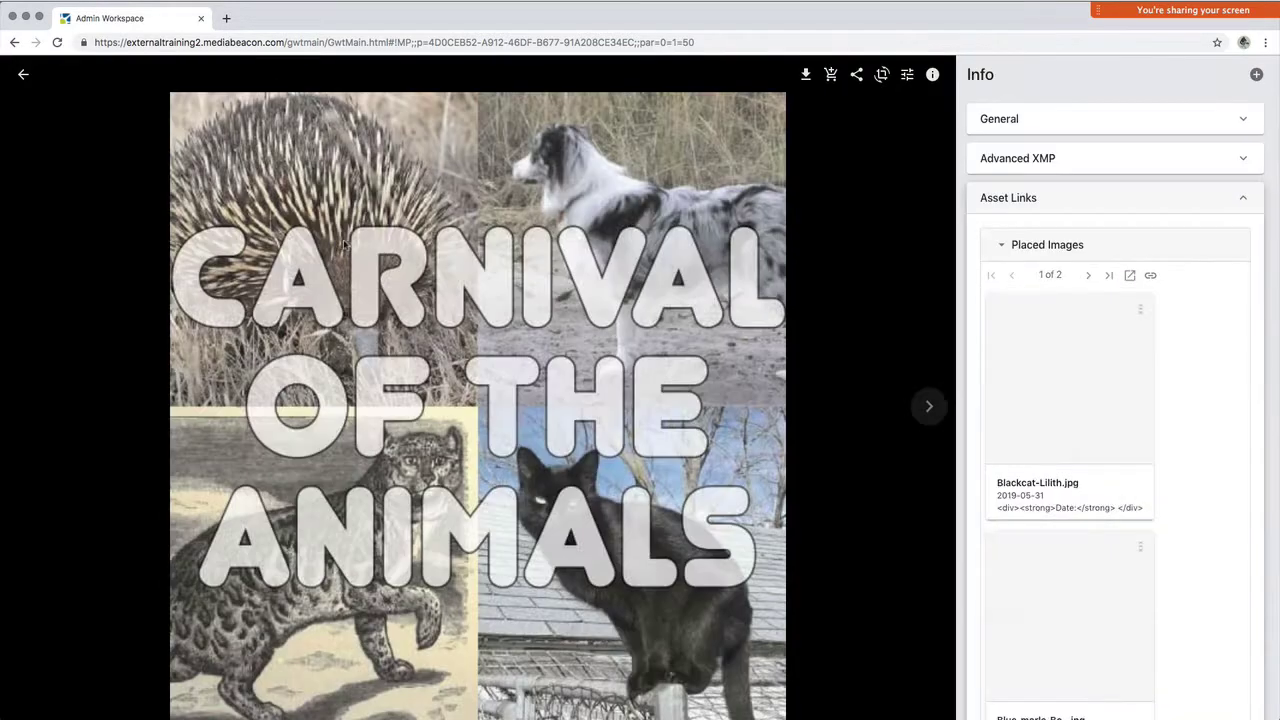
left_click(1028, 207)
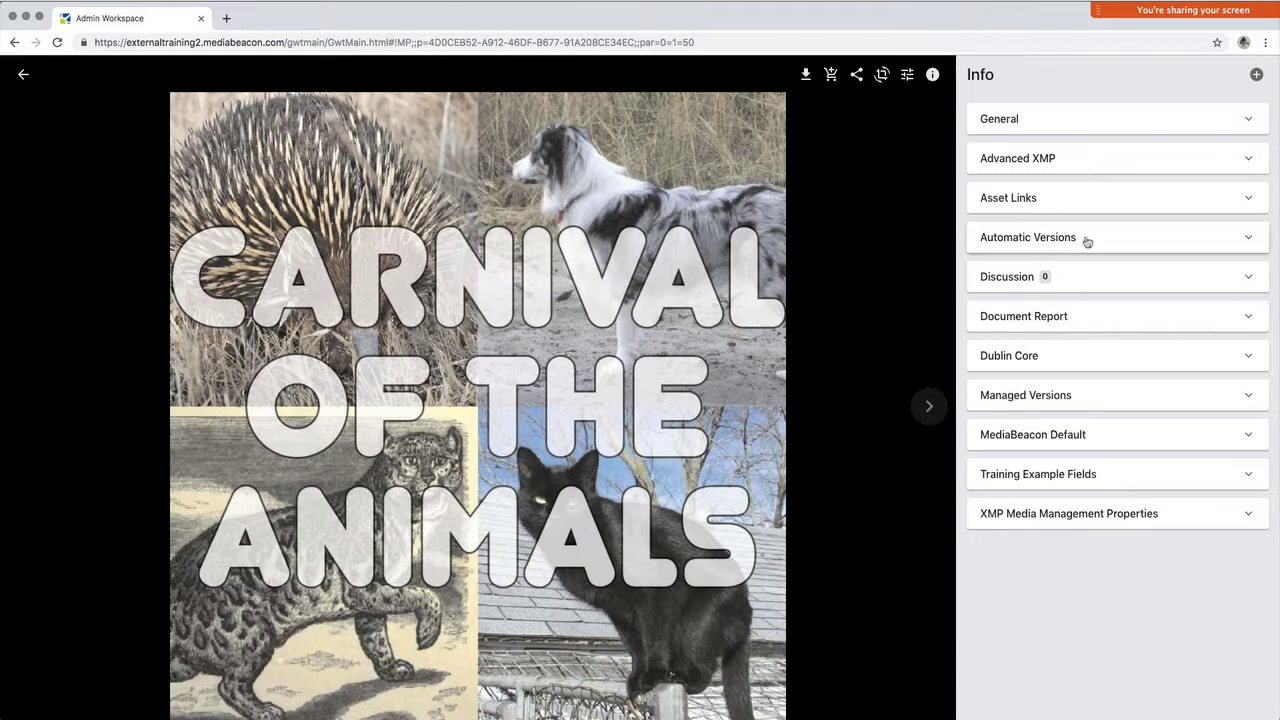
left_click(1098, 403)
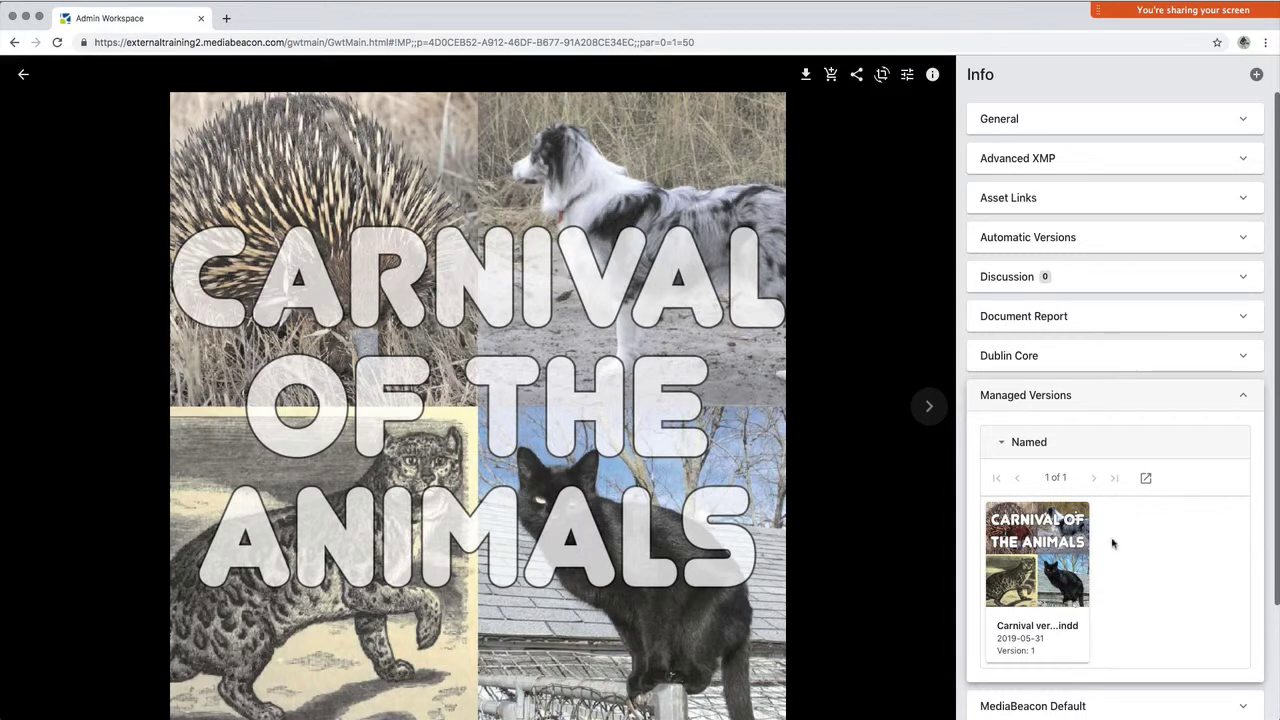
left_click(1147, 480)
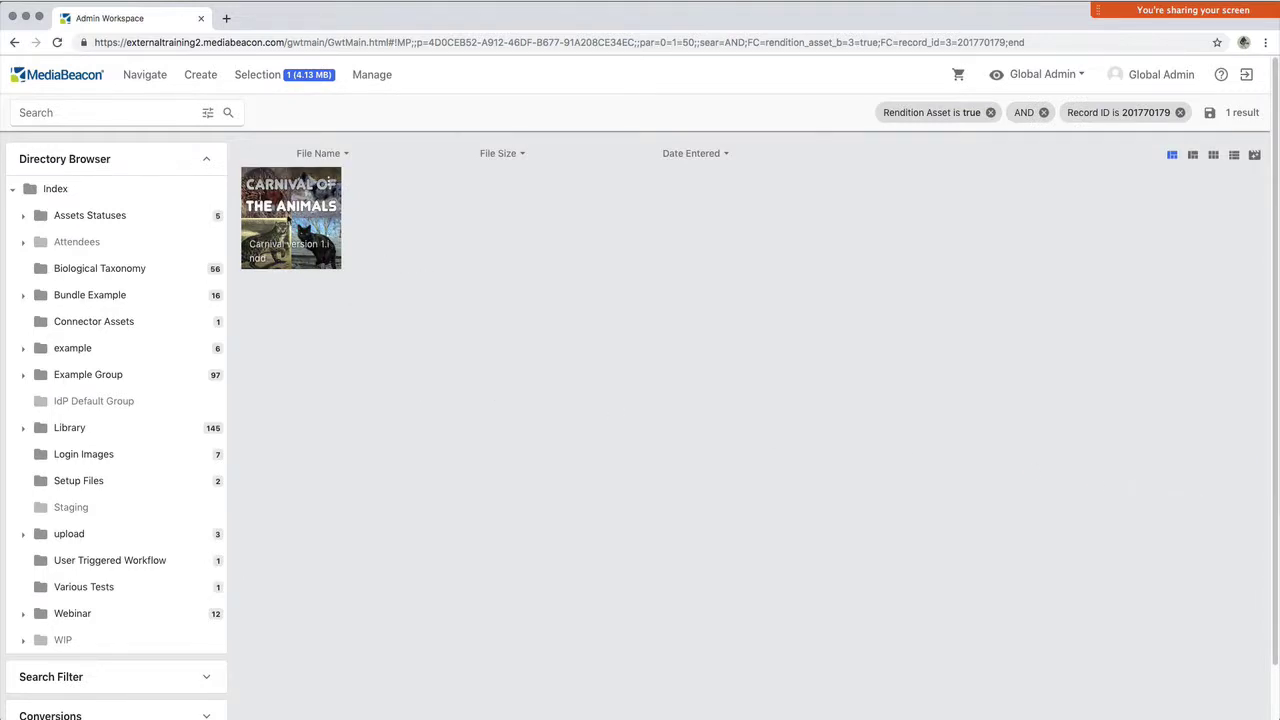
double_click(288, 206)
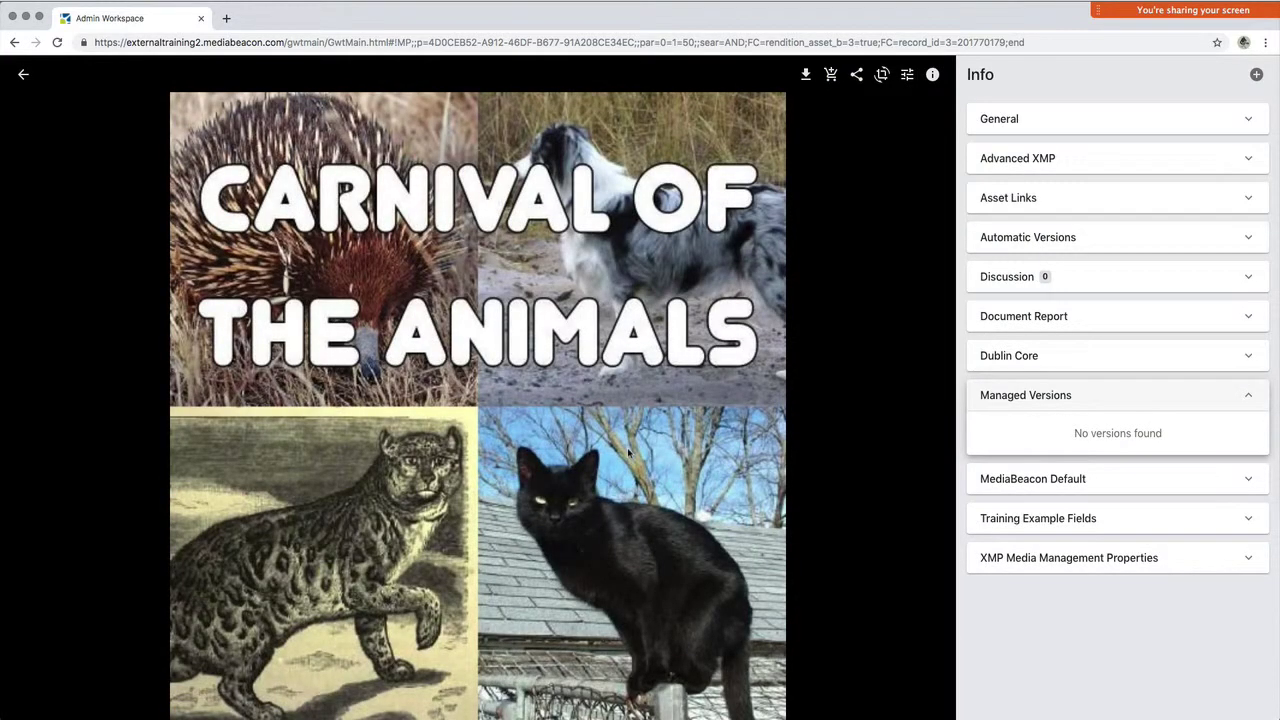
- Return to the full 354-result MediaBeacon grid, minimize Chrome, and close Carnival.indd in InDesign
left_click(23, 74)
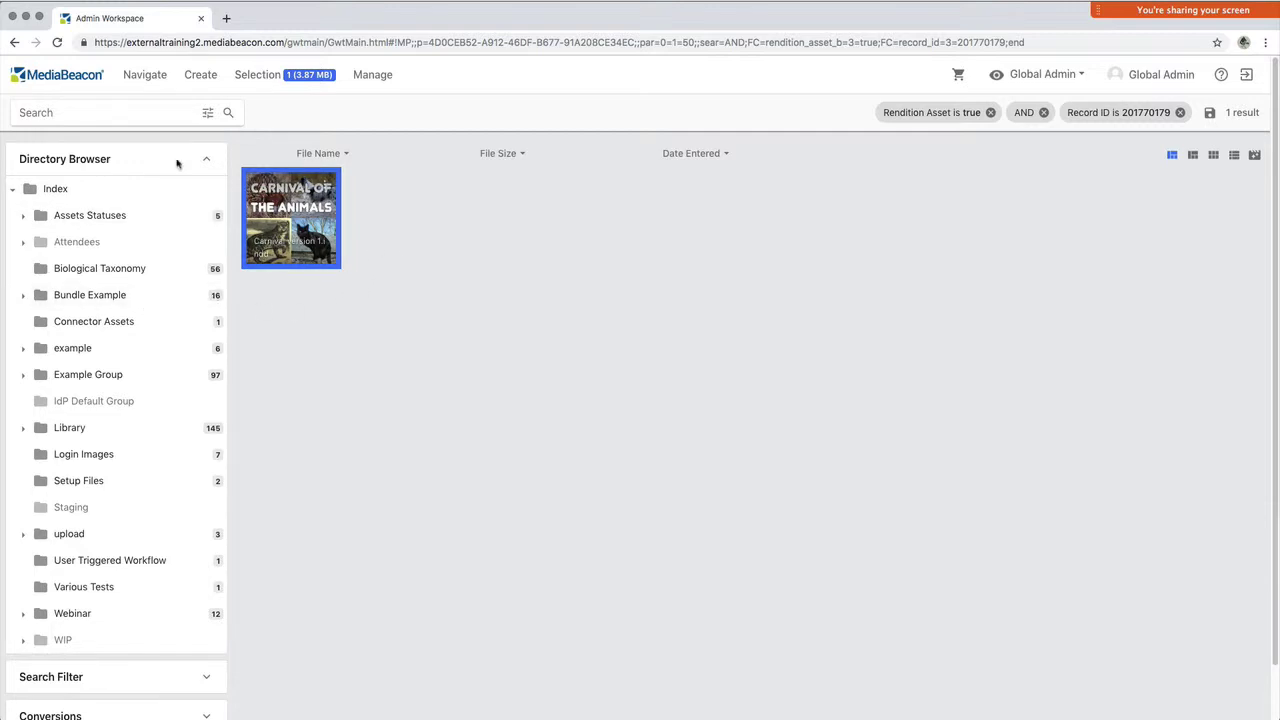
left_click(40, 83)
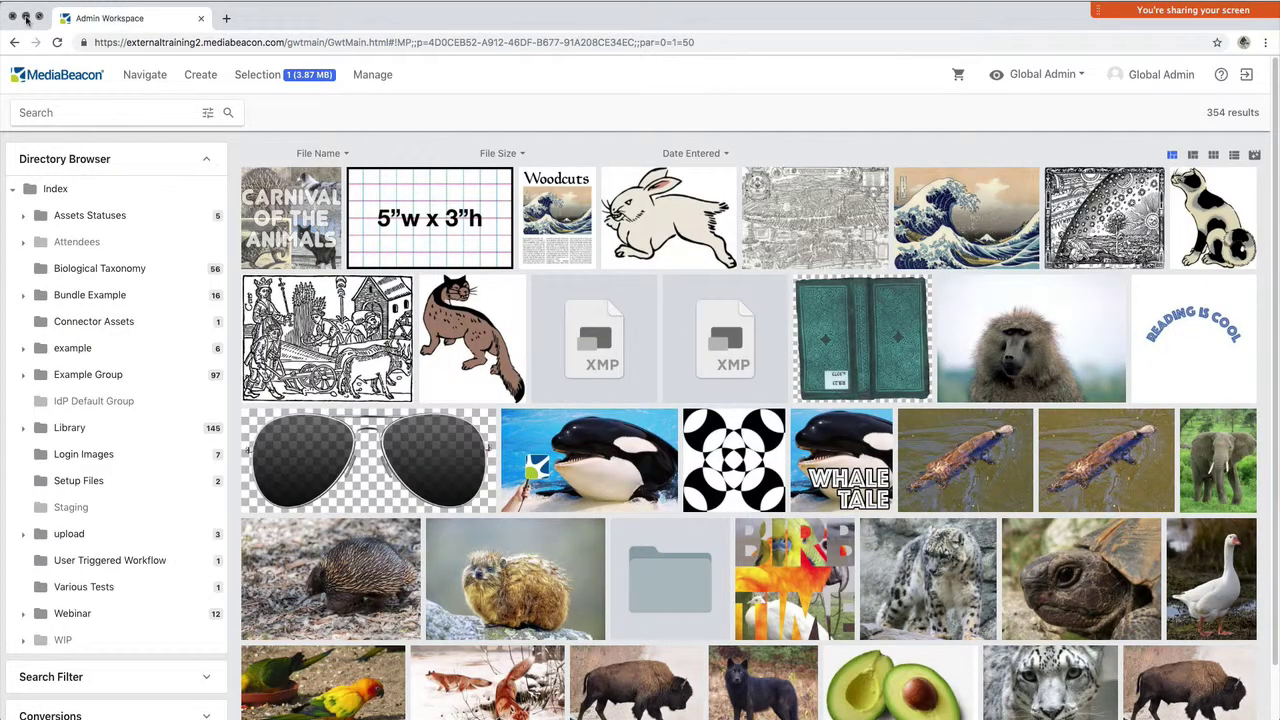
left_click(26, 18)
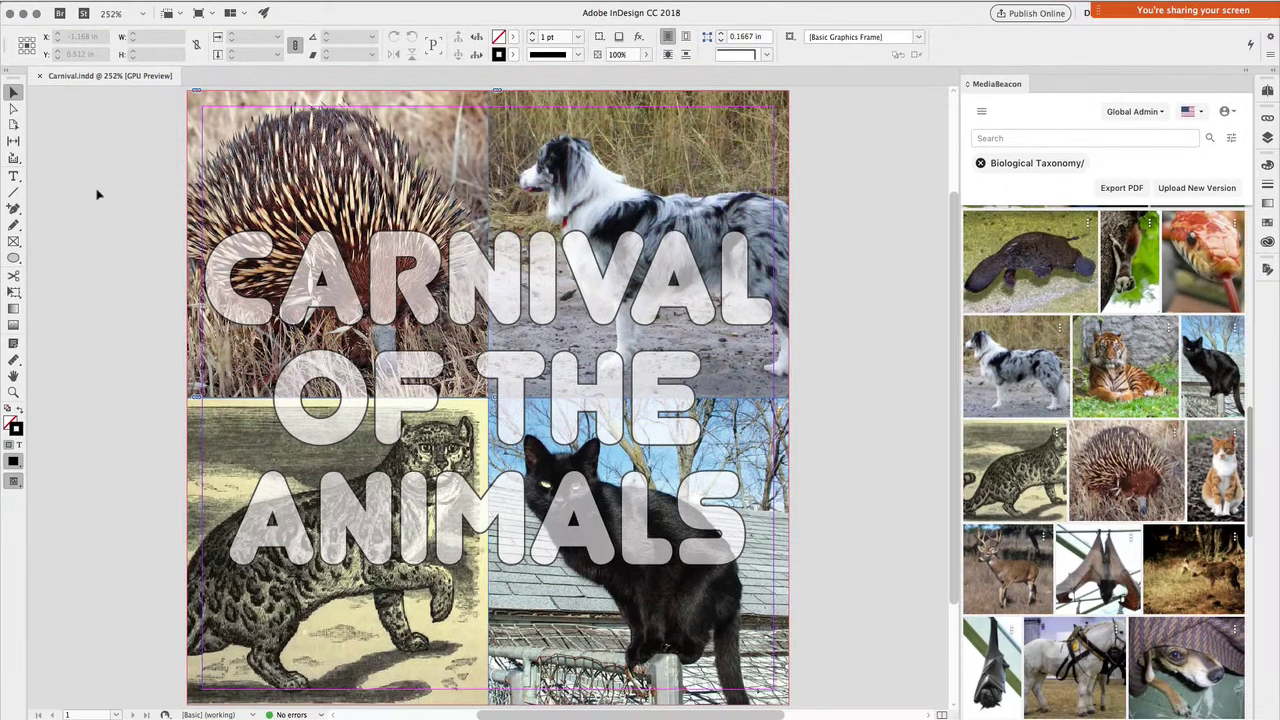
left_click(39, 76)
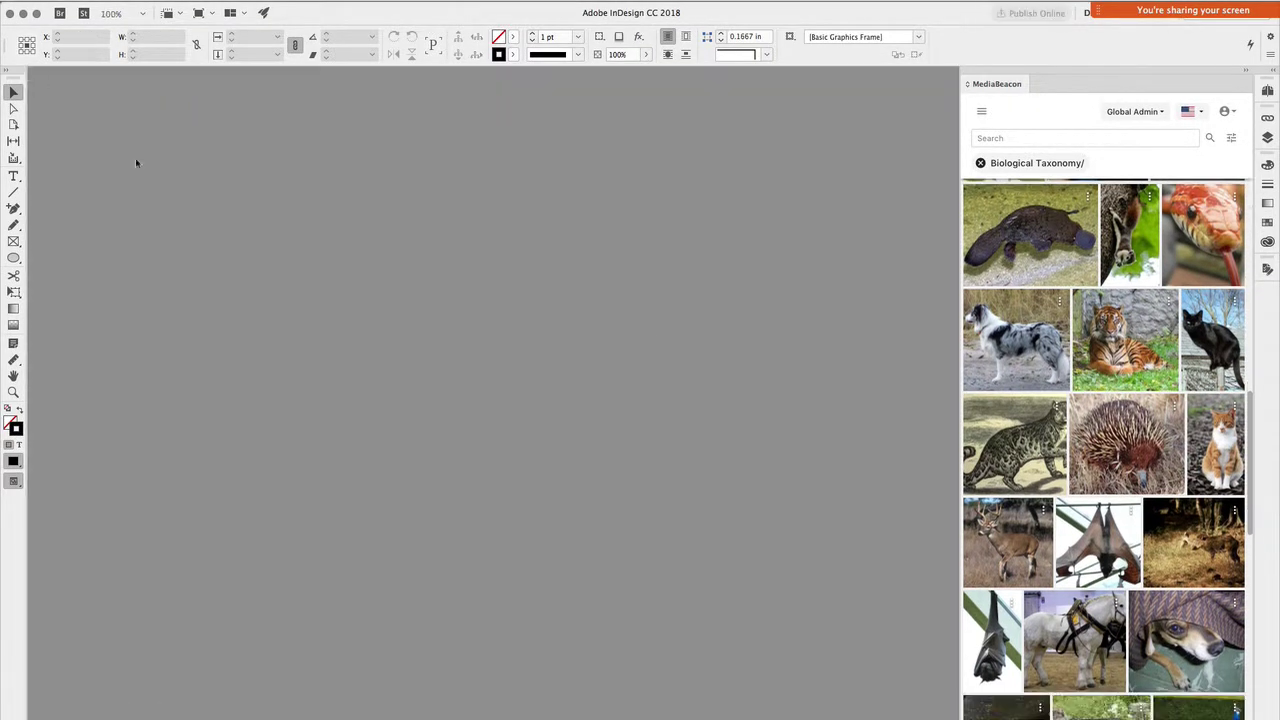
- Clear the Biological Taxonomy filter, search MediaBeacon for 'indd', and open the Woodcuts layout
left_click(980, 163)
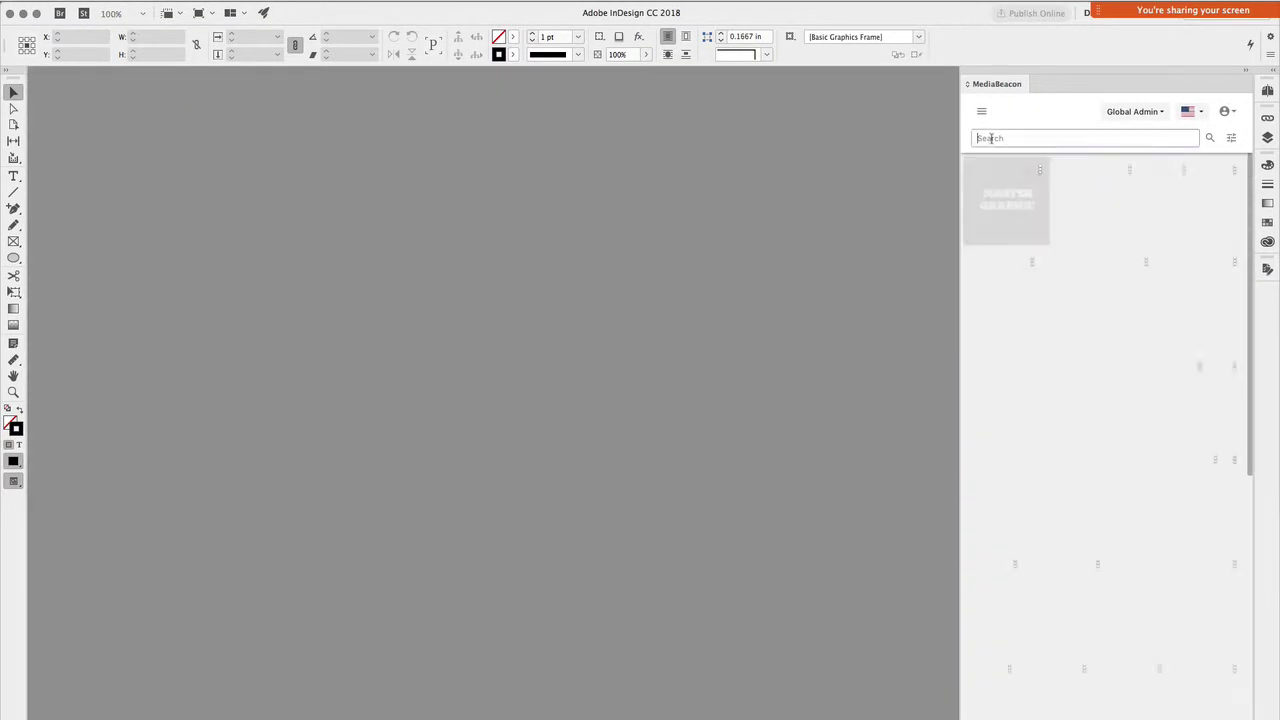
type("indd")
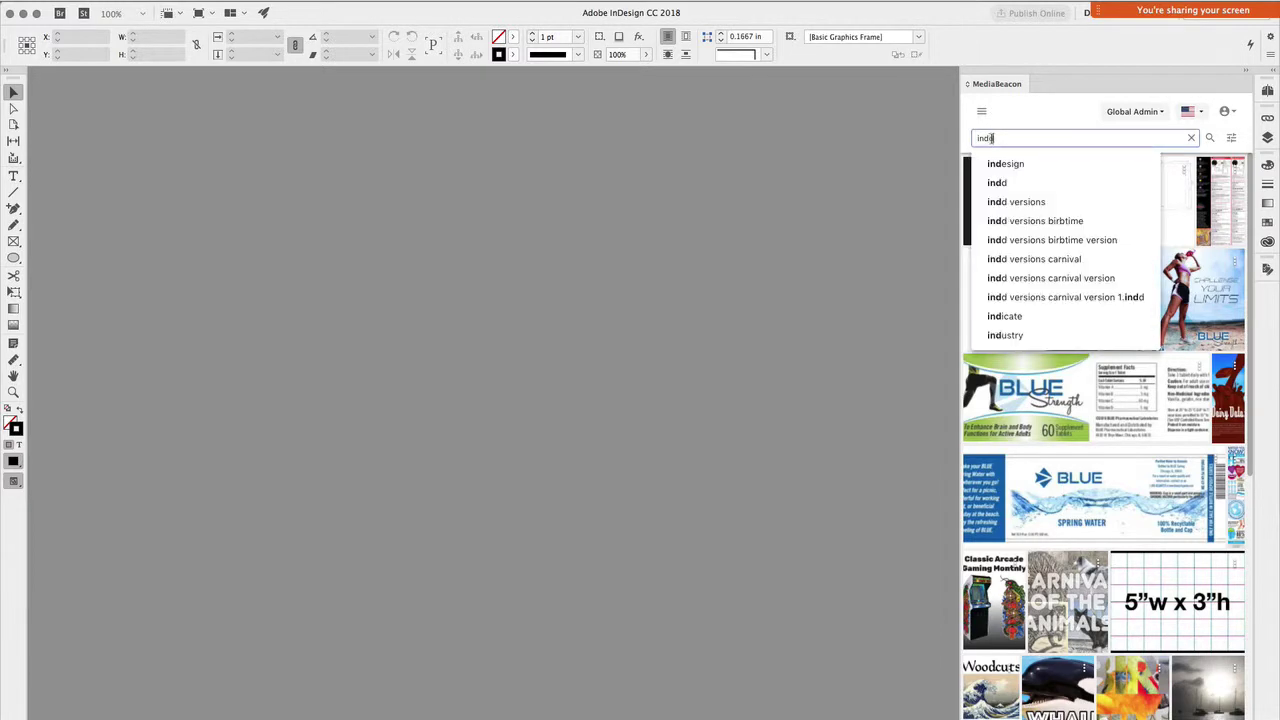
key("Return")
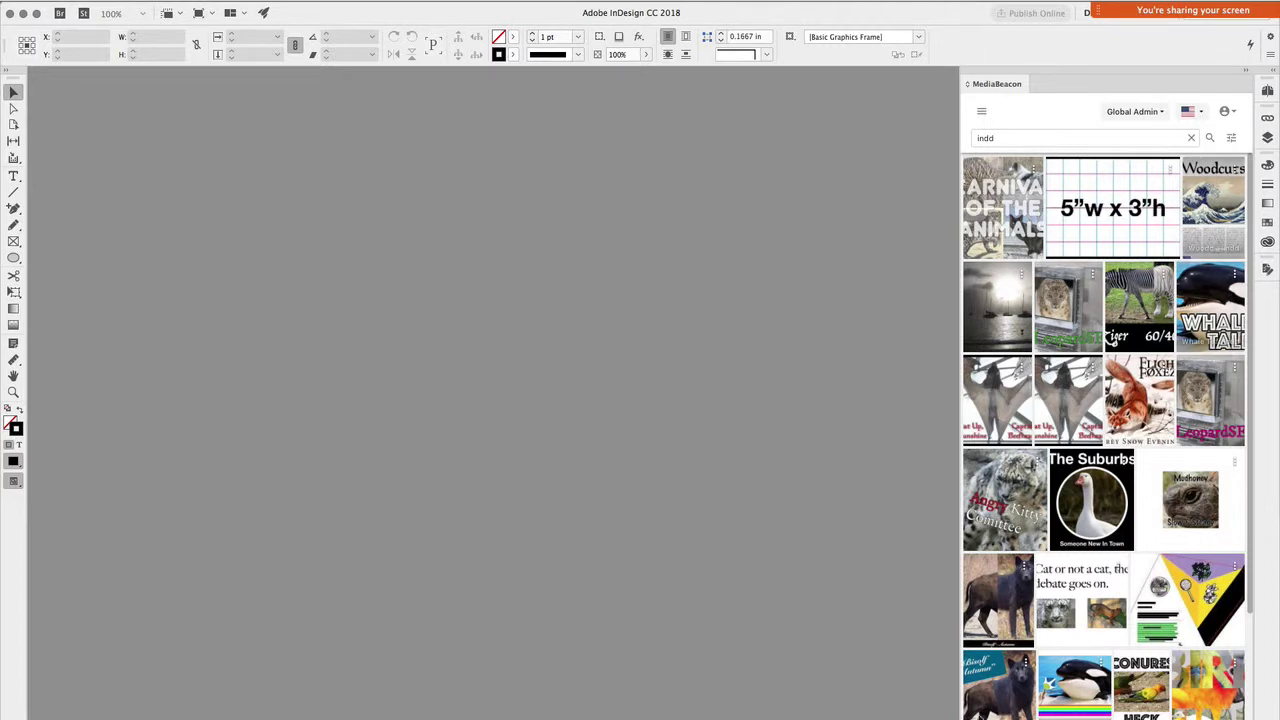
mouse_move(930, 700)
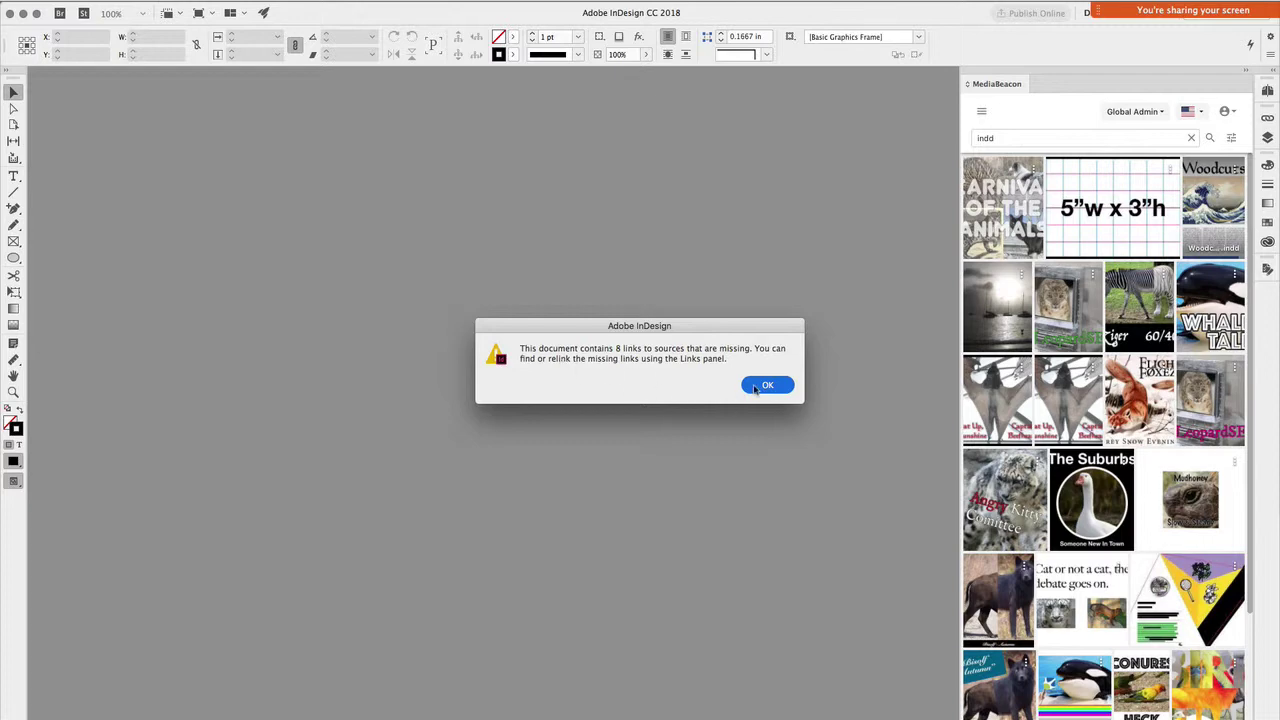
- Dismiss the missing-links and missing-fonts alerts and position the link update dialog
left_click(755, 388)
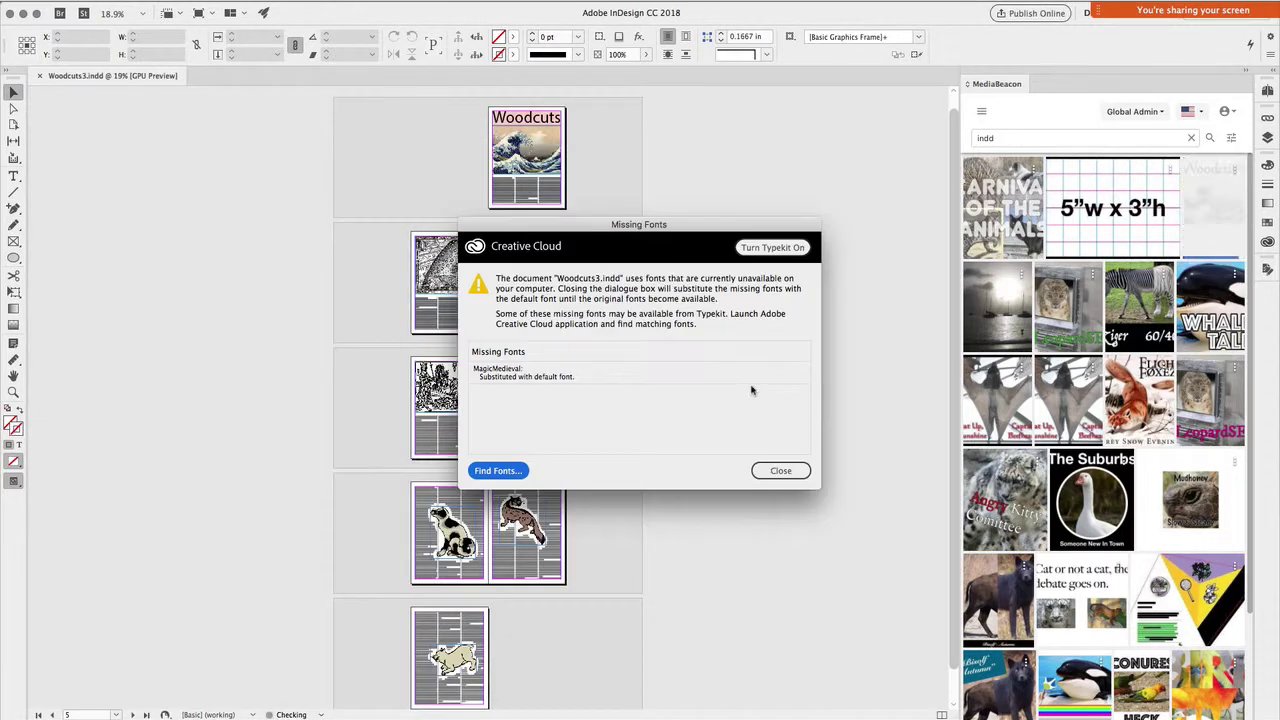
left_click(760, 467)
mouse_move(686, 196)
left_mouse_down()
mouse_move(660, 202)
mouse_move(684, 203)
left_mouse_up()
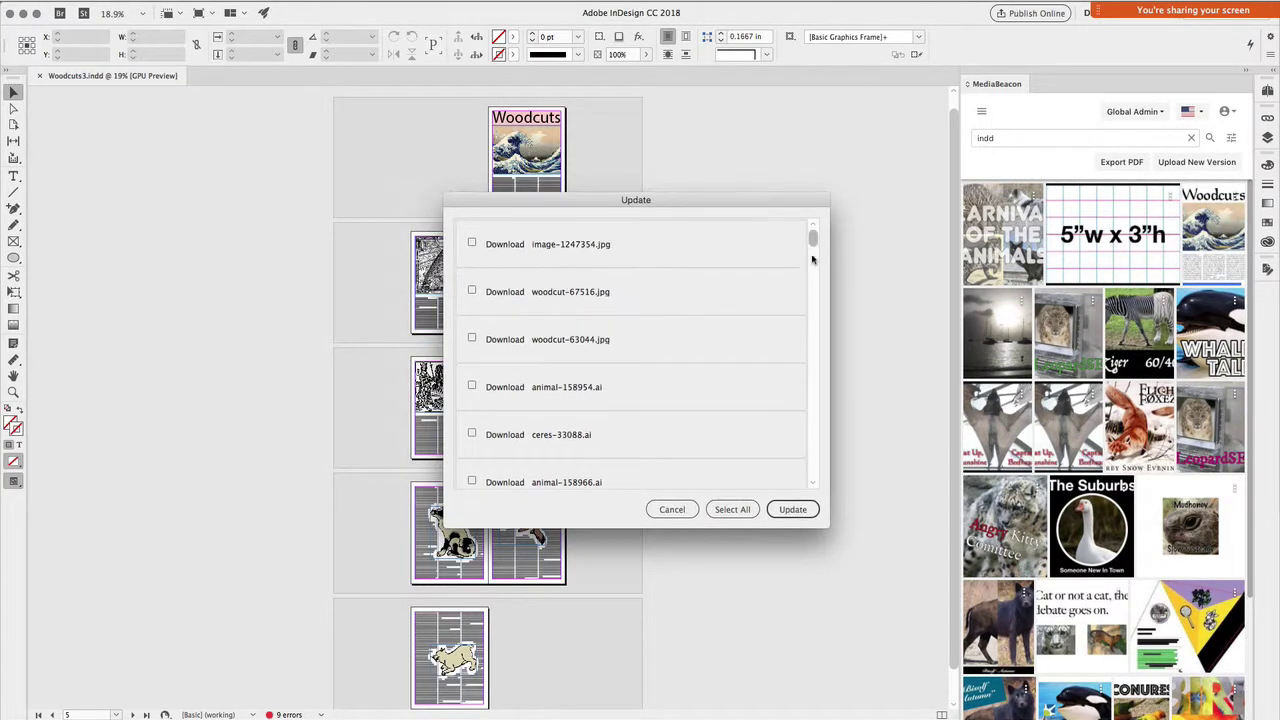
scroll(812, 282, "down", 10)
scroll(824, 300, "up", 6)
scroll(826, 232, "up", 2)
- Download all missing Woodcuts3 links from MediaBeacon and preview the MediaBeaconCache stack
left_click(732, 509)
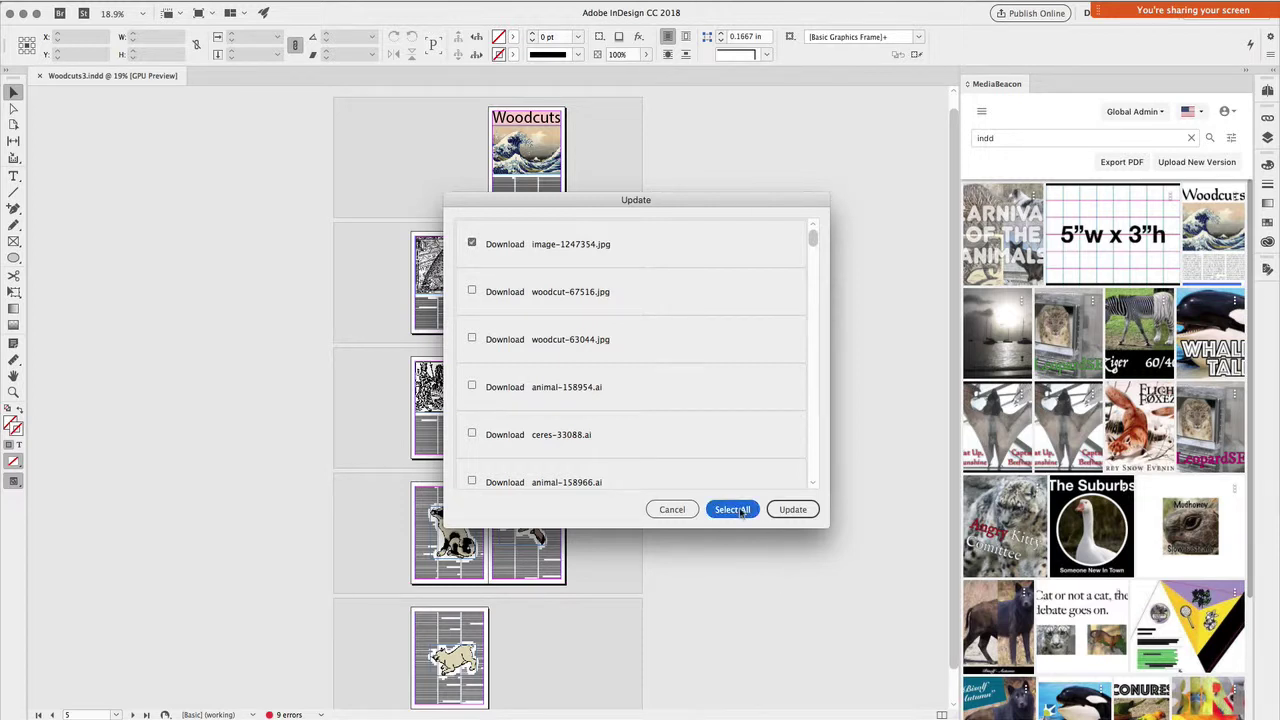
left_click(792, 510)
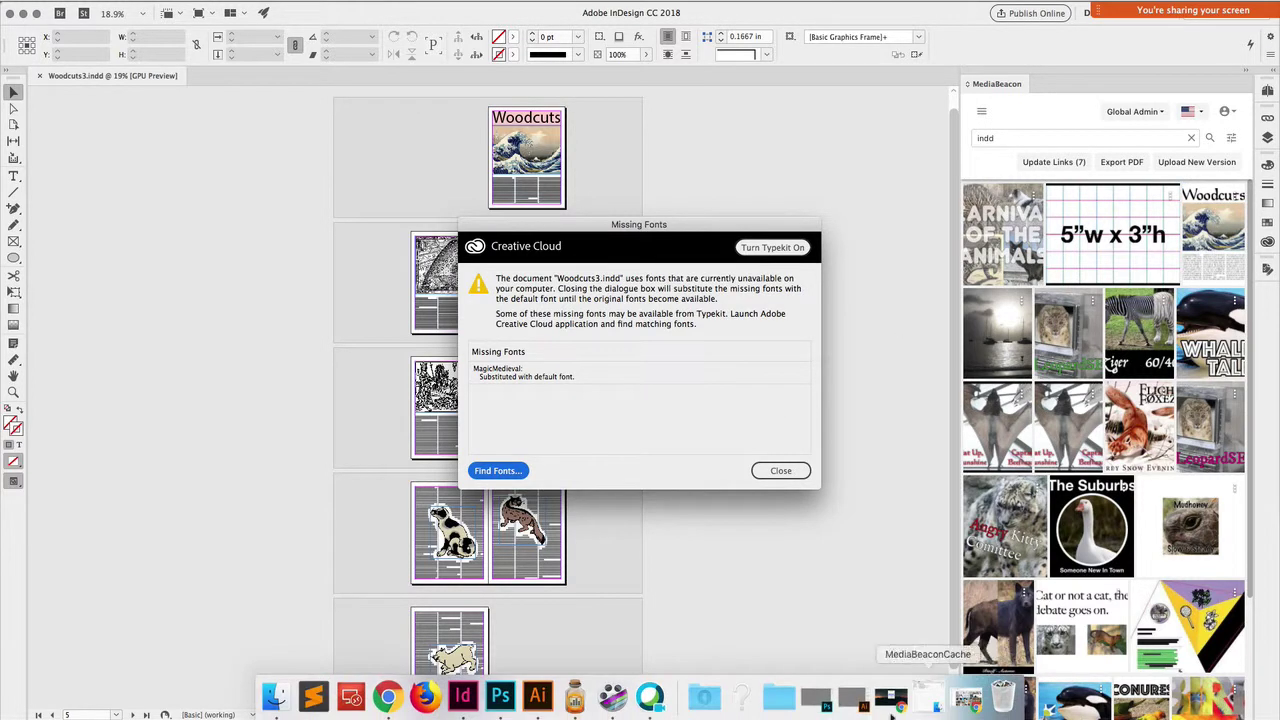
left_click(786, 708)
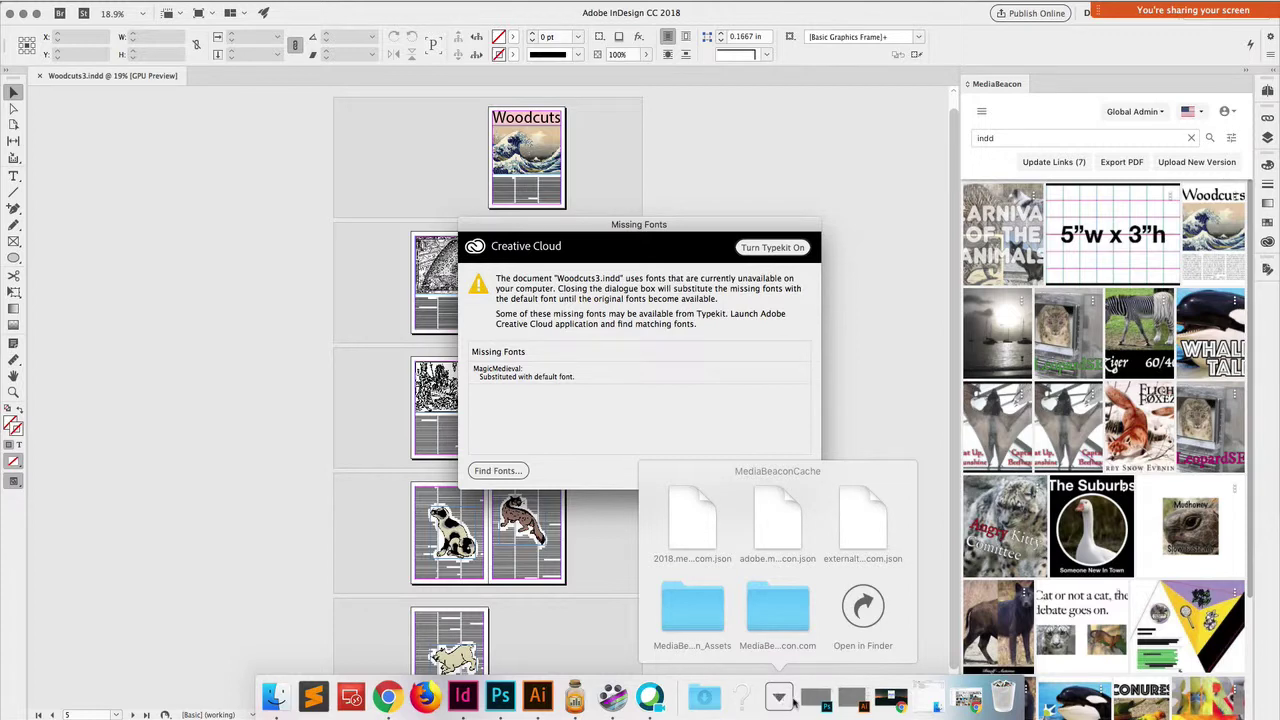
- Open MediaBeaconCache in Finder, expand down to Woodcuts3's links folder, then minimize the window
left_click(778, 697)
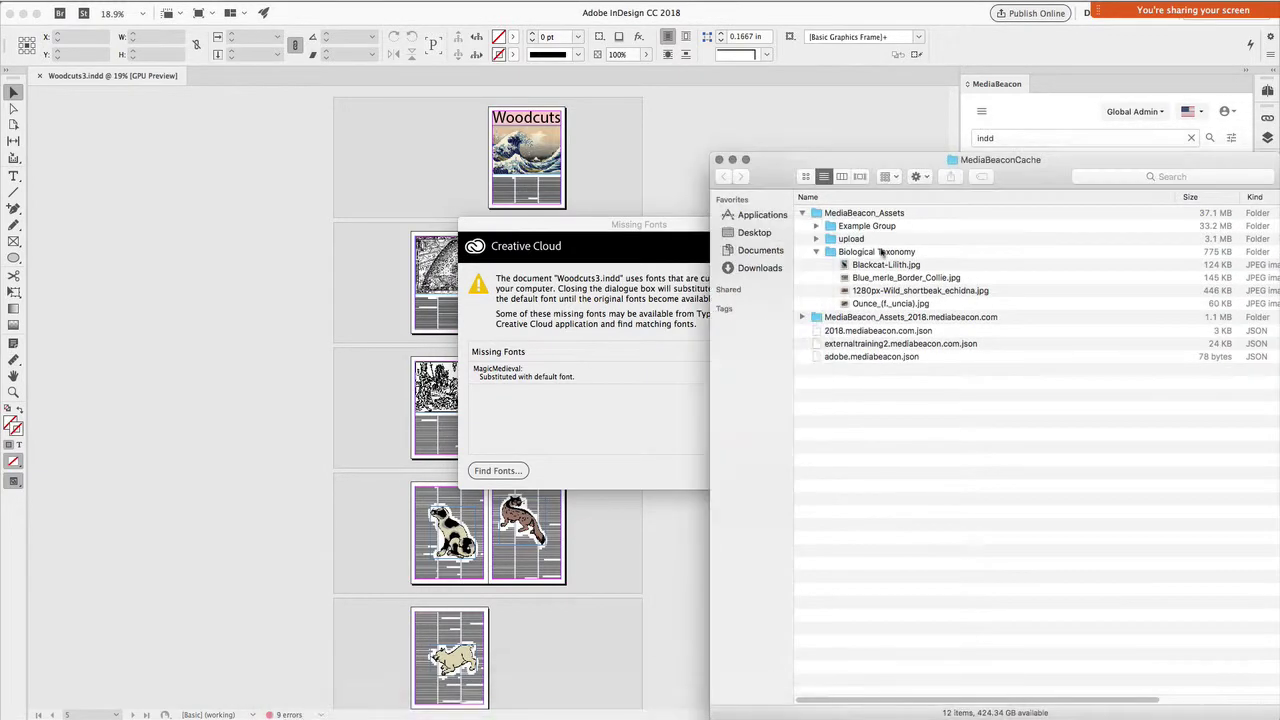
left_click(817, 227)
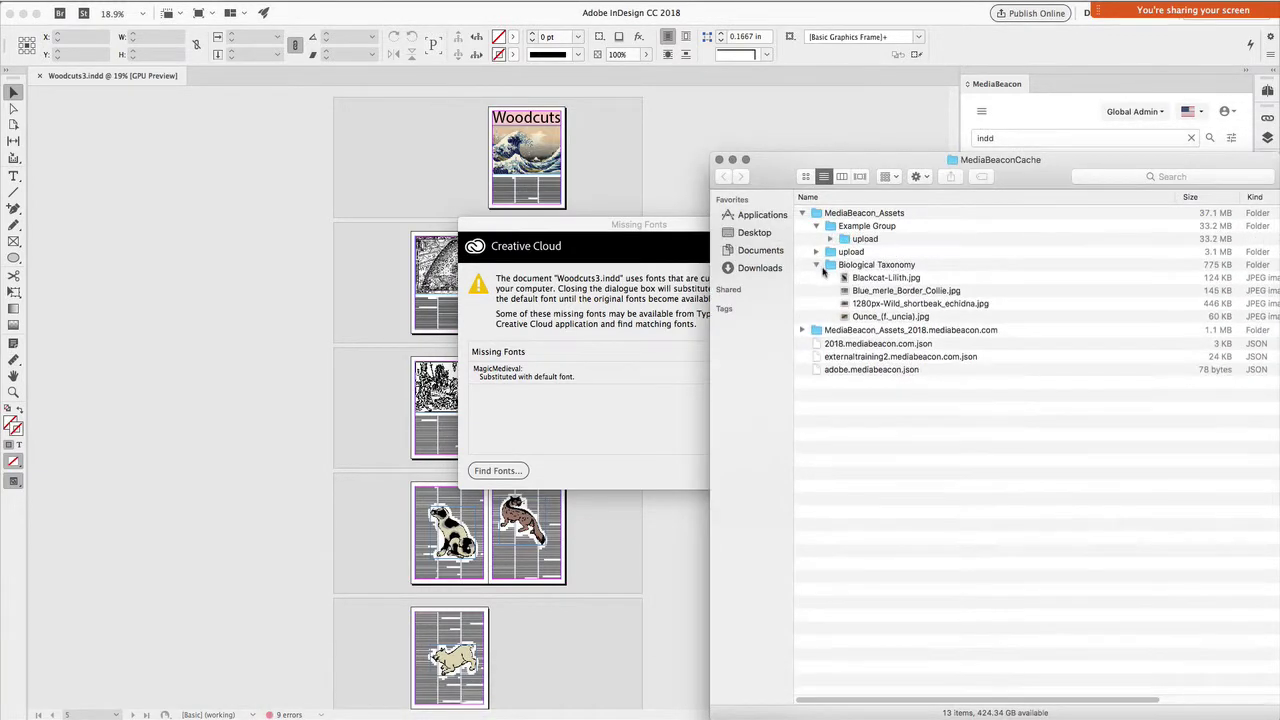
left_click(816, 252)
left_click(830, 239)
left_click(830, 277)
left_click(844, 290)
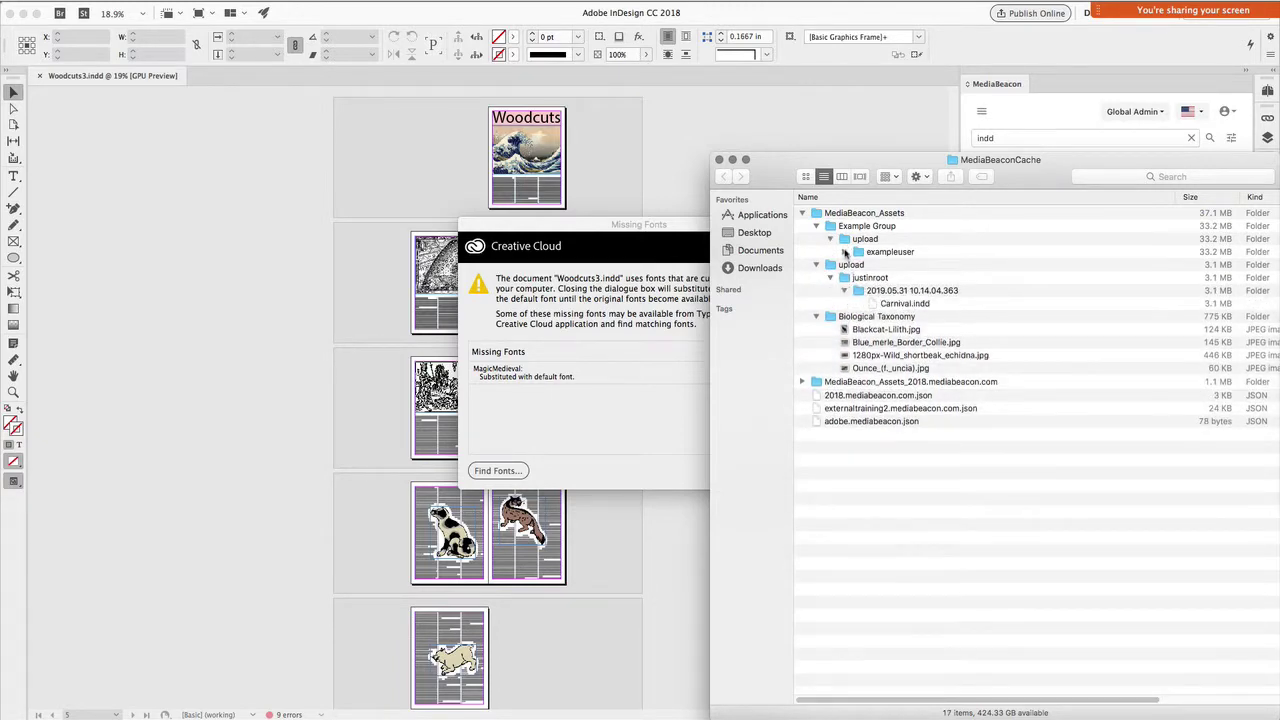
left_click(844, 252)
left_click(858, 265)
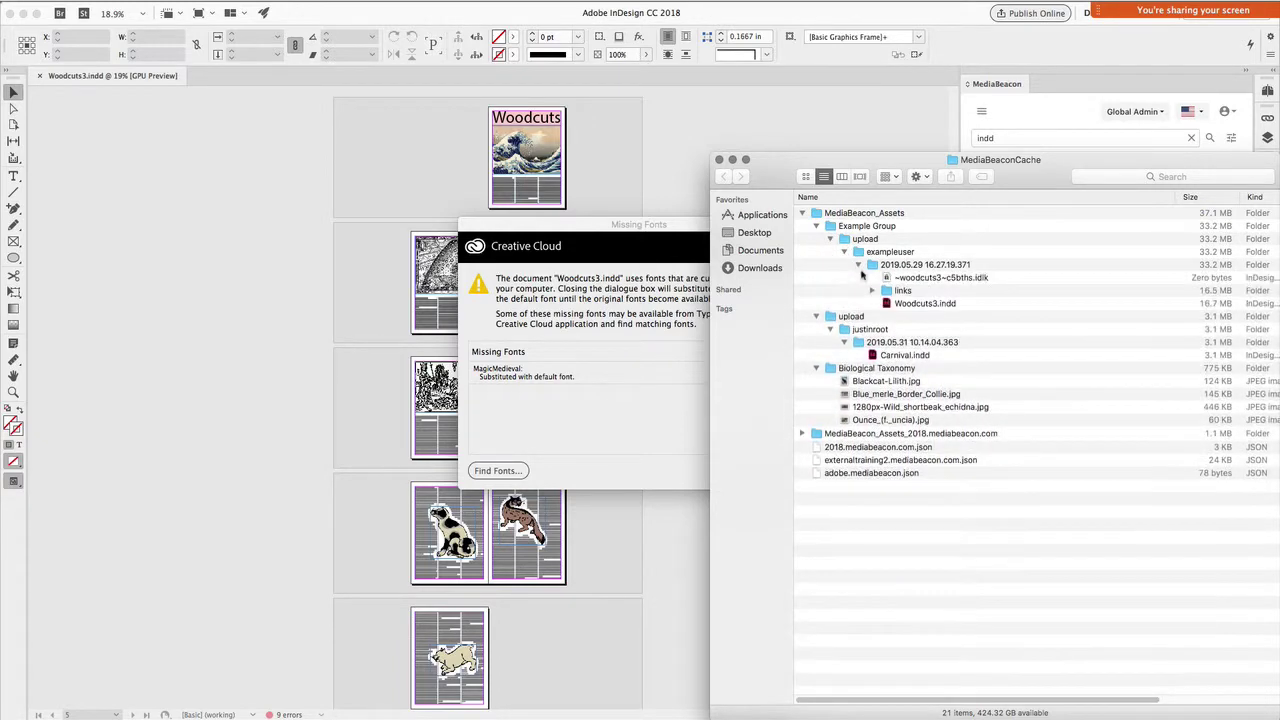
left_click(872, 290)
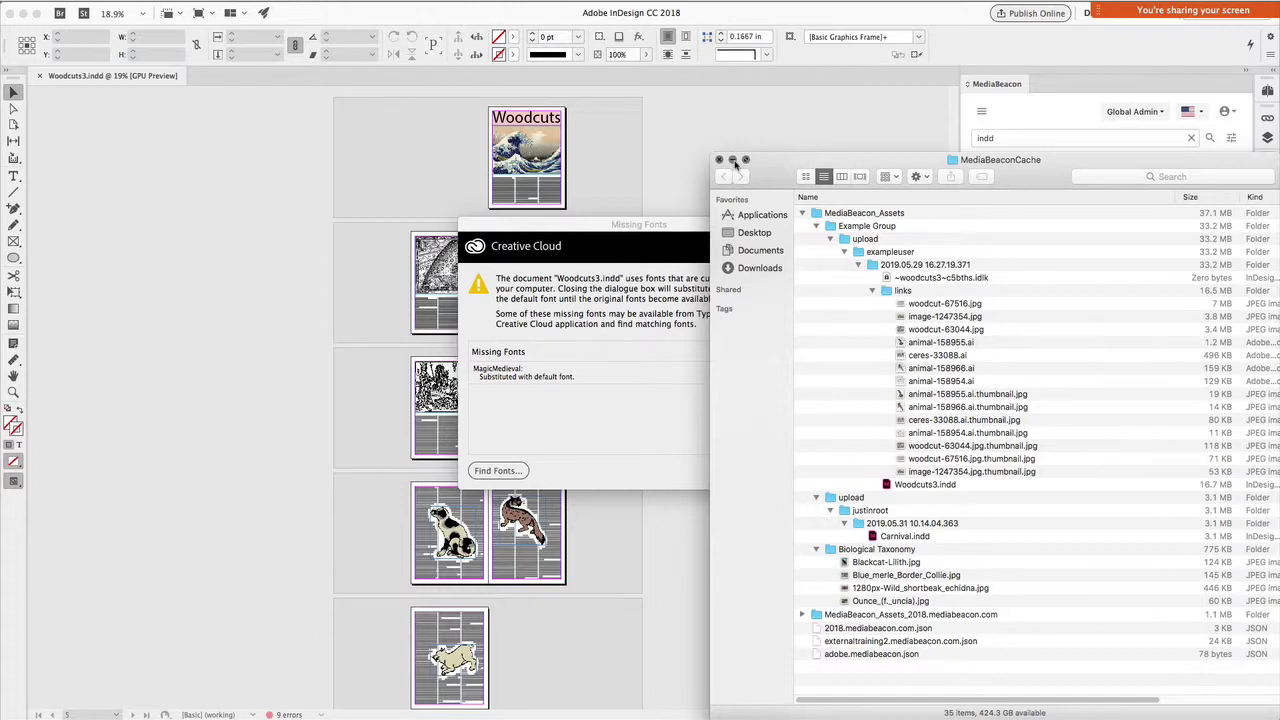
left_click(732, 160)
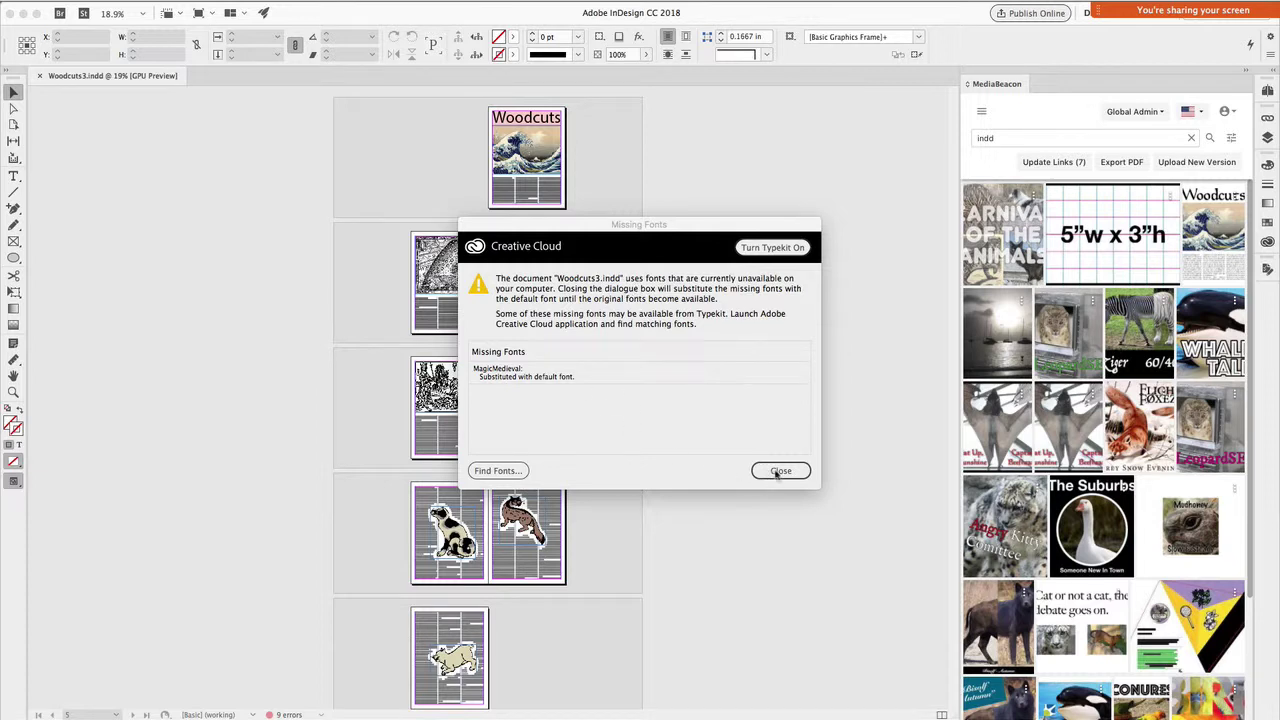
- Dismiss the Missing Fonts notice and fit page 1 in the window
left_click(779, 472)
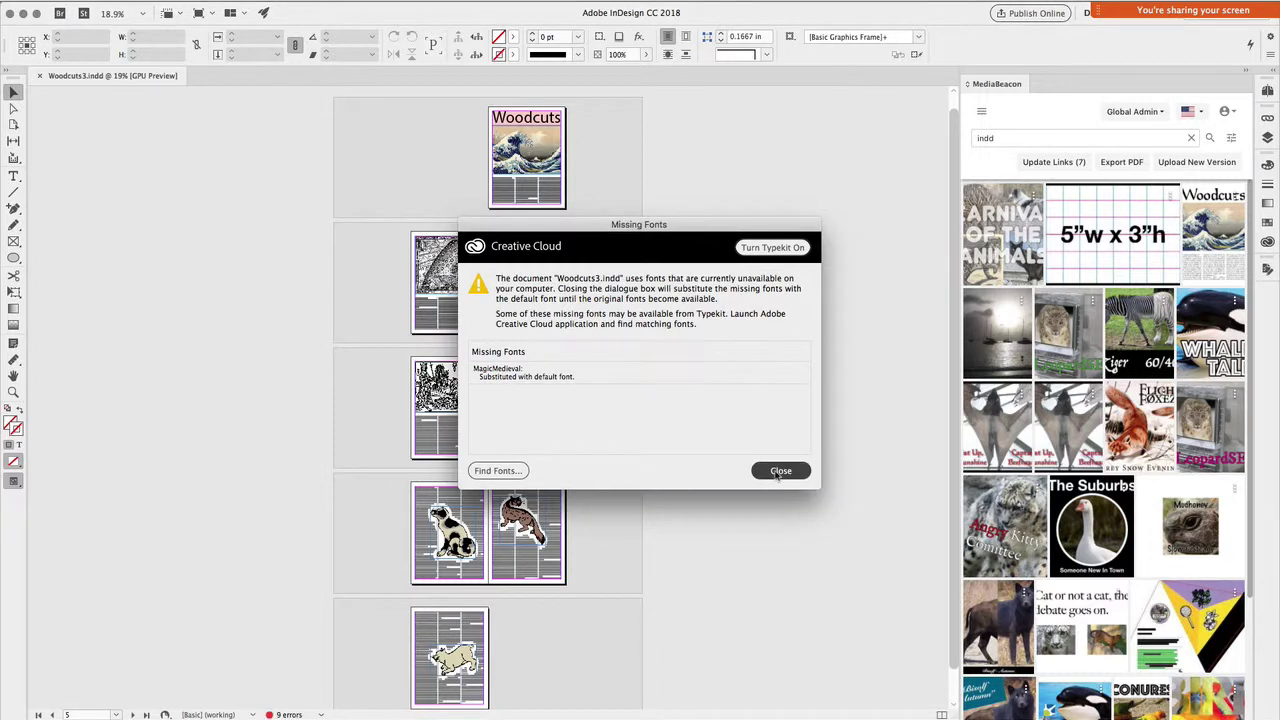
left_click(779, 472)
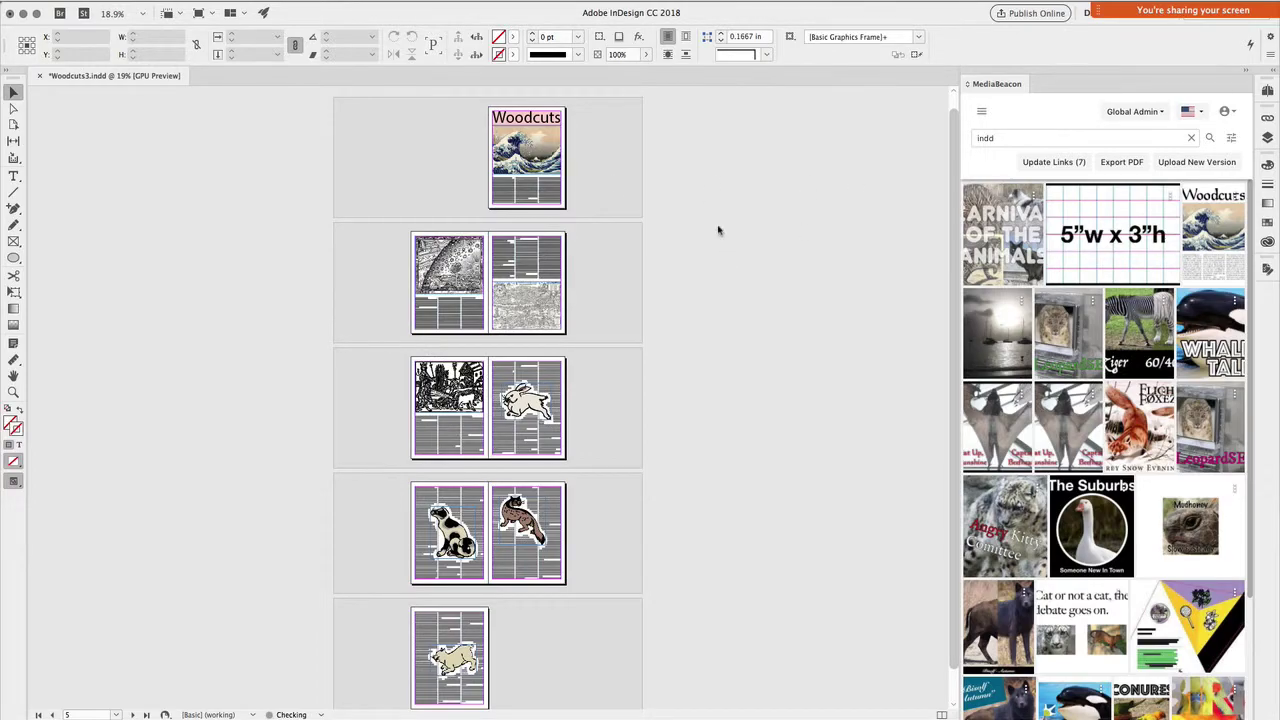
key("super+2")
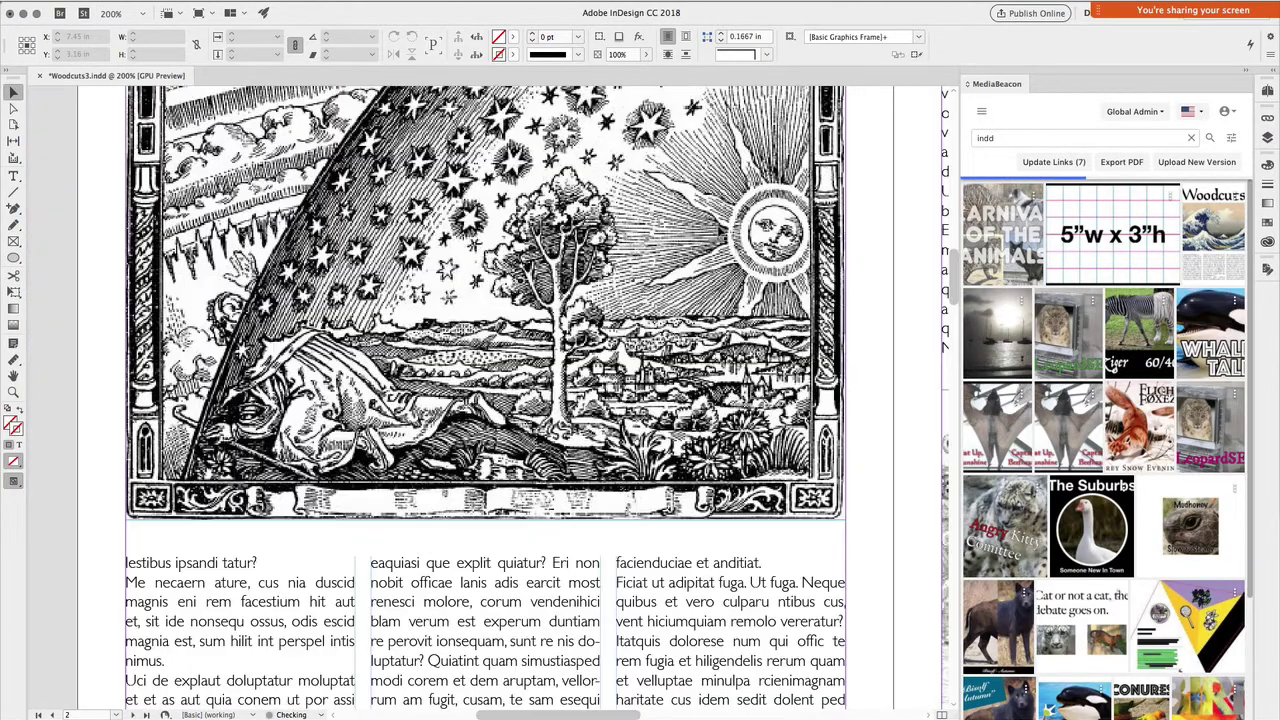
key("shift+Page_Up")
key("super+0")
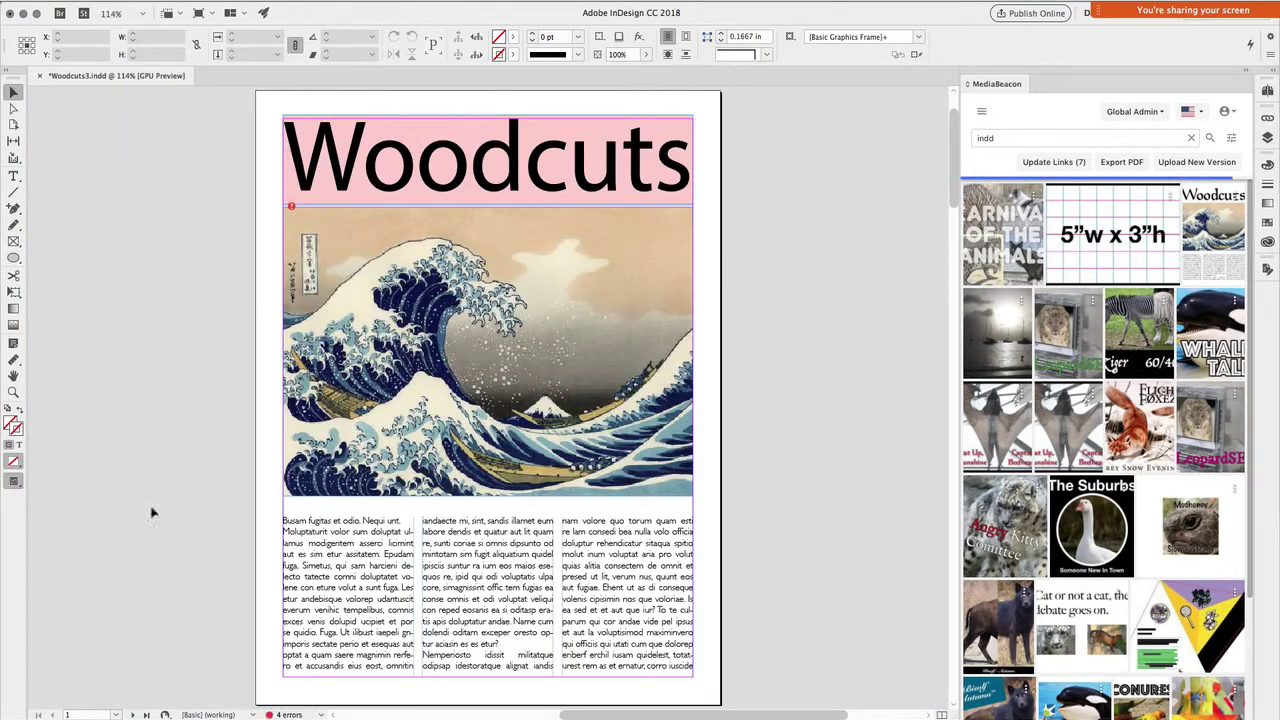
- Select the Woodcuts title text and update the two outdated images
left_click(395, 181)
triple_click(393, 179)
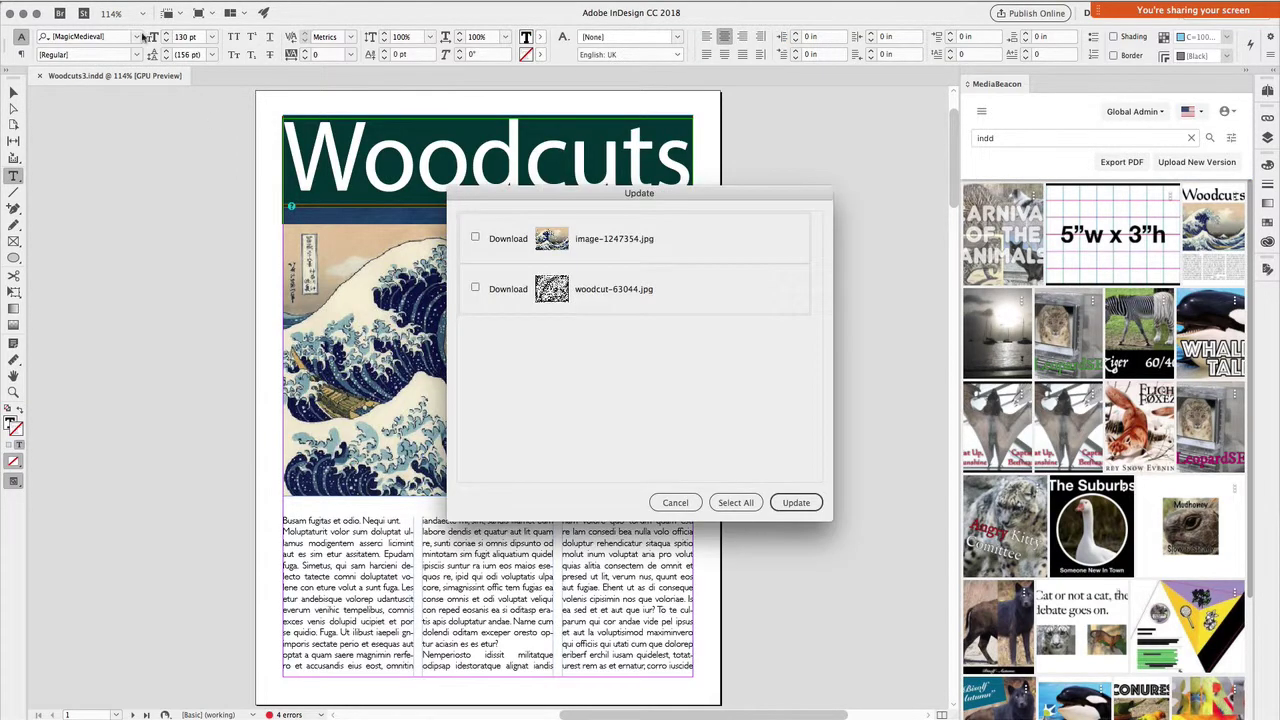
left_click(712, 500)
left_click(797, 503)
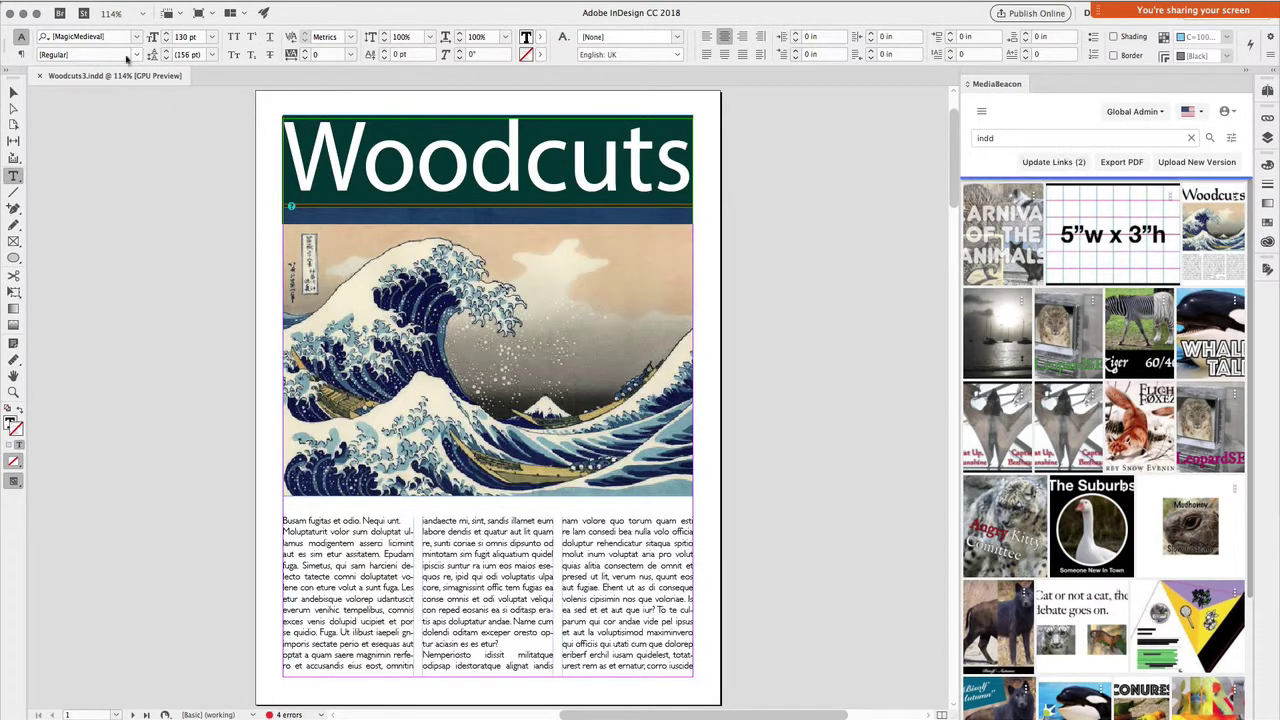
- Set the heading font to Goudy Mediaeval Bold by searching 'gou'
left_click(138, 37)
left_click(111, 37)
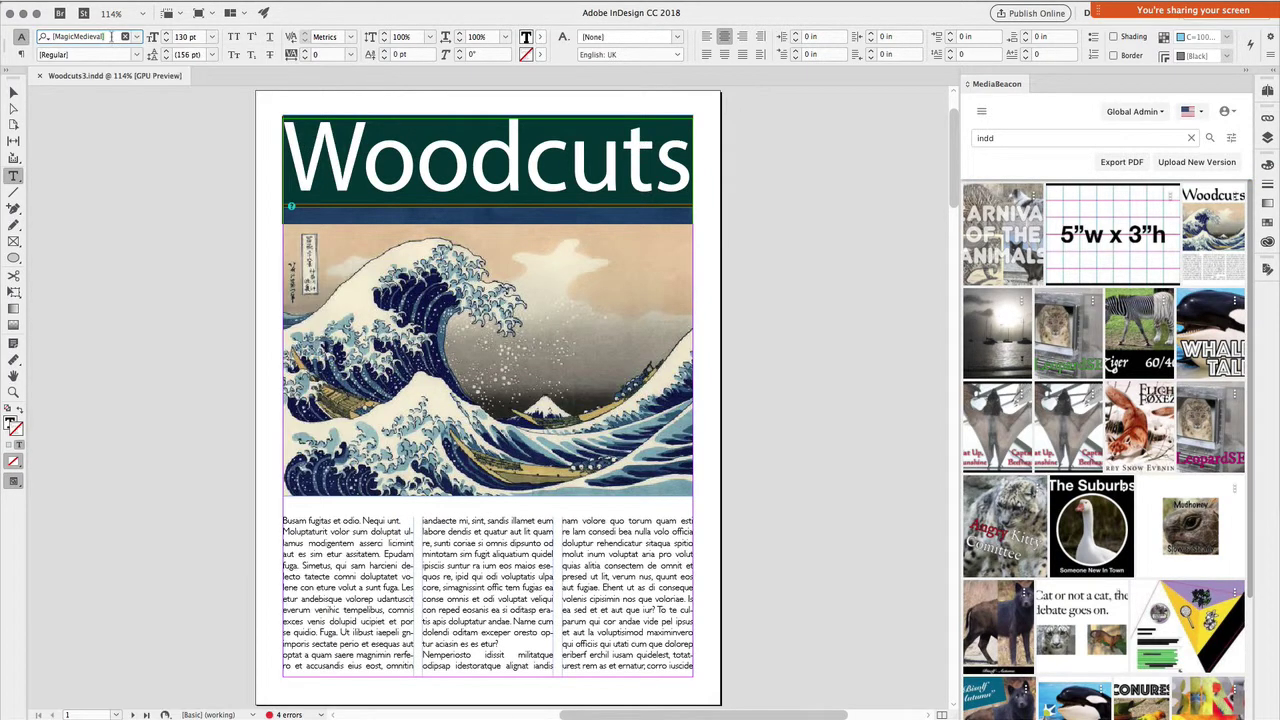
left_click(111, 37)
type("gou")
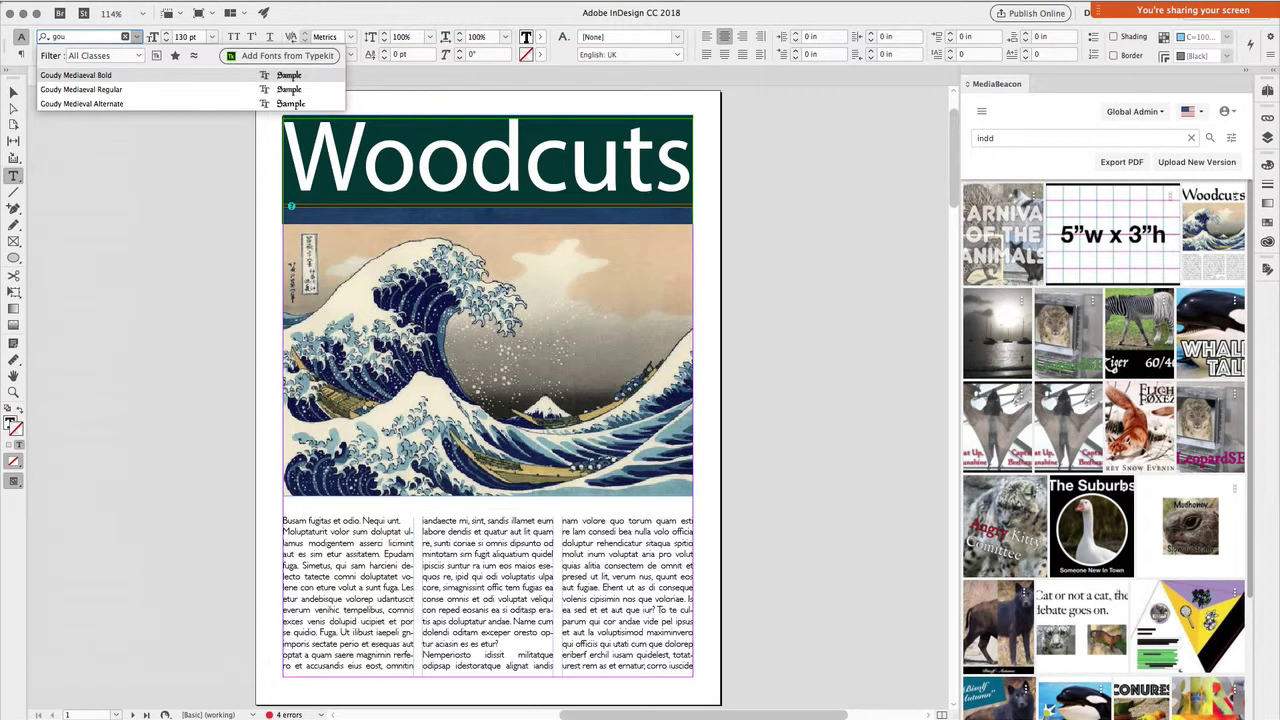
key("Return")
- Select all the heading text and increase its tracking twice
left_click(14, 91)
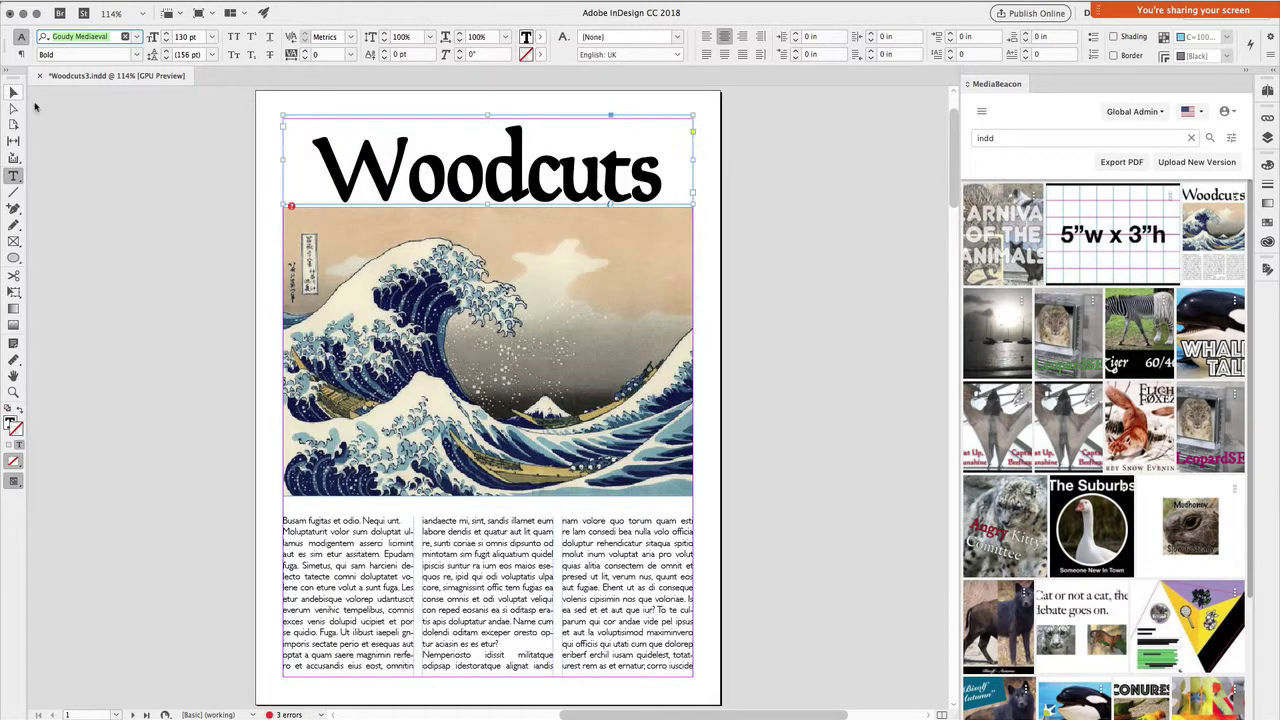
double_click(440, 156)
key("super+a")
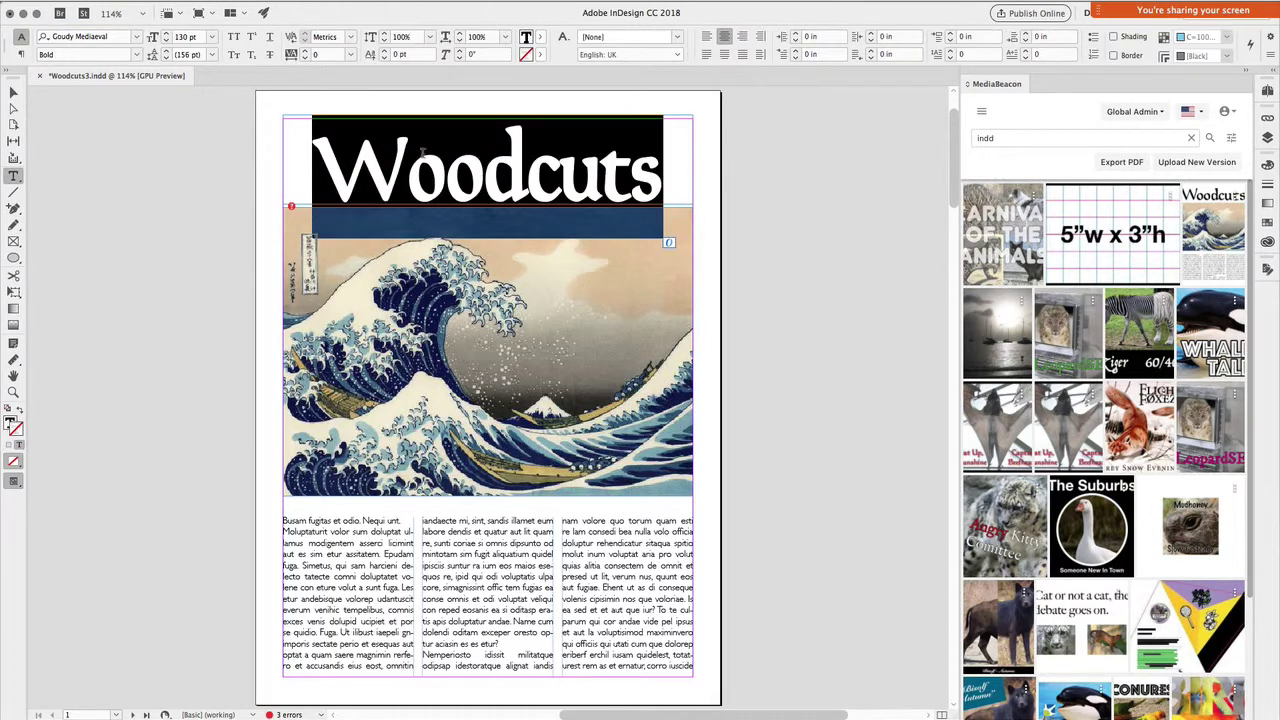
left_click(304, 55)
left_click(304, 55)
- Widen the heading tracking once more and place the snow leopard engraving under the title
left_click(304, 55)
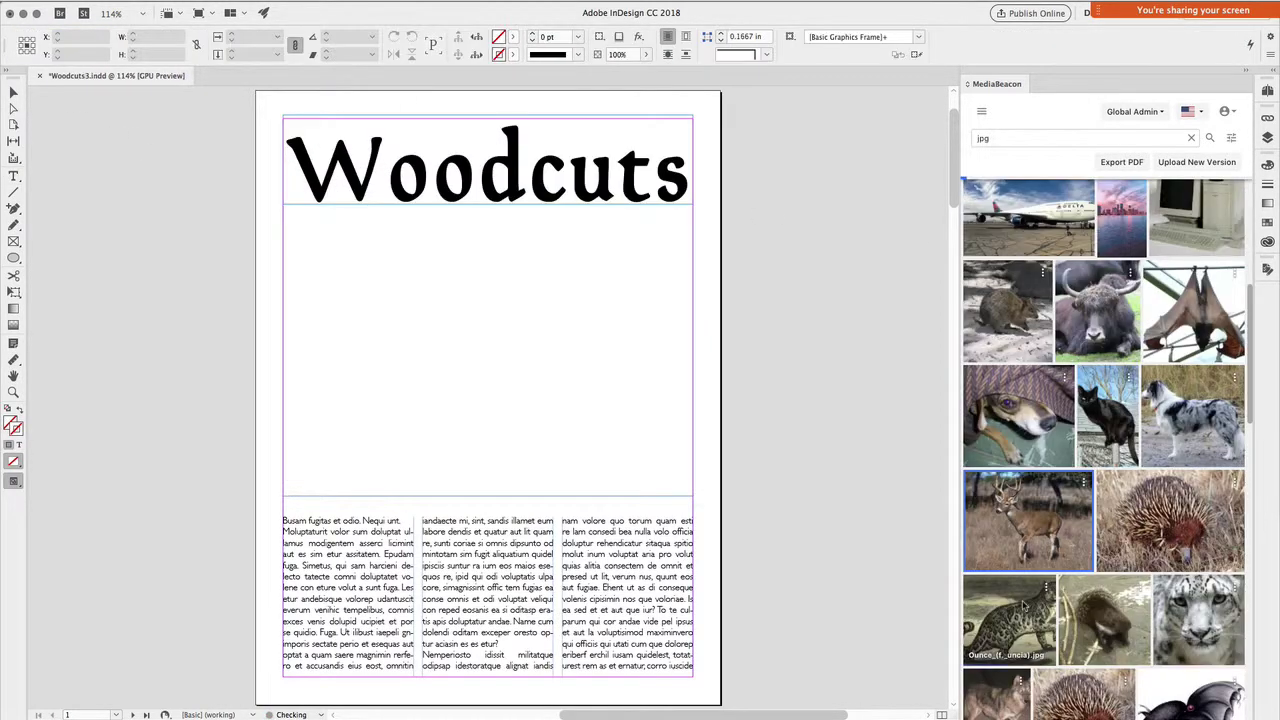
left_click_drag(1030, 520, 858, 350)
left_click(390, 280)
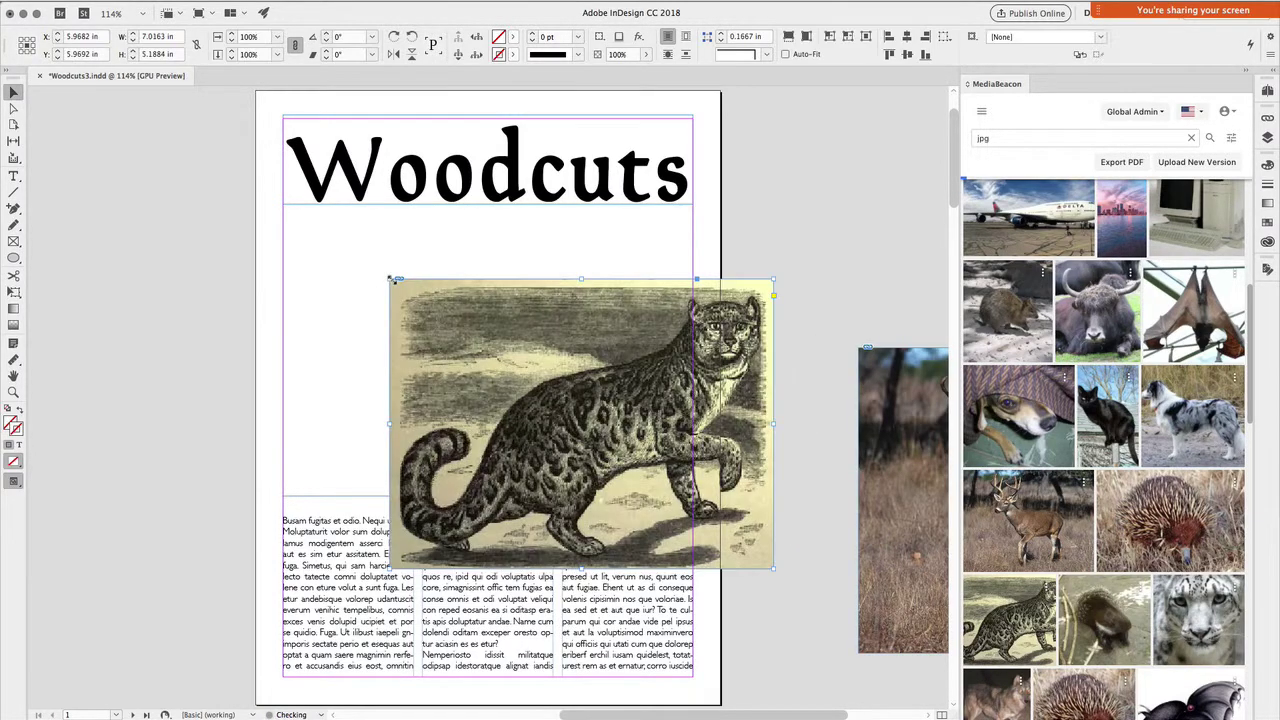
left_click(407, 300)
left_click_drag(407, 300, 309, 227)
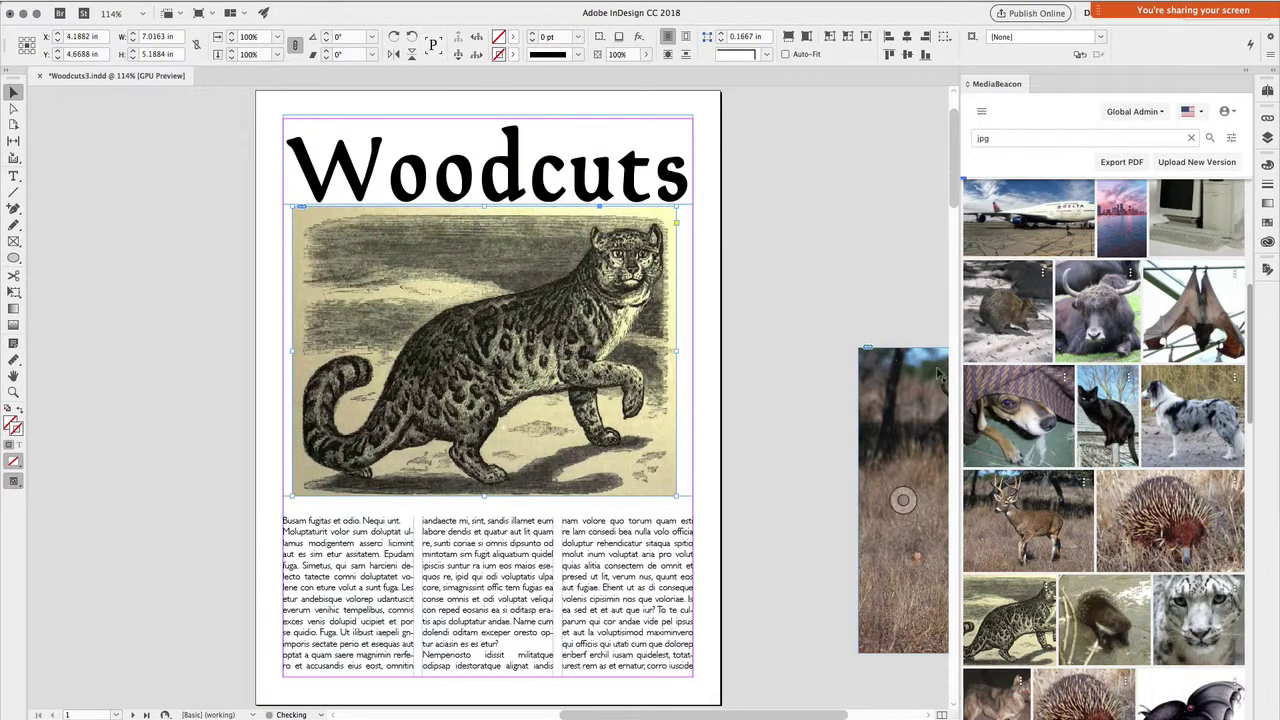
left_click(849, 349)
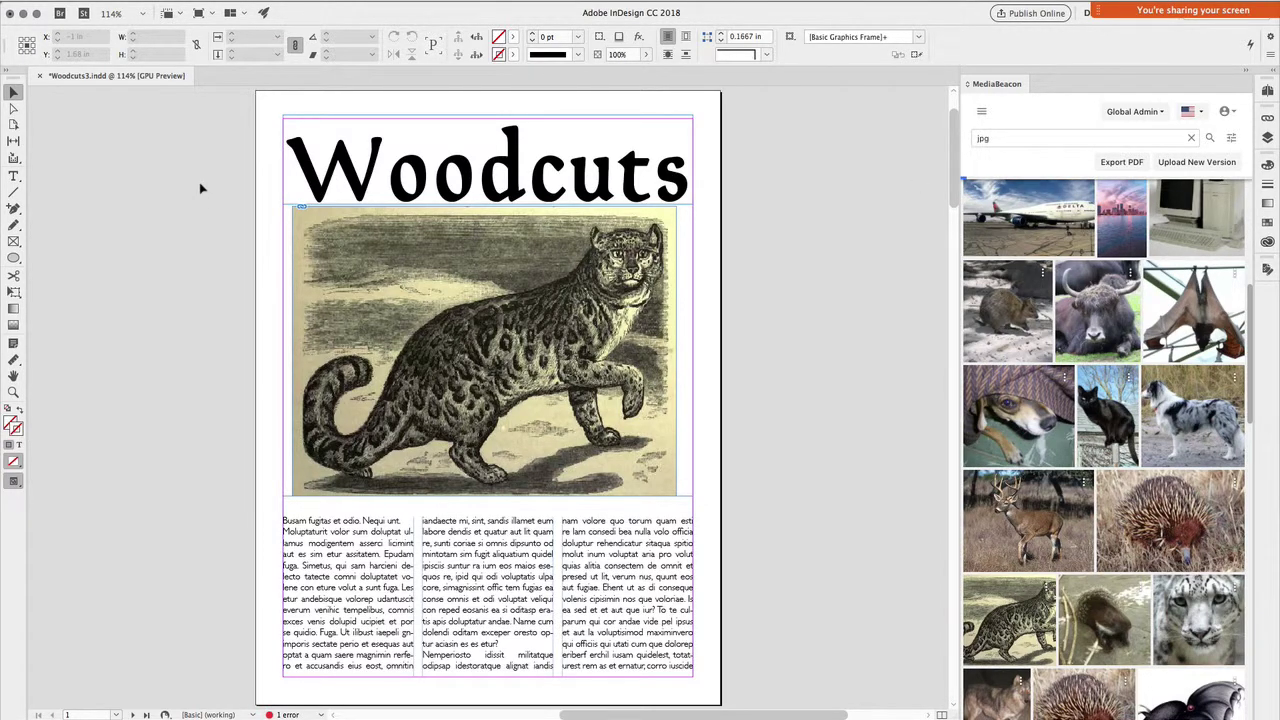
- Save the layout, clear the asset search, and export it as a PDF to MediaBeacon
key("super+s")
key("BackSpace")
key("BackSpace")
key("BackSpace")
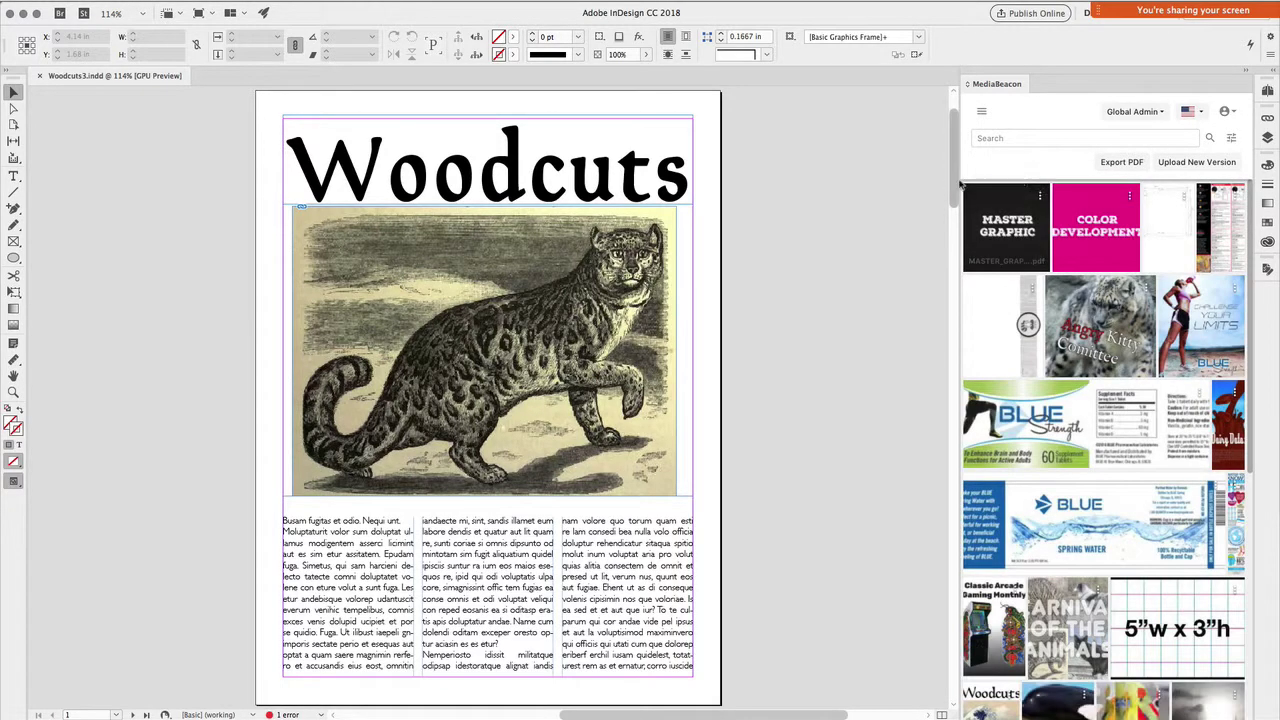
left_click(1118, 166)
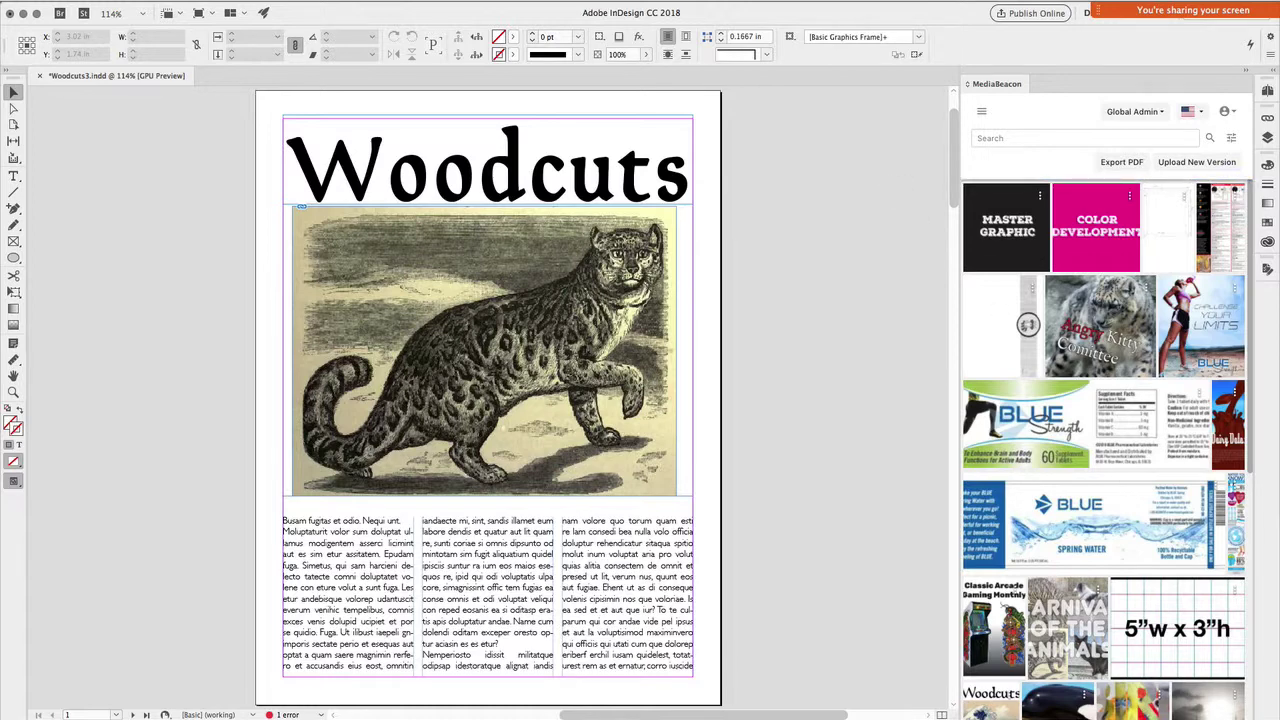
- Switch to the browser, reload MediaBeacon, log in, and make the window full screen
key("super+Tab")
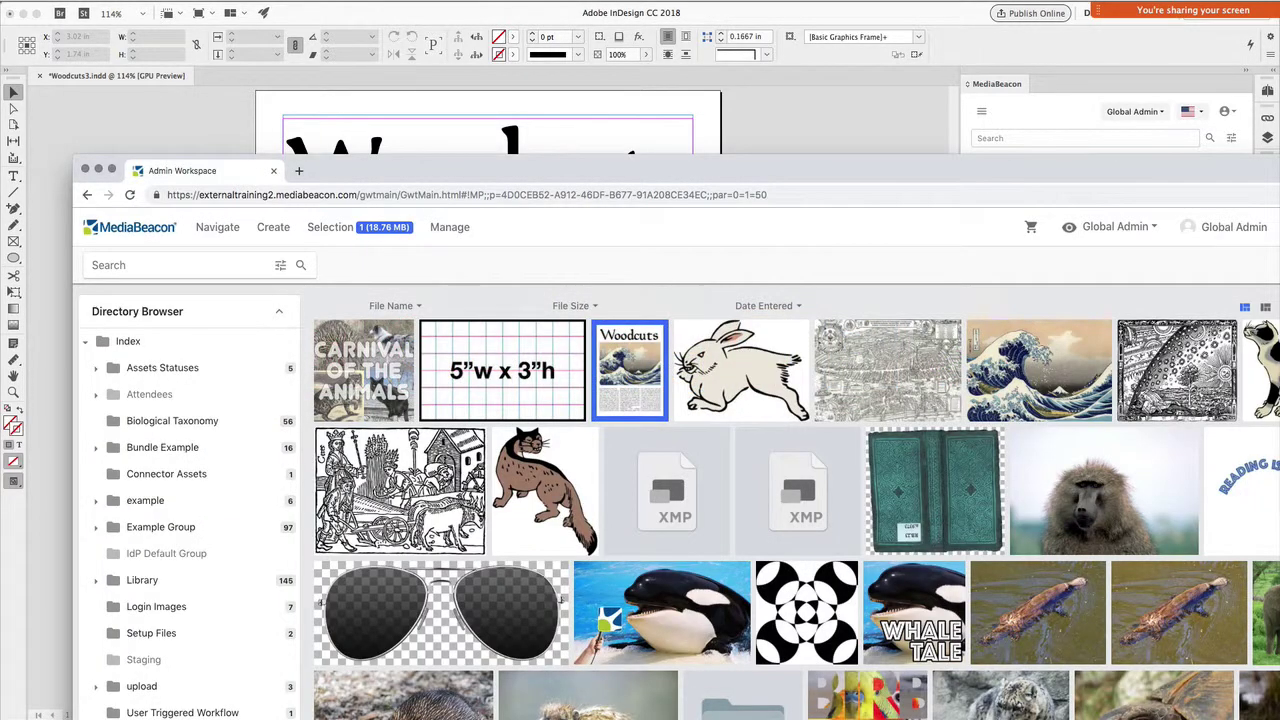
left_click(105, 228)
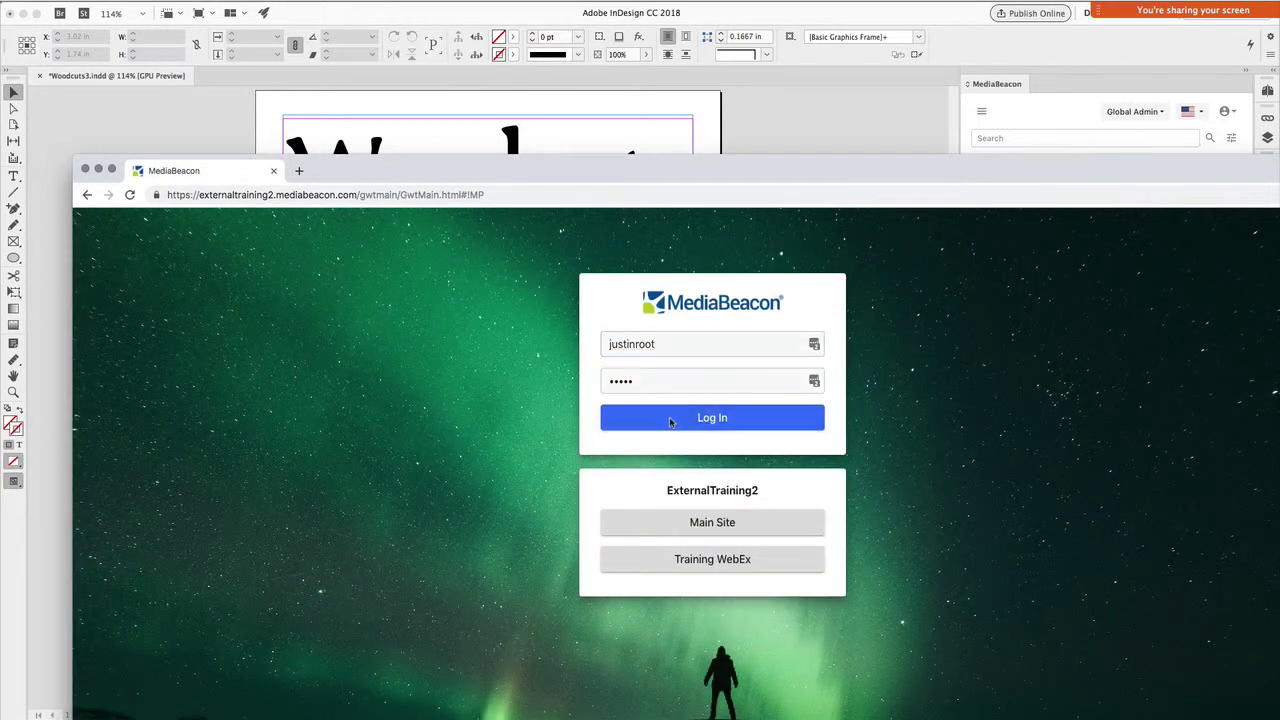
left_click(655, 432)
key("ctrl+super+f")
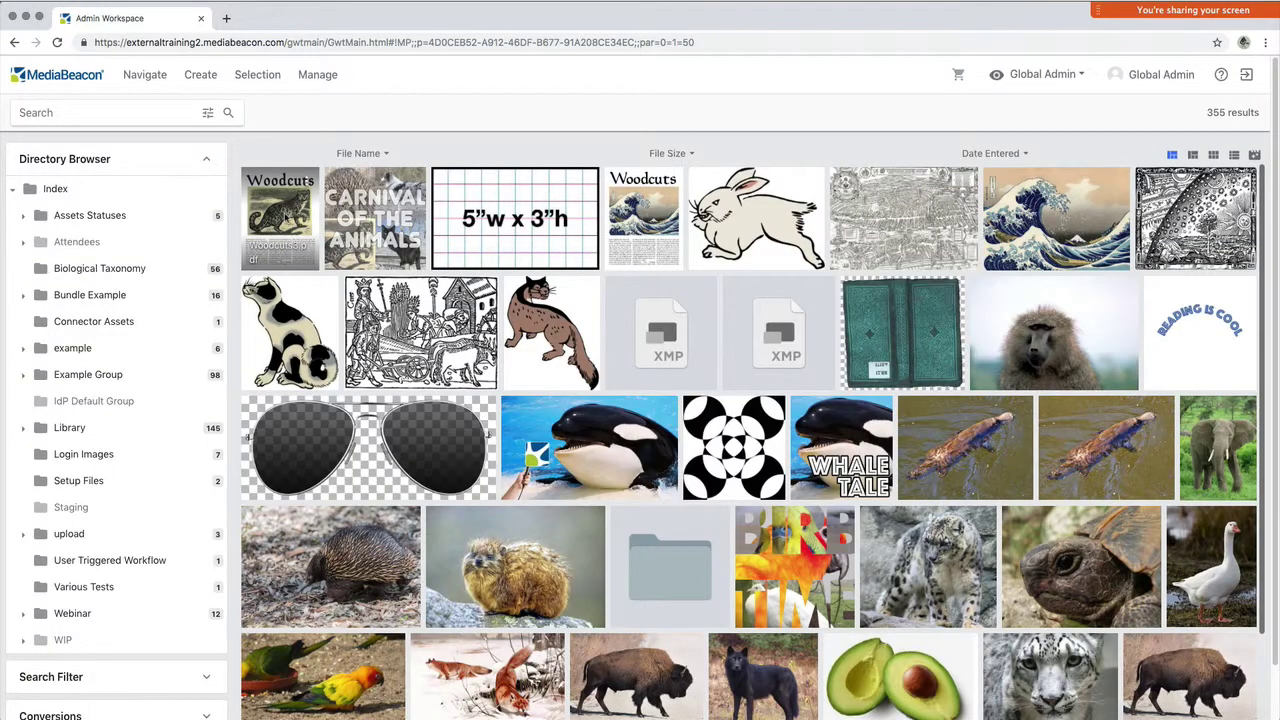
- Preview the Woodcuts3 PDF enlarged, exit the zoom, and return to the asset grid
double_click(285, 215)
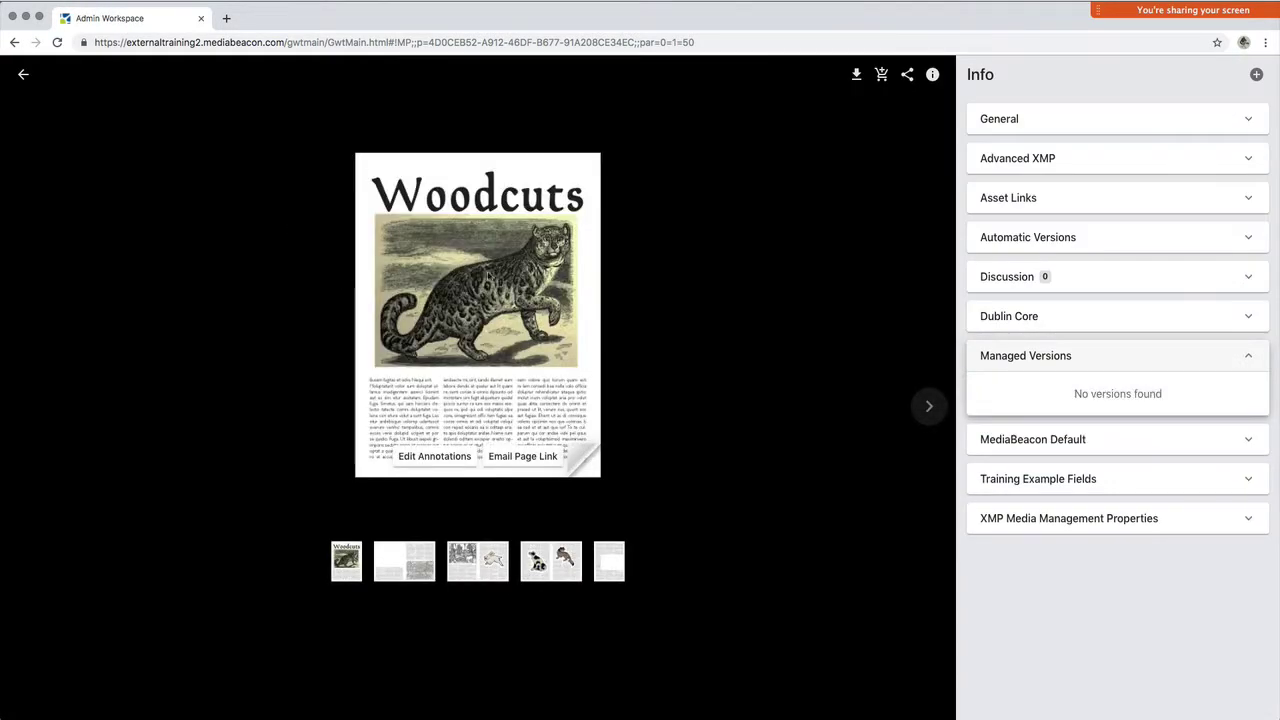
left_click(488, 276)
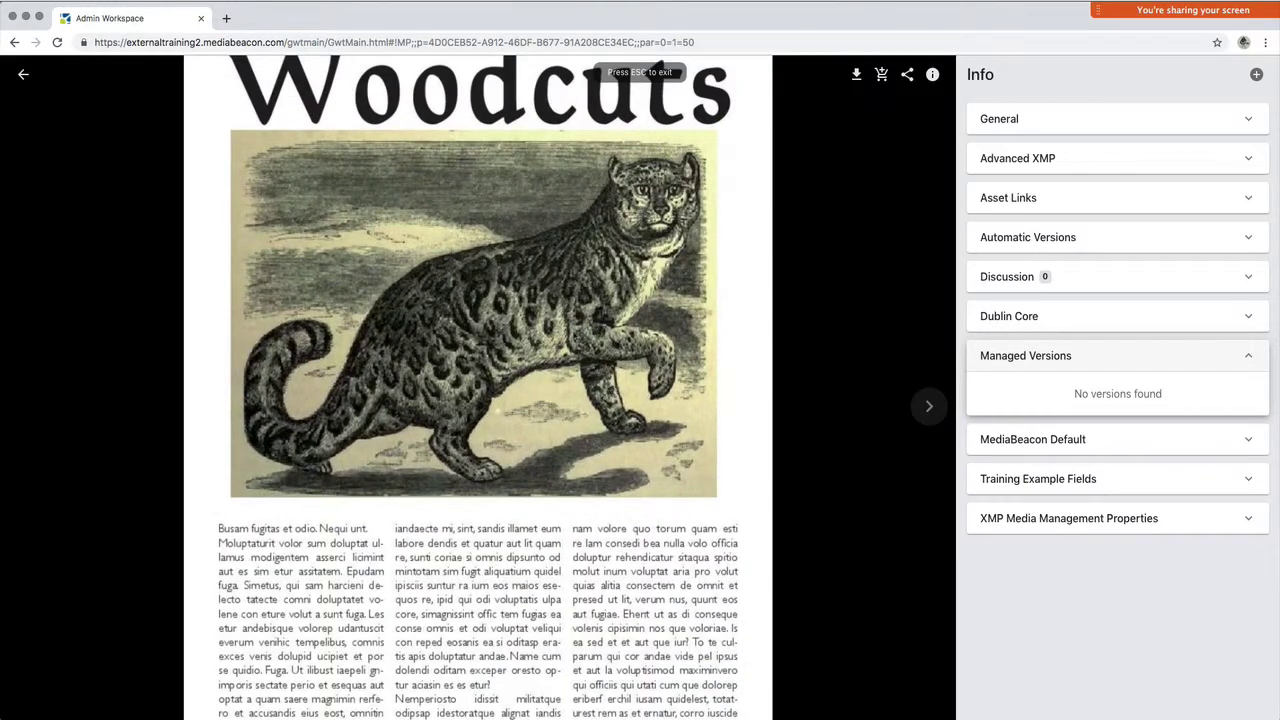
left_click(567, 292)
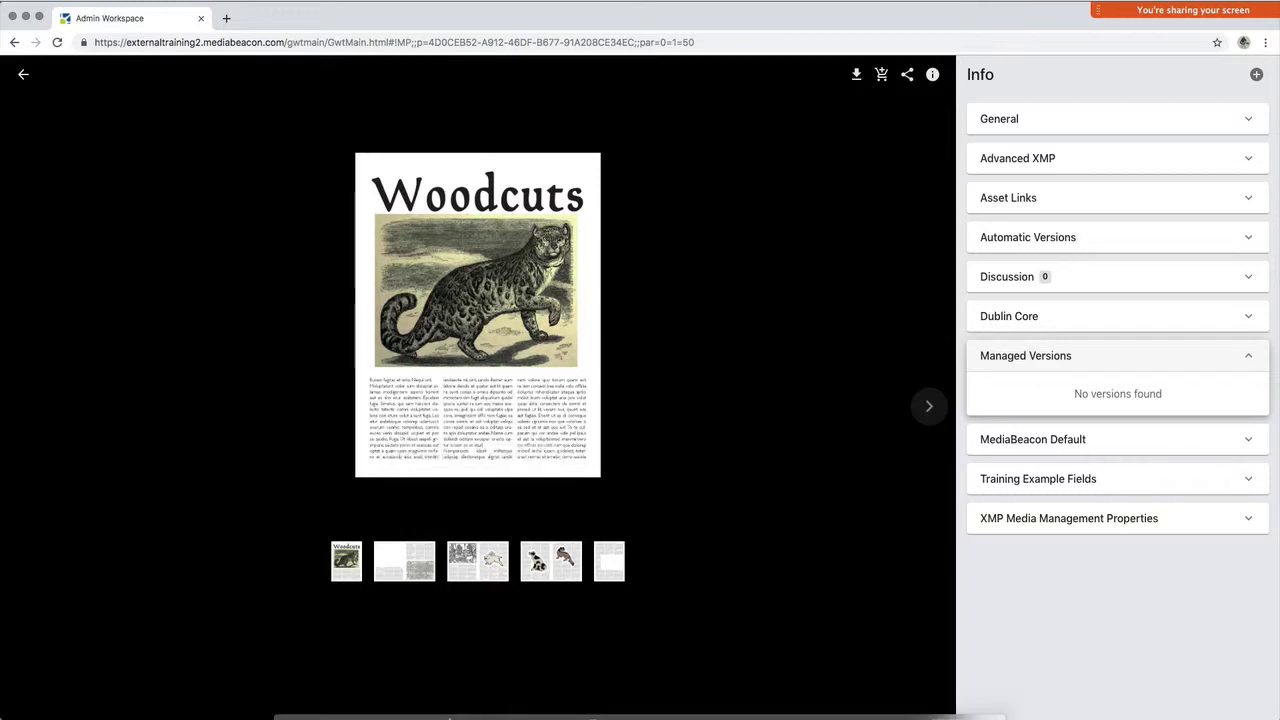
left_click(24, 76)
- Minimize the browser and close Woodcuts3.indd without saving
left_click(26, 17)
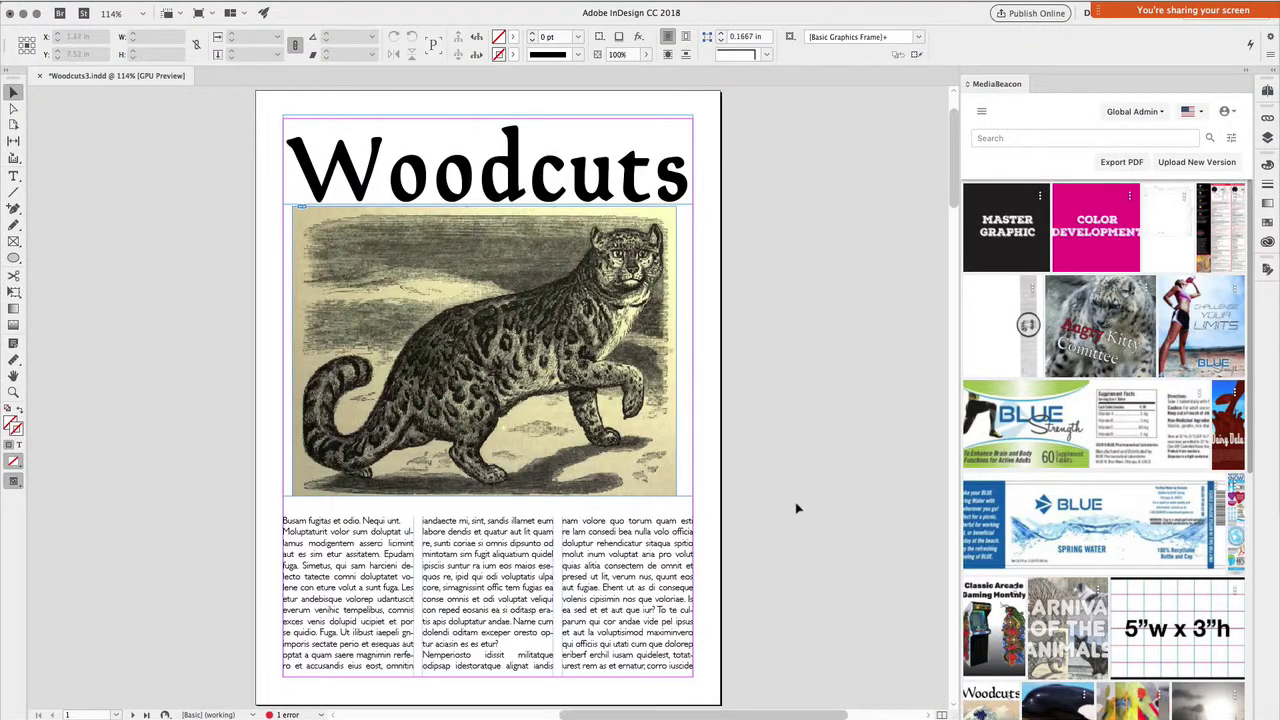
left_click(41, 77)
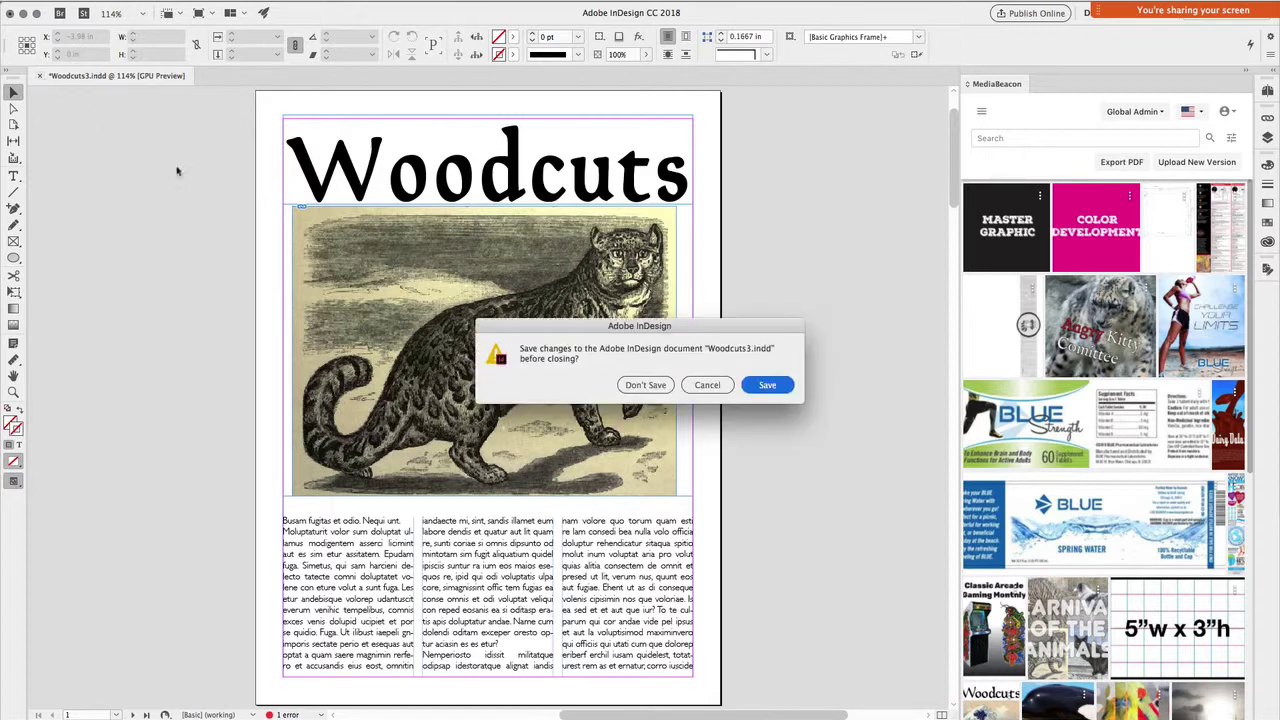
left_click(663, 384)
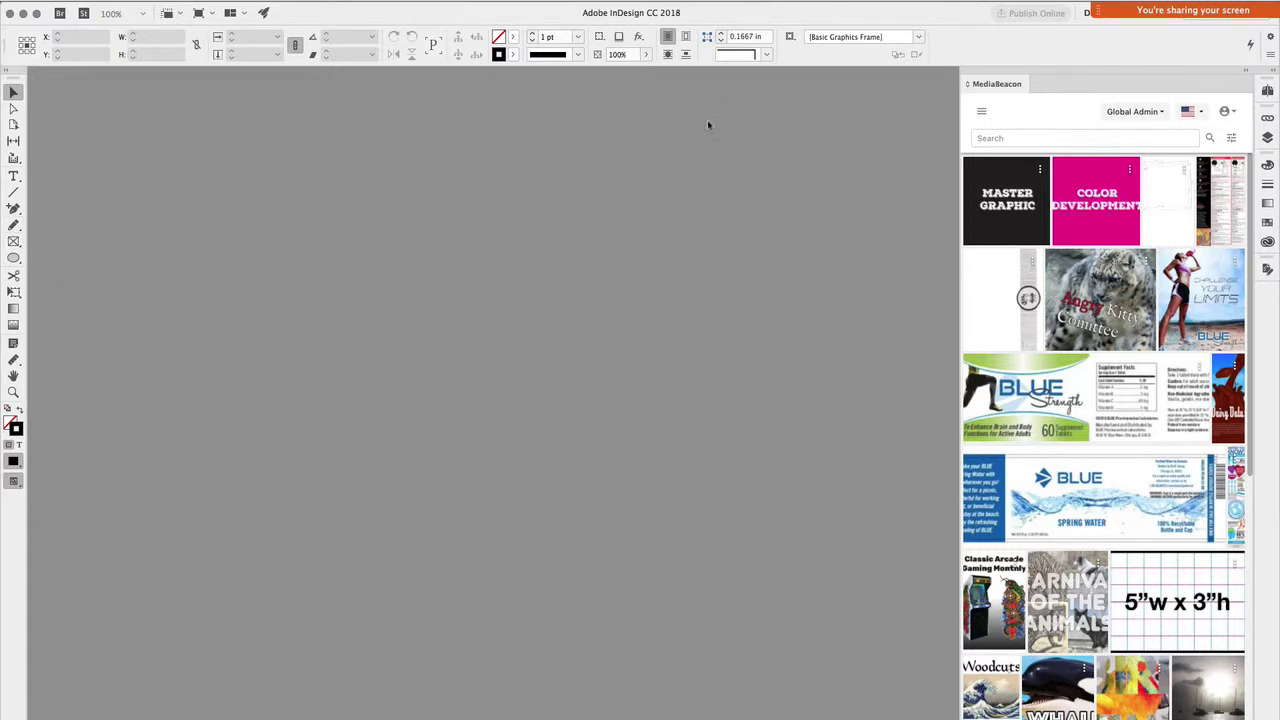
- Start a new document from the CD Cover 1.indt template and maximize the window
double_click(984, 20)
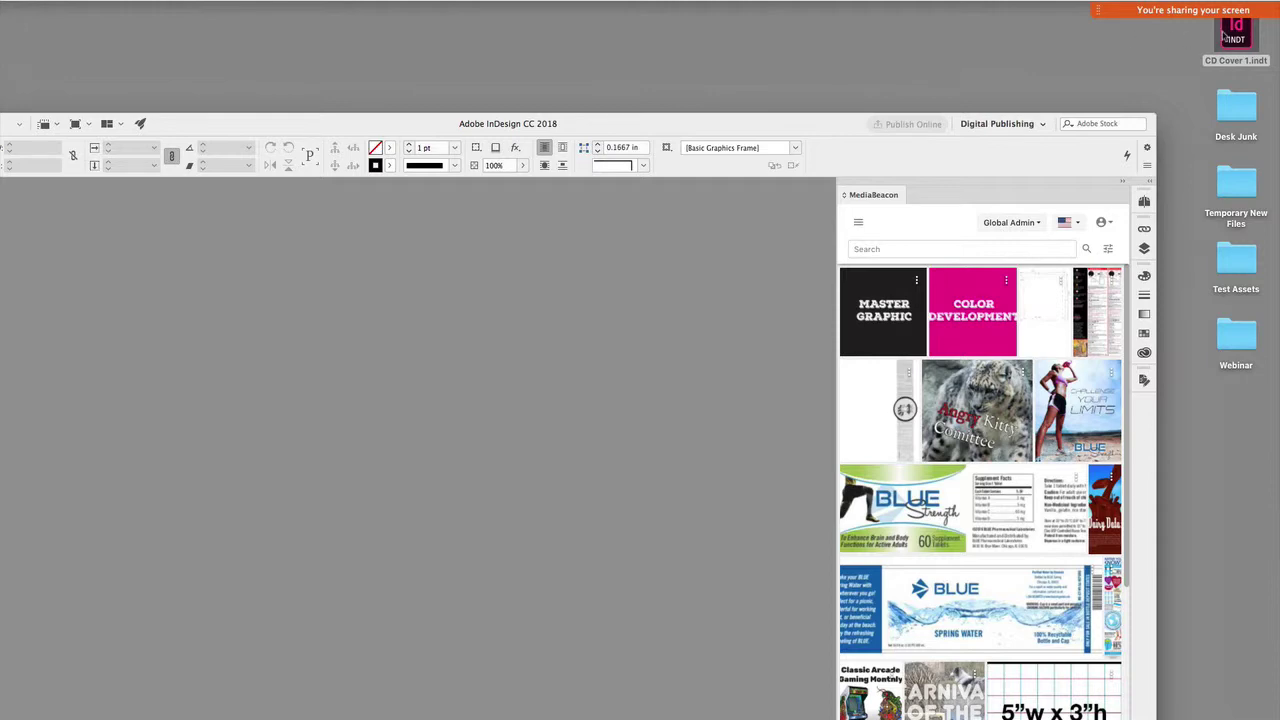
double_click(1222, 36)
left_click_drag(812, 125, 917, 79)
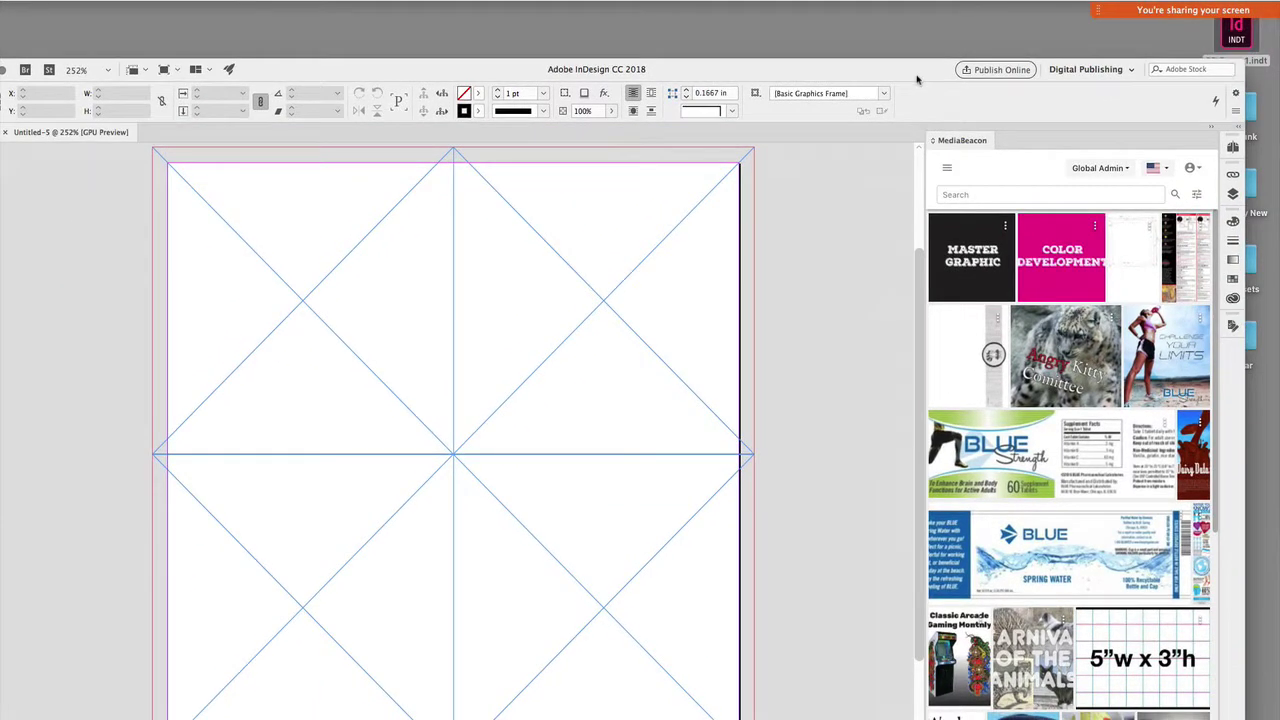
double_click(917, 79)
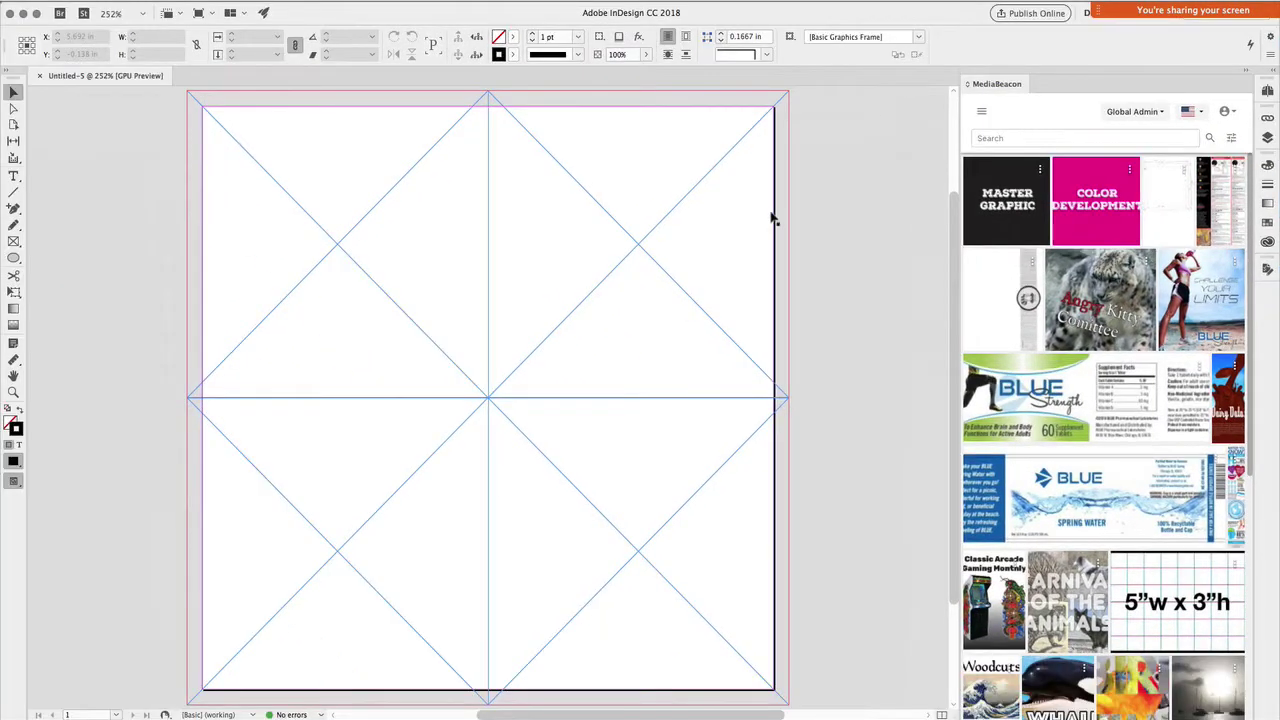
- Delete the extra placeholder frames and stretch the remaining frame to the page bleed
key("Delete")
left_click(430, 326)
key("Delete")
left_click_drag(485, 146, 276, 186)
left_click_drag(487, 397, 790, 668)
scroll(10, 155, "up", 1)
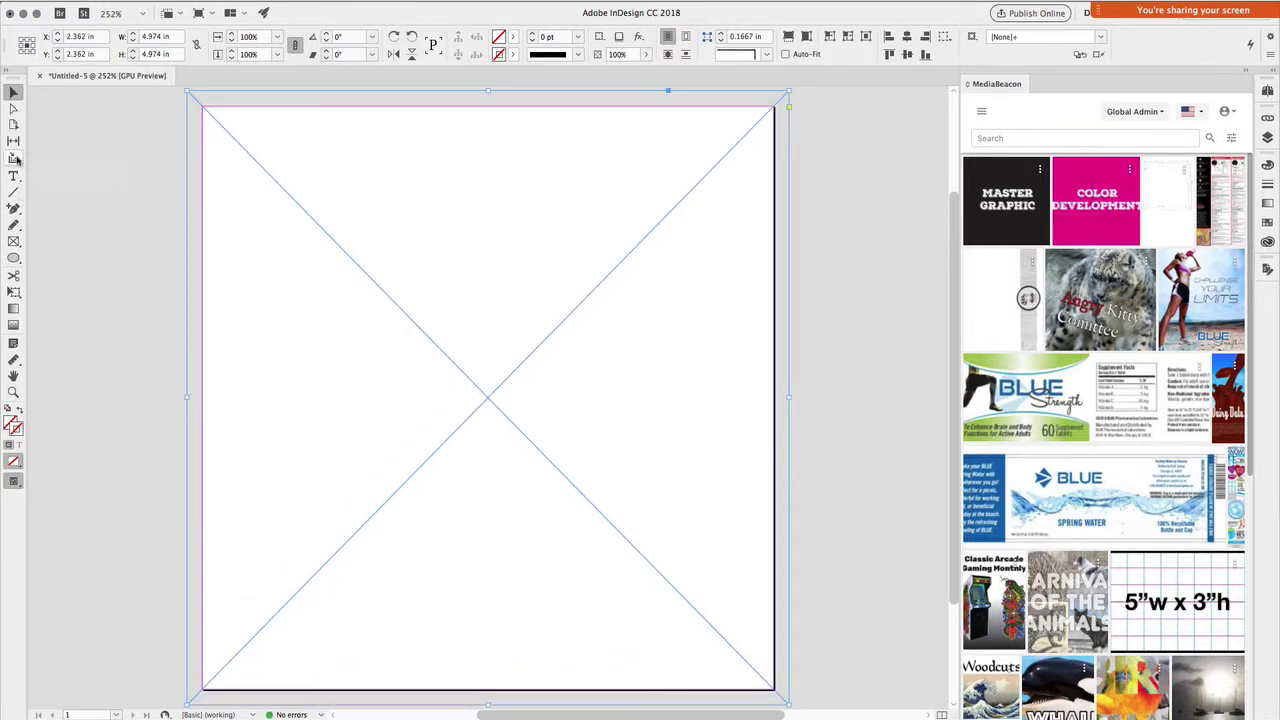
left_click(112, 487)
scroll(1110, 606, "down", 5)
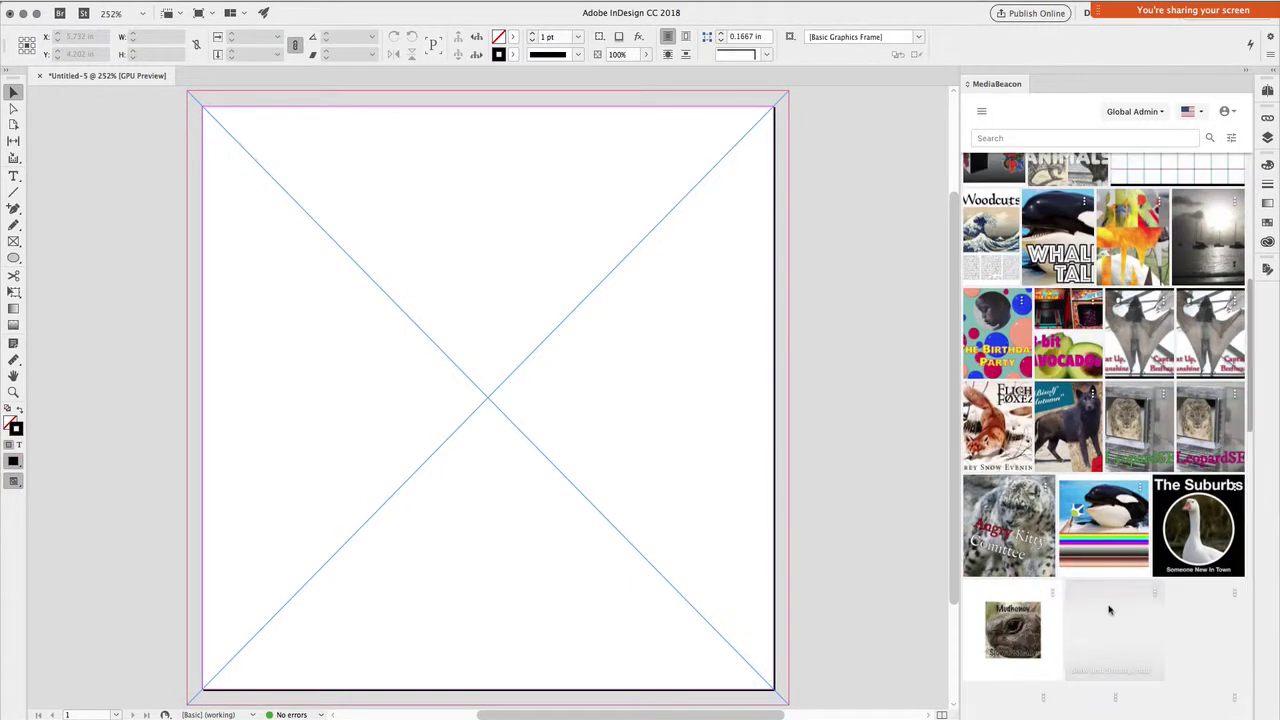
scroll(1112, 610, "down", 10)
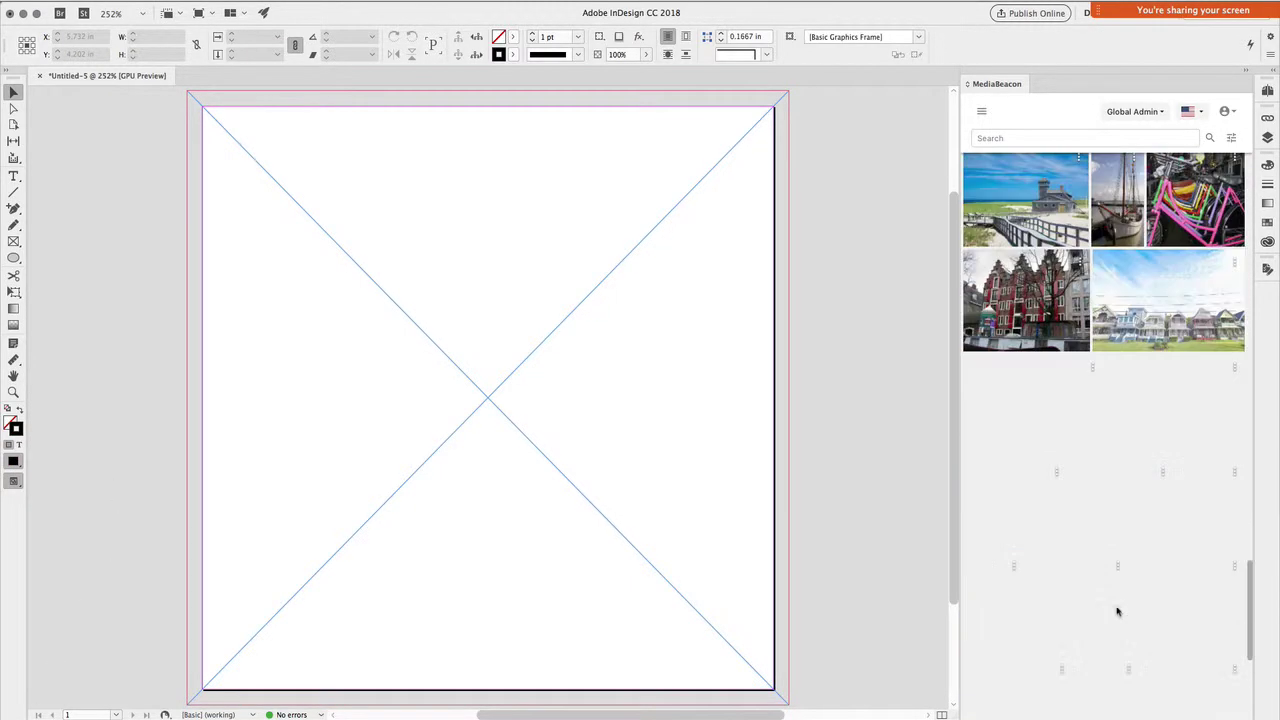
scroll(1118, 611, "down", 10)
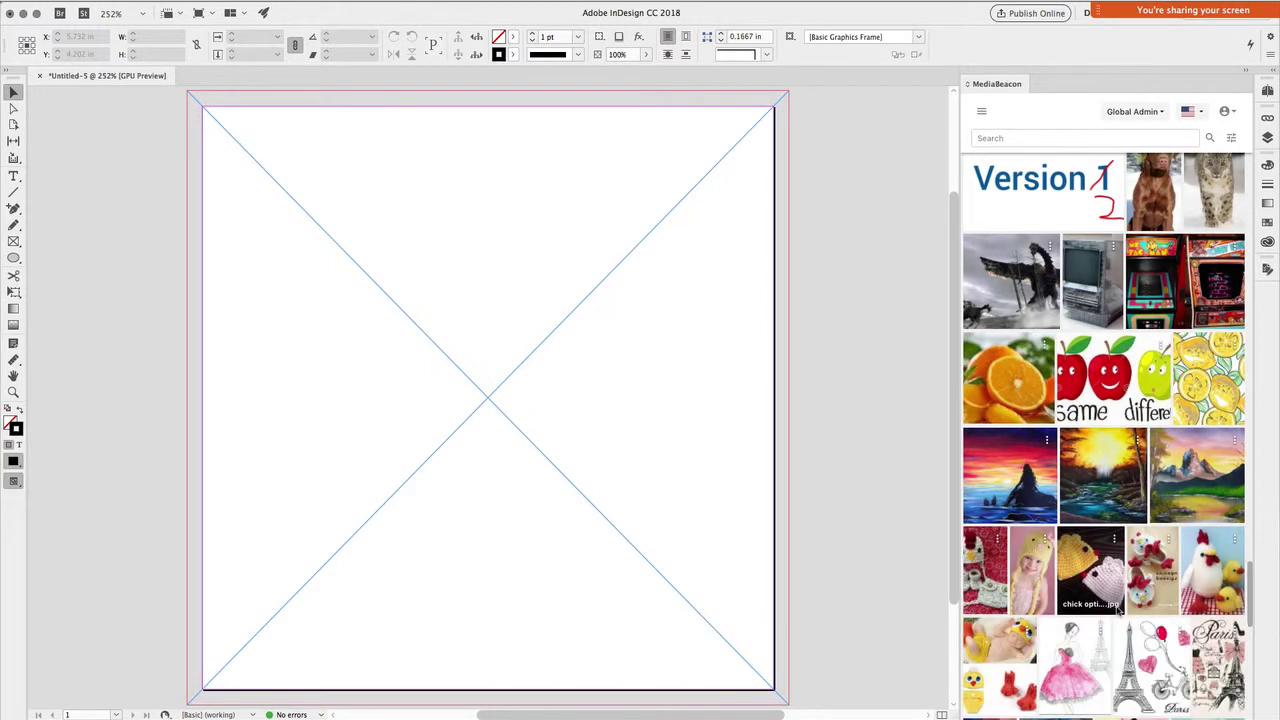
scroll(1053, 397, "up", 2)
scroll(1053, 396, "up", 15)
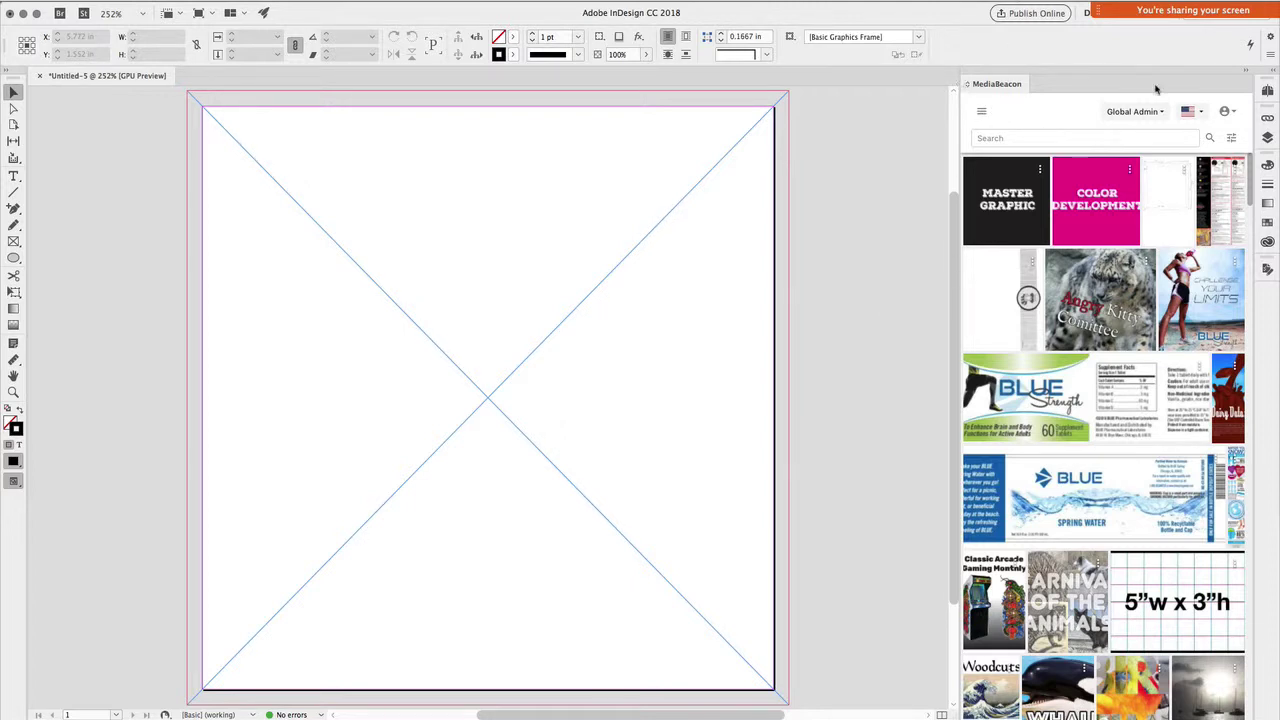
- Collapse the MediaBeacon panel and drag Olive_baboon.psd from the Webinar folder into the frame
left_click(1246, 74)
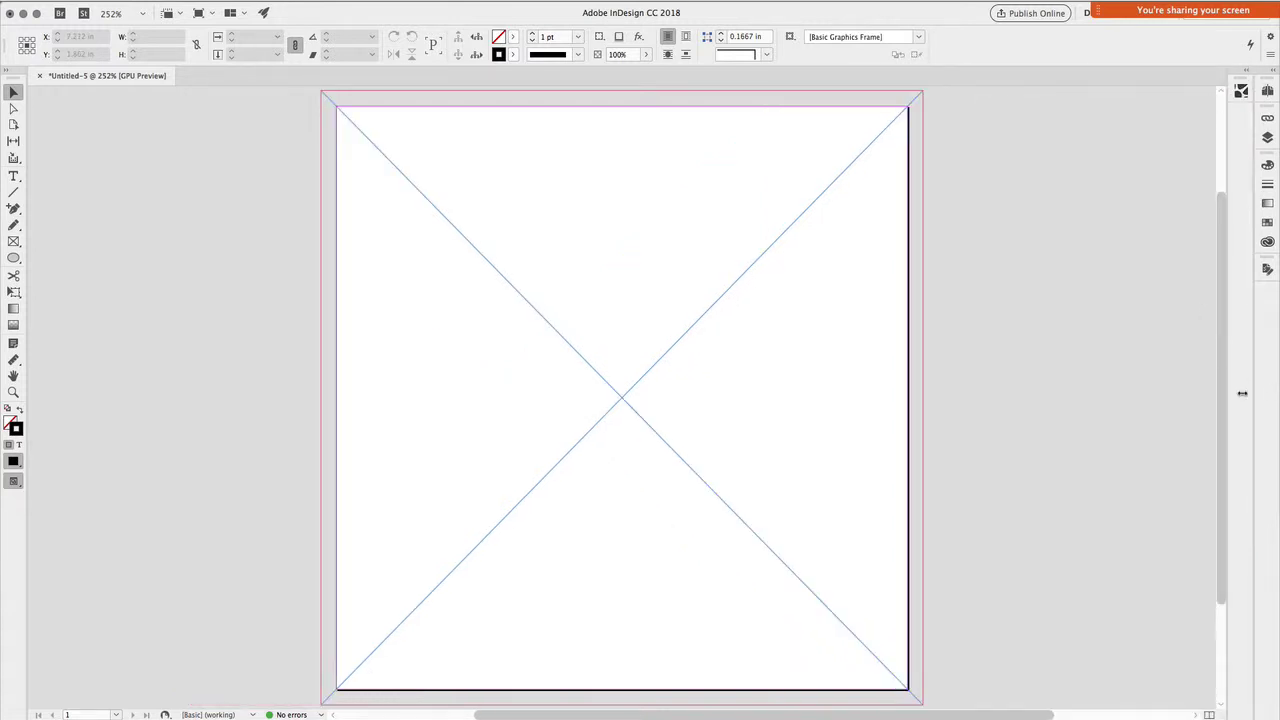
left_click_drag(1217, 395, 1011, 420)
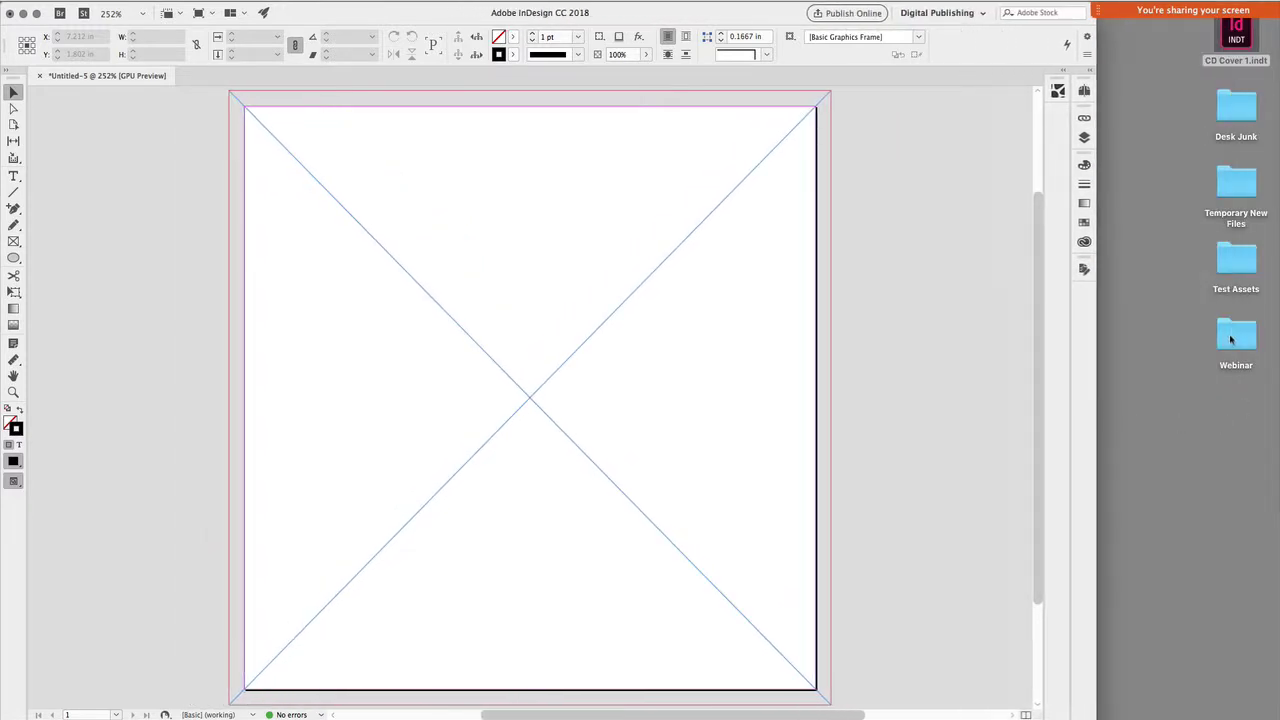
left_click(1230, 340)
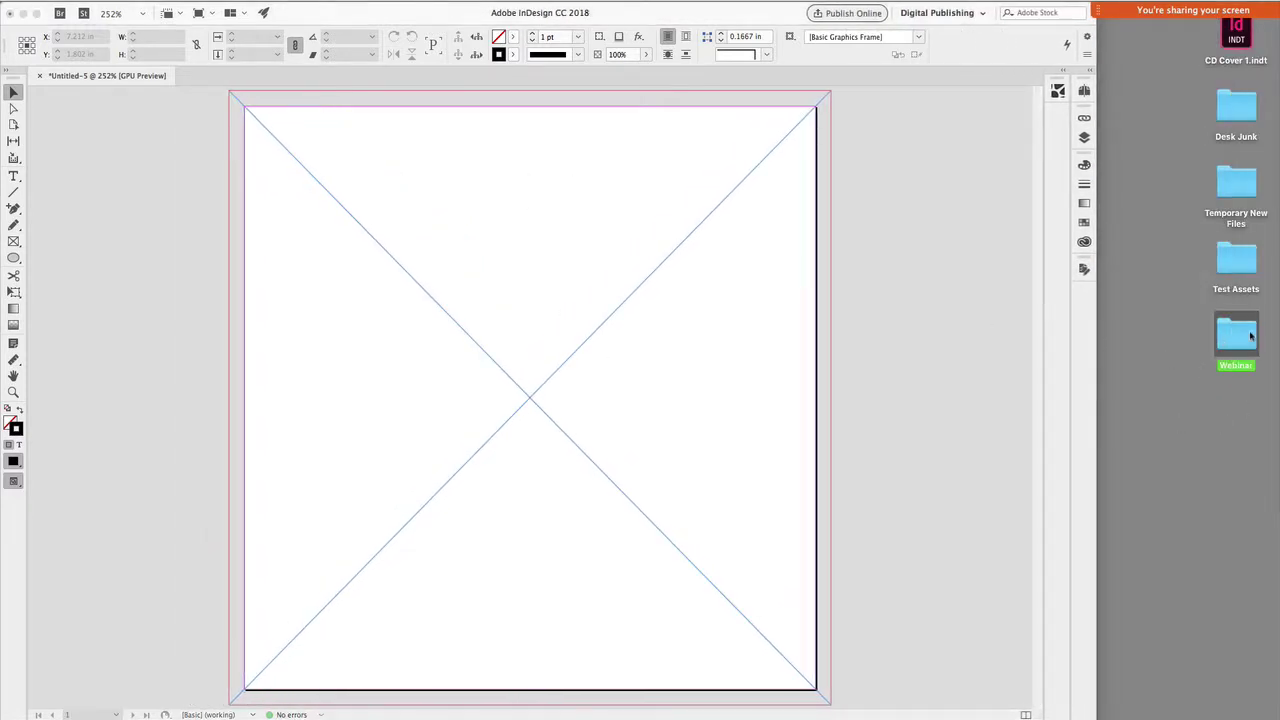
double_click(1233, 343)
left_click_drag(991, 108, 906, 76)
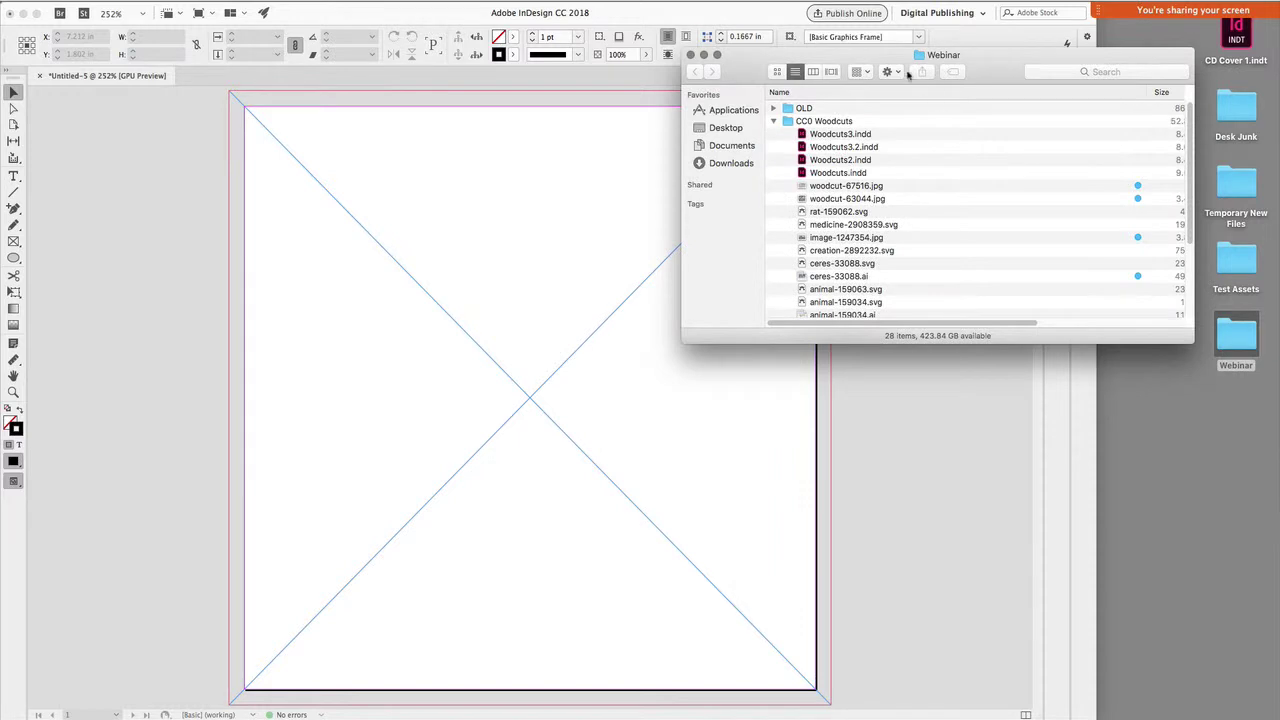
left_click(774, 121)
left_click(886, 163)
left_click(840, 146)
left_click_drag(840, 146, 520, 335)
- Zoom out and scale the frame and baboon photo to 85%
left_click(529, 398)
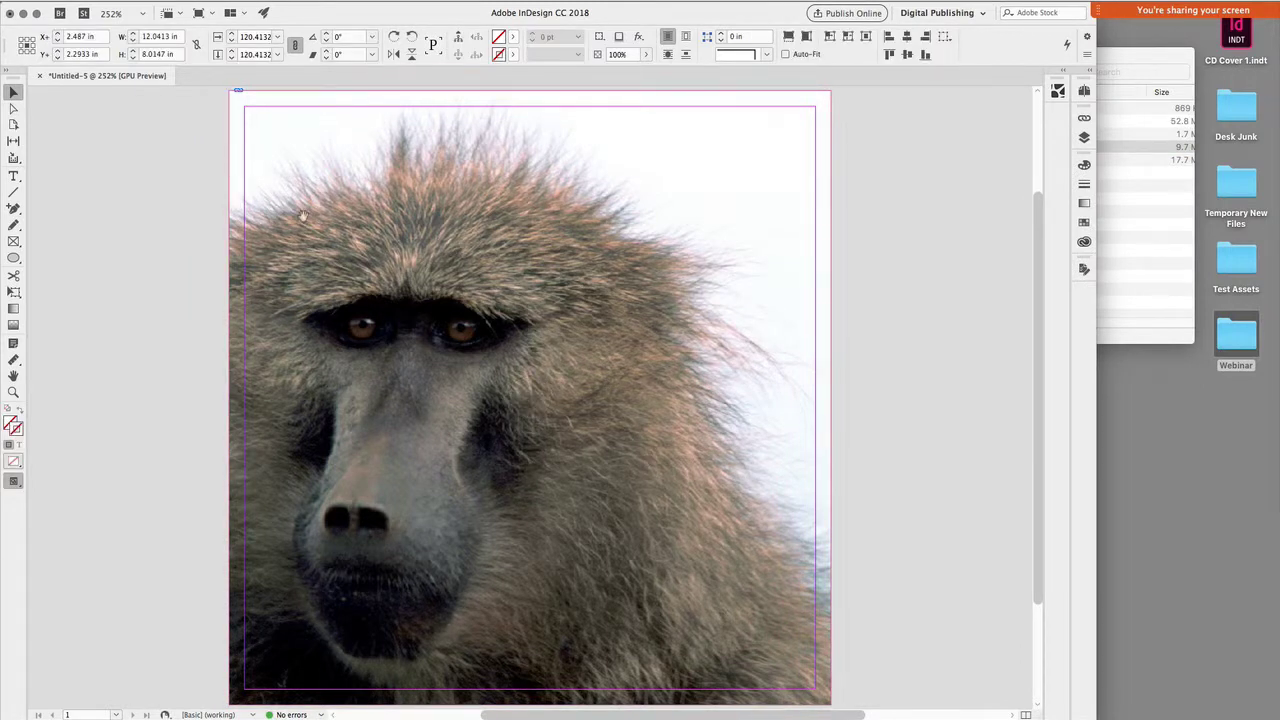
key("super+minus")
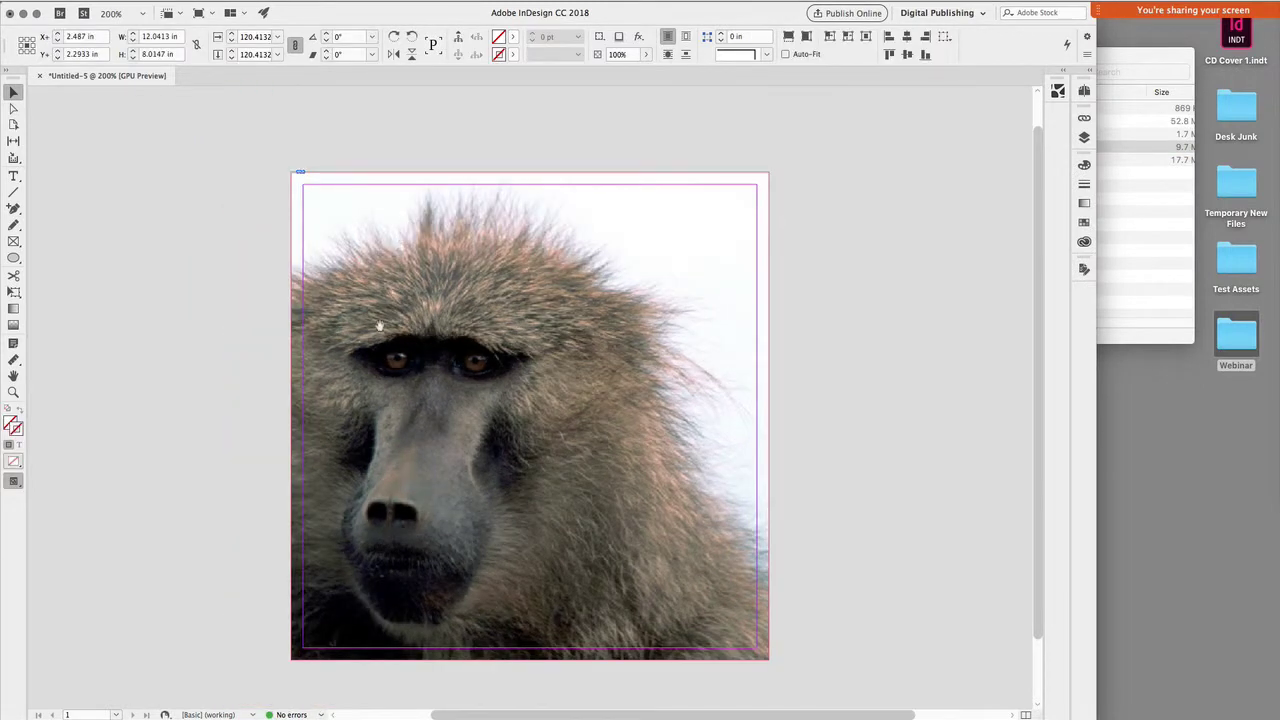
left_click(357, 194)
left_click(256, 40)
type("85")
key("Tab")
type("85")
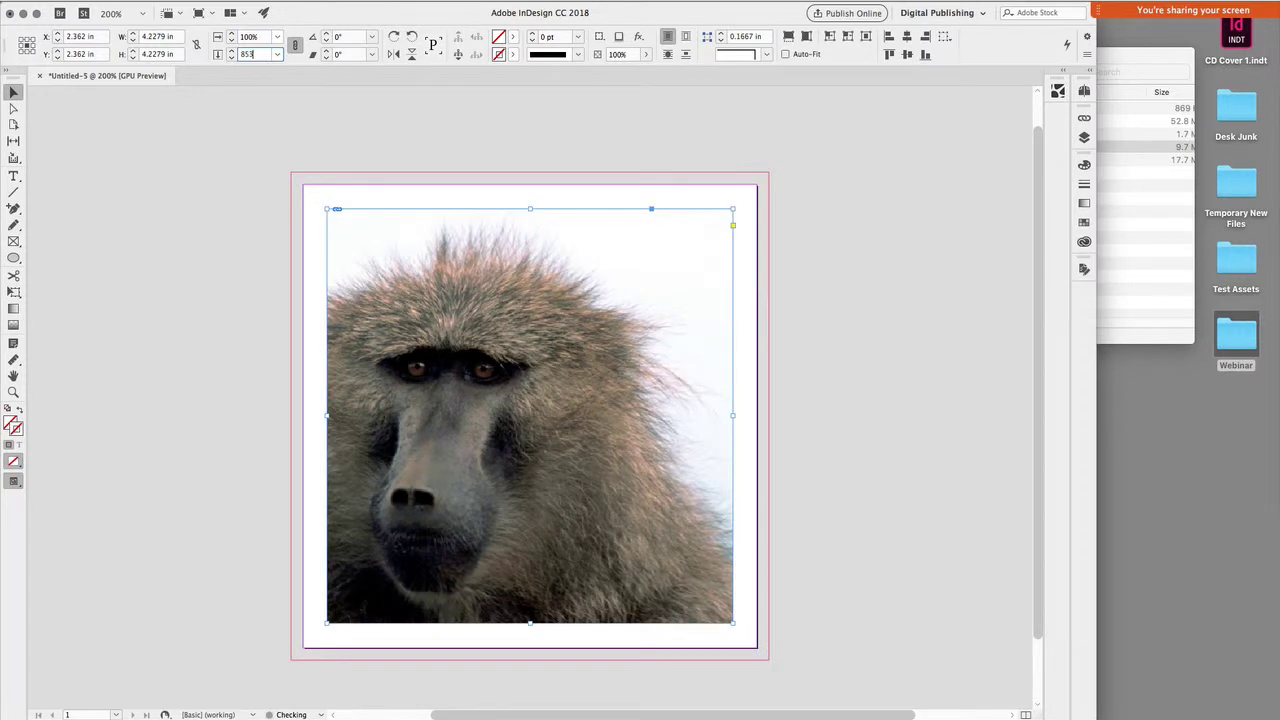
key("Escape")
- Stretch the frame to the bleed and shift the photo right to centre the baboon's face
left_click_drag(326, 207, 291, 172)
left_click_drag(731, 624, 768, 659)
double_click(574, 503)
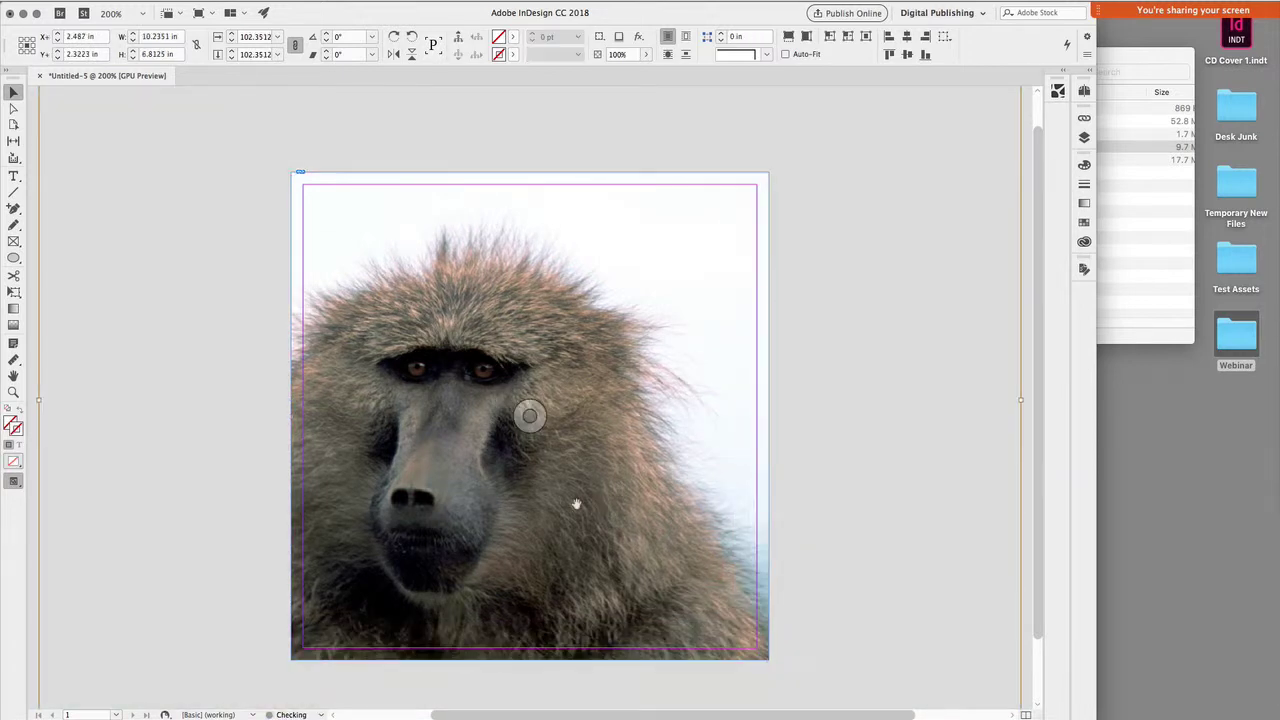
left_click_drag(574, 503, 651, 500)
- Place Cool Shades.psd sunglasses over the baboon's eyes
left_click(897, 266)
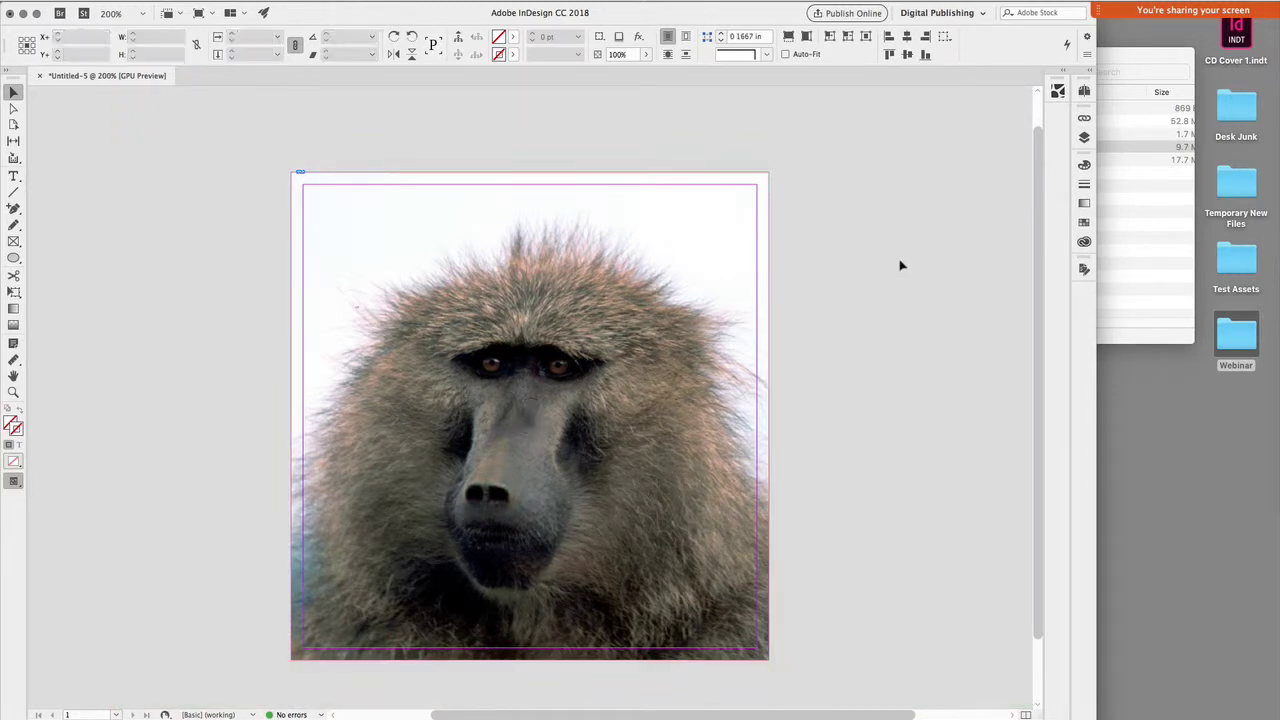
left_click(1148, 209)
left_click(838, 137)
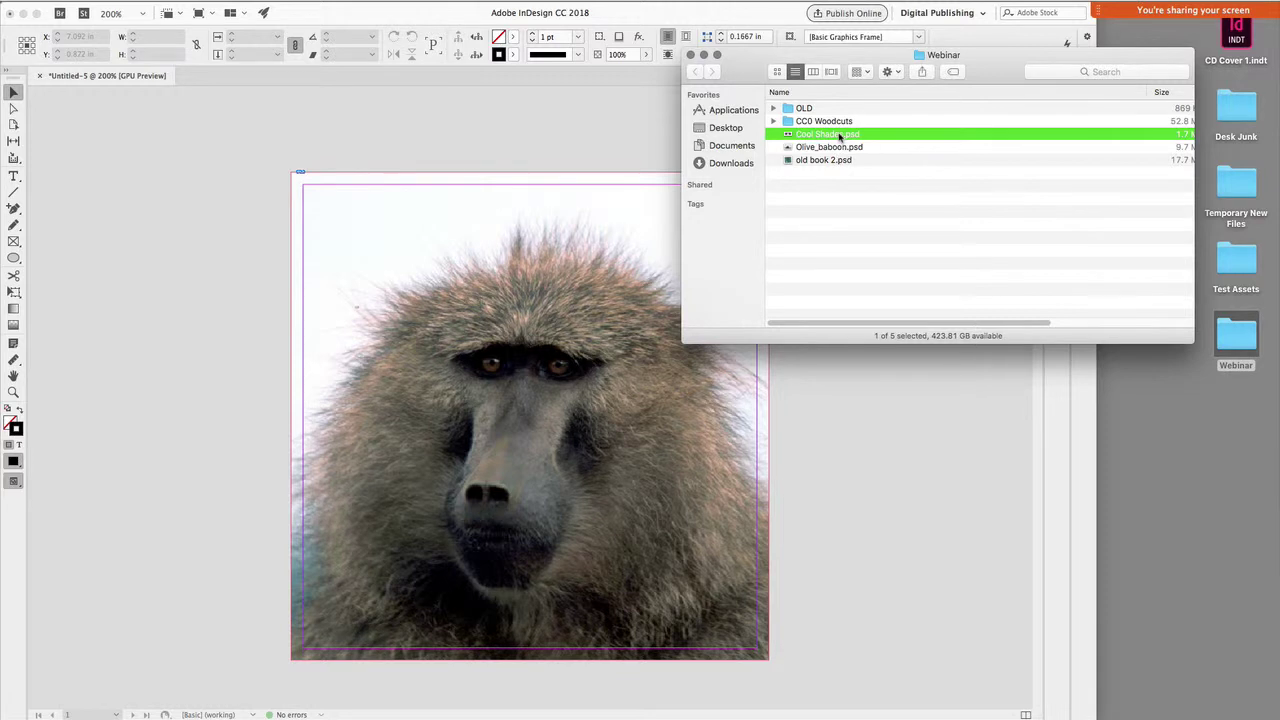
key("Return")
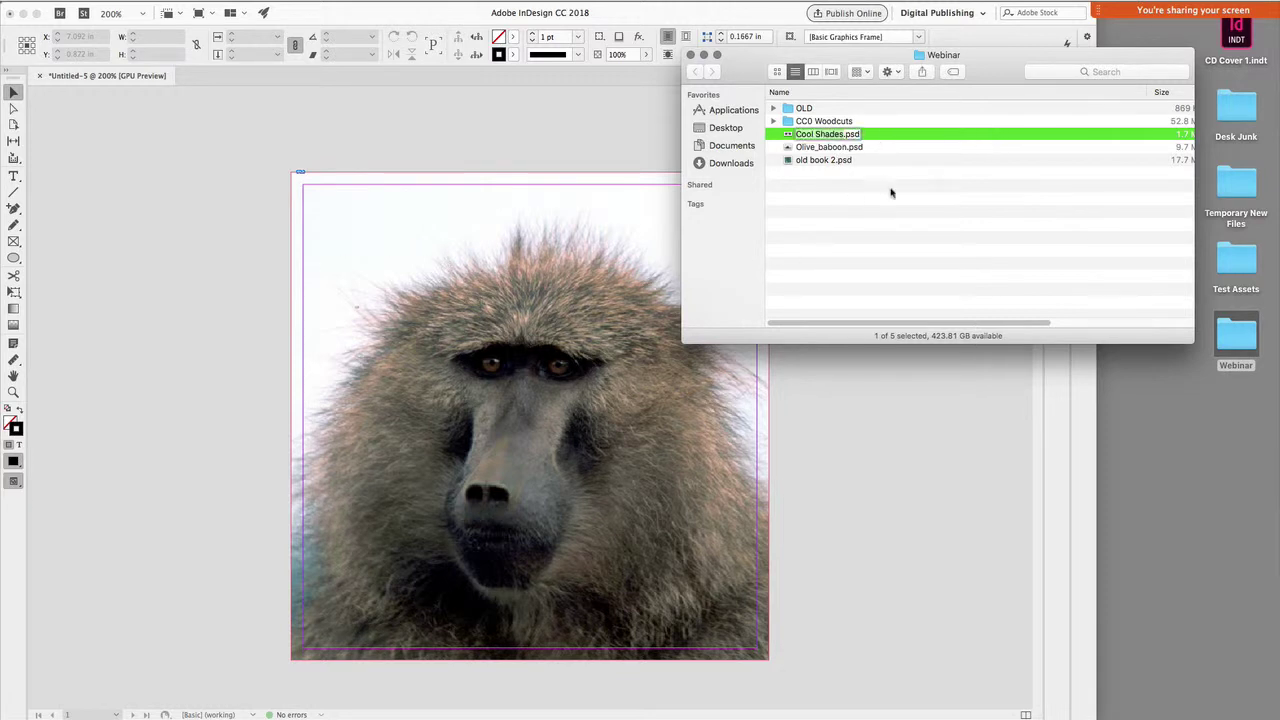
left_click_drag(871, 134, 517, 360)
key("super+z")
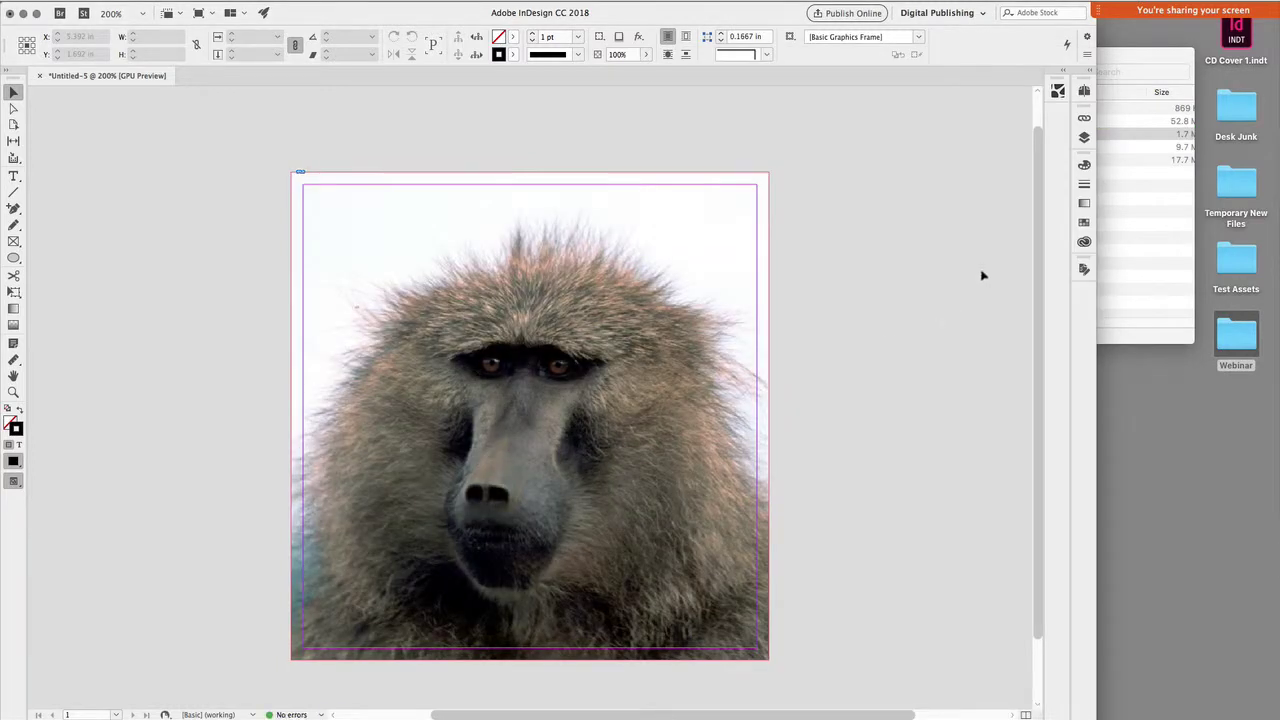
left_click(1134, 181)
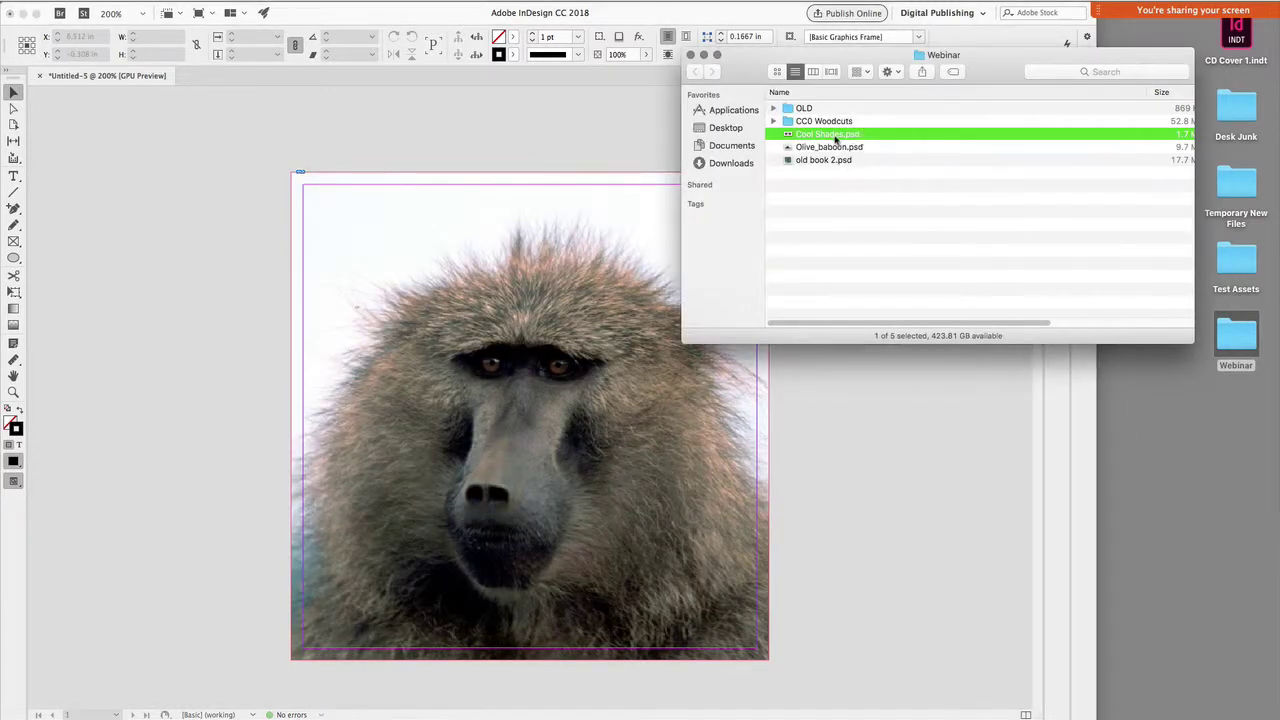
left_click_drag(838, 138, 657, 420)
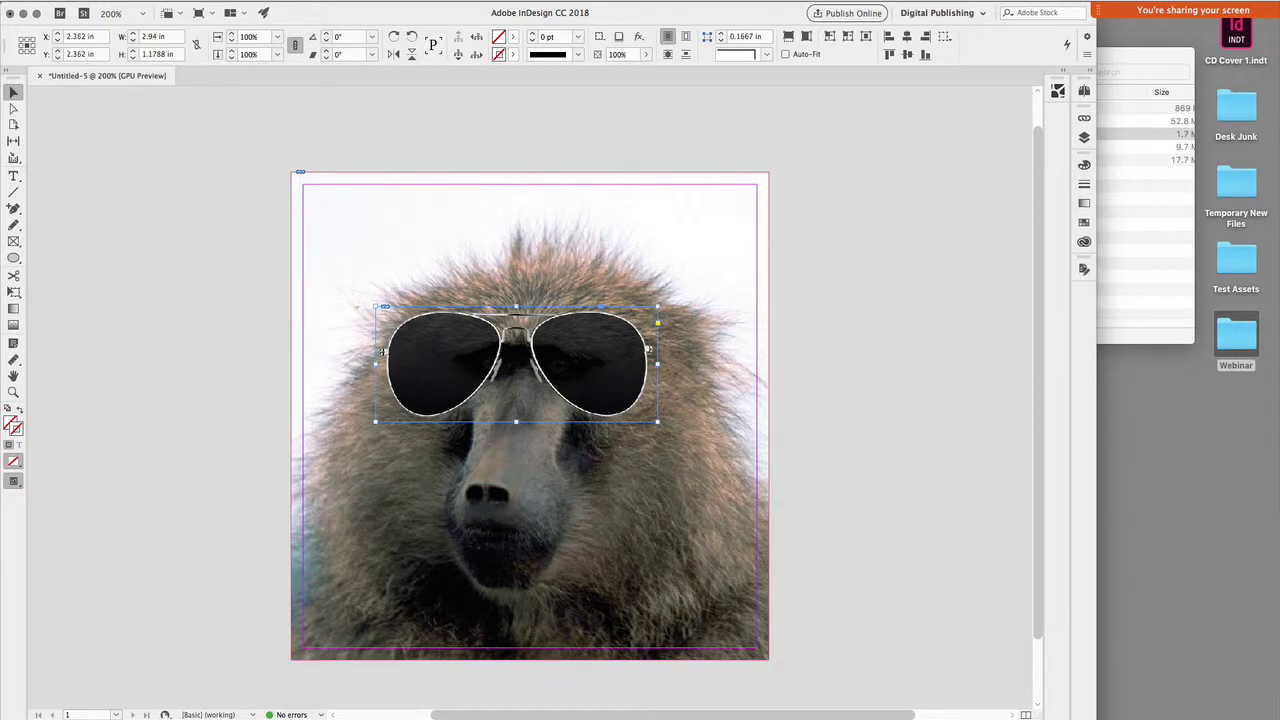
left_click_drag(657, 307, 597, 374)
key("super+z")
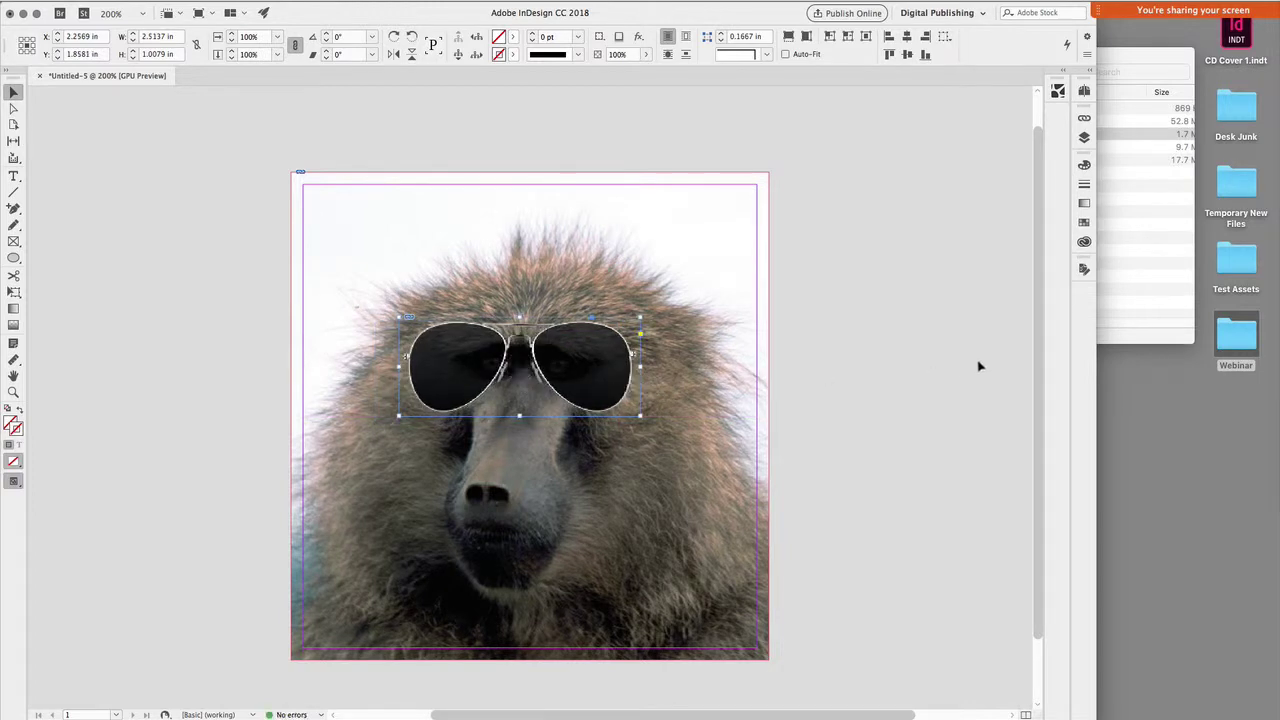
- Place old book 2.psd on the page and move it below the baboon's nose
left_click(978, 364)
left_click(1134, 229)
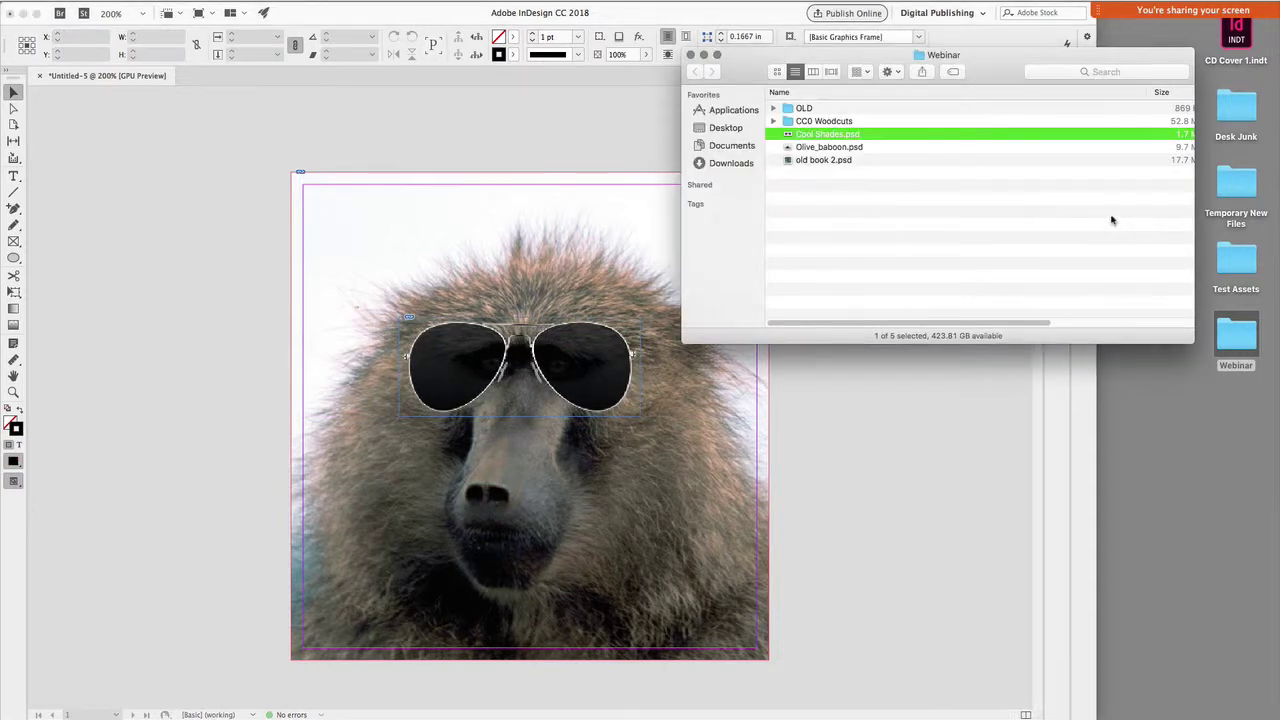
left_click(840, 160)
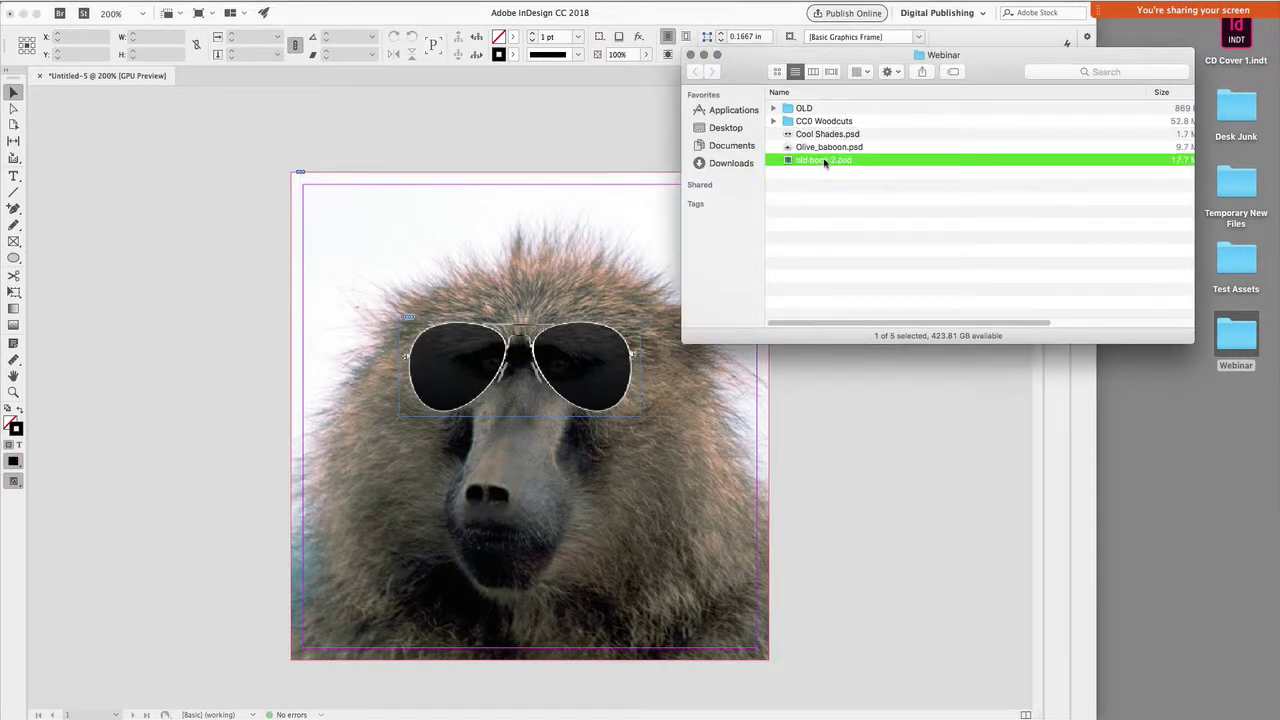
left_click(817, 163)
left_click_drag(789, 162, 848, 403)
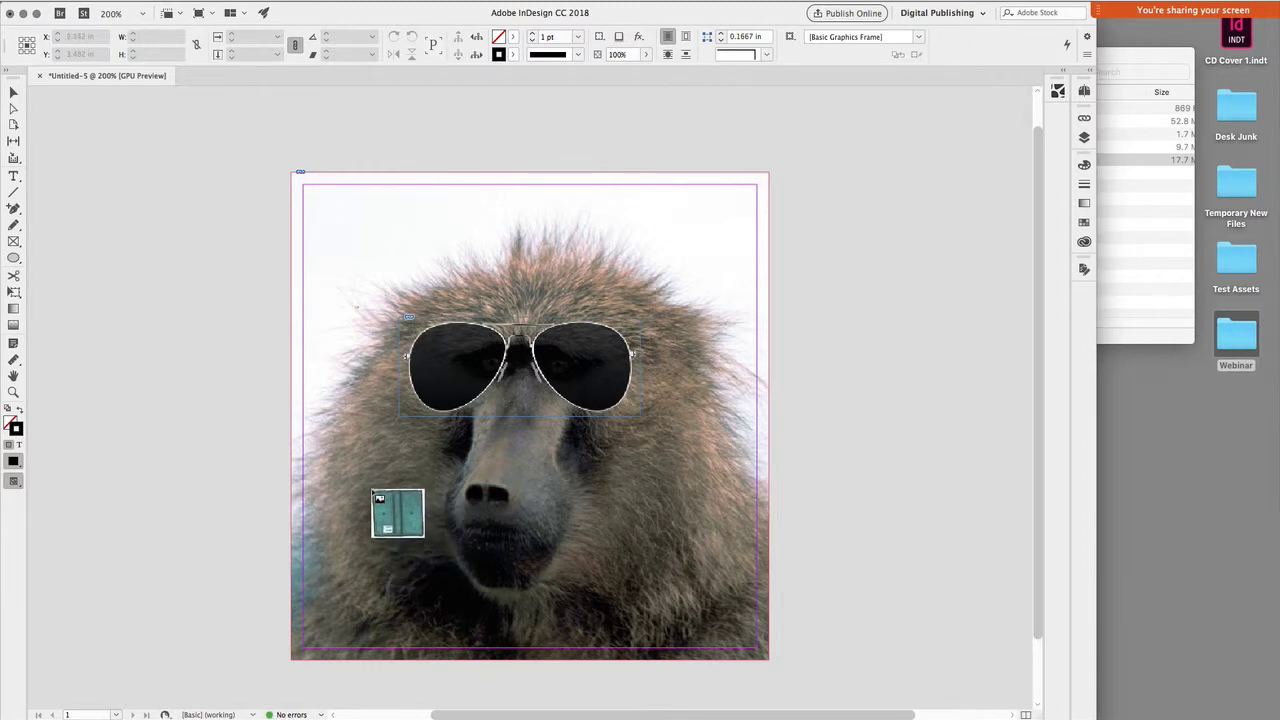
left_click(370, 487)
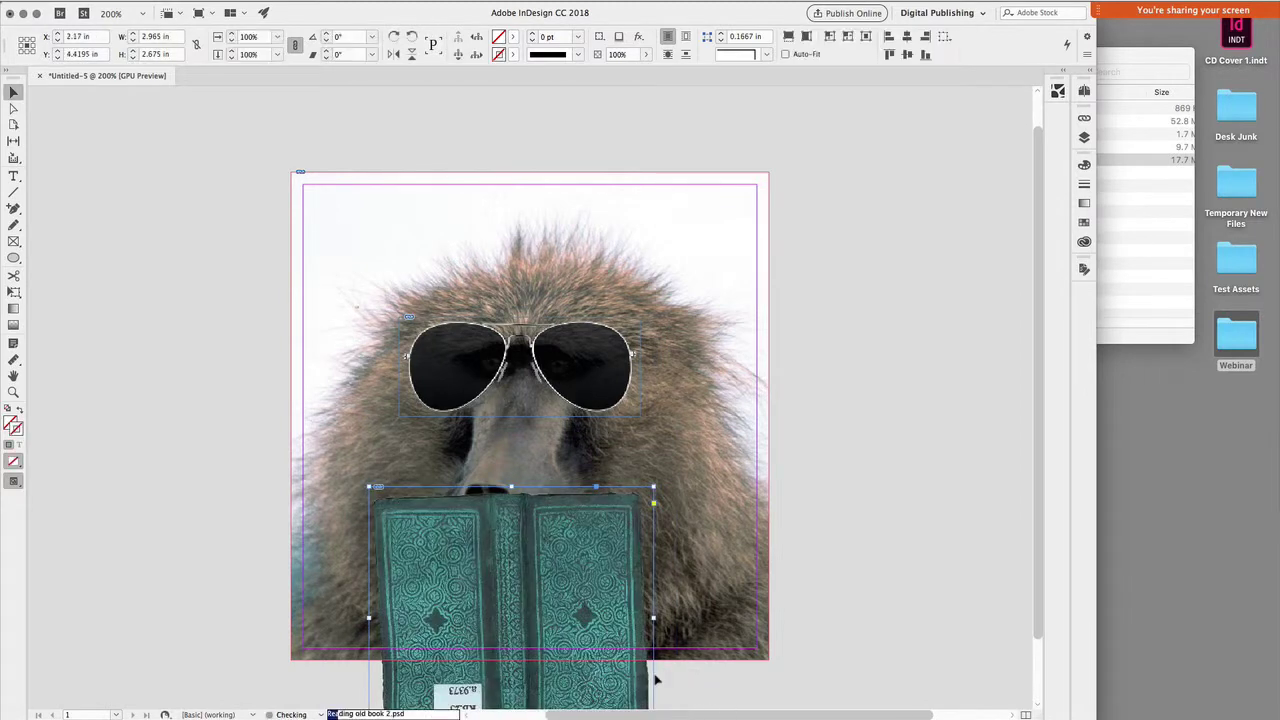
left_click_drag(613, 637, 624, 629)
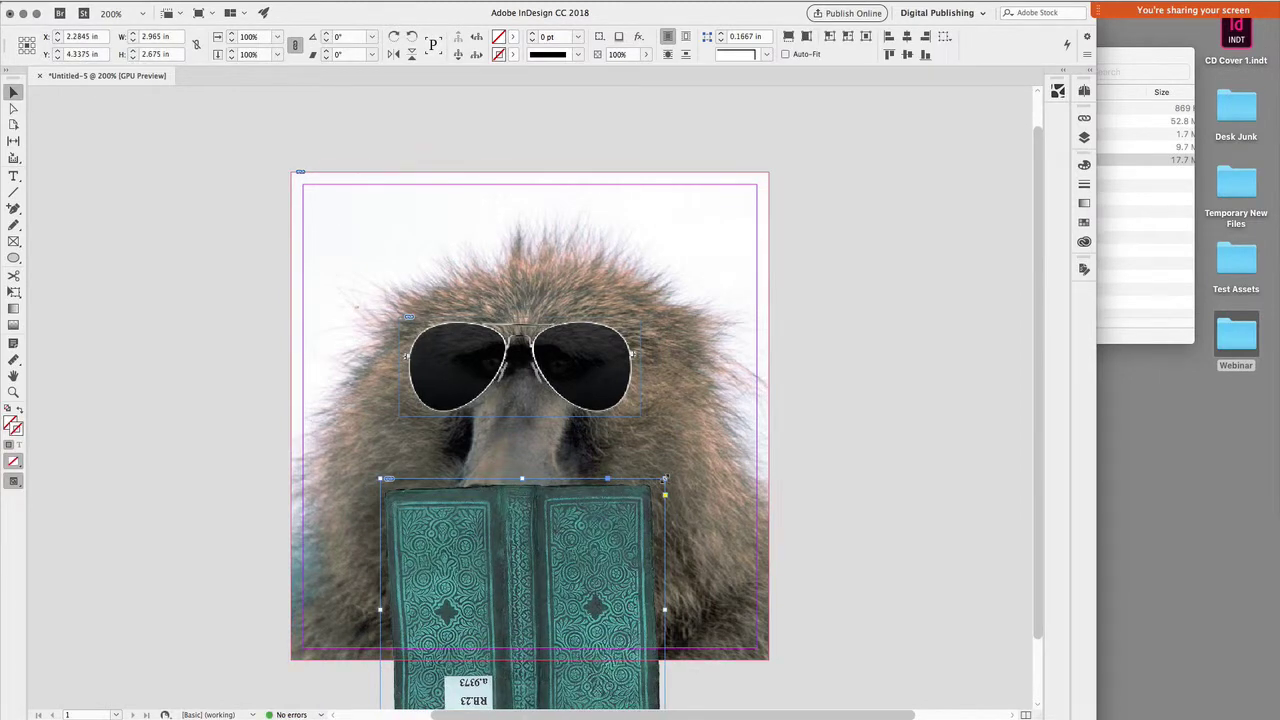
left_click_drag(680, 507, 757, 543)
key("super+z")
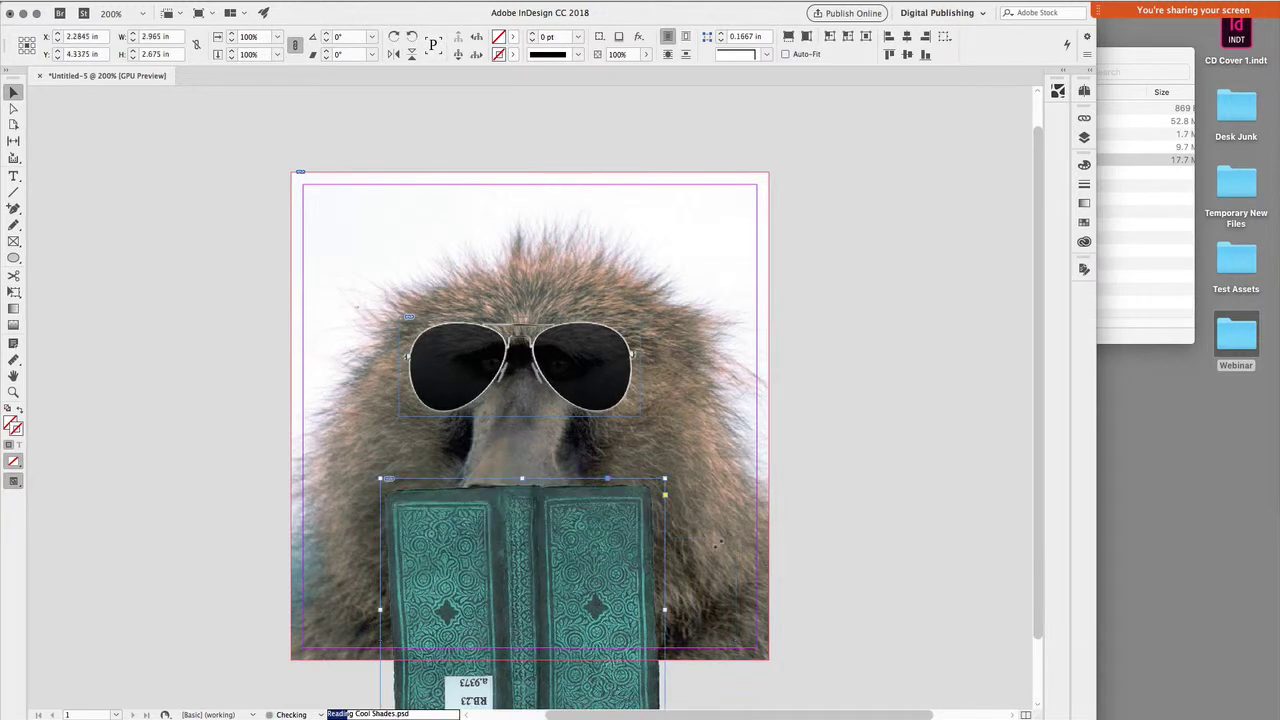
left_click_drag(602, 578, 592, 654)
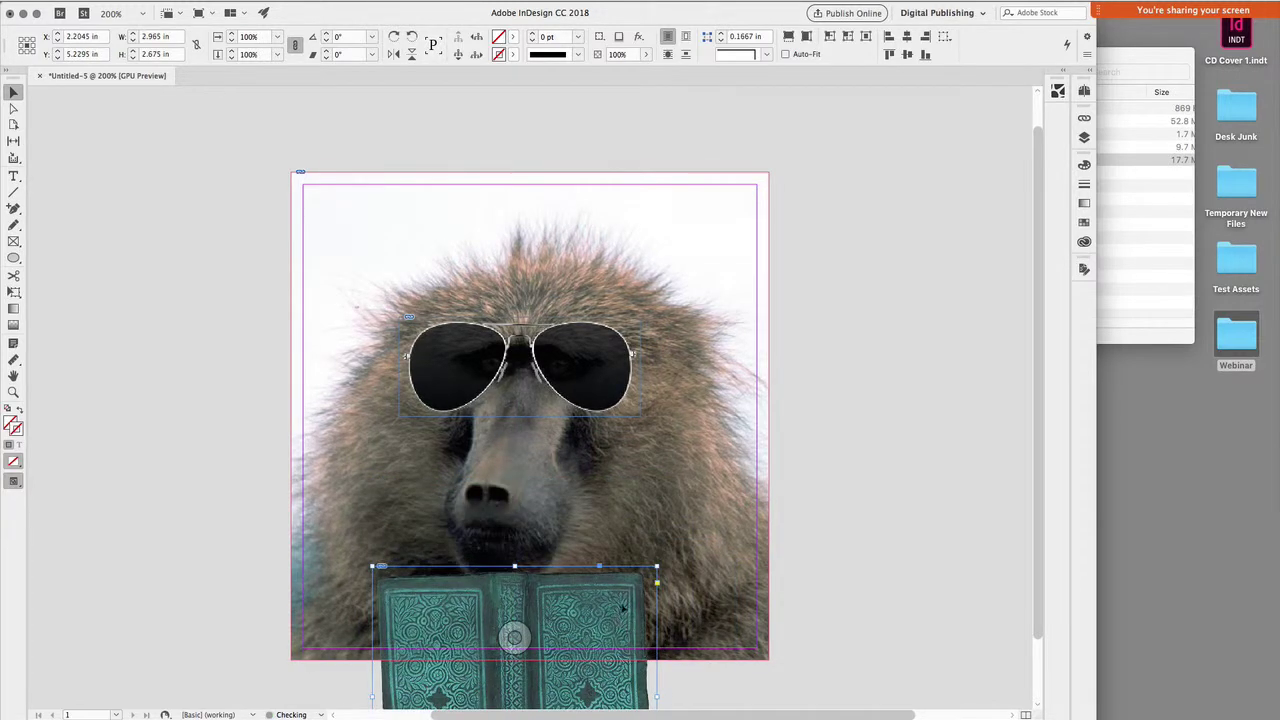
- Deselect everything and switch to Preview mode without guides
left_click(670, 508)
left_click(812, 567)
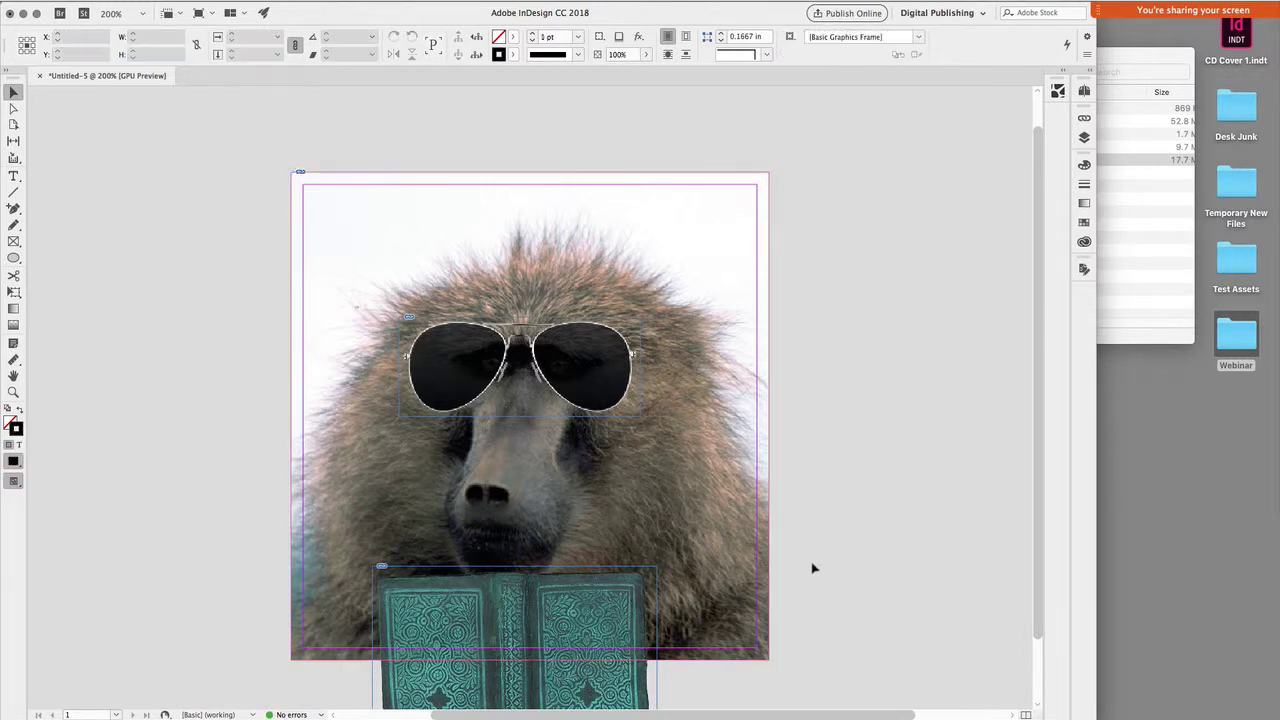
key("w")
key("w")
- Switch to Illustrator and create a new document with the artboard fitted to the window
mouse_move(540, 712)
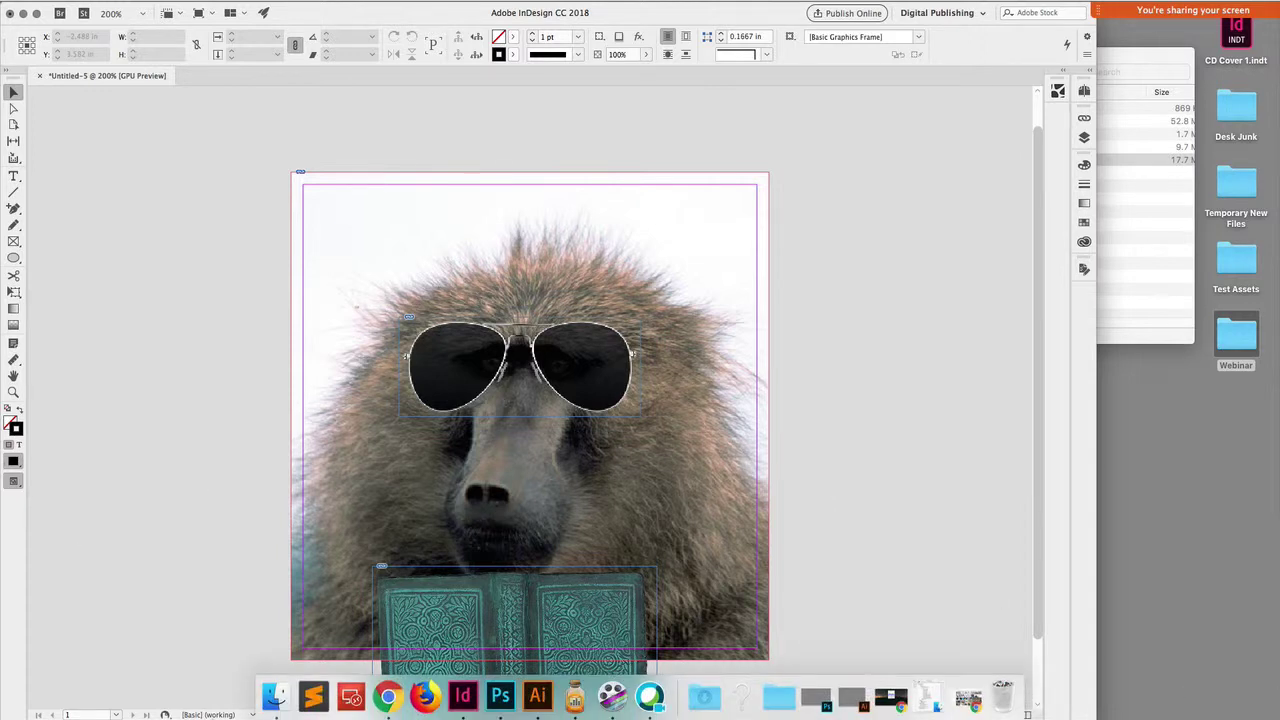
left_click(538, 697)
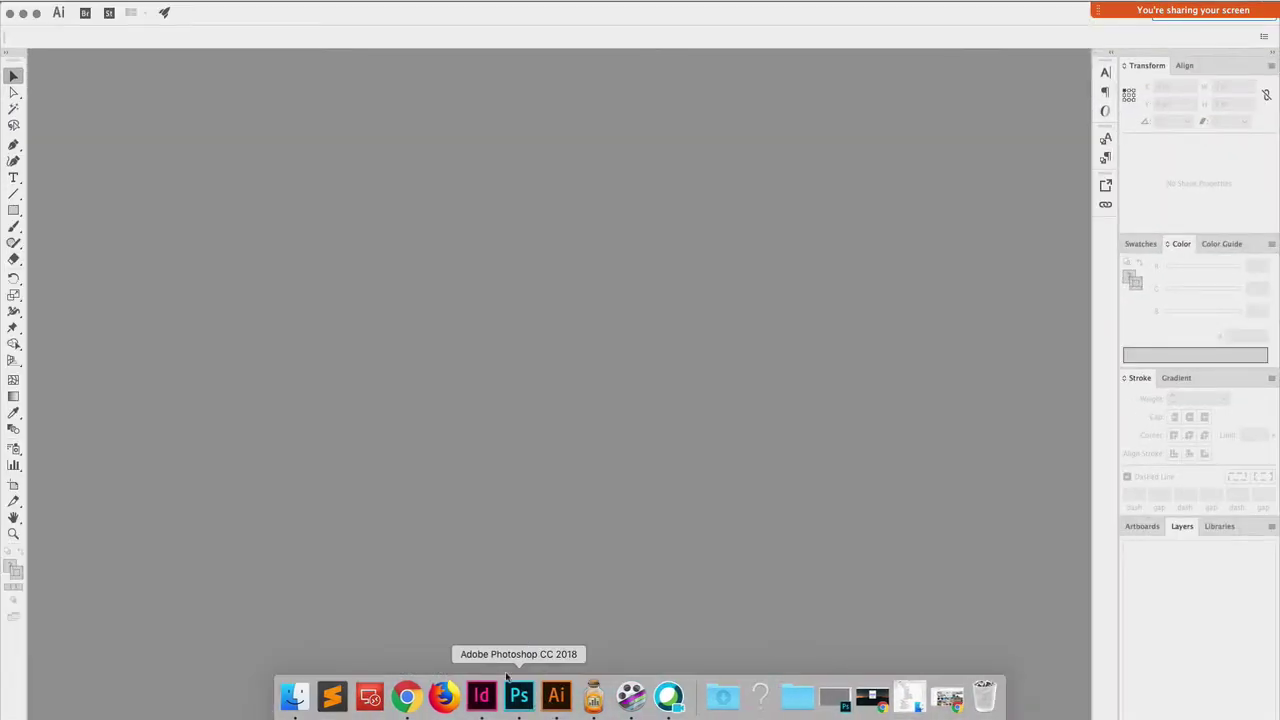
key("super+n")
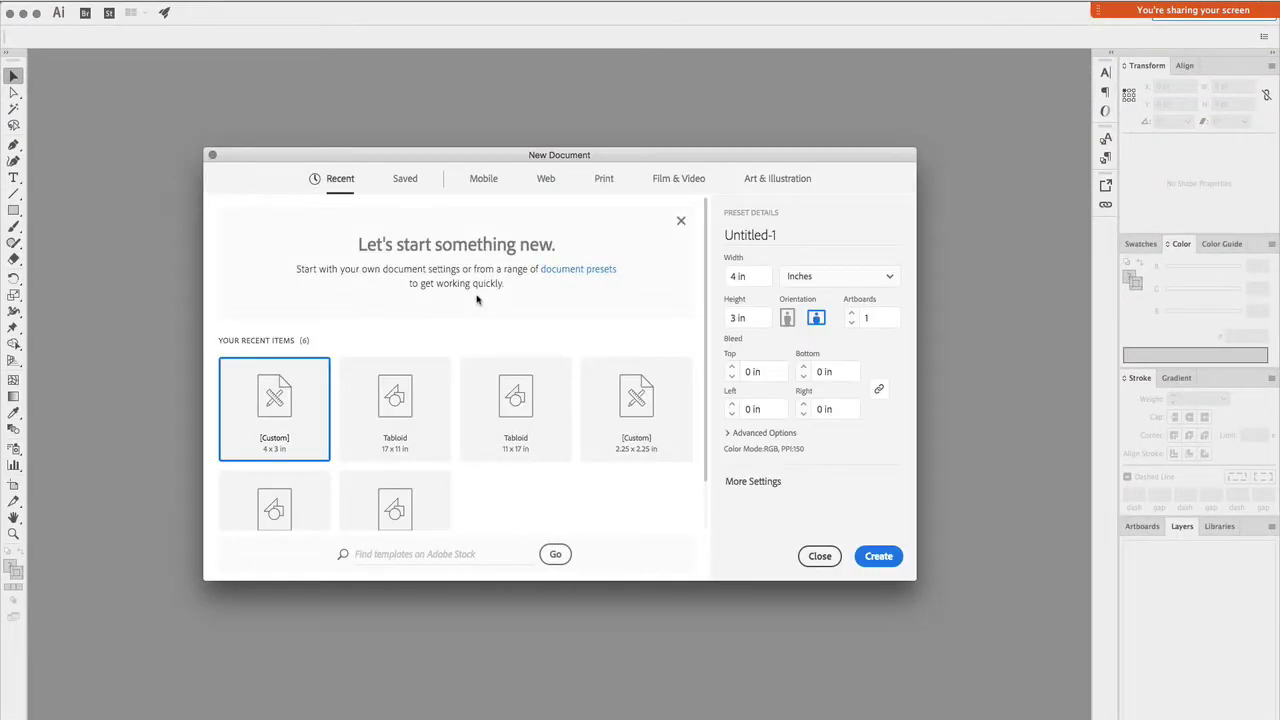
left_click(752, 275)
key("Escape")
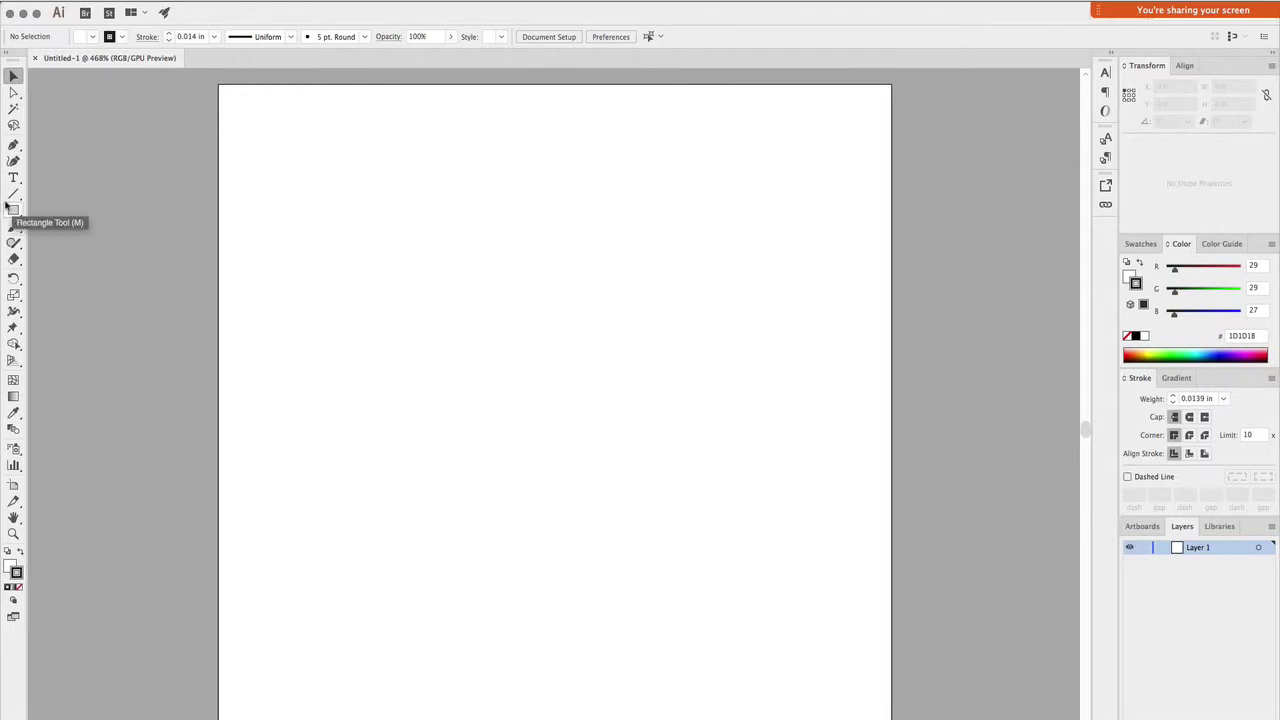
left_click(30, 13)
key("super+0")
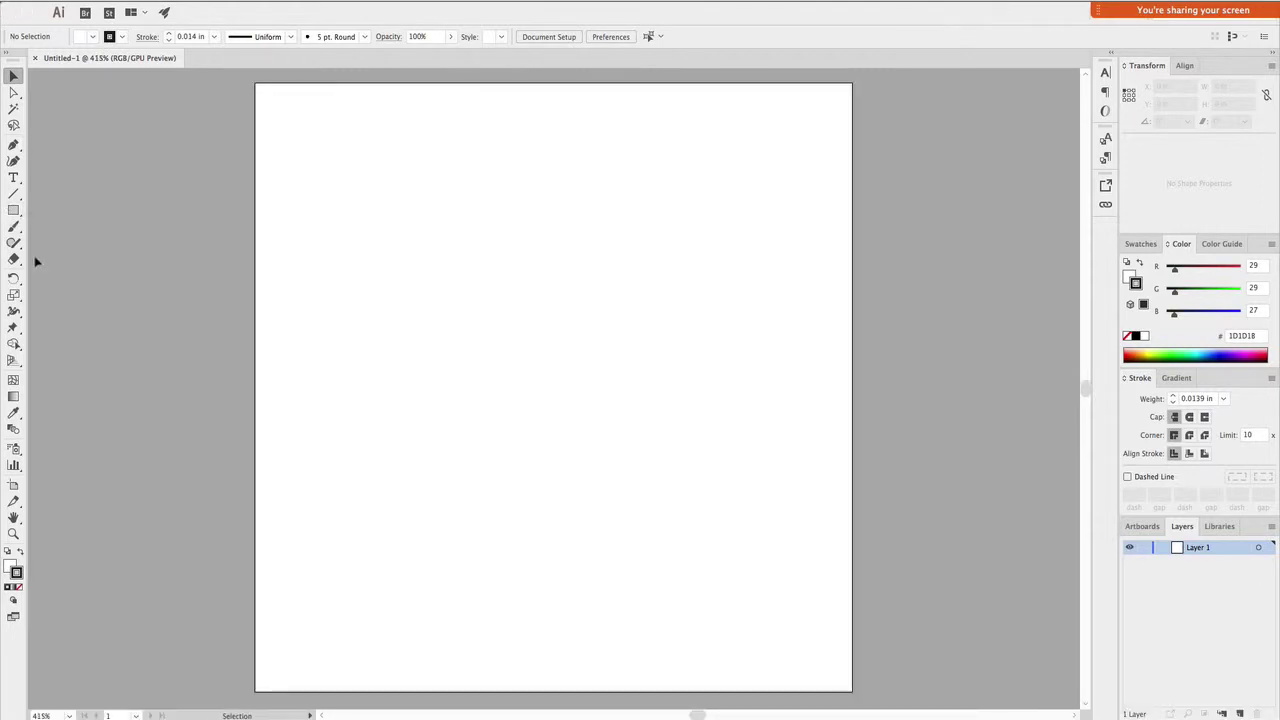
- Draw a circle on the artboard and delete its bottom anchor to leave the upper arc
left_click_drag(13, 210, 75, 243)
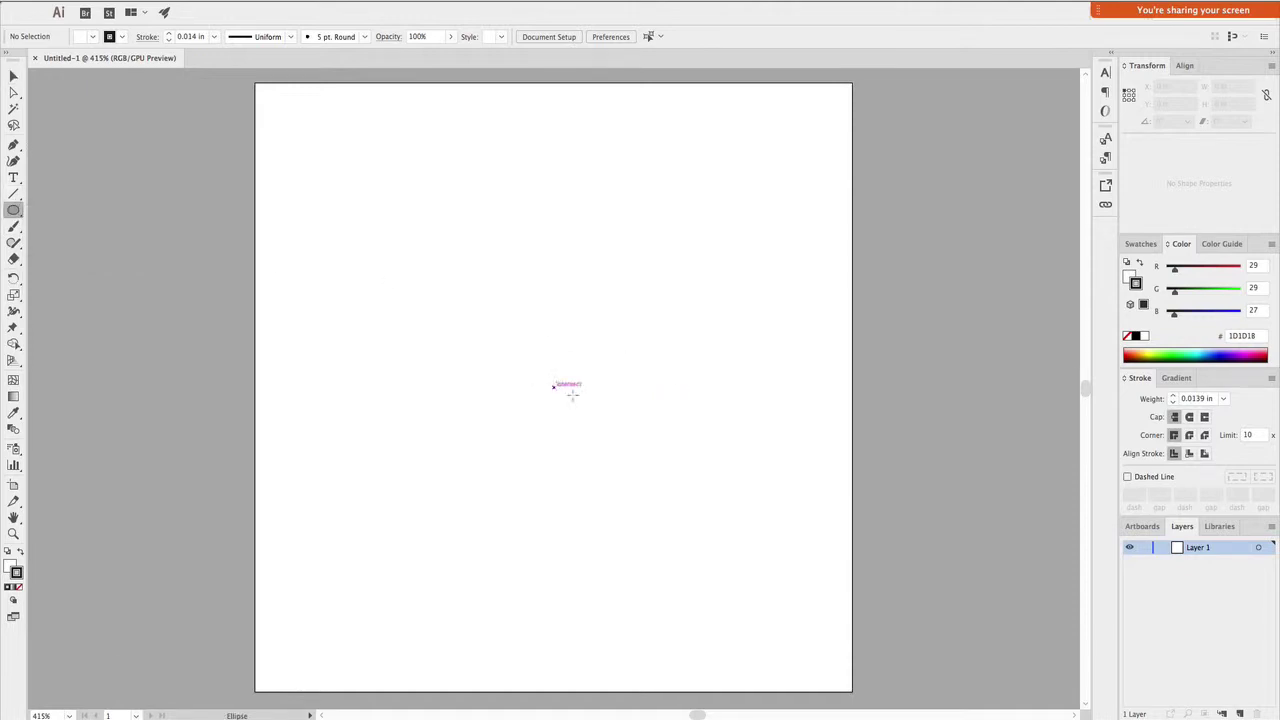
left_click_drag(553, 387, 783, 490)
key("v")
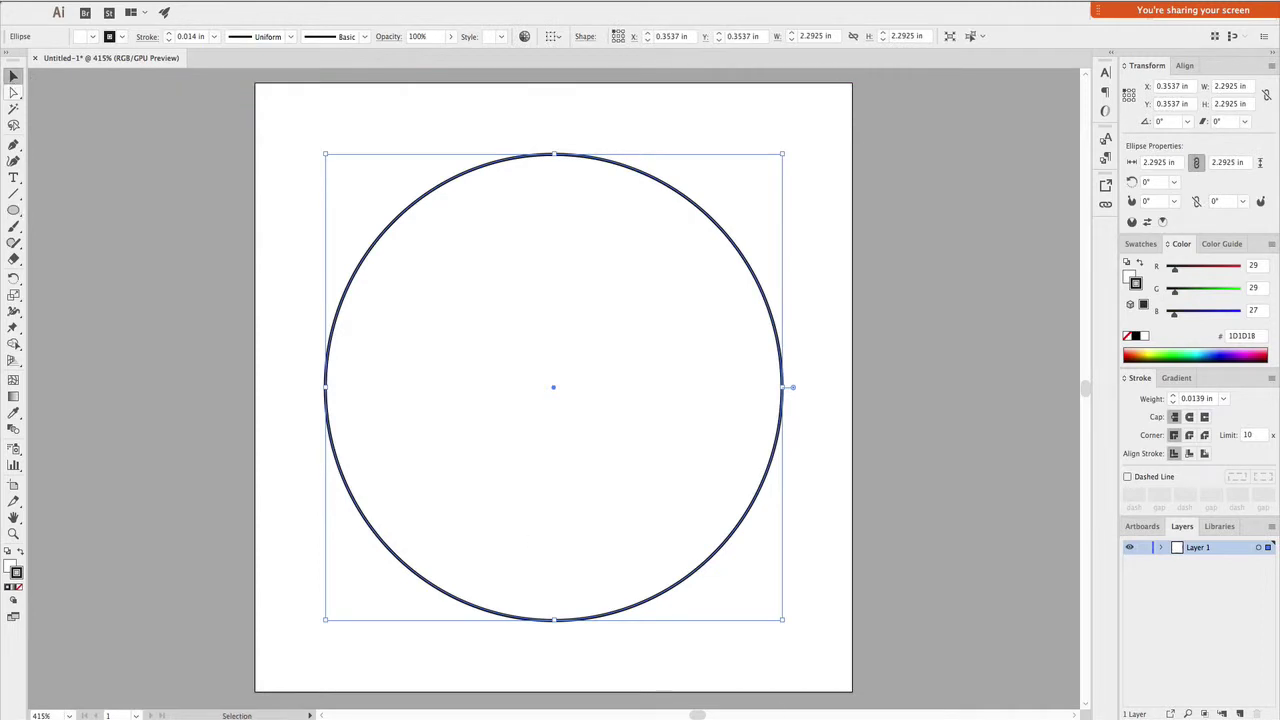
key("Delete")
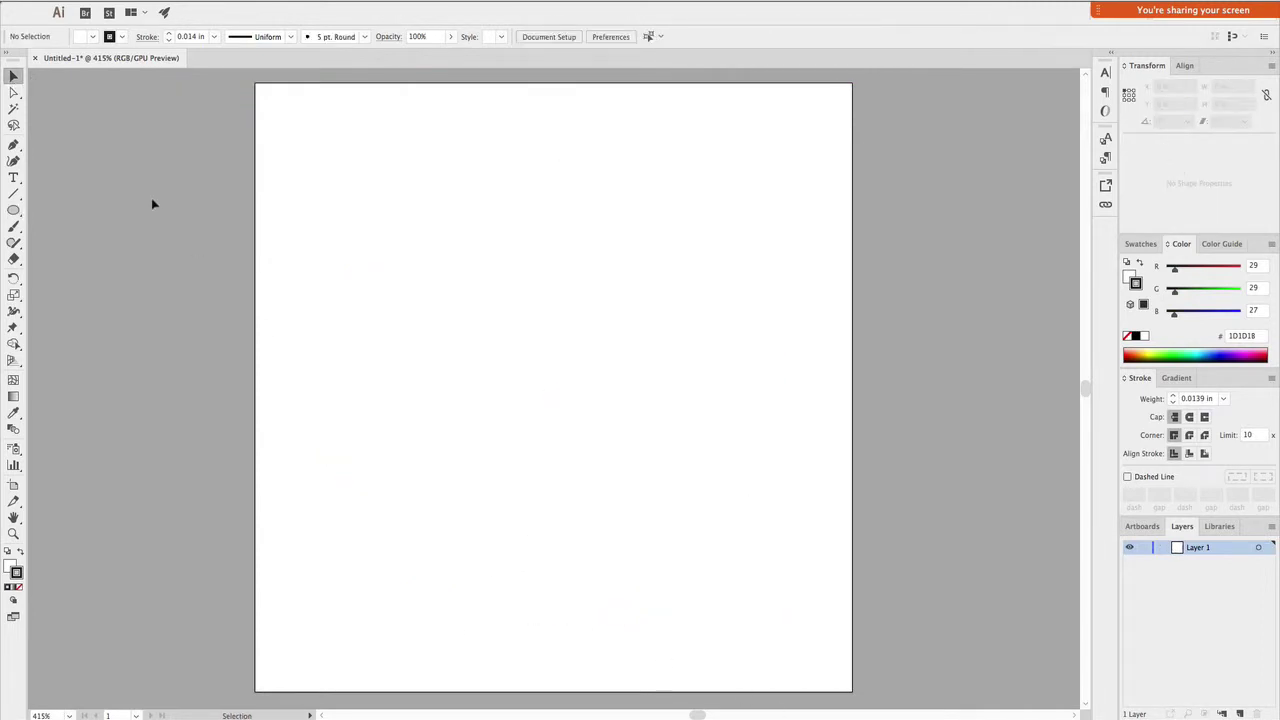
key("super+z")
left_click(14, 91)
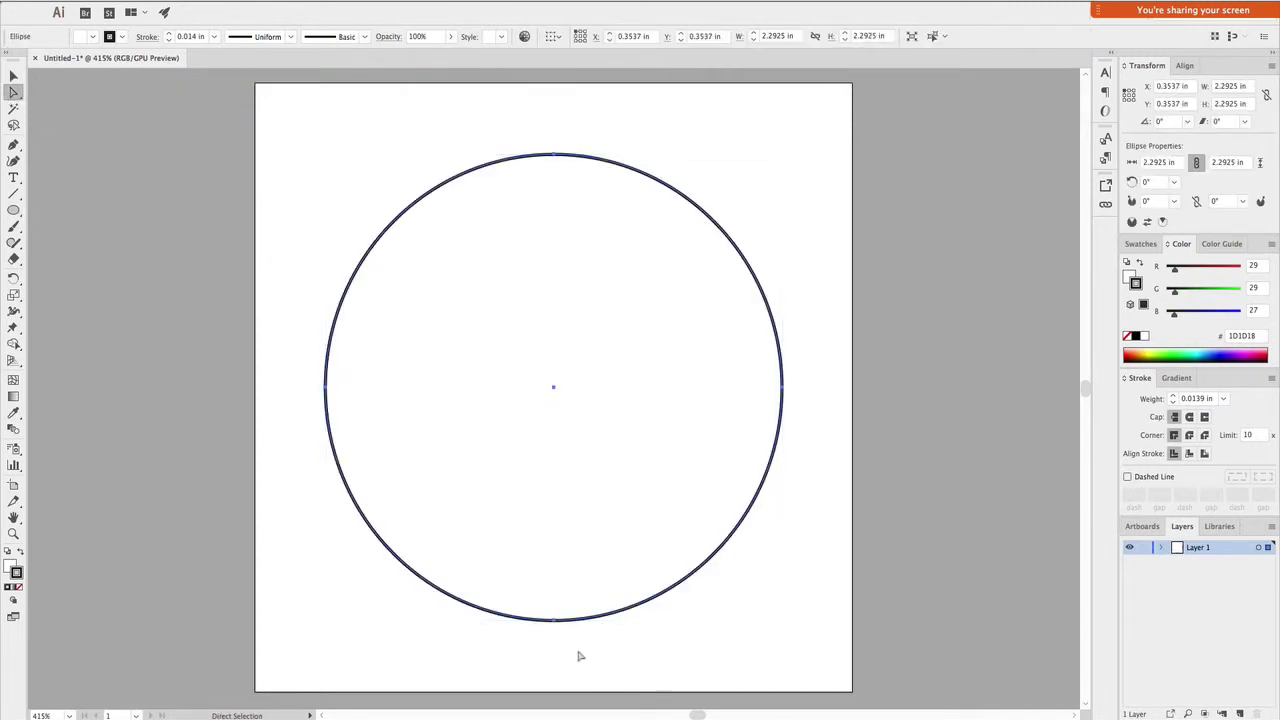
left_click_drag(578, 656, 491, 531)
key("Delete")
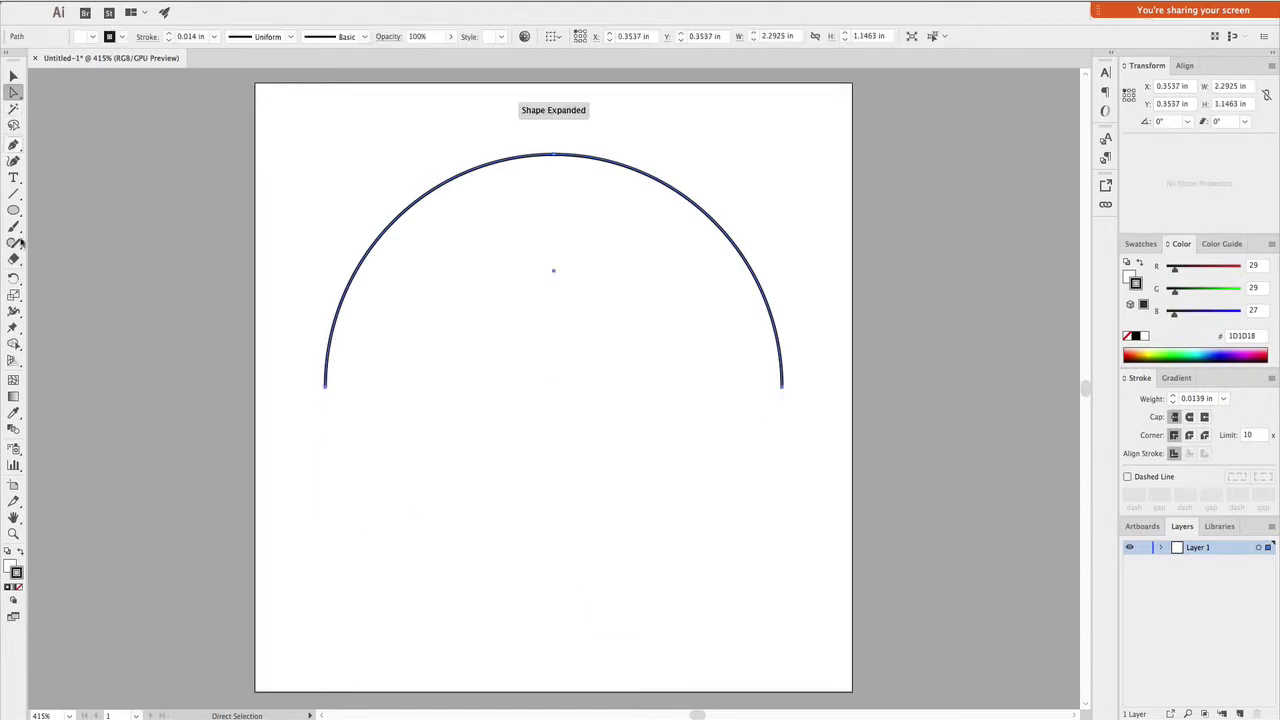
- Add Lorem ipsum text along the arc and move its start to the arc's left end
left_click(14, 177)
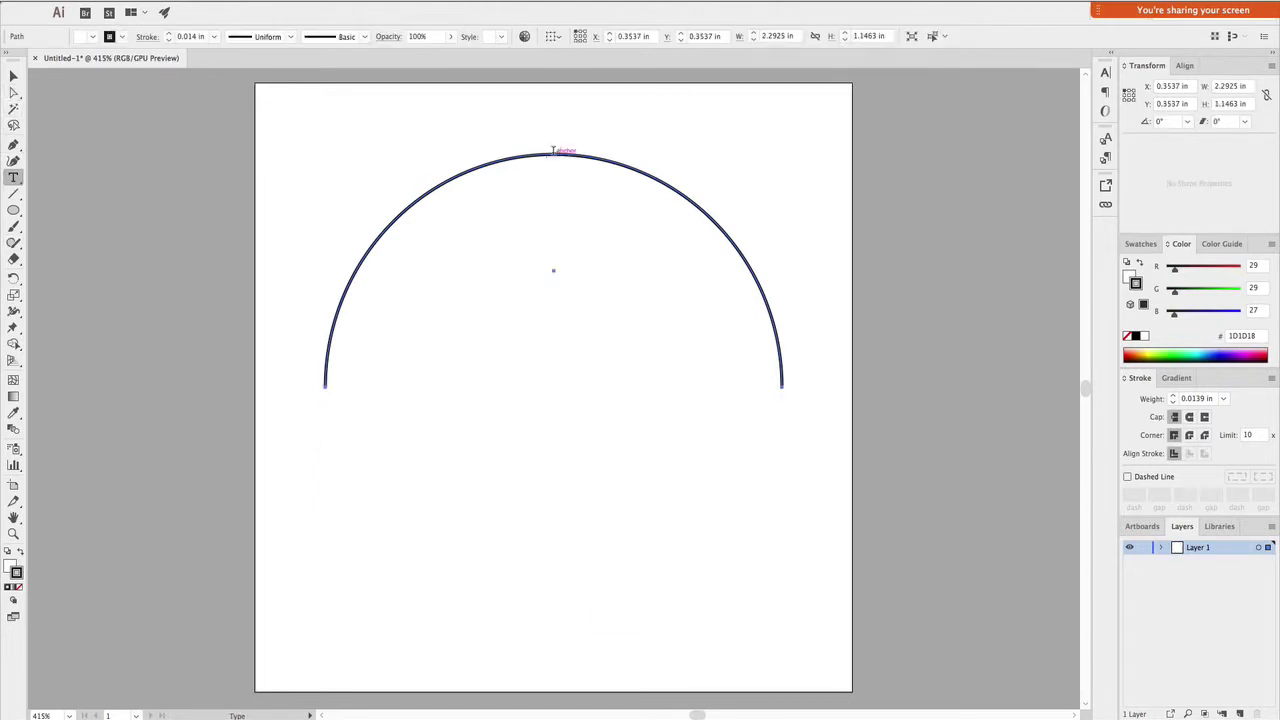
left_click(553, 150)
left_click(14, 78)
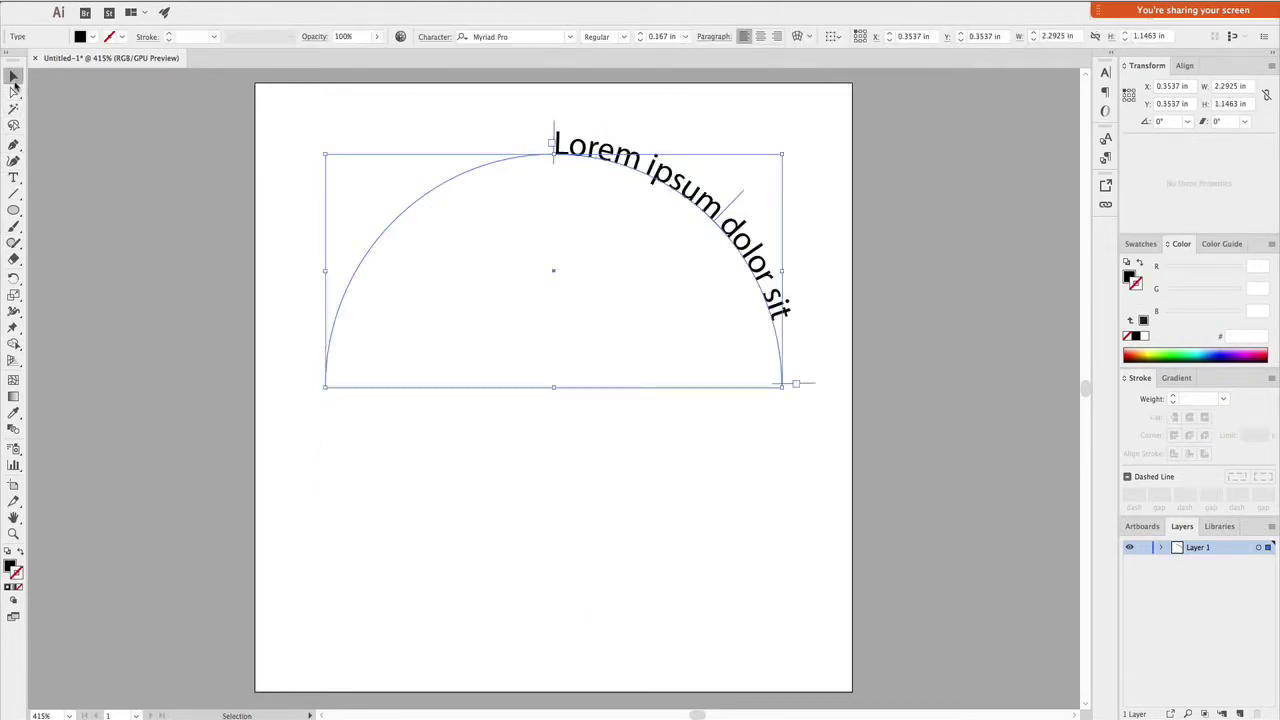
left_click(14, 94)
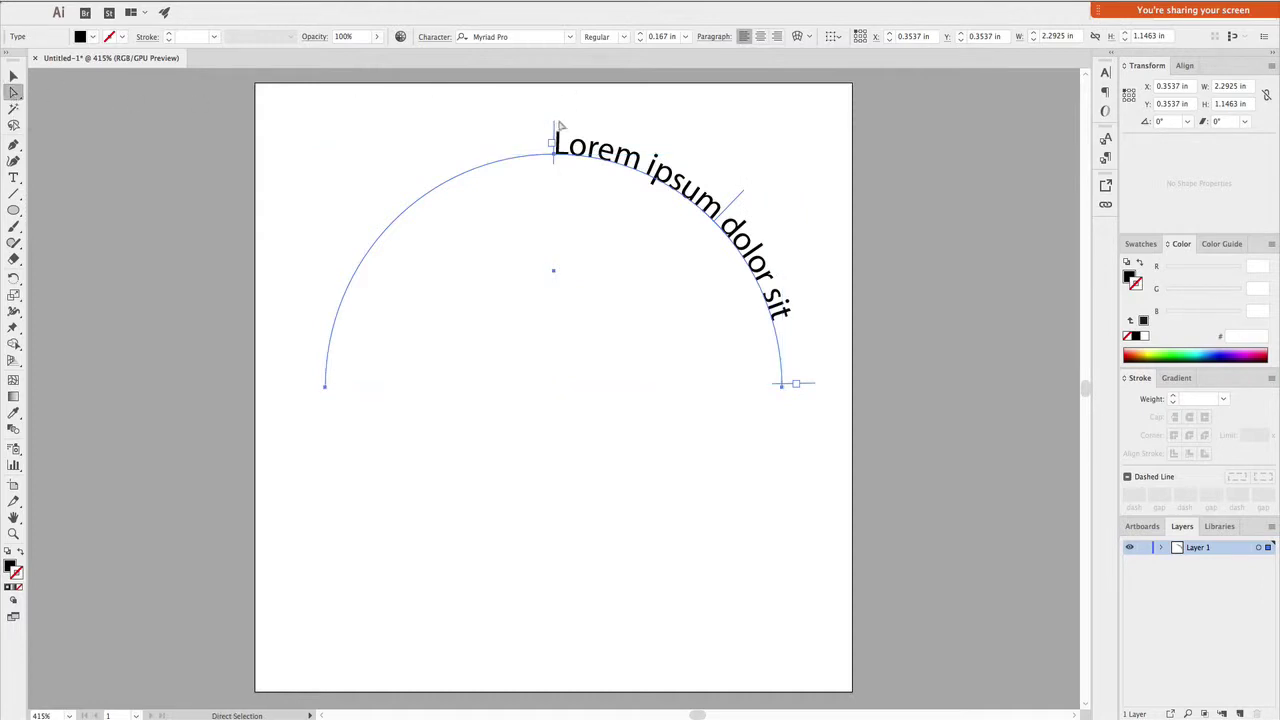
left_click_drag(550, 130, 270, 437)
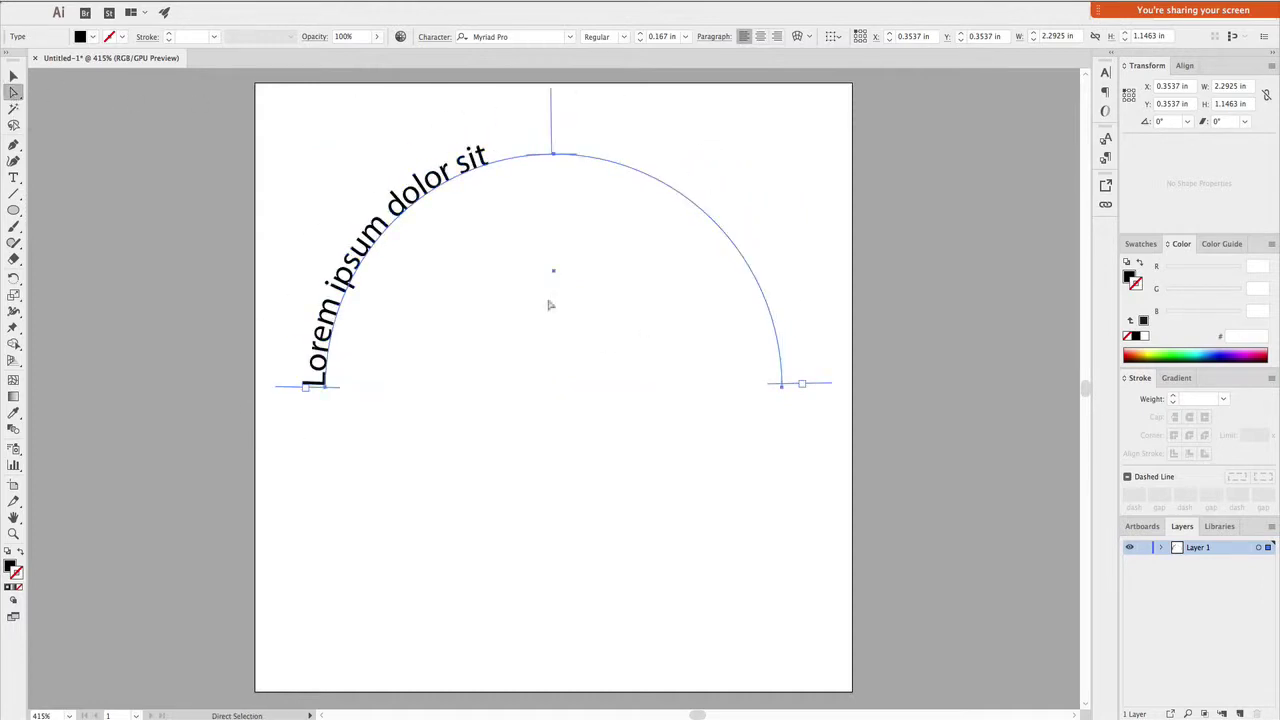
- Centre the path text on the arc and apply the HeadlineNEWS font
left_click(14, 177)
triple_click(346, 265)
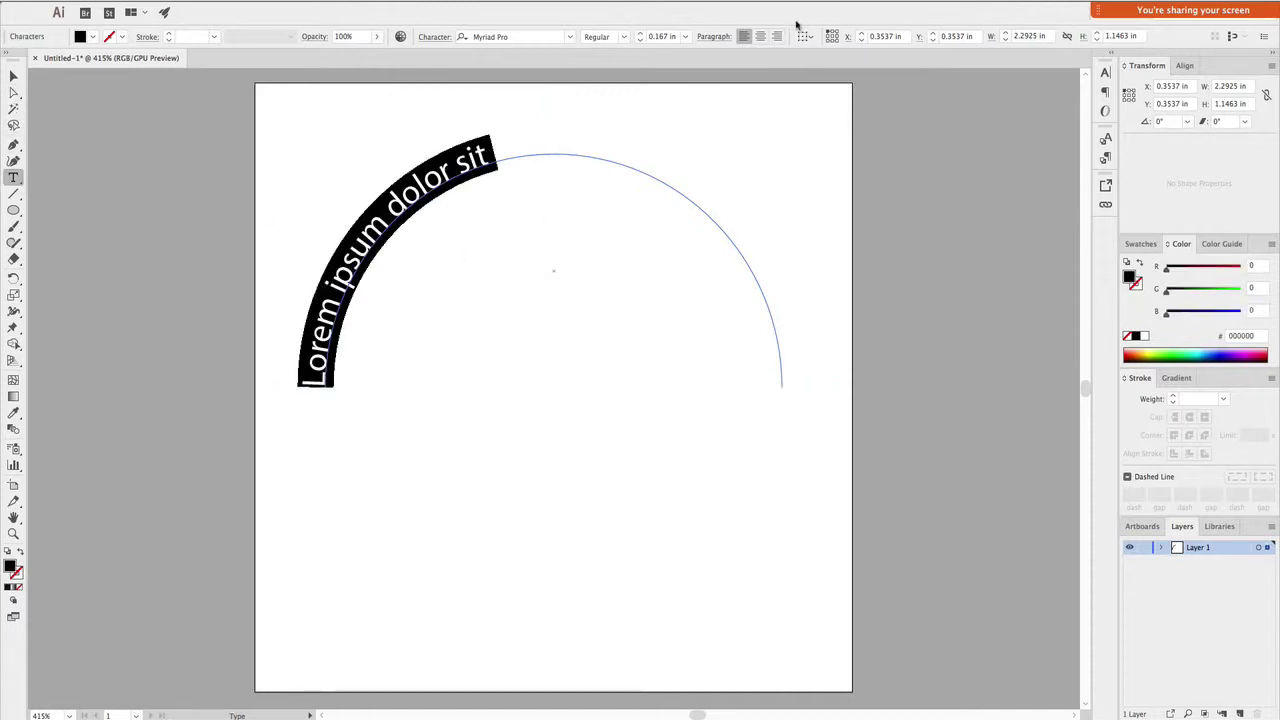
left_click(761, 38)
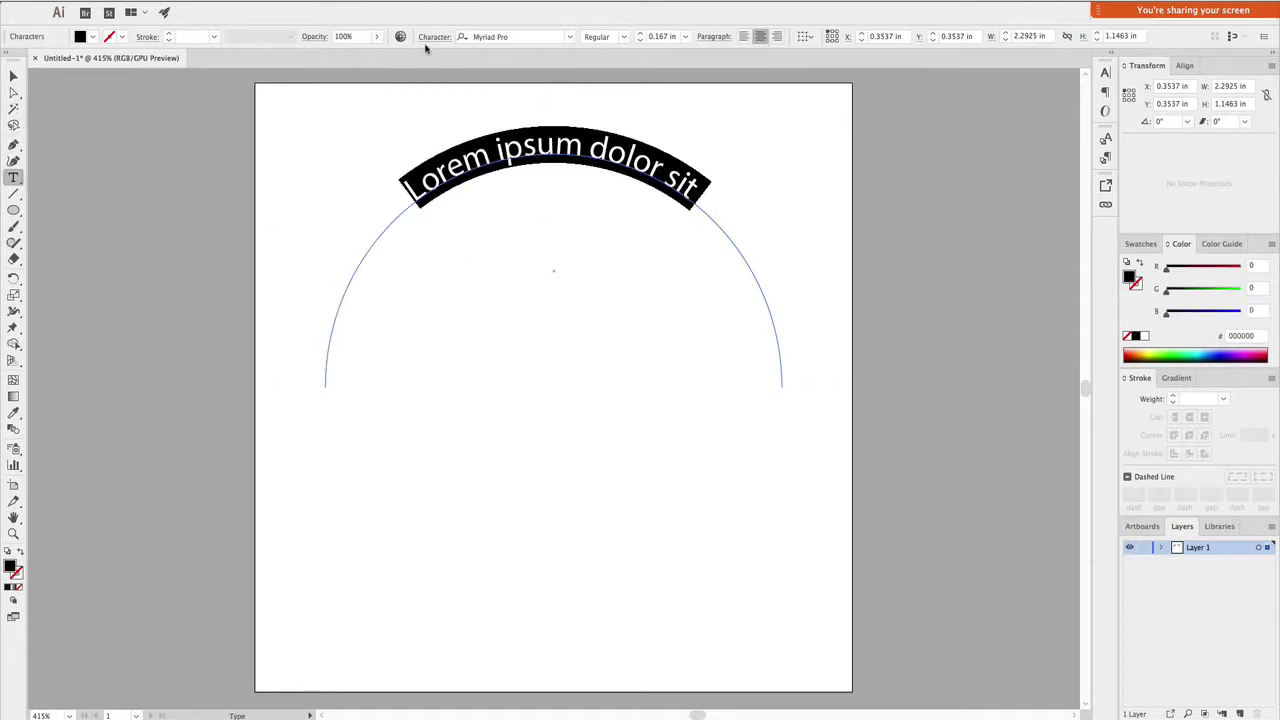
left_click(572, 38)
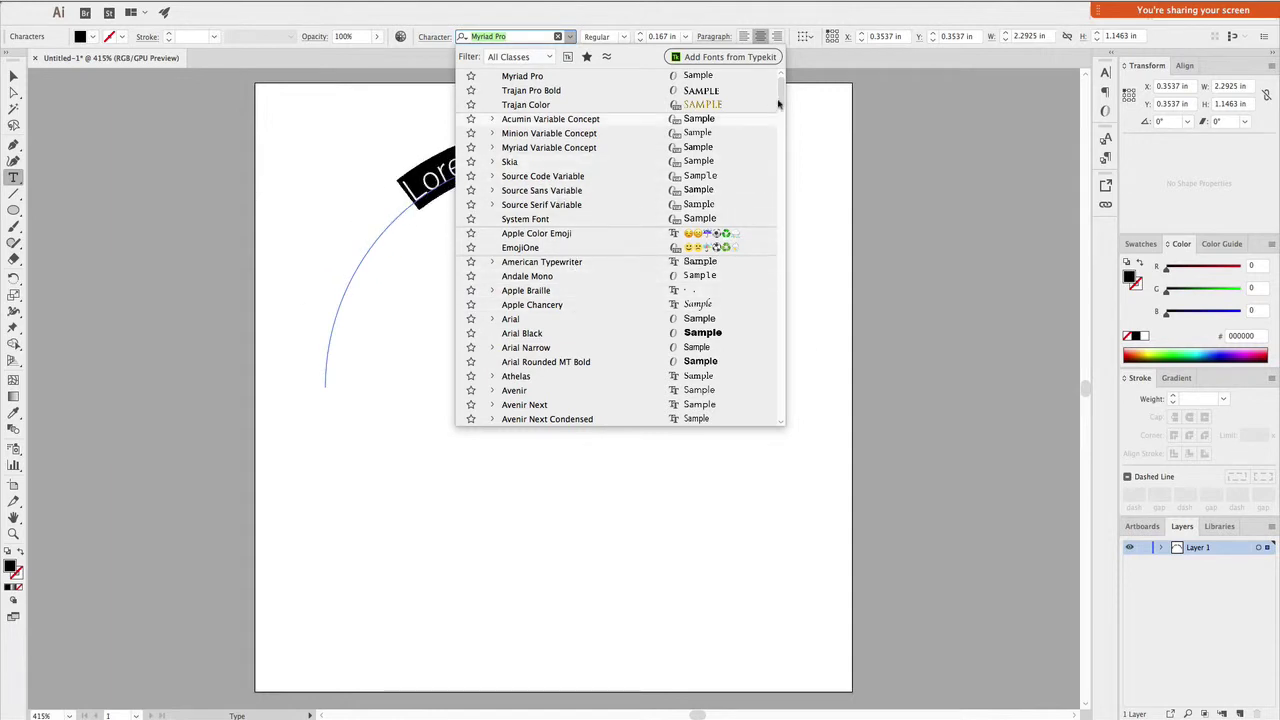
left_click_drag(777, 100, 781, 148)
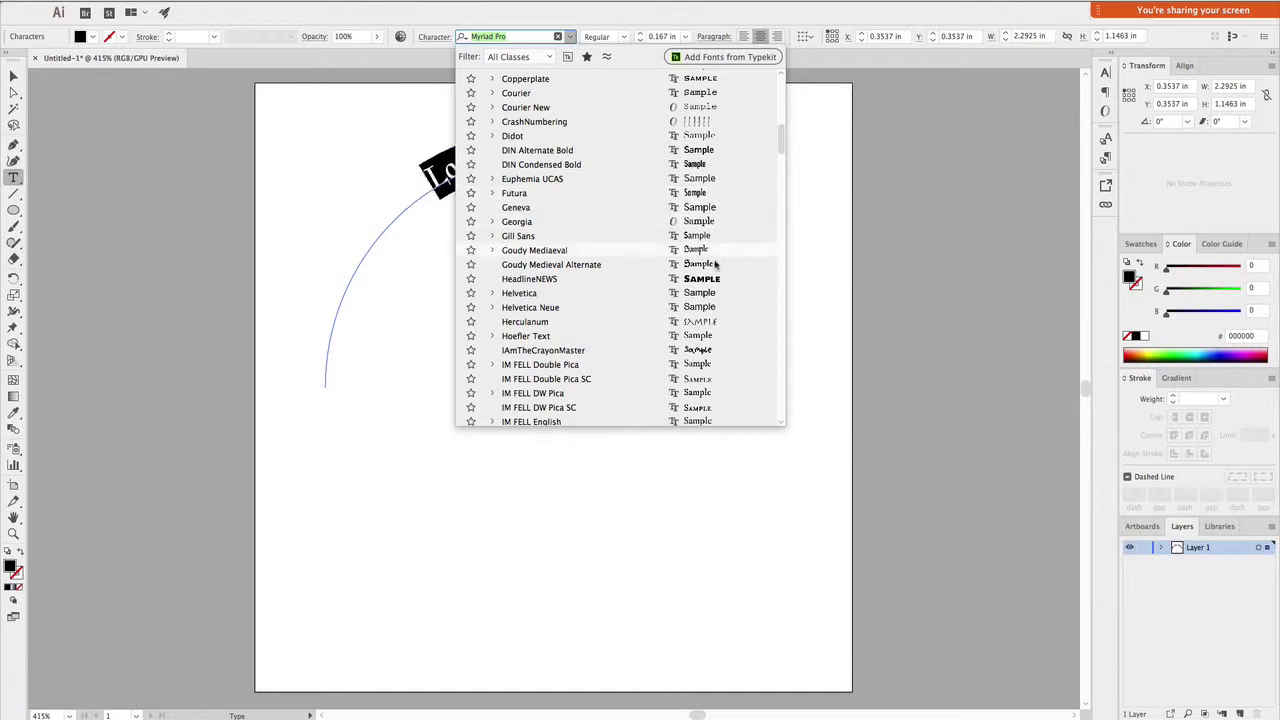
left_click(714, 278)
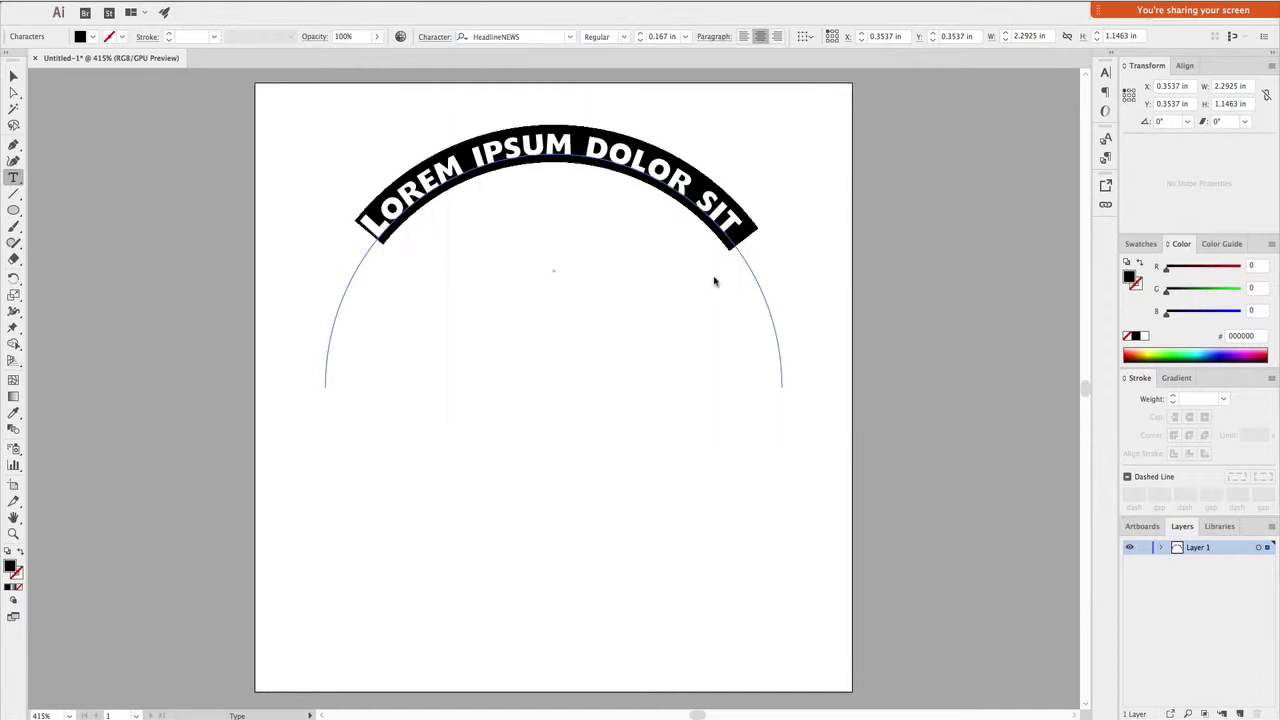
- Replace the path text with 'Reading Is Cool!'
triple_click(596, 148)
type("RED")
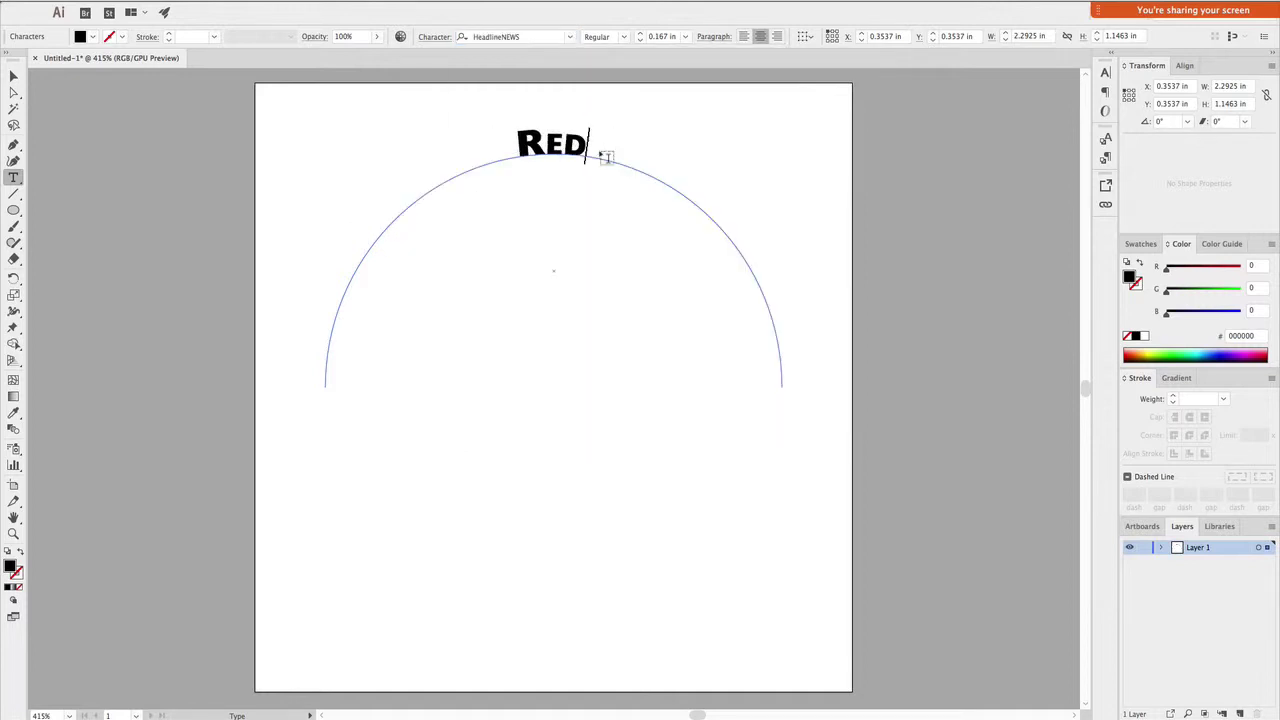
key("BackSpace")
type("ading Is")
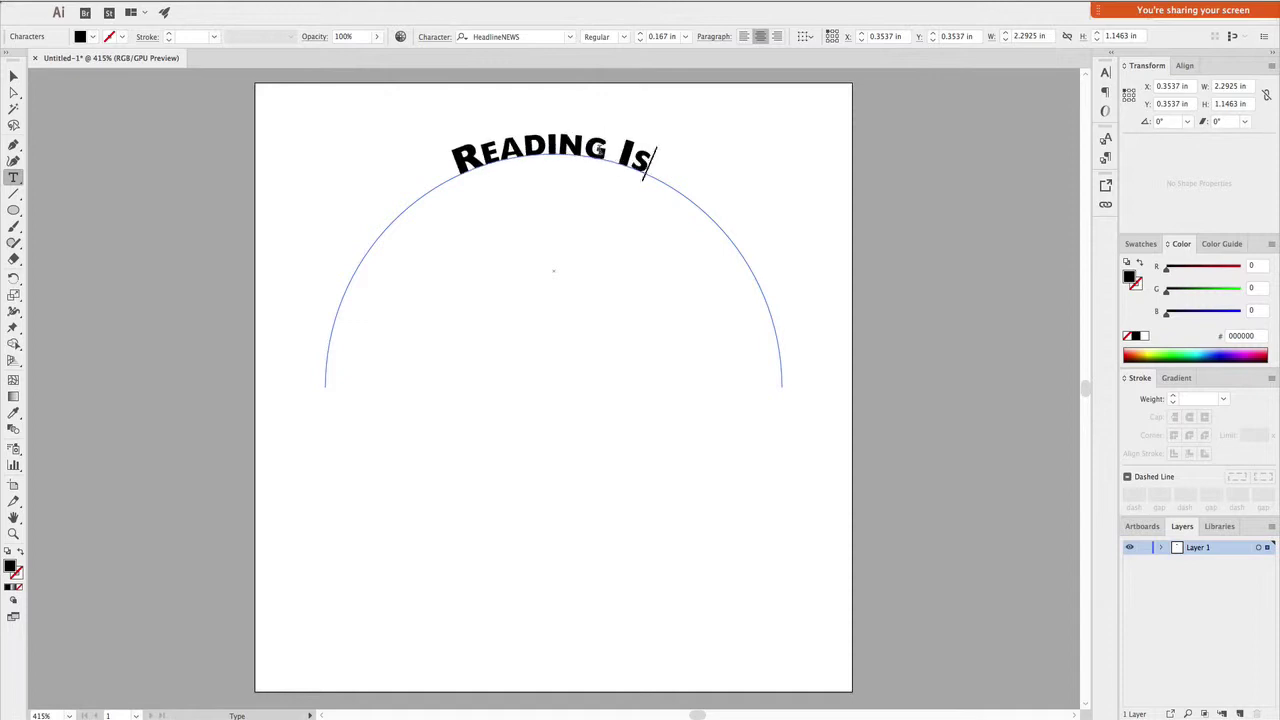
type(" Cool!")
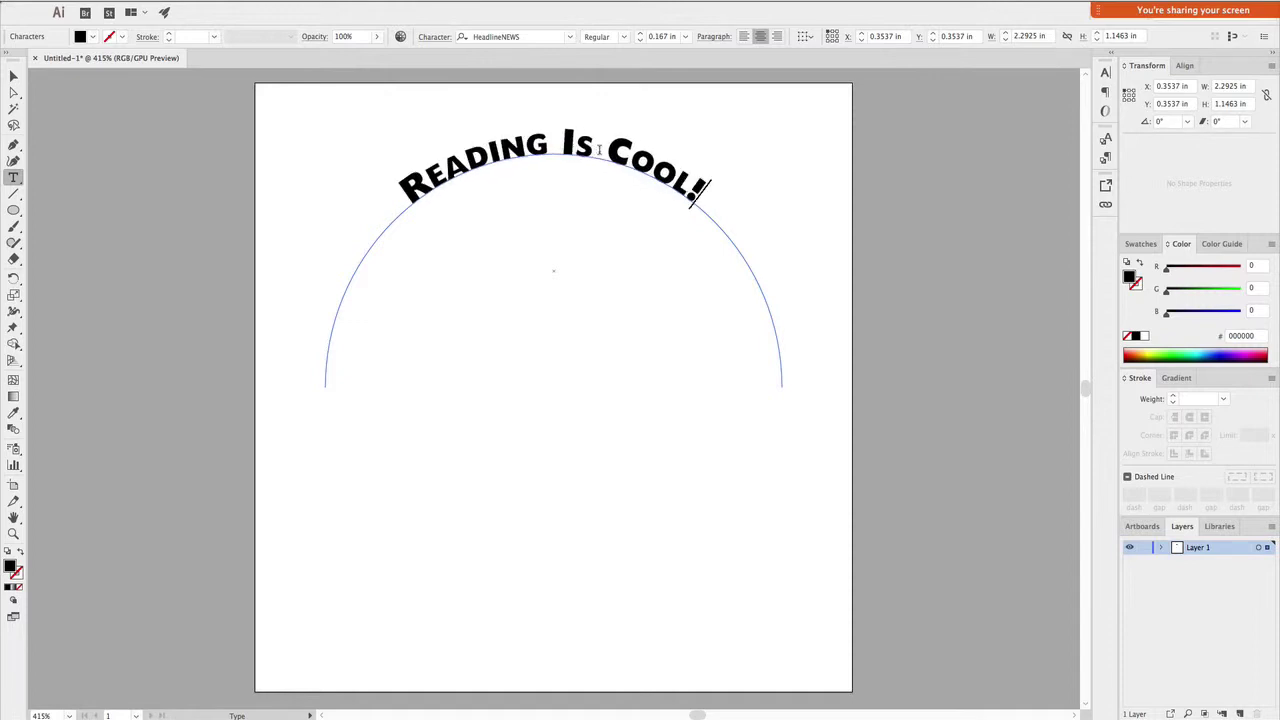
left_click(14, 78)
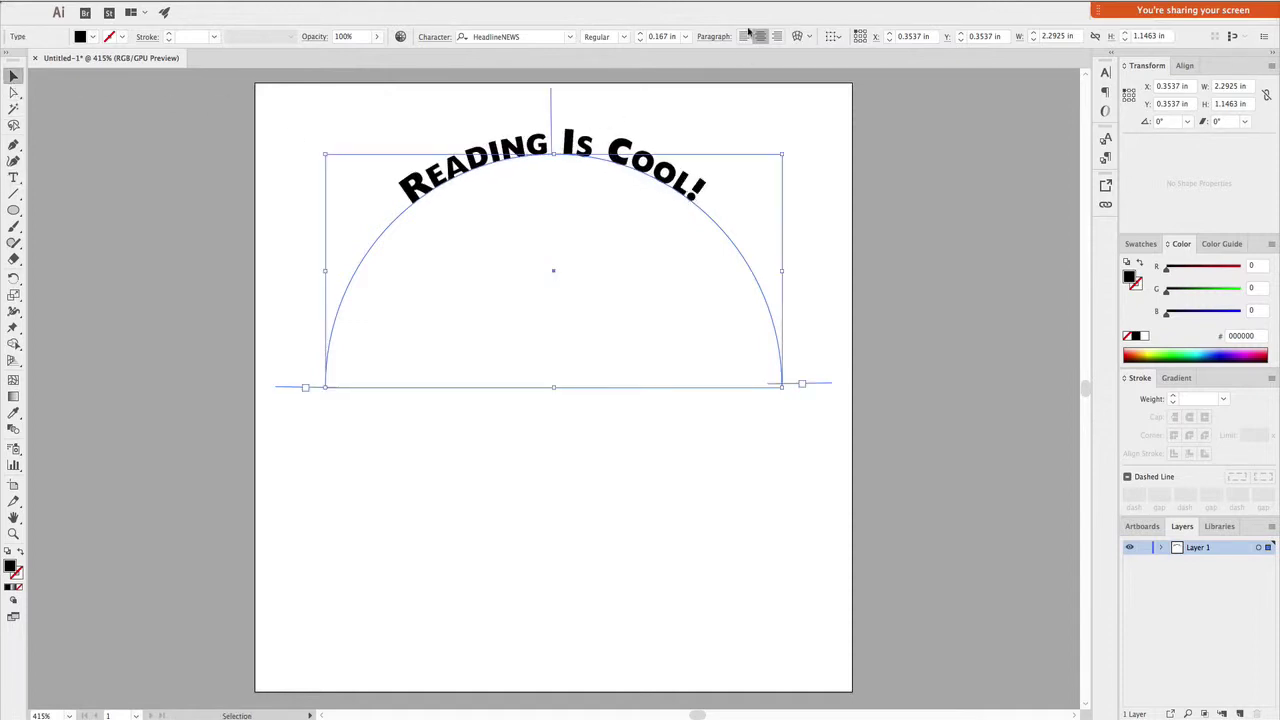
- Set the headline's font size to 0.375 in using the Character settings
triple_click(541, 157)
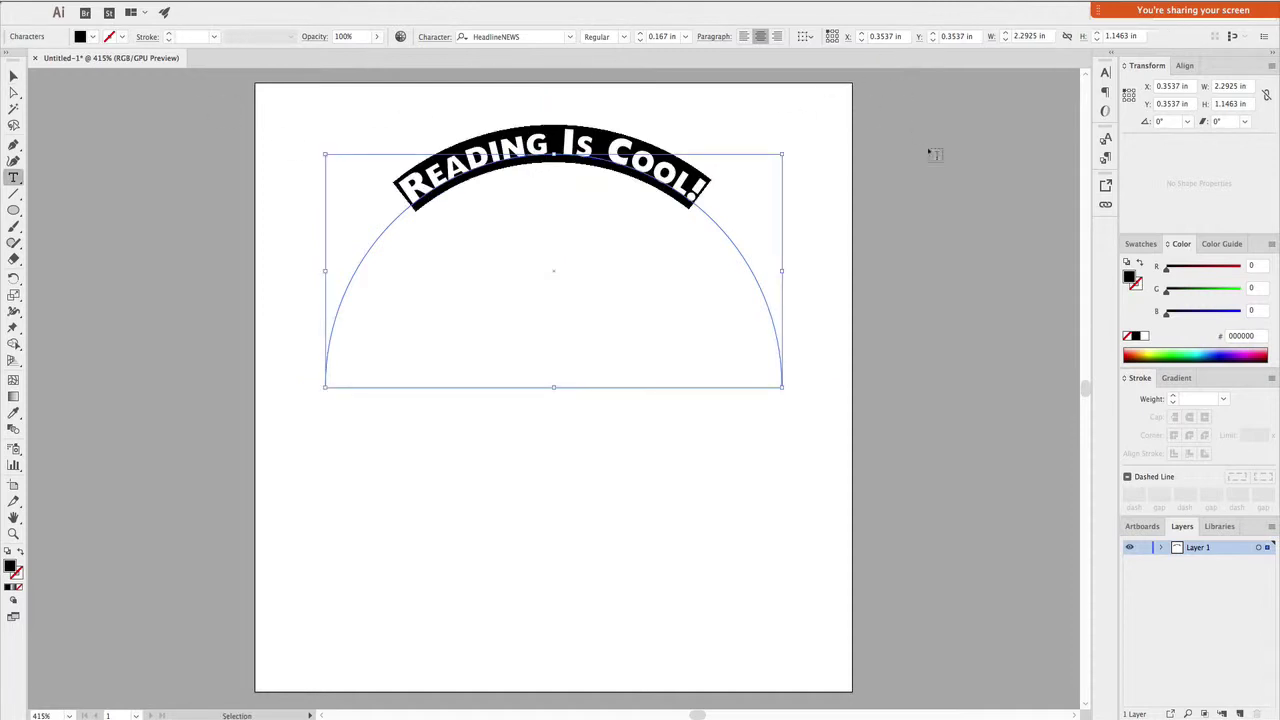
key("super+t")
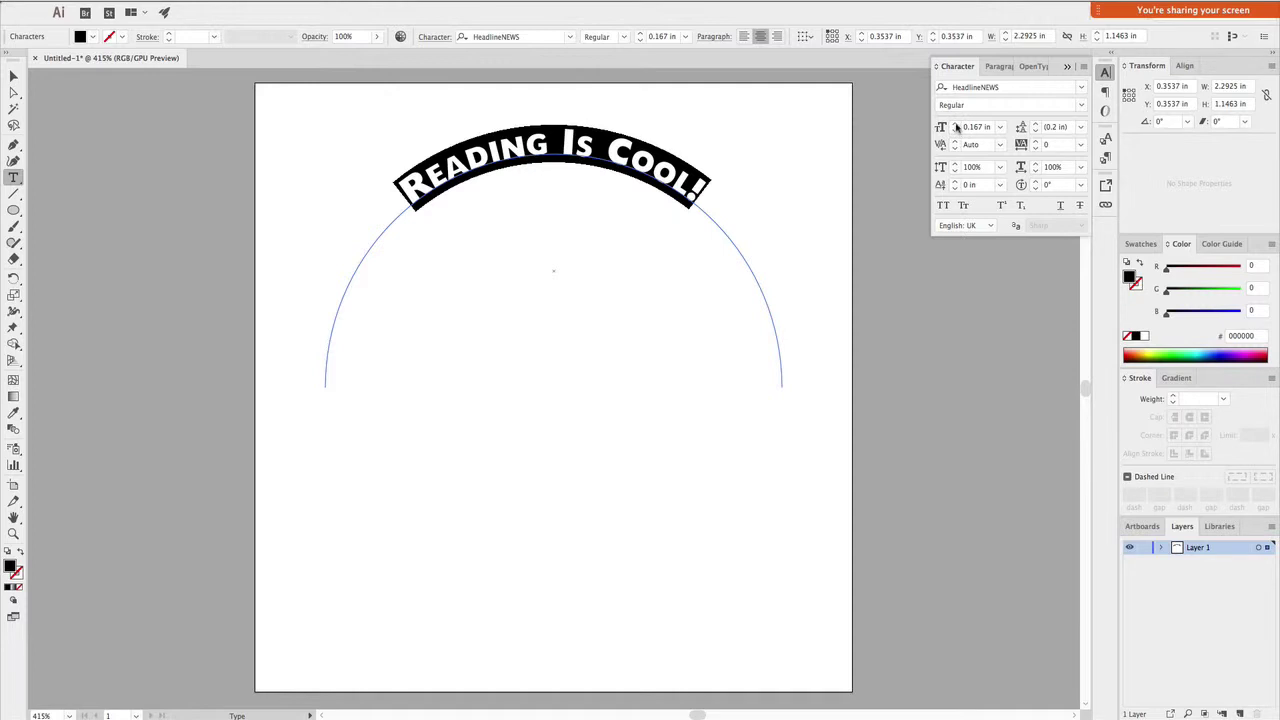
left_click(956, 125)
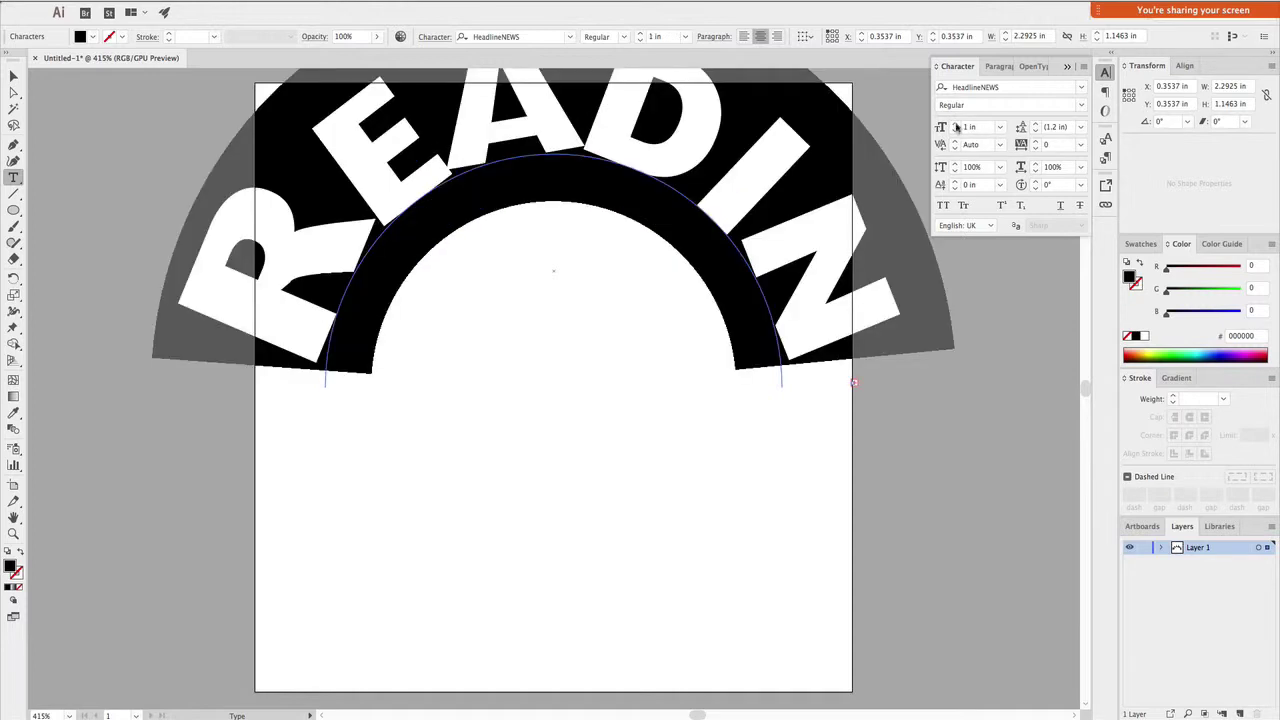
left_click(955, 130)
left_click(955, 130)
left_click(955, 130)
left_click(955, 130)
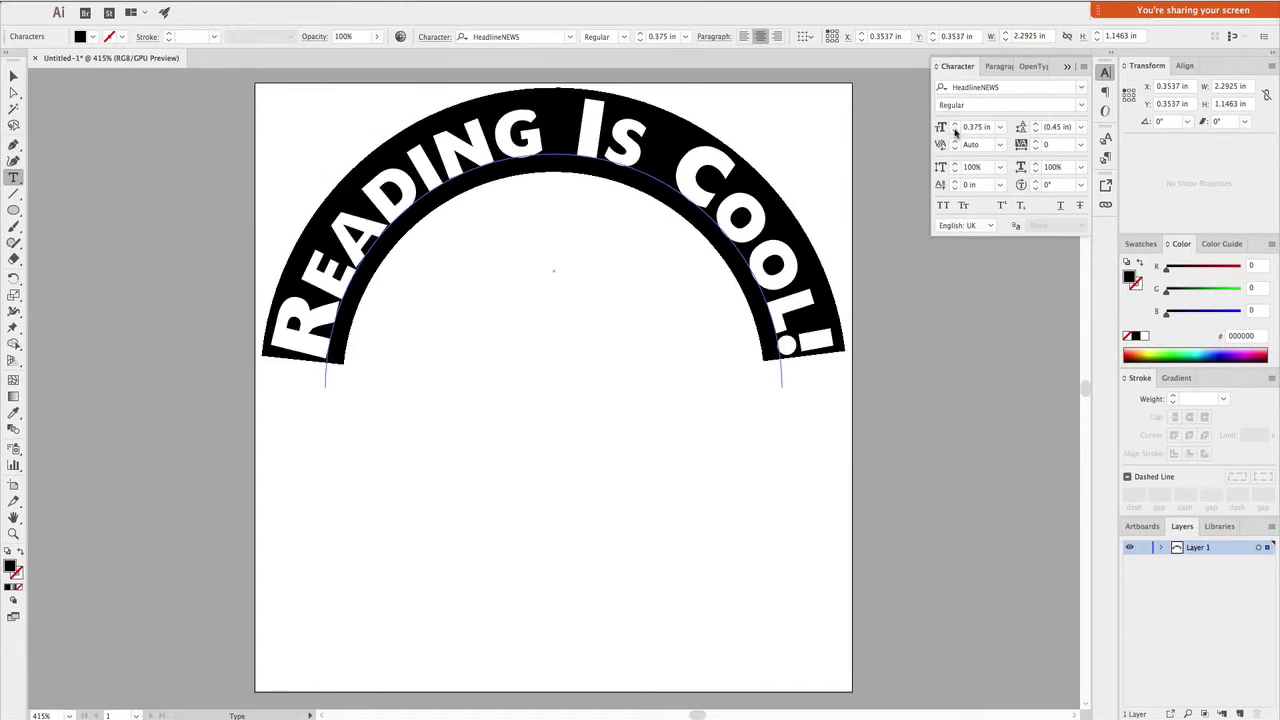
left_click(955, 130)
left_click(955, 122)
- Delete the curved text object, restore it with undo, and then deselect it
key("Escape")
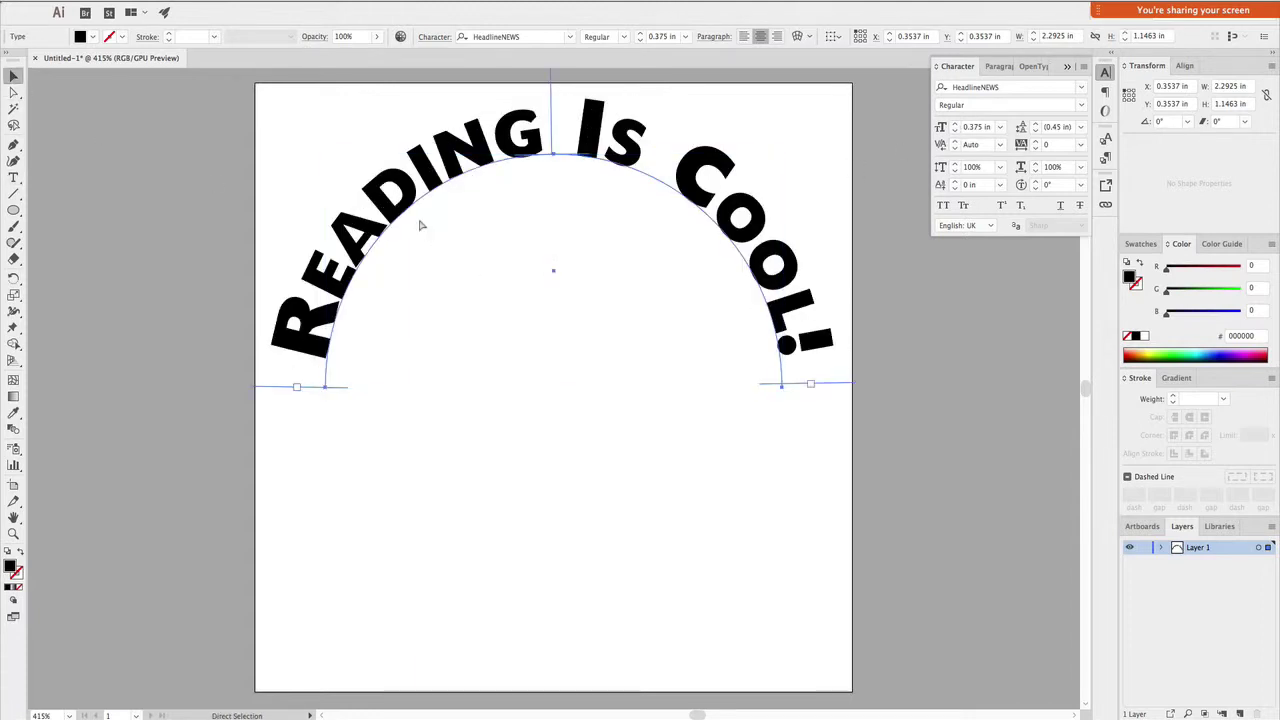
key("Delete")
key("super+z")
left_click(414, 220)
- Save the artwork as ReadingIsCoolLogo.ai in Desktop > Temporary New Files with default Illustrator options
left_click(147, 2)
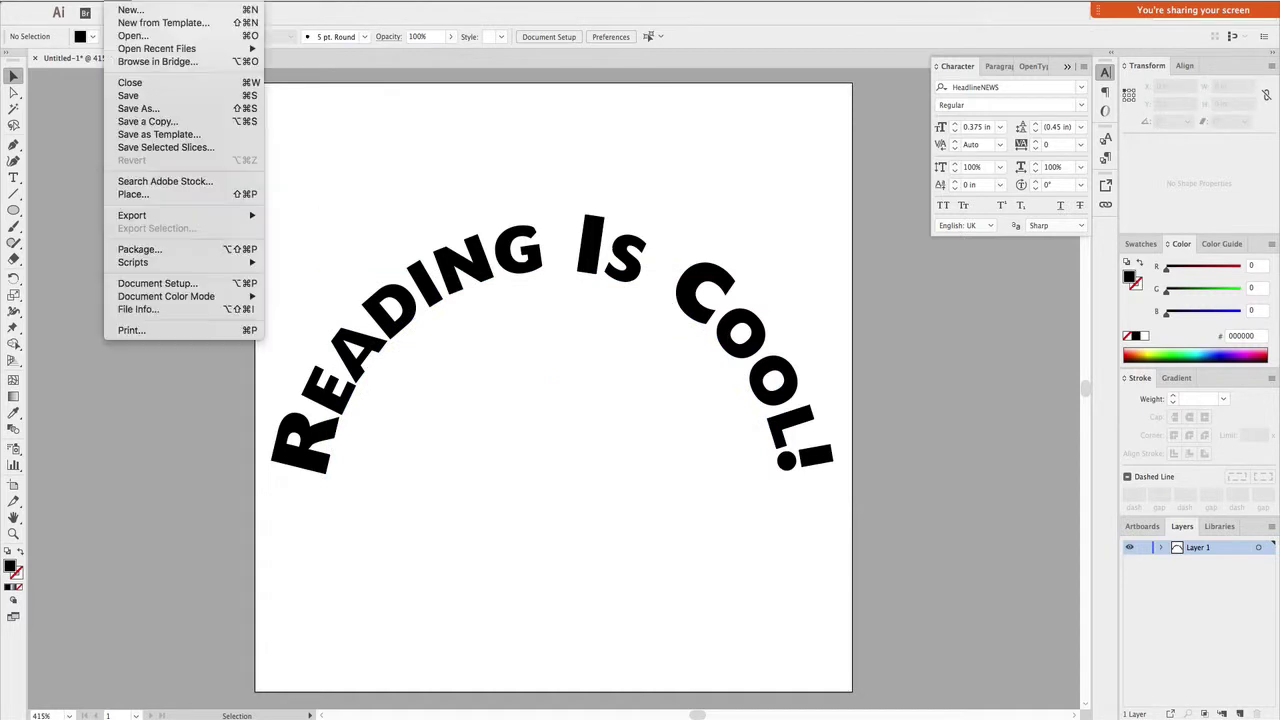
left_click(160, 113)
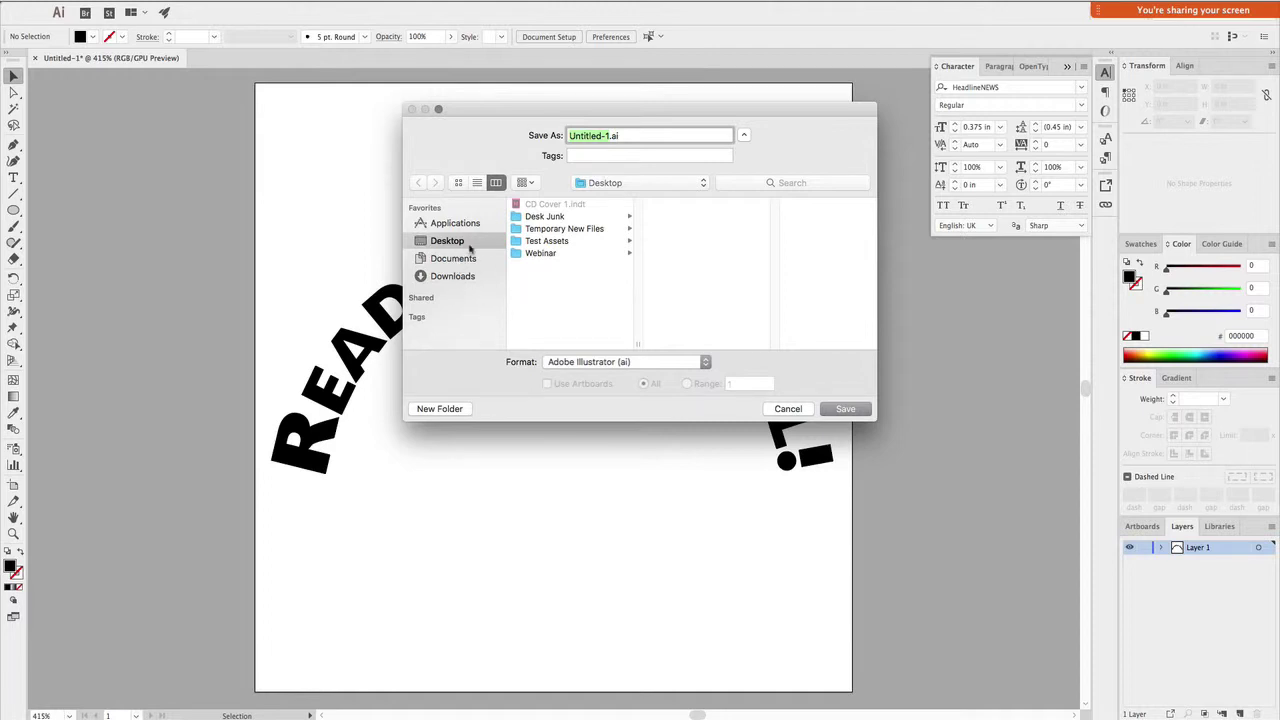
left_click(579, 229)
key("Tab")
type("Rea")
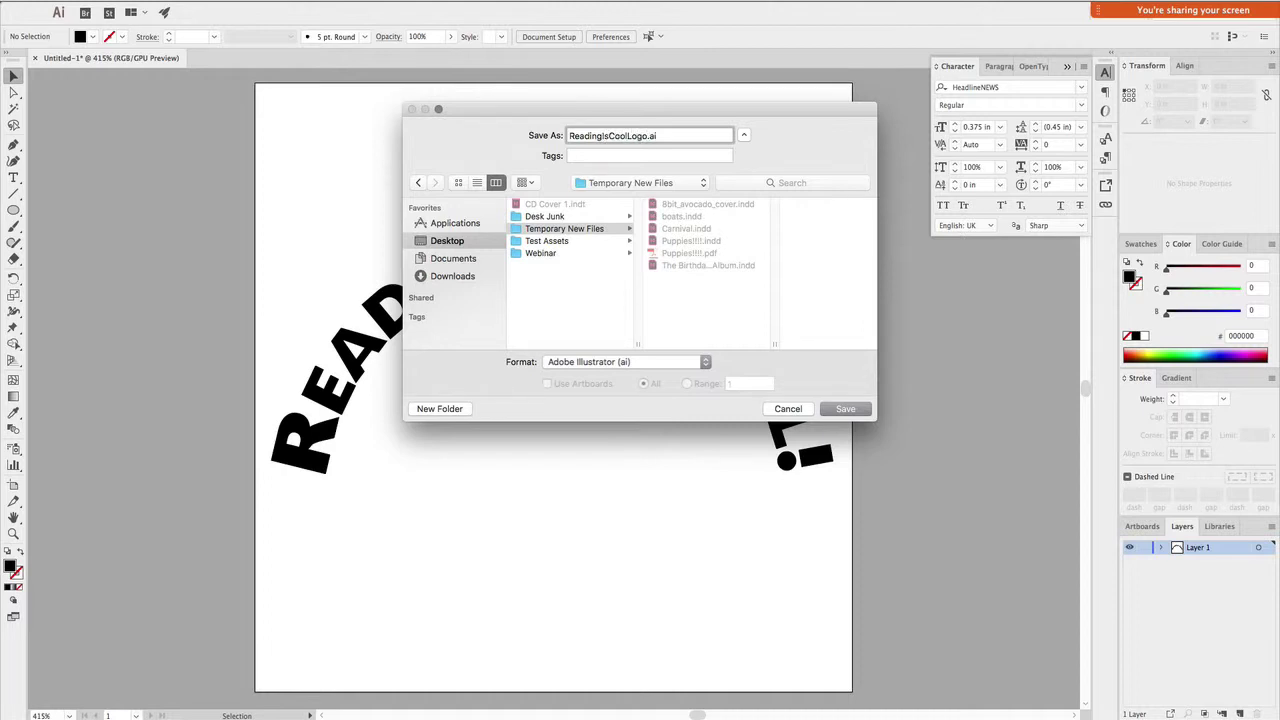
left_click(845, 409)
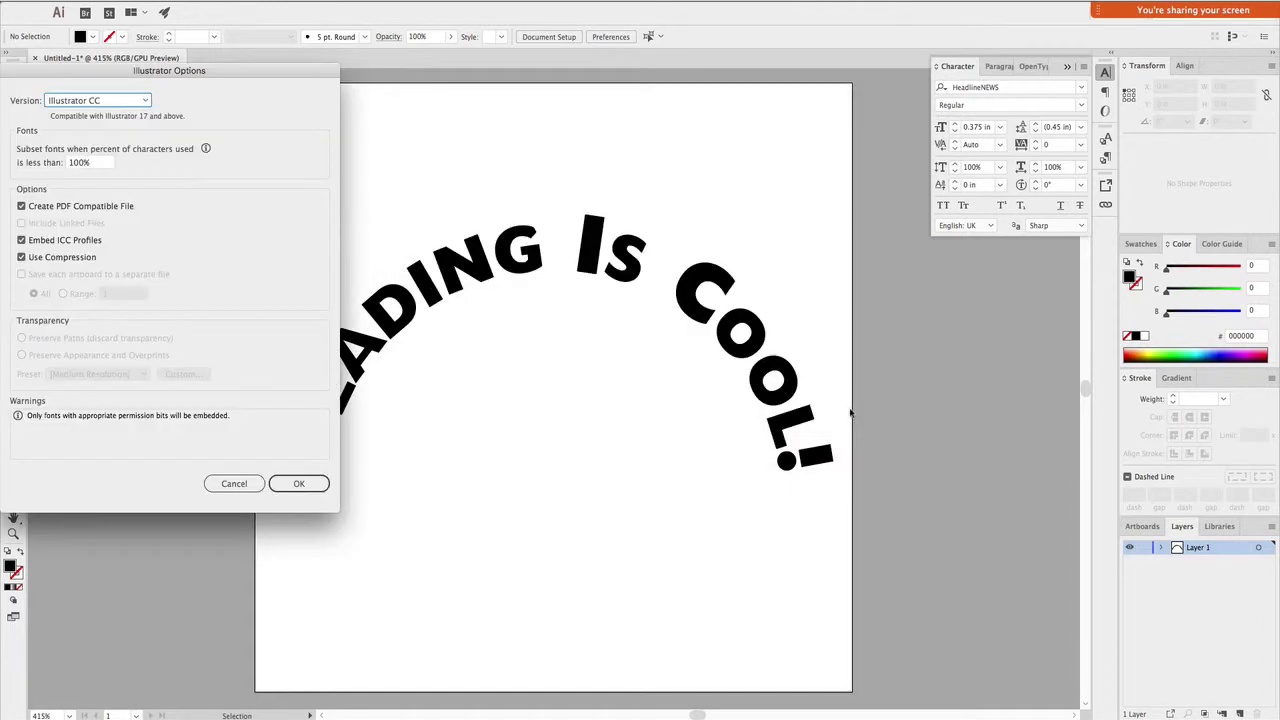
left_click(312, 488)
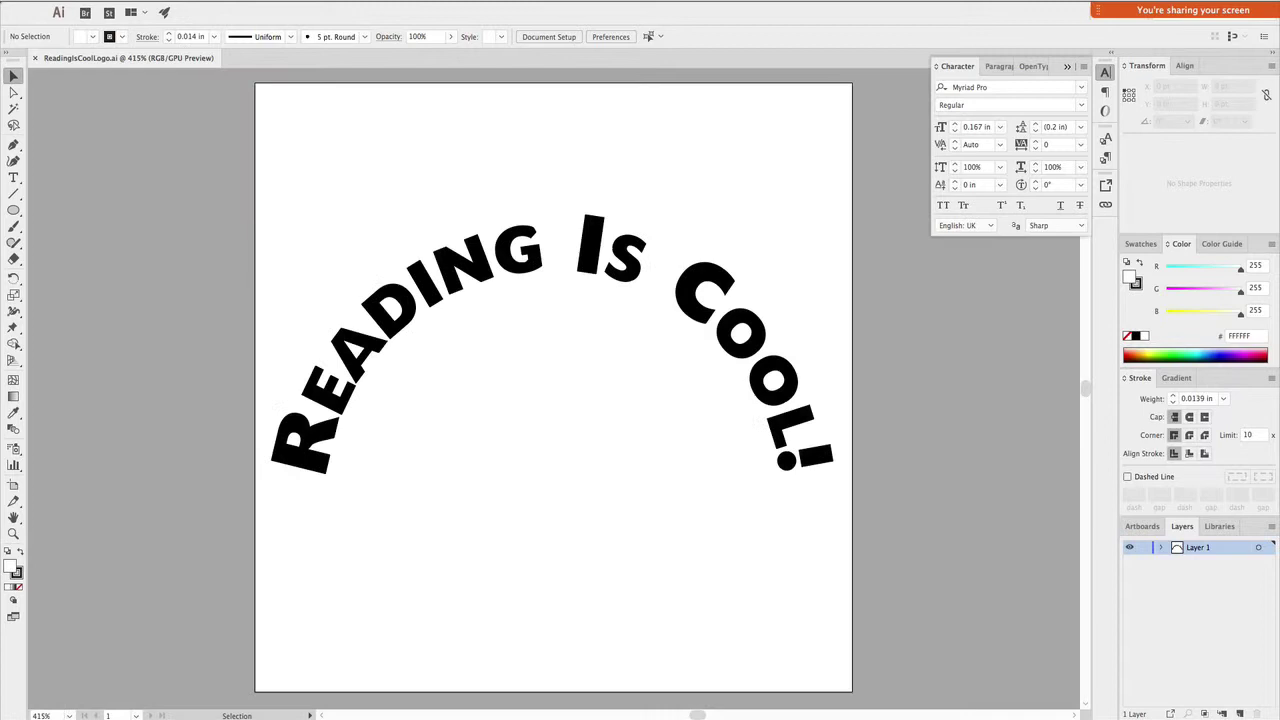
- Open the MediaBeacon panel via Help search 'media', then reposition and enlarge it over the canvas
left_click(330, 0)
mouse_move(365, 0)
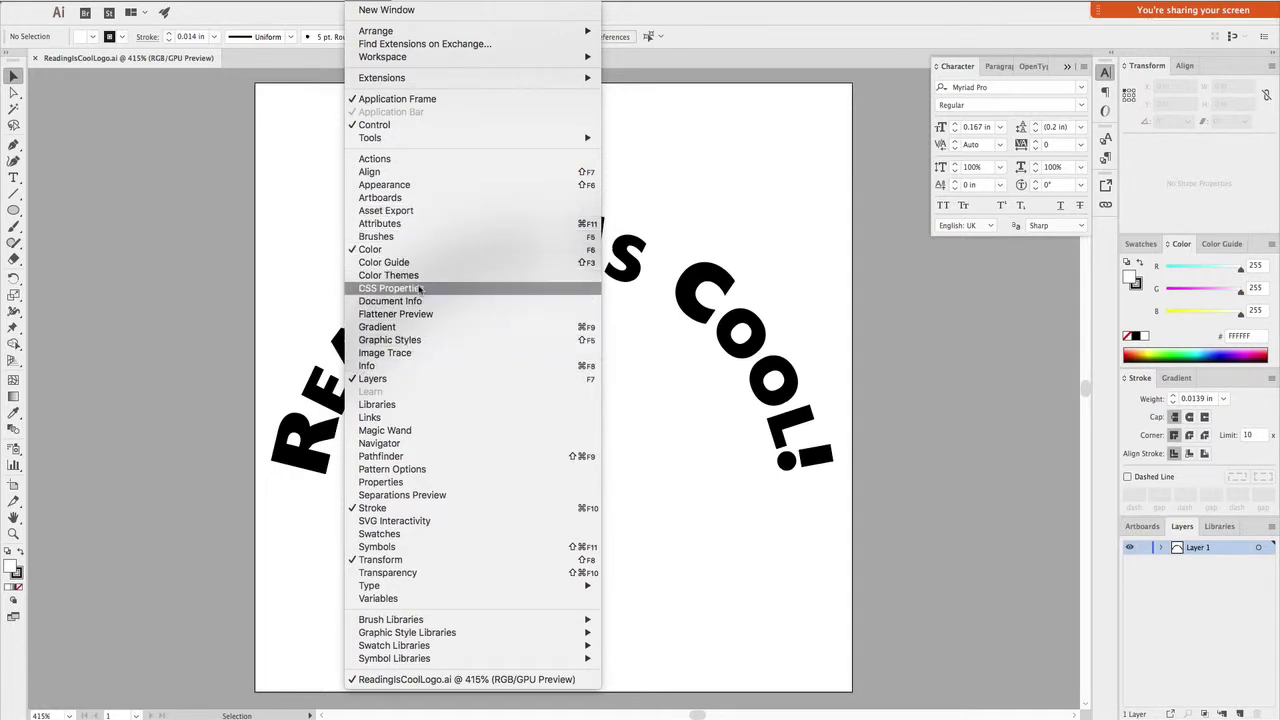
mouse_move(410, 1)
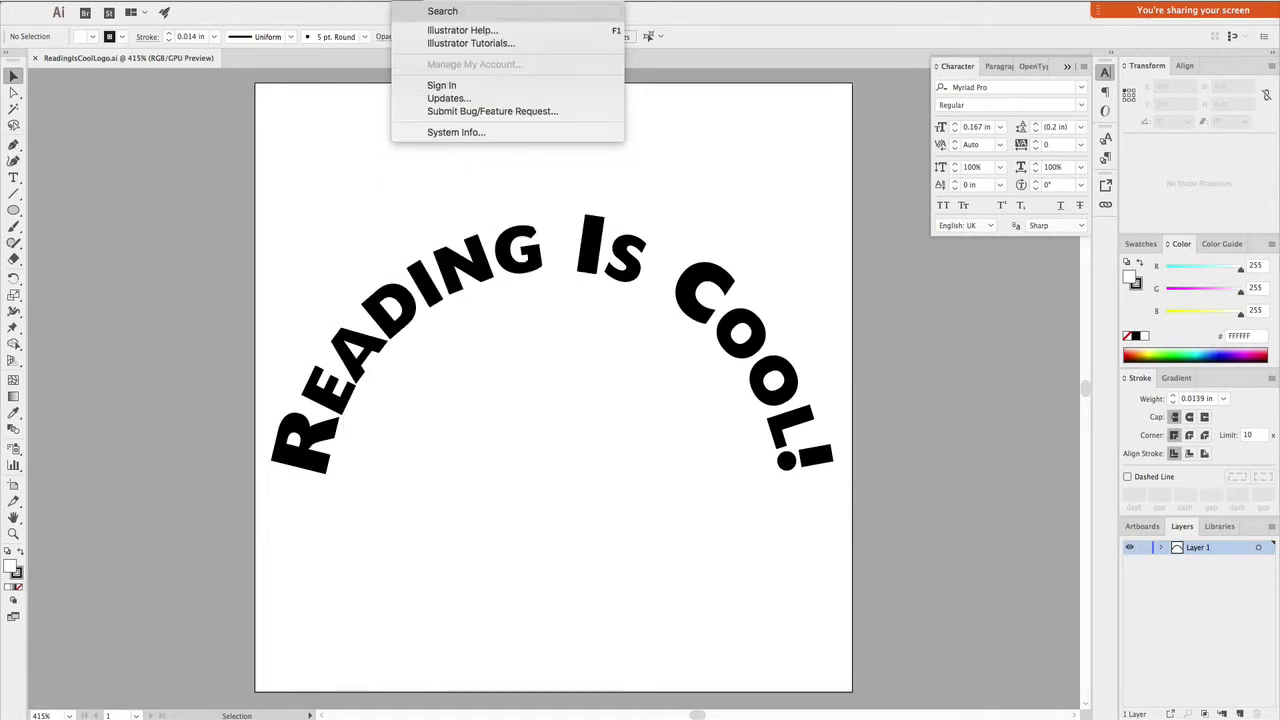
type("media")
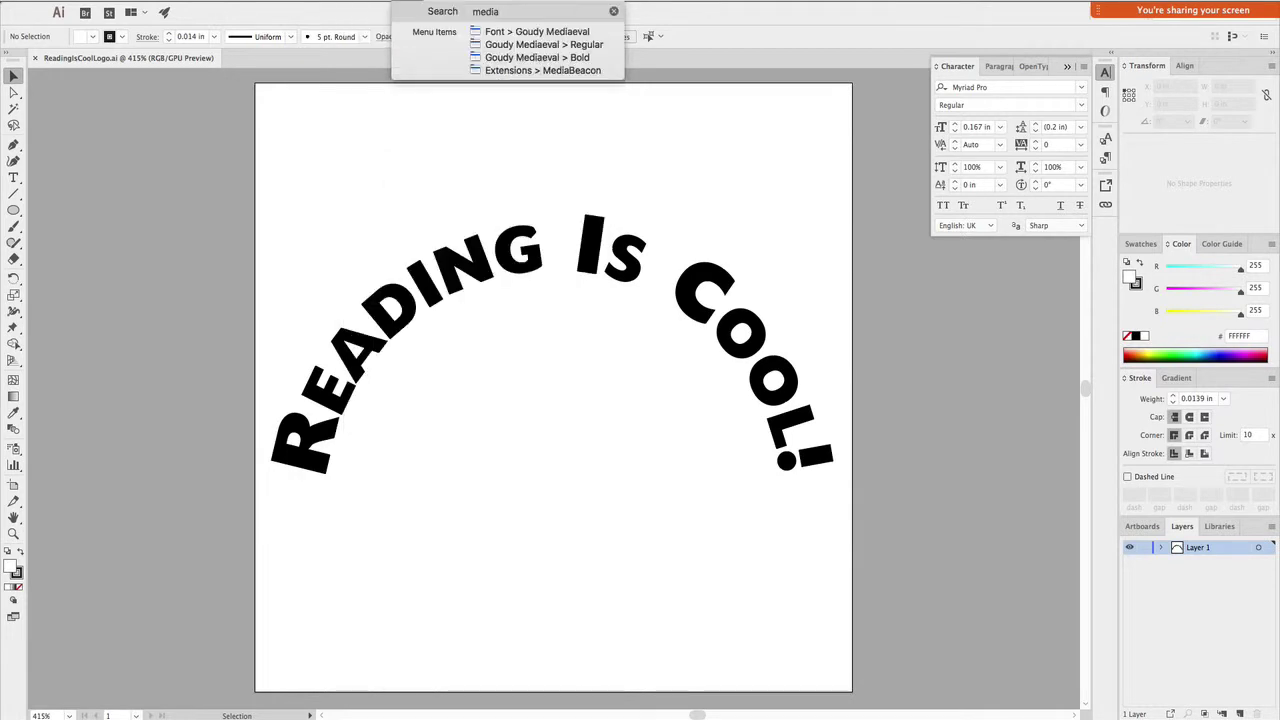
key("Down")
key("Down")
key("Down")
key("Down")
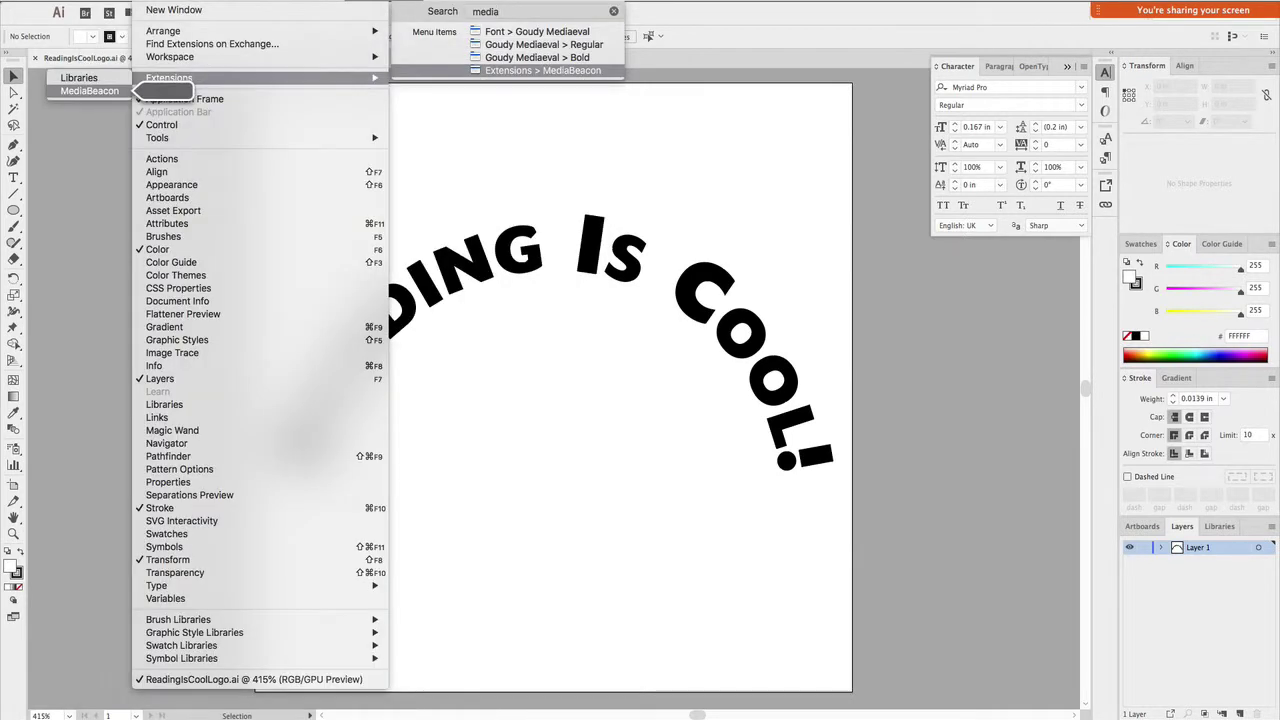
key("Return")
left_click_drag(79, 8, 703, 99)
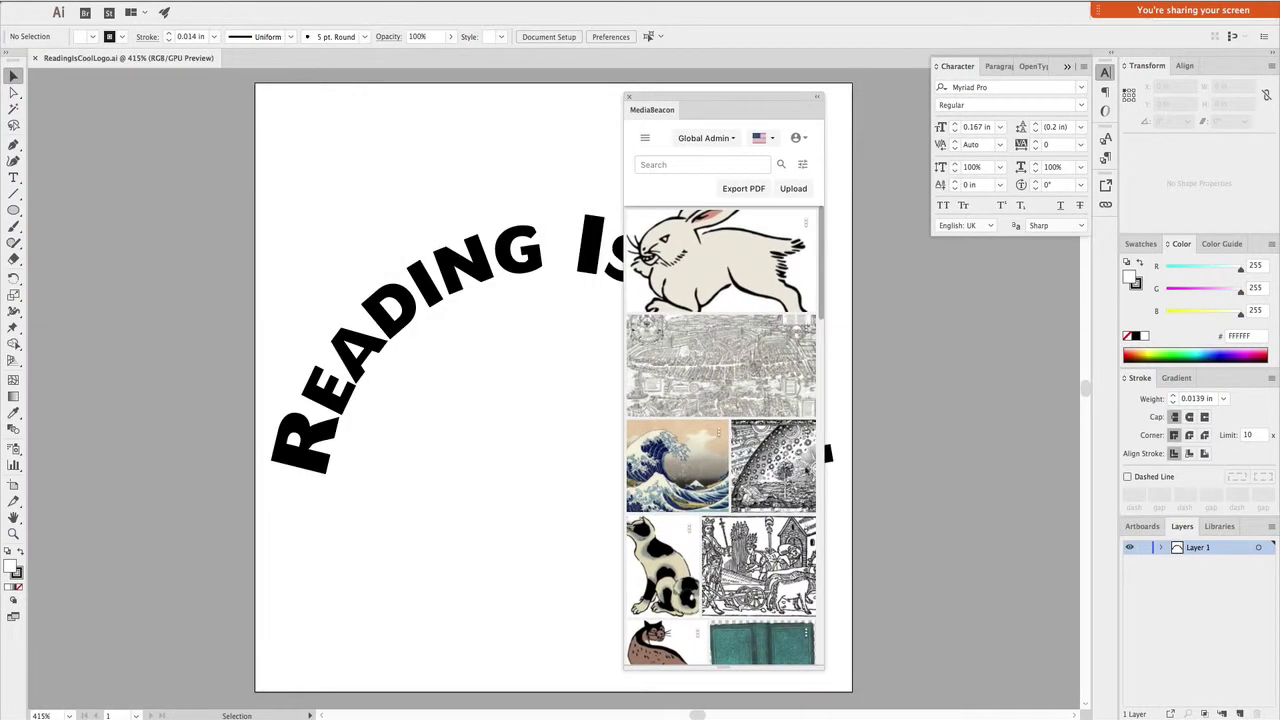
left_click_drag(825, 670, 988, 655)
left_click_drag(753, 110, 1085, 204)
- Upload ReadingIsCoolLogo.ai to MediaBeacon and refresh the asset list to show it
left_click(1067, 67)
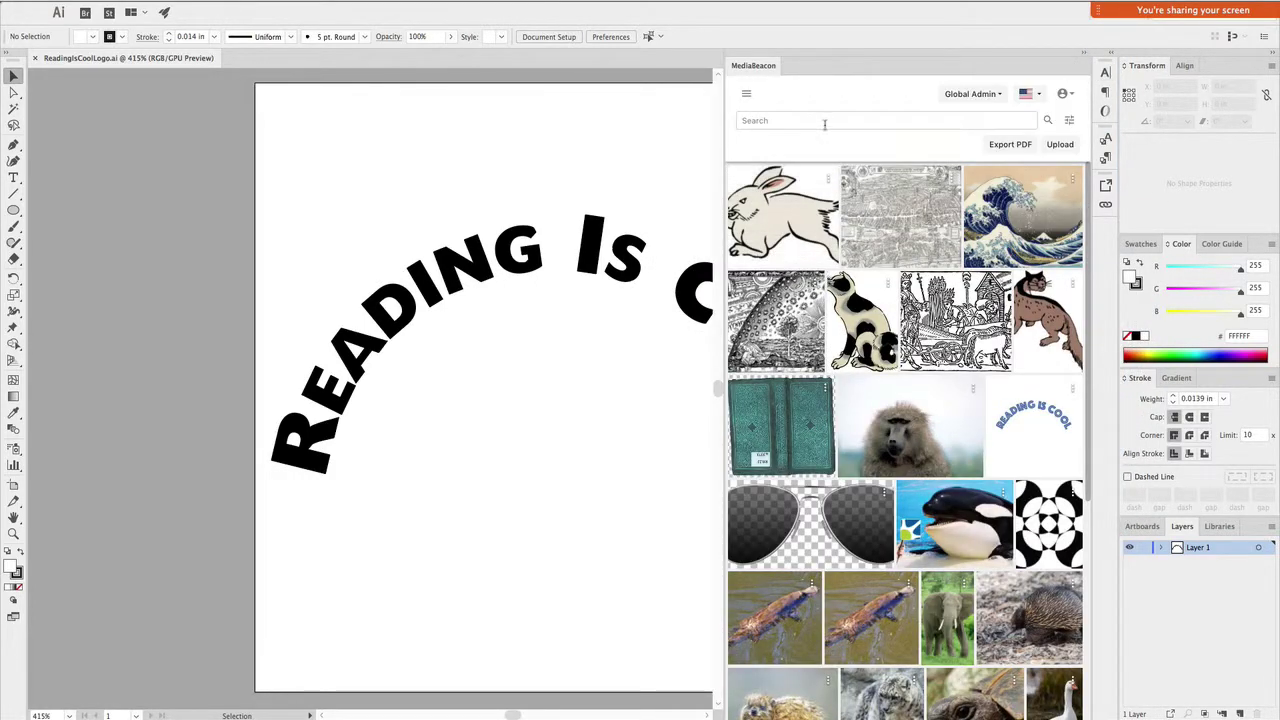
left_click(1050, 122)
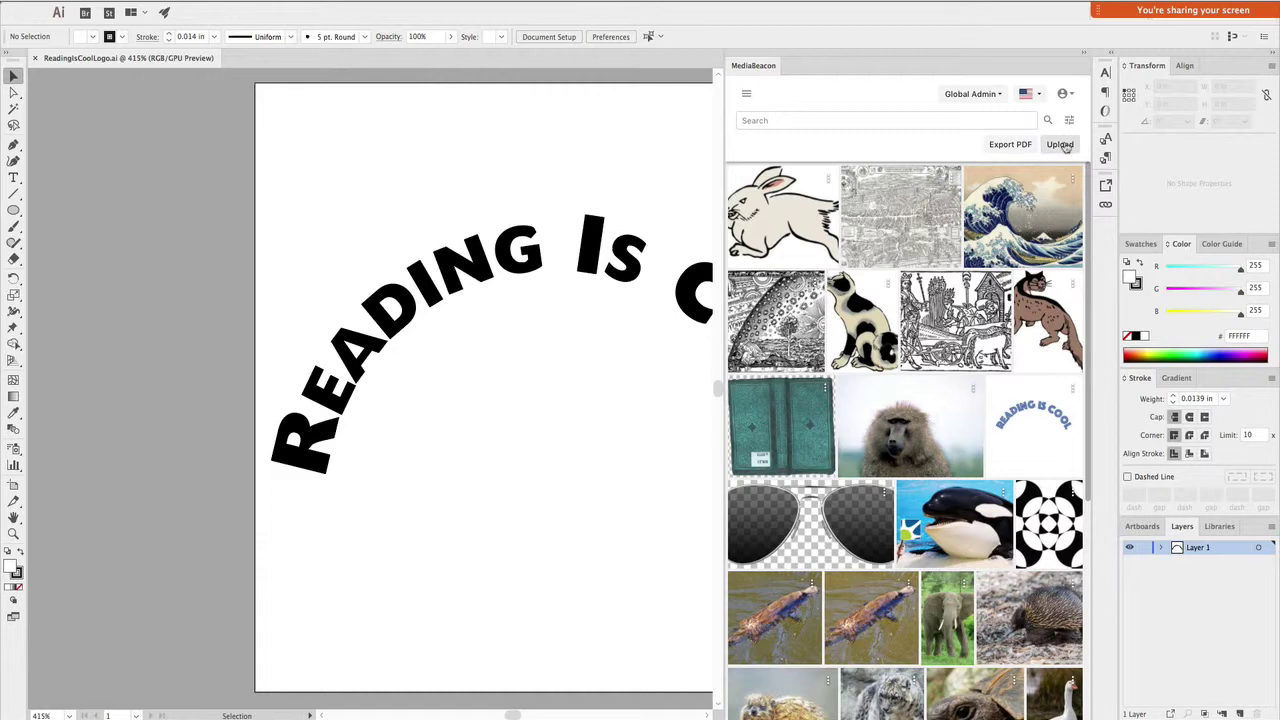
left_click(1062, 145)
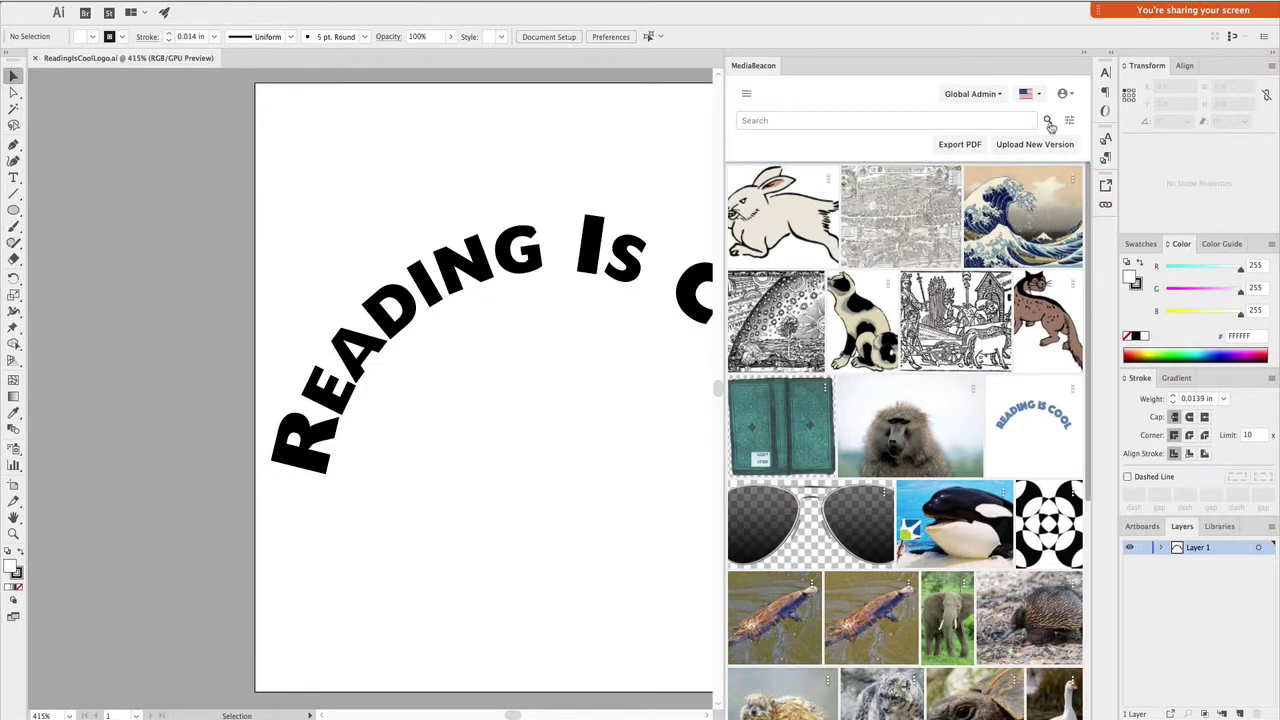
left_click(1047, 121)
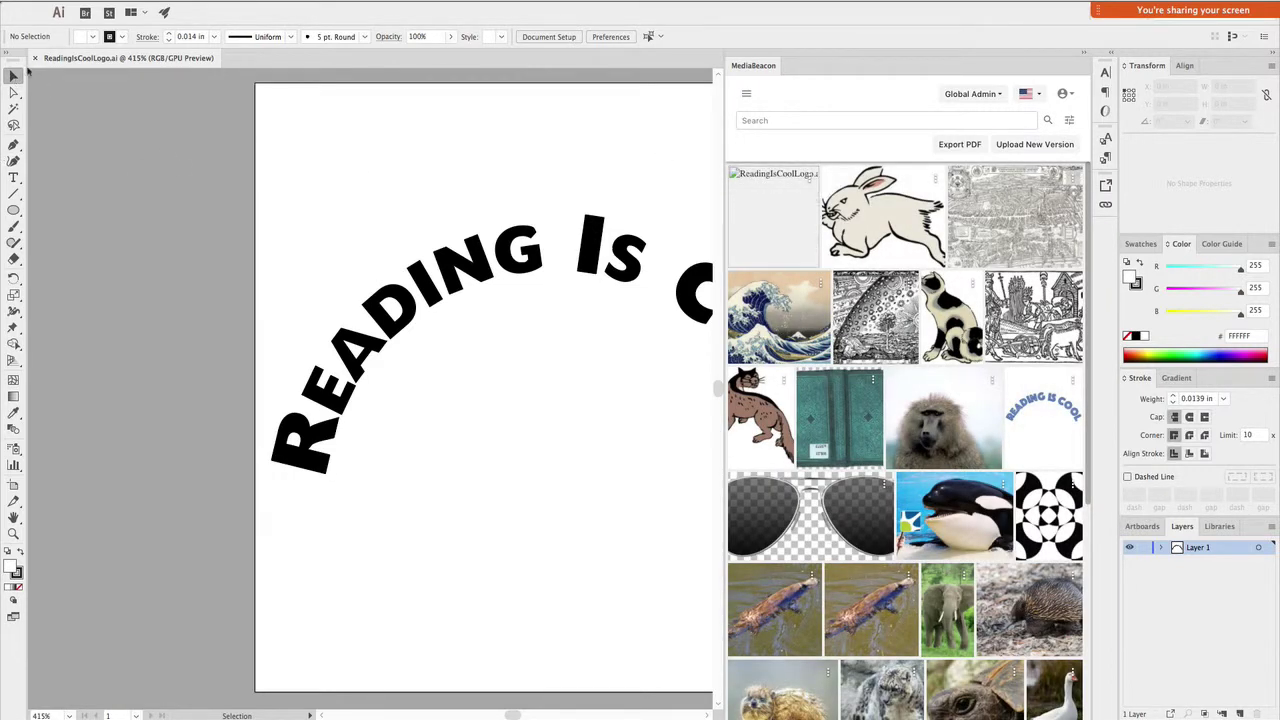
- Close the logo file and place the Reading Is Cool logo from MediaBeacon's '.ai' search onto the baboon page
left_click(35, 58)
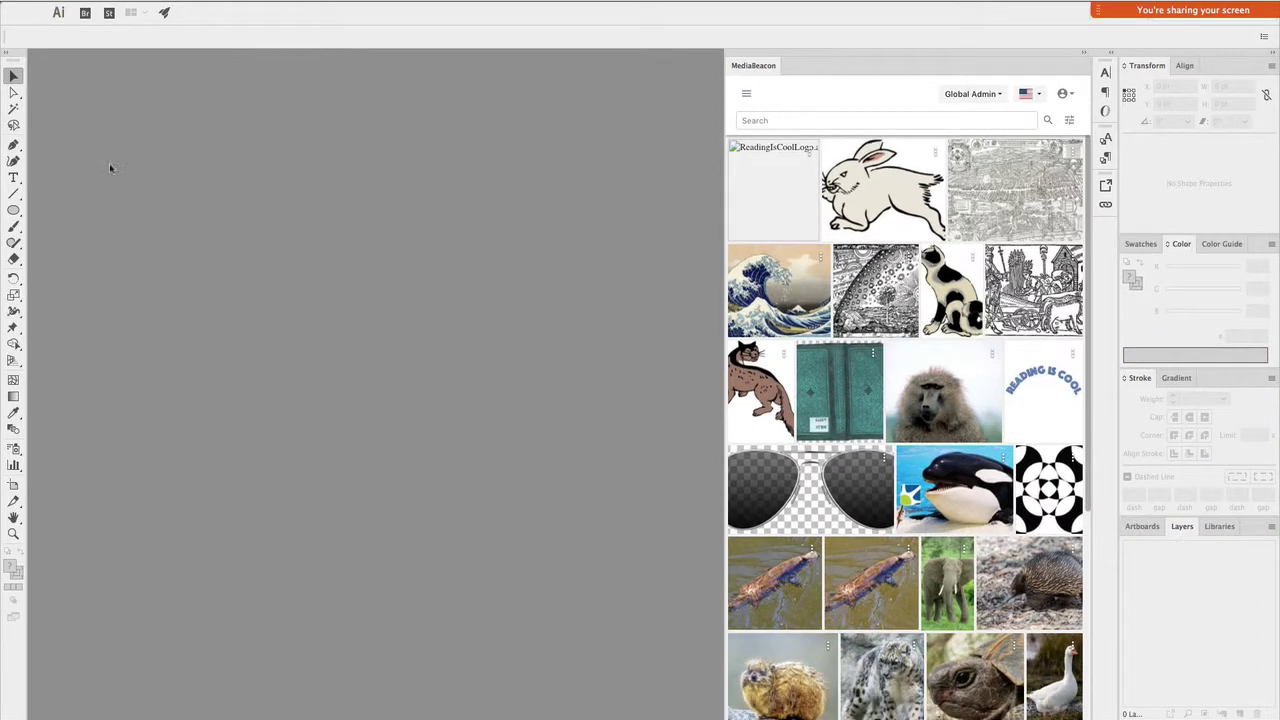
key("super+Tab")
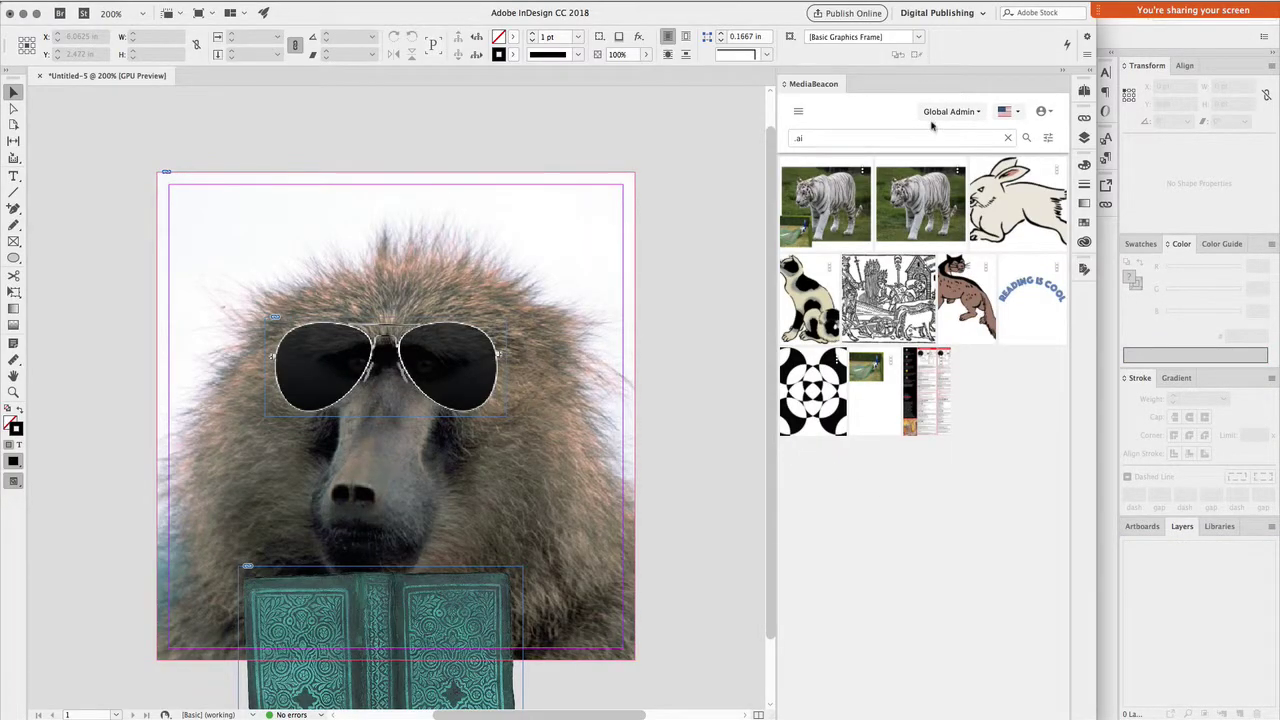
left_click(1026, 138)
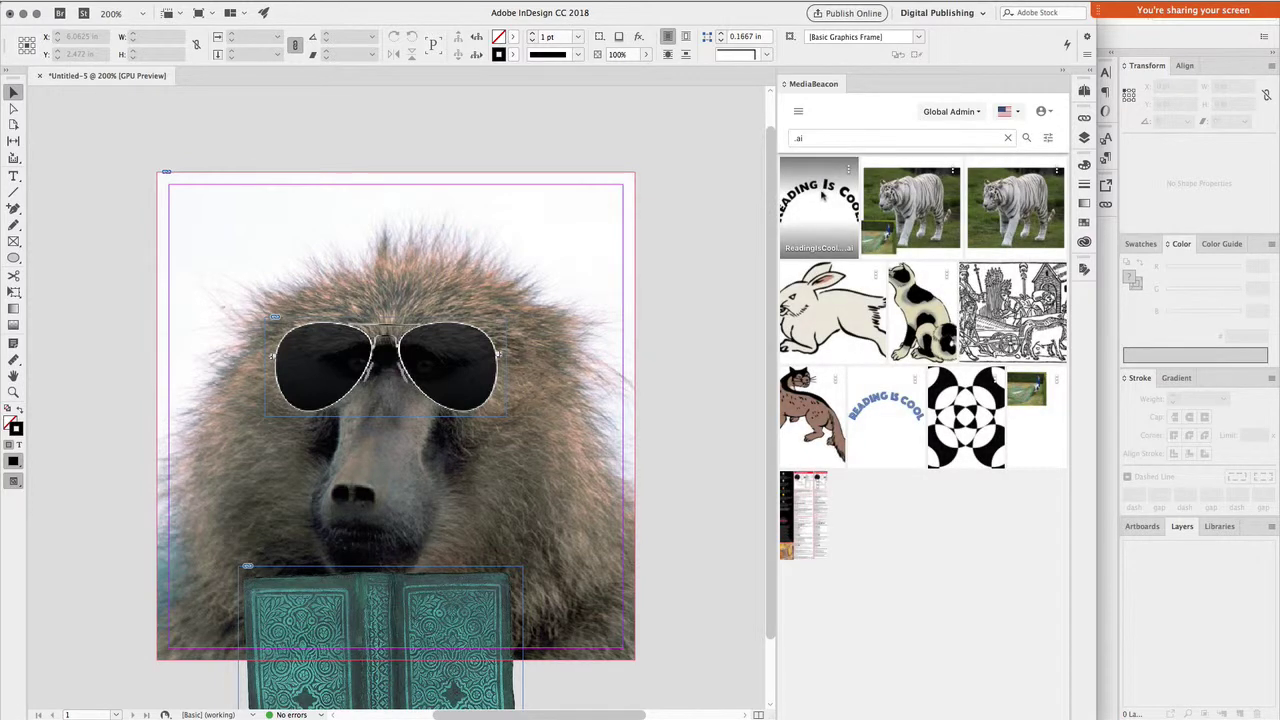
left_click_drag(822, 195, 627, 437)
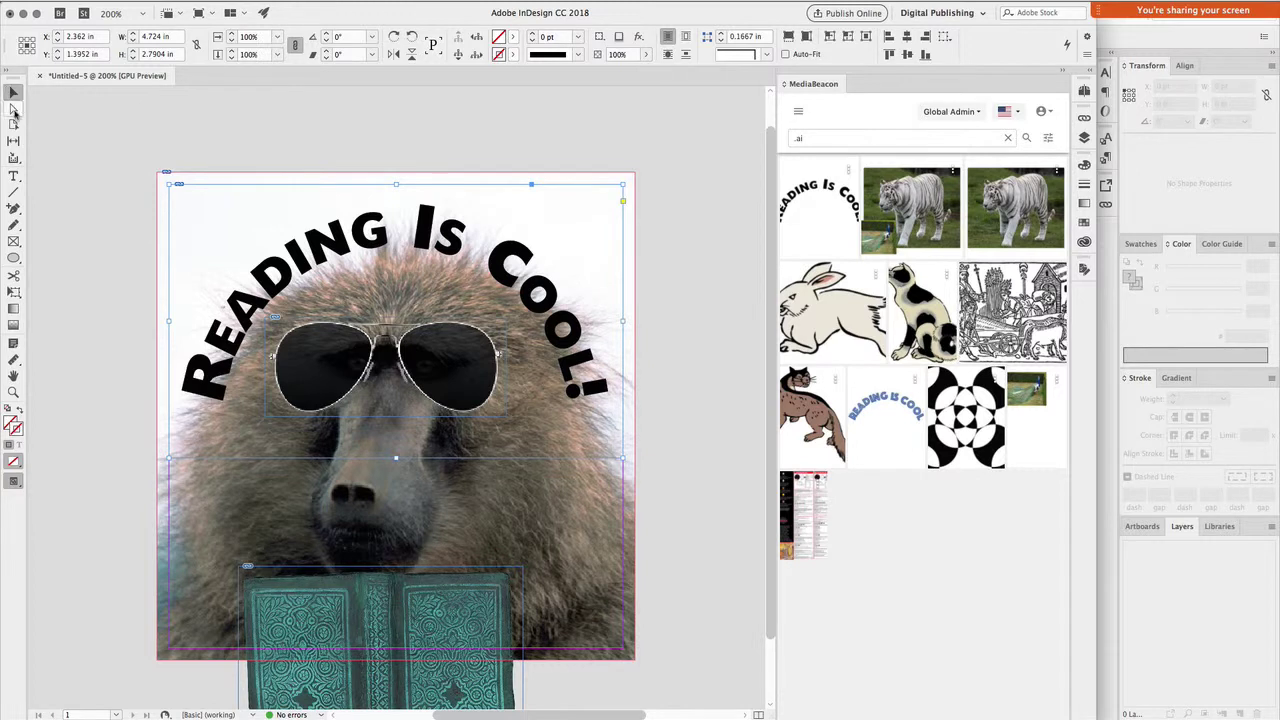
- Scale the logo down to fit the page and shorten its frame from the bottom
left_click(100, 140)
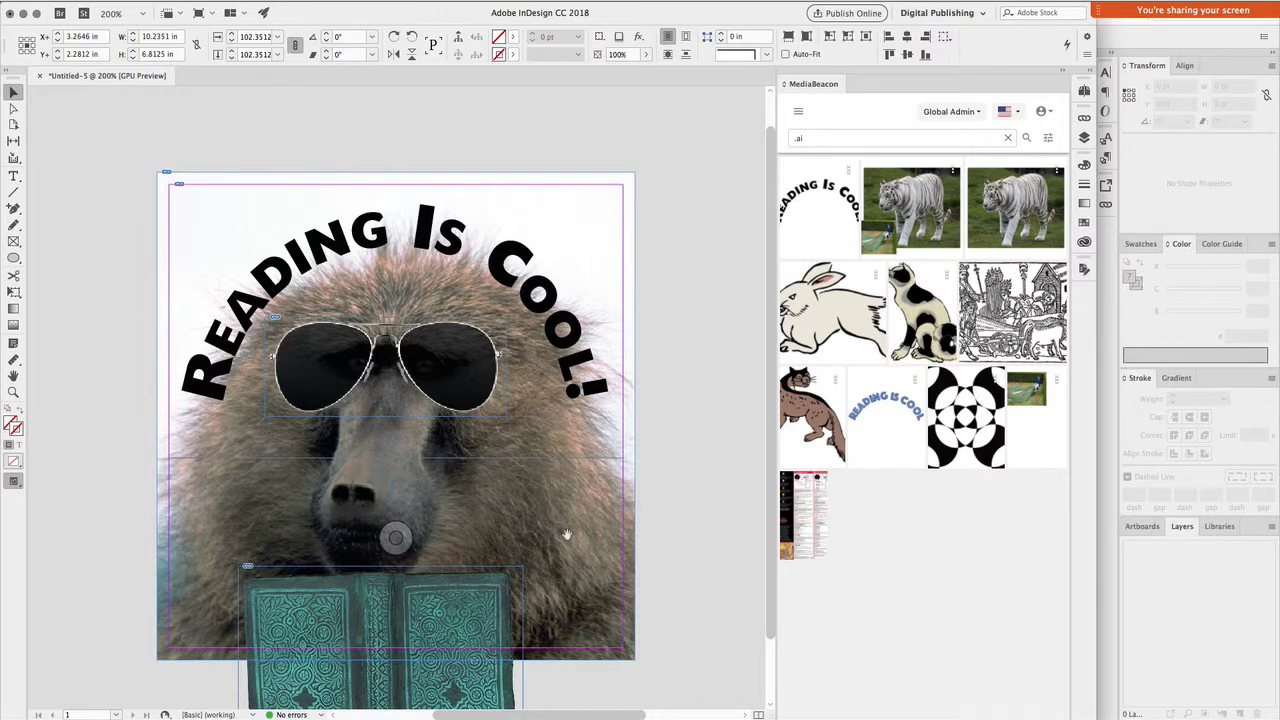
key("super+minus")
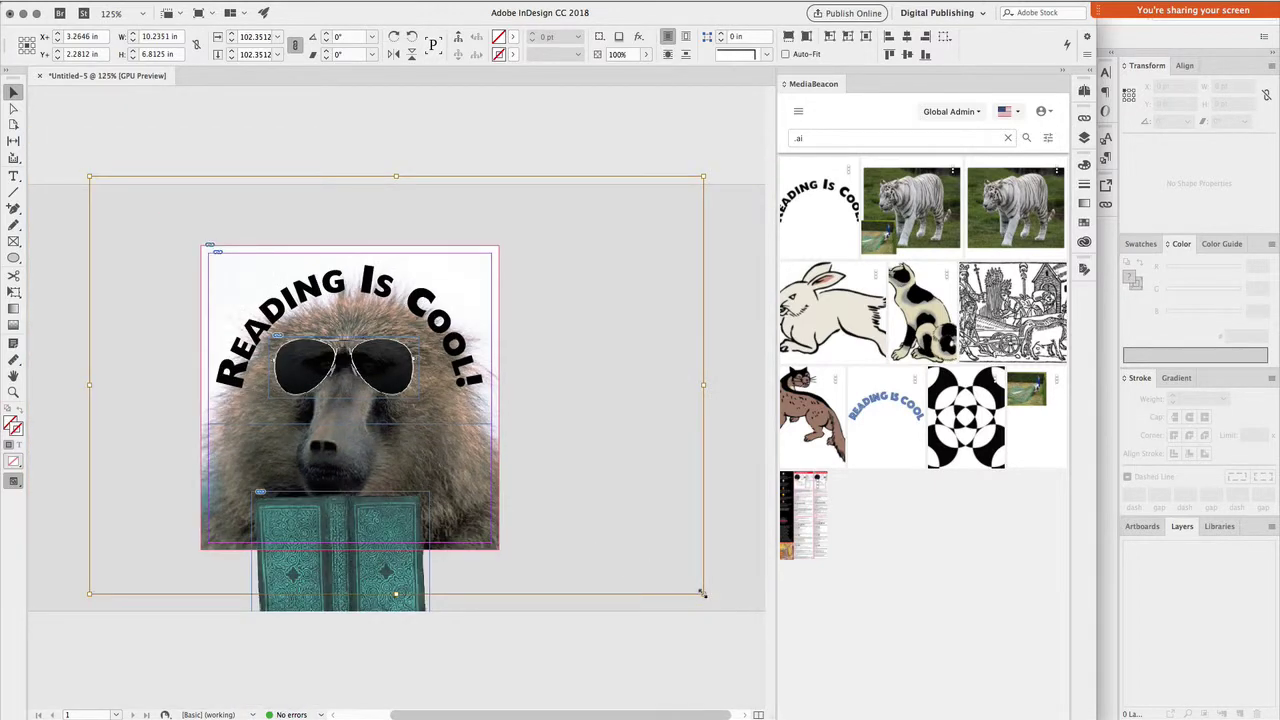
left_click_drag(702, 594, 652, 547)
left_click(398, 381)
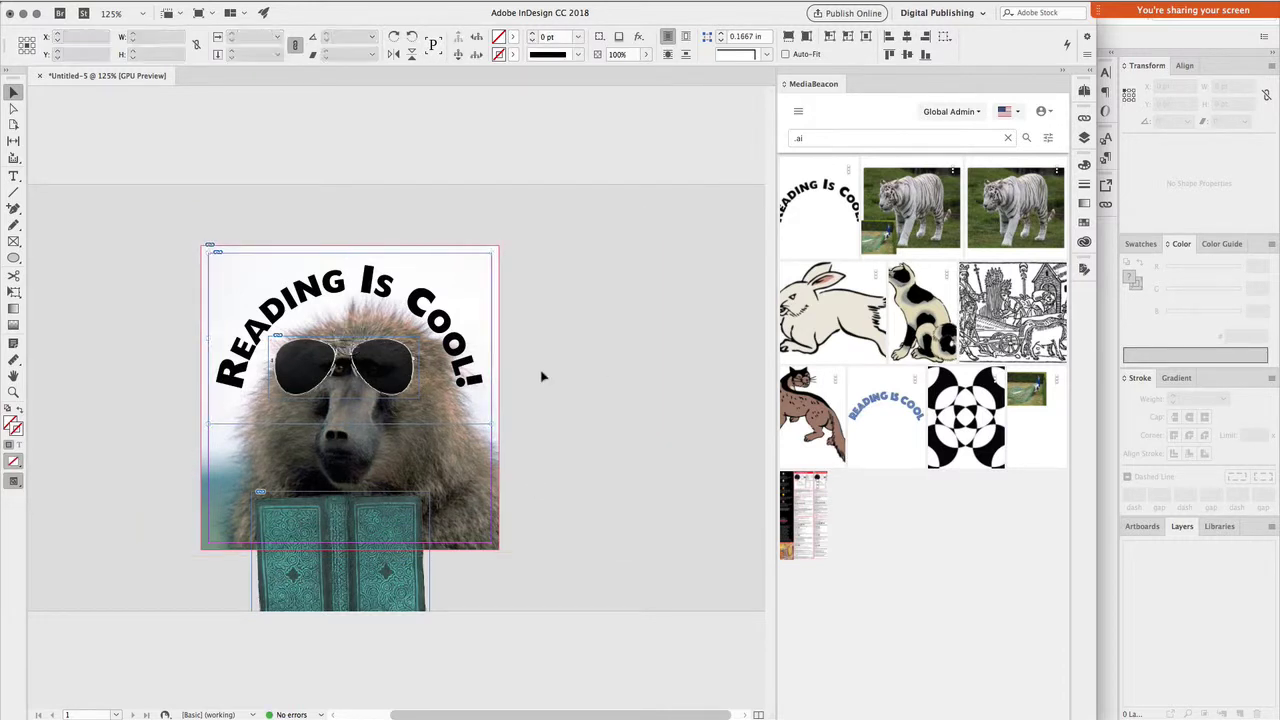
left_click_drag(349, 424, 349, 405)
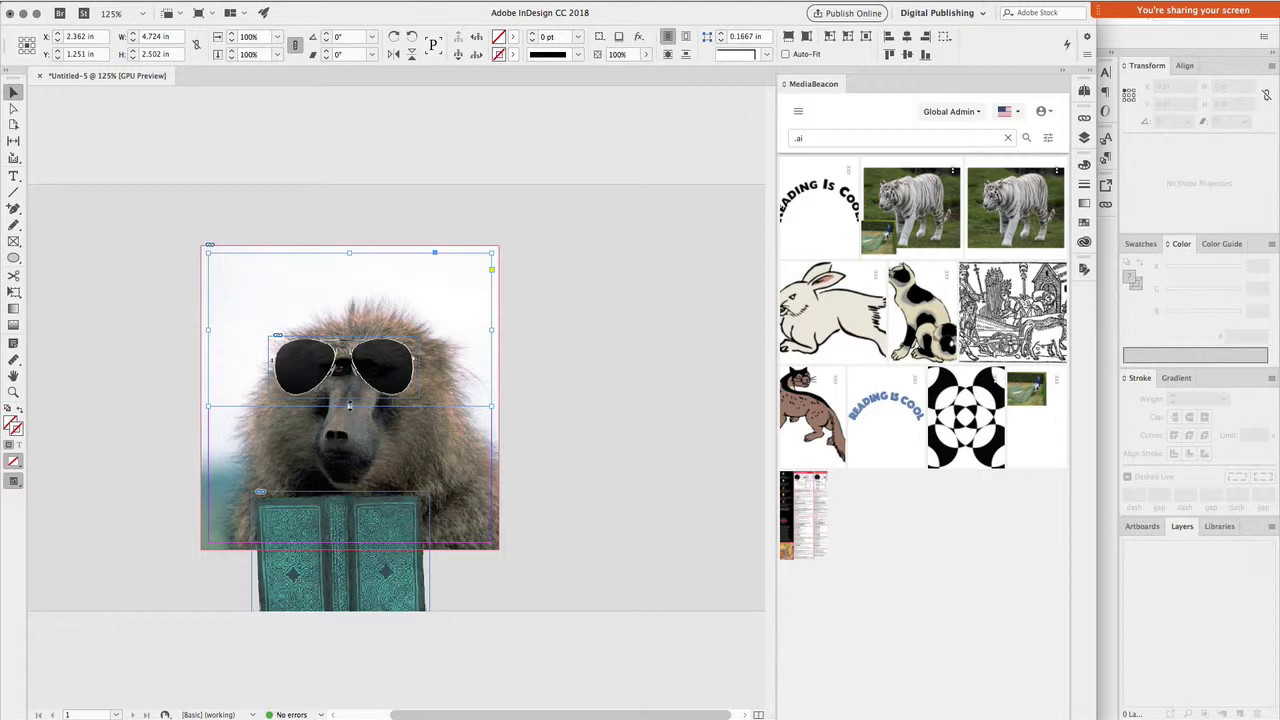
- Shrink the sunglasses picture proportionally
left_click(475, 460)
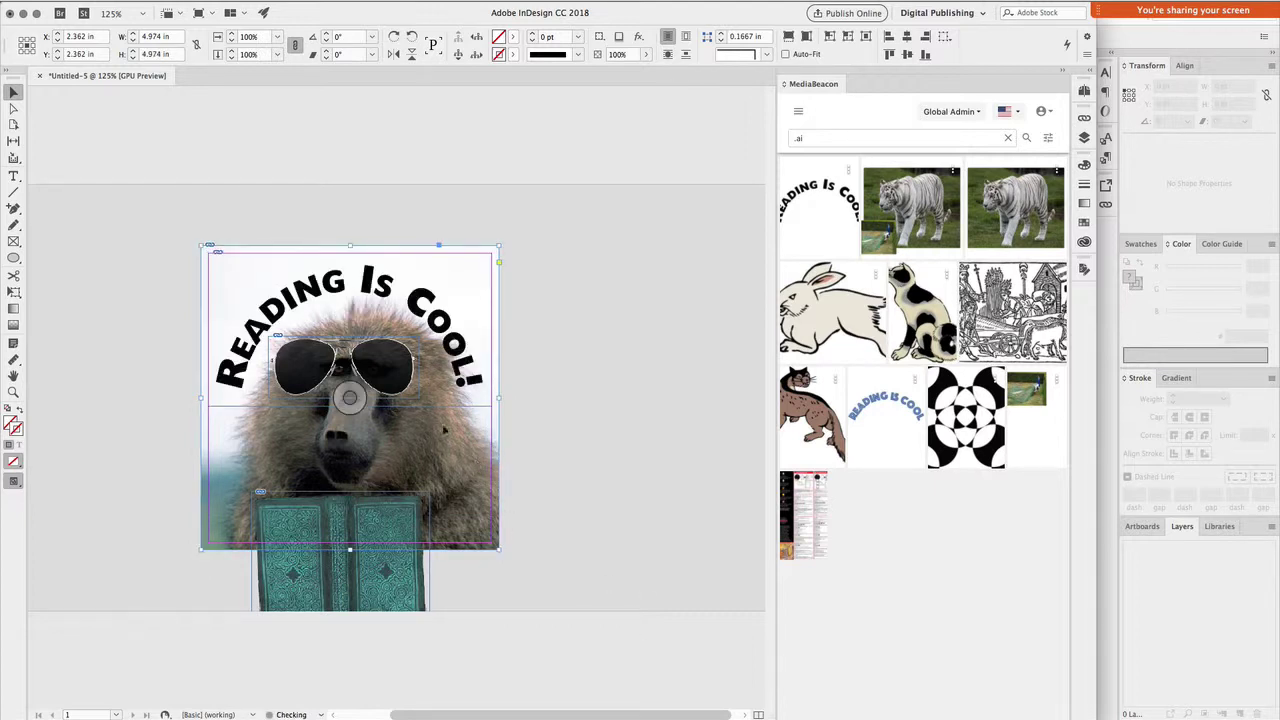
left_click(350, 365)
left_click_drag(420, 397, 401, 383)
scroll(400, 383, "up", 3)
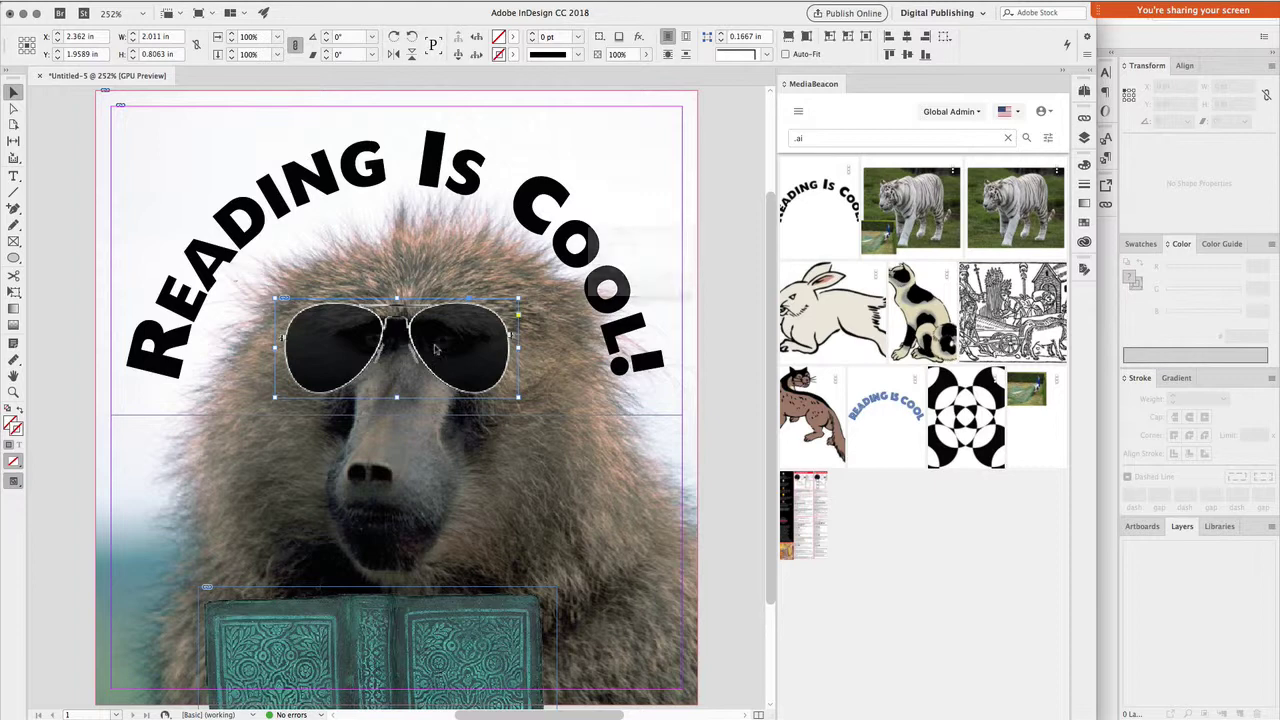
- Save the layout as Summer Reading.indd and upload it to MediaBeacon
key("super+s")
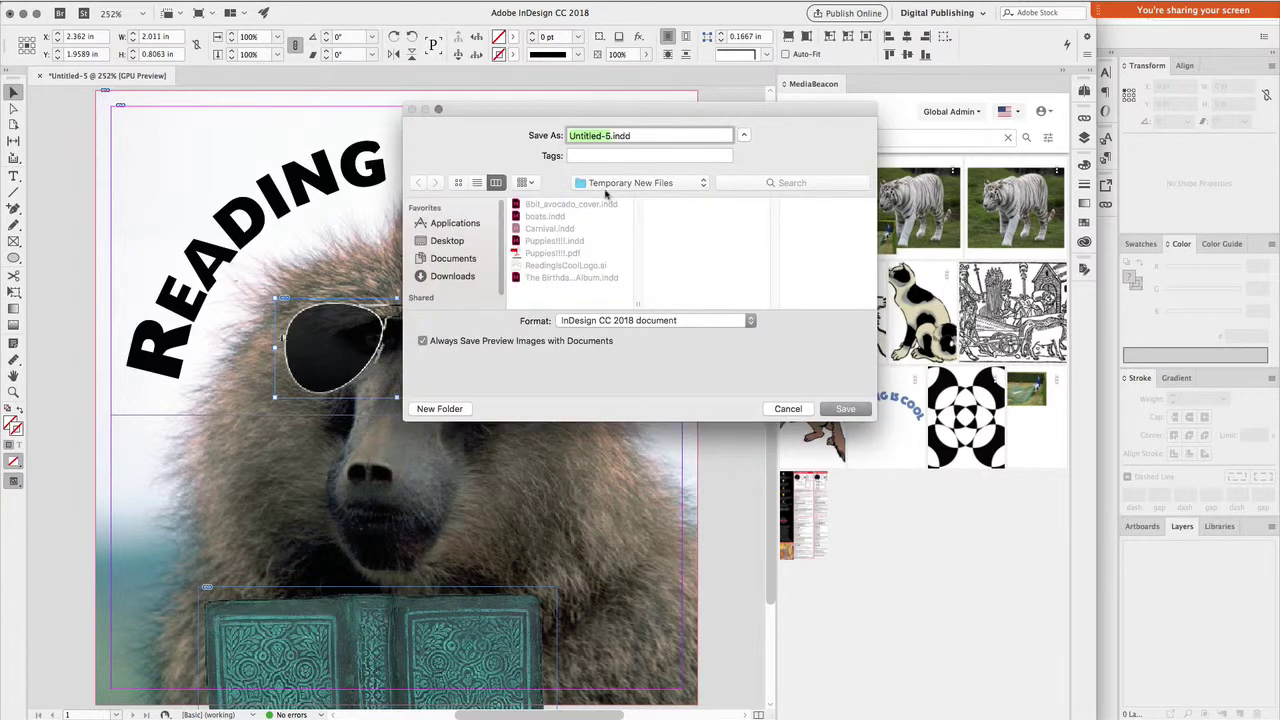
type("Summer Reas")
key("BackSpace")
type("di")
key("BackSpace")
type("ing")
key("Return")
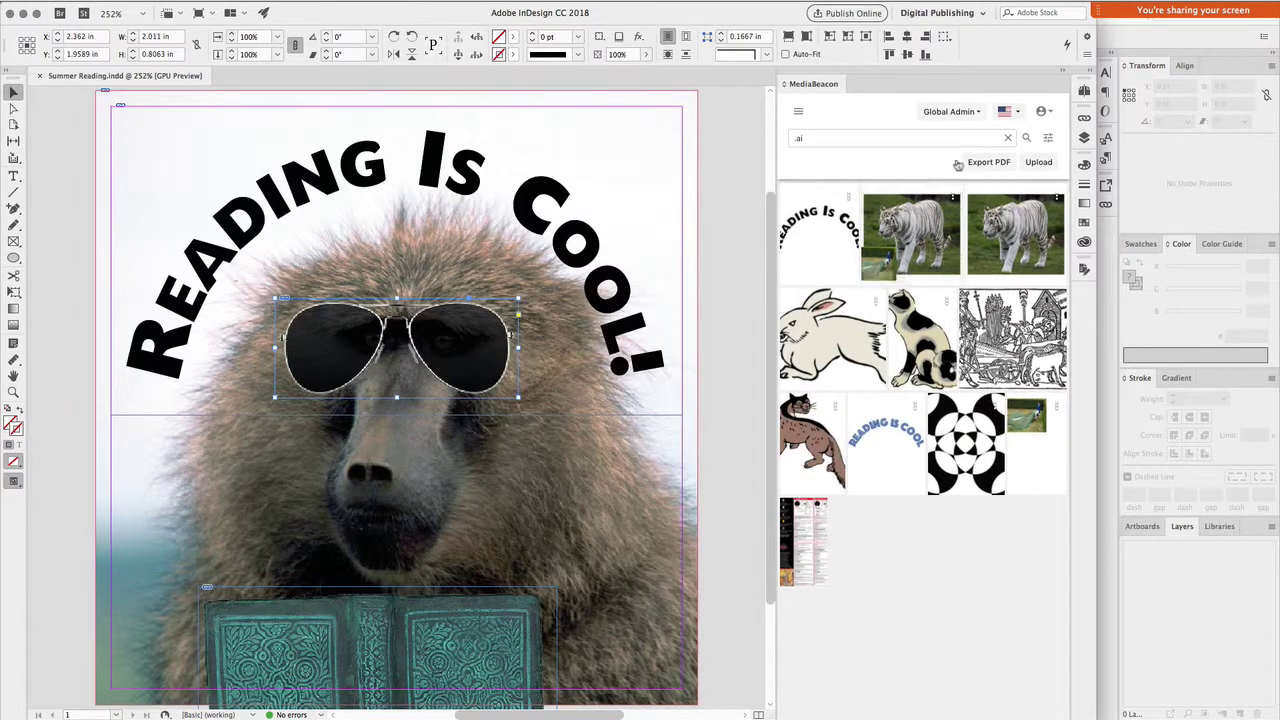
left_click(1038, 163)
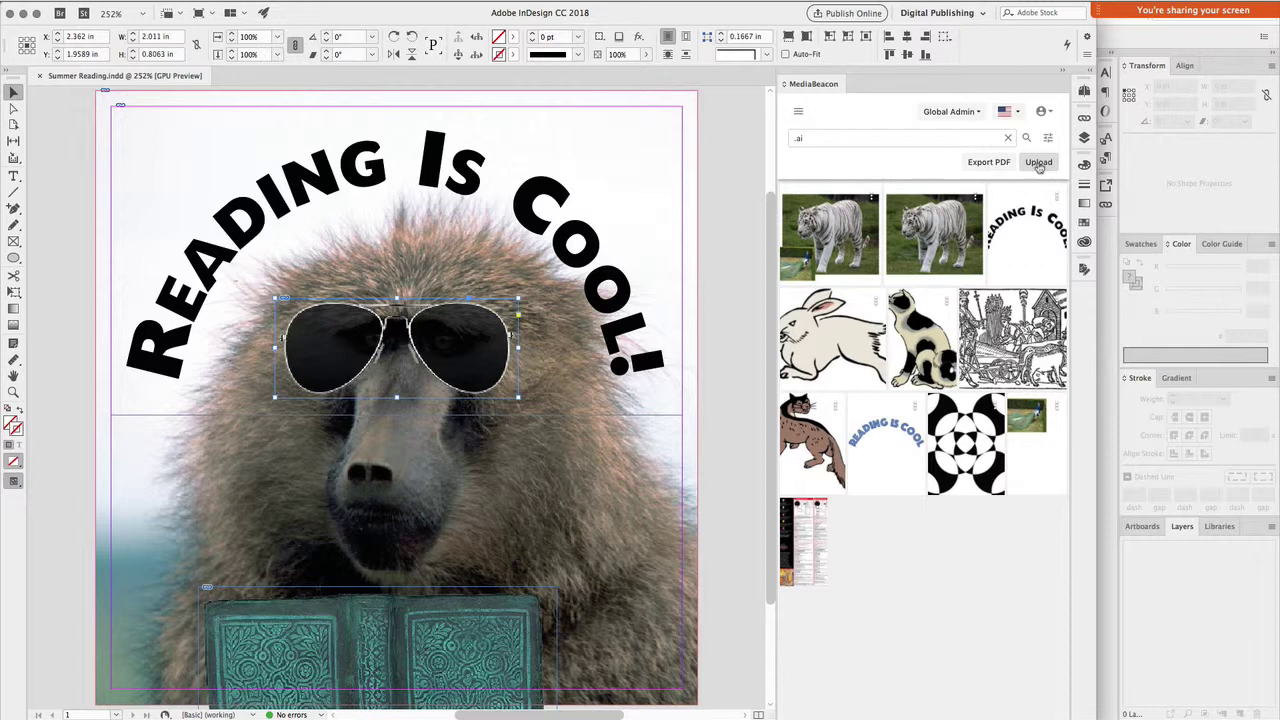
left_click(1038, 163)
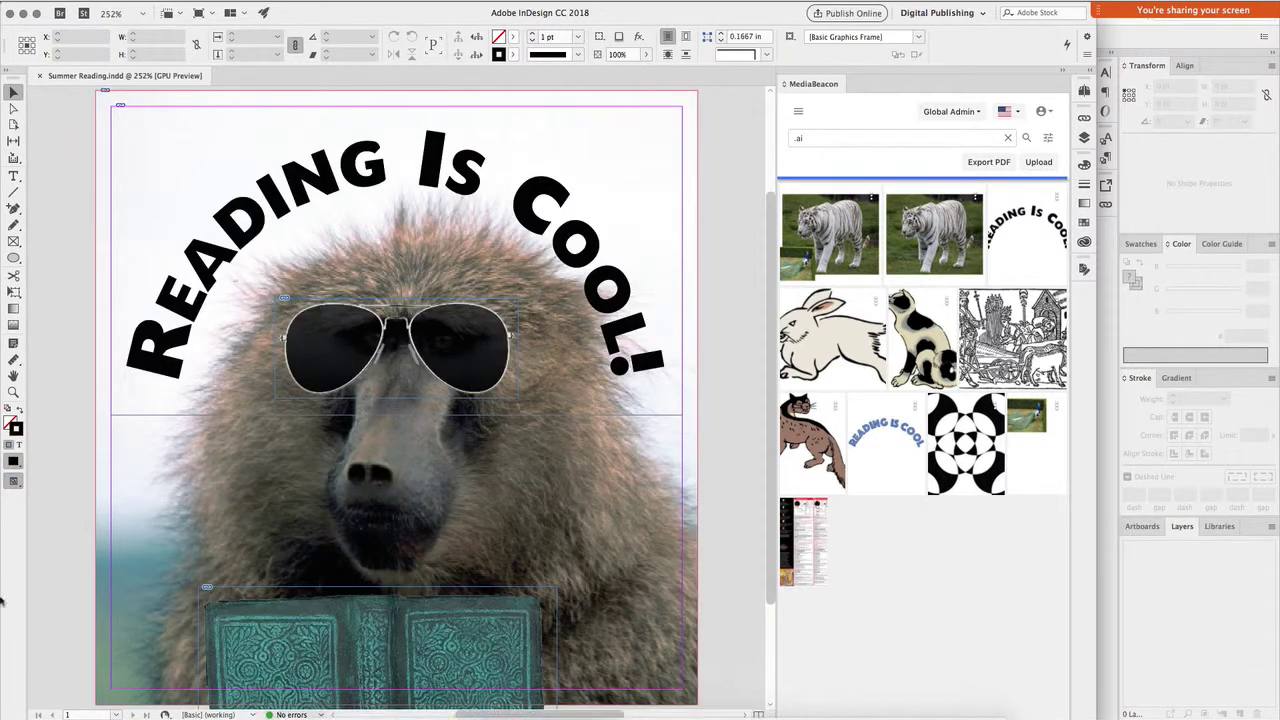
- Cycle through applications toward the browser's MediaBeacon page and return to InDesign
key("super+Tab")
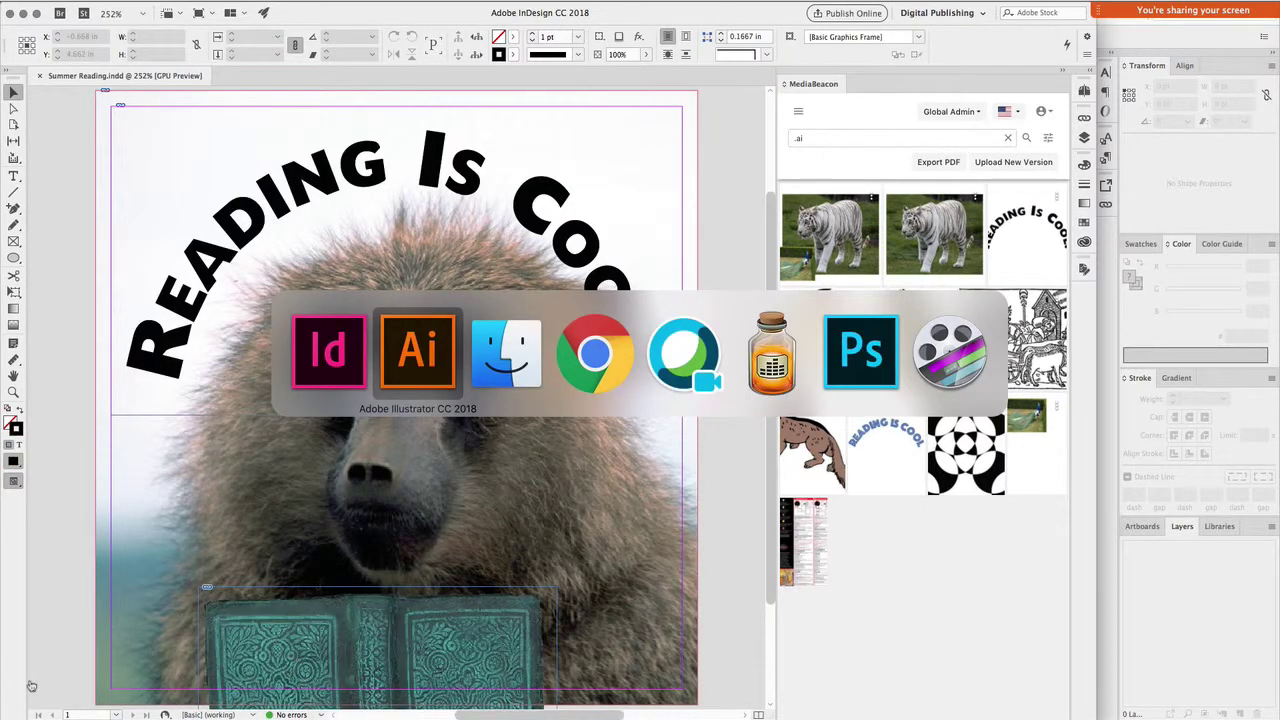
key("super+Tab")
key("super+Tab")
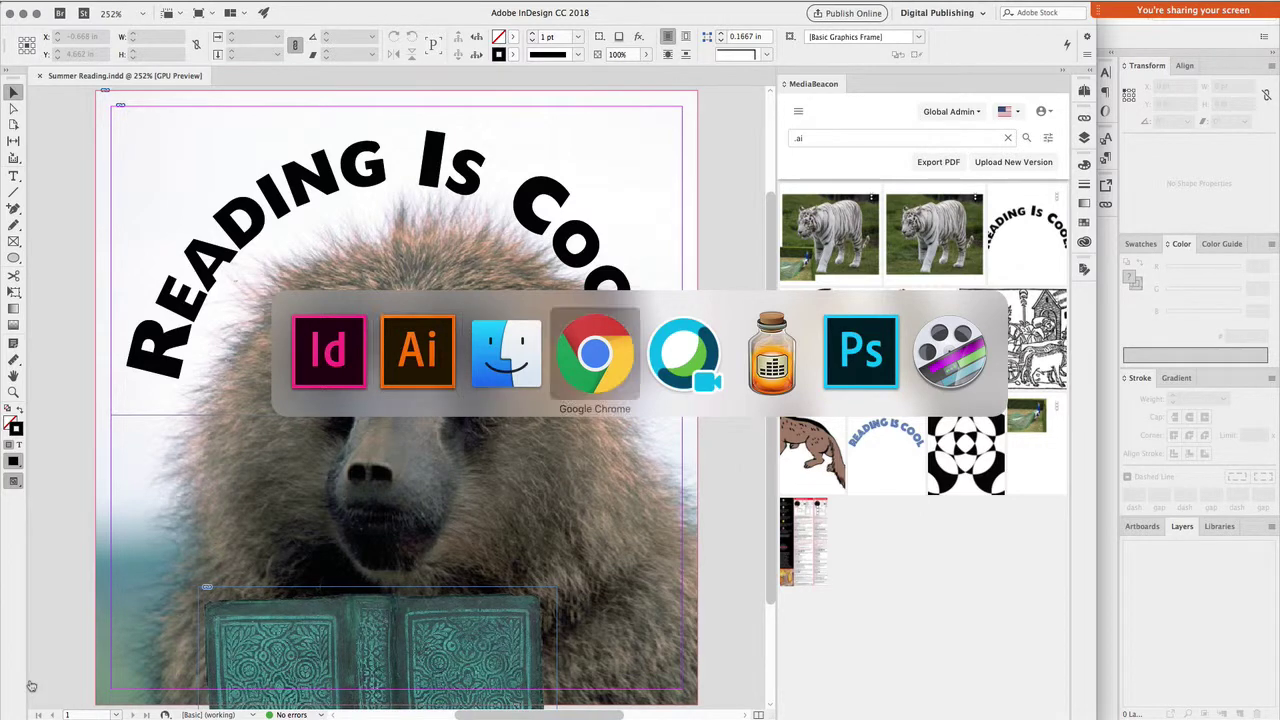
key("super+Tab")
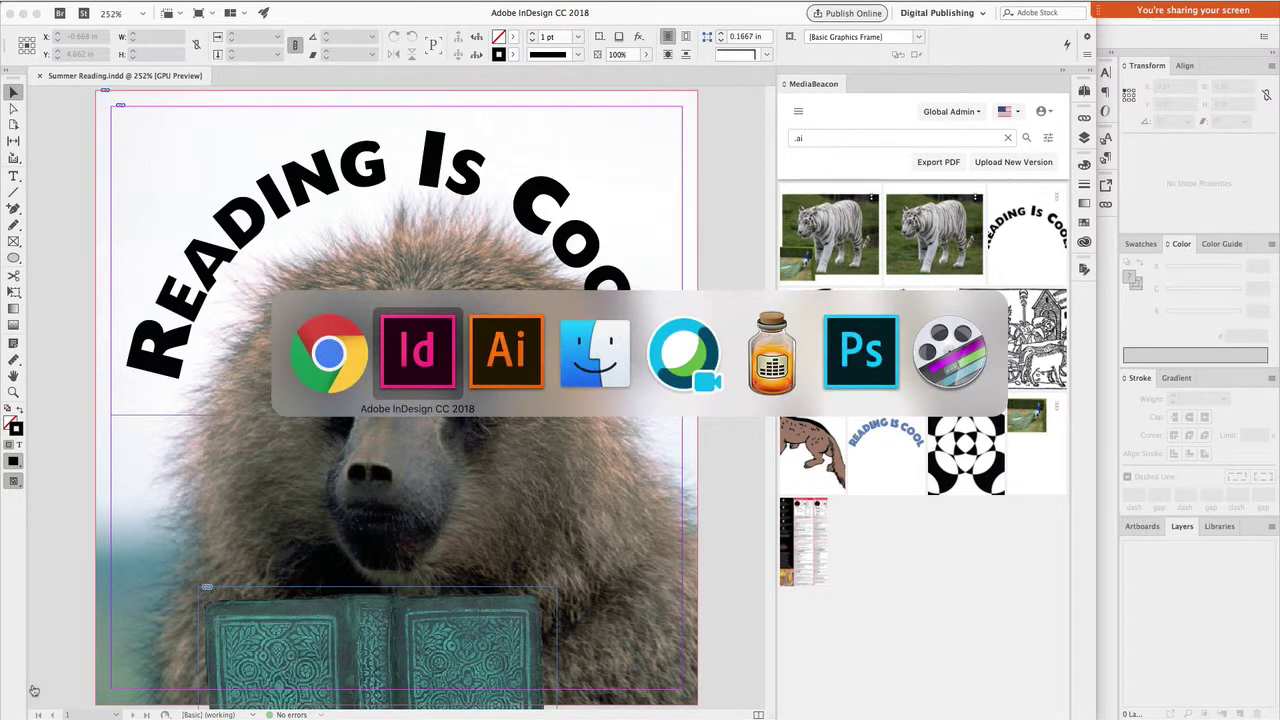
key("super+Tab")
key("super+shift+Tab")
key("super+shift+Tab")
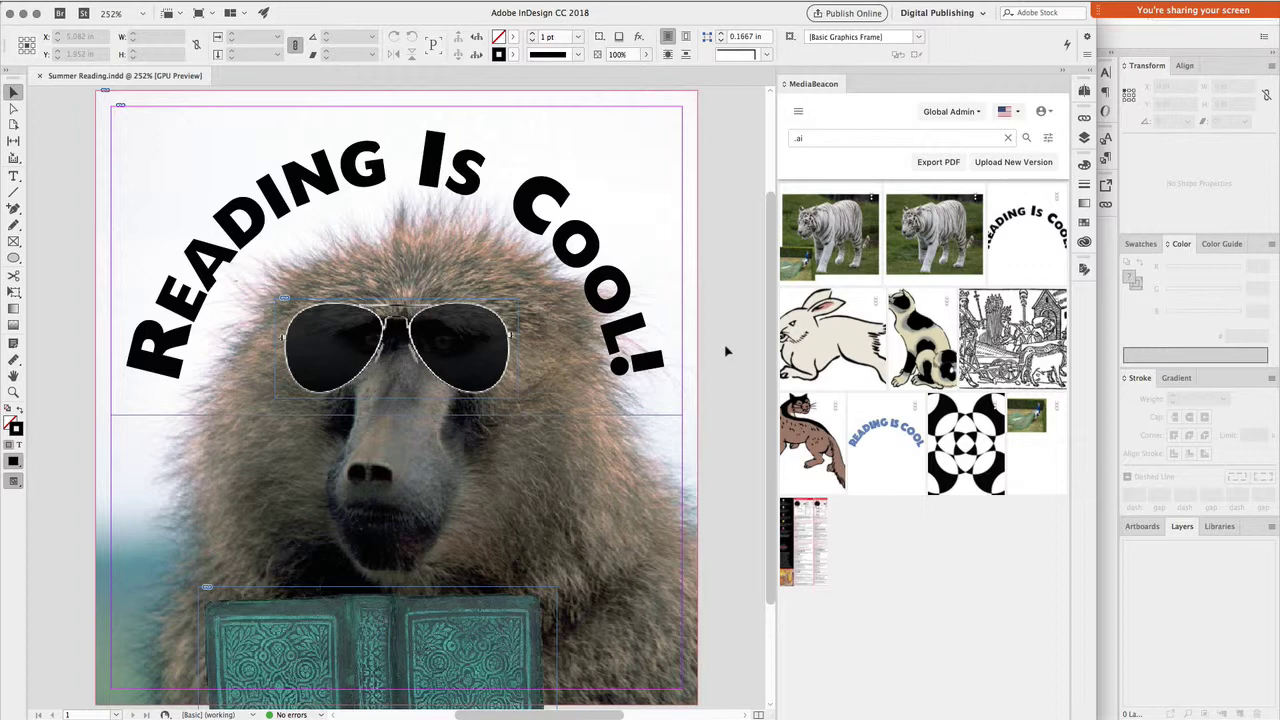
- Use Edit Original on the book image frame at the bottom of the page
right_click(477, 607)
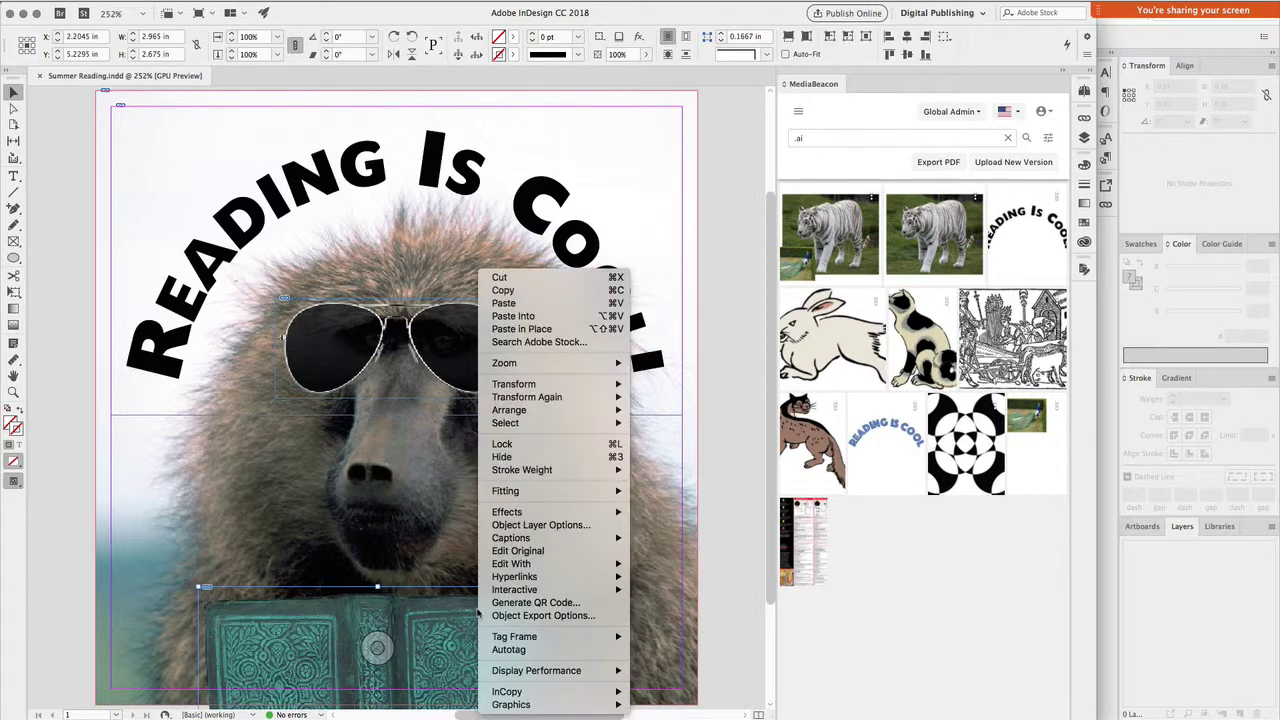
left_click(538, 551)
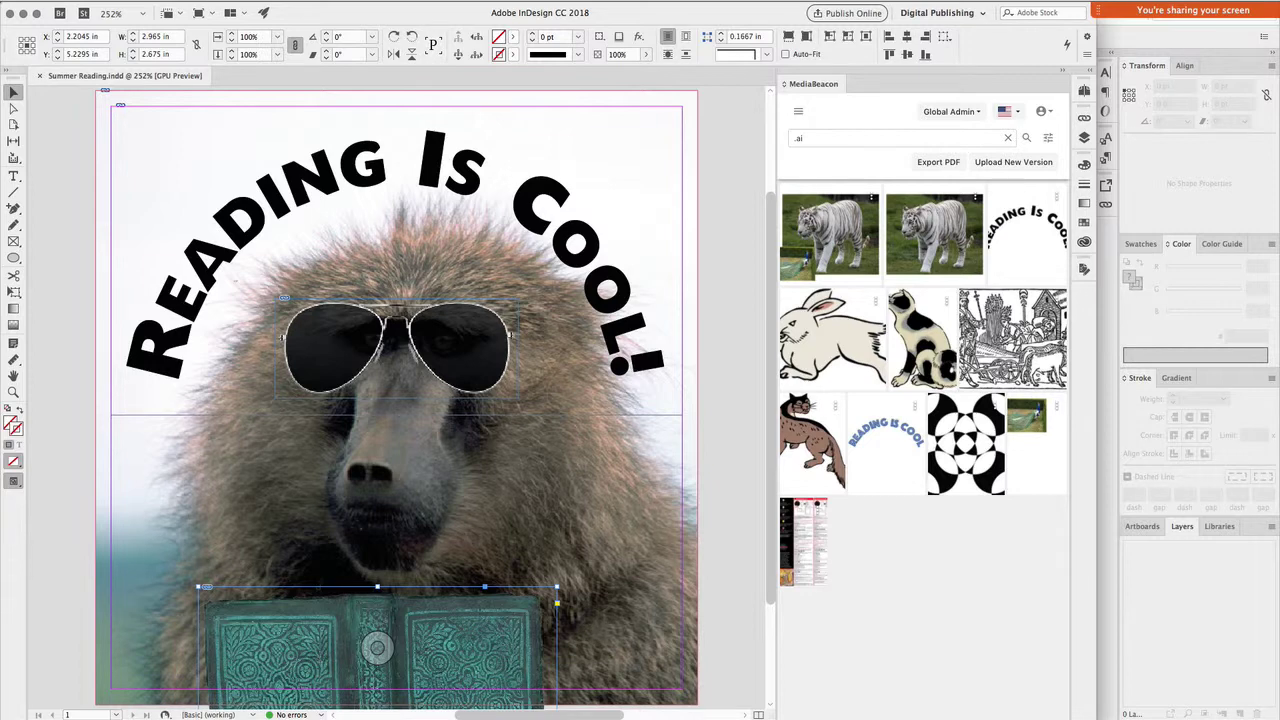
- Switch to Photoshop and show the Layers panel for old book 2.psd
left_click(515, 700)
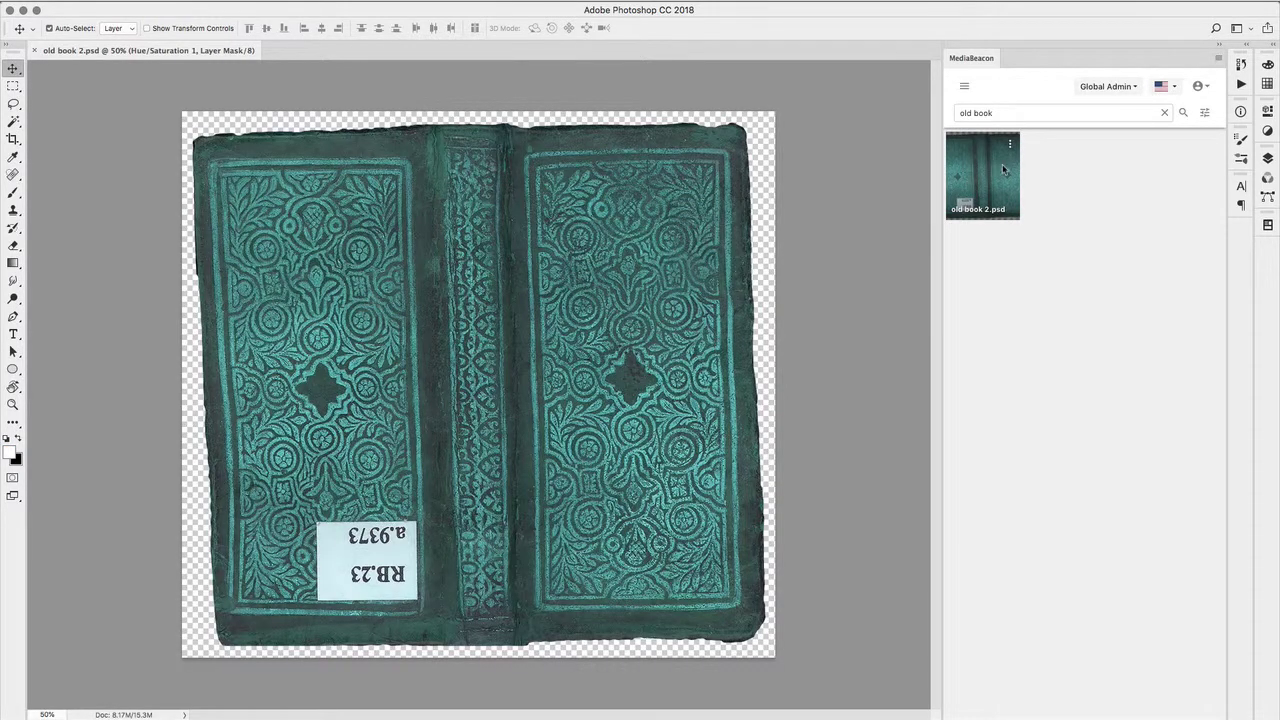
left_click(1270, 158)
- Set the Hue/Saturation layer's hue to -37 so the cover turns red, then save the file
left_click(1128, 236)
double_click(1128, 236)
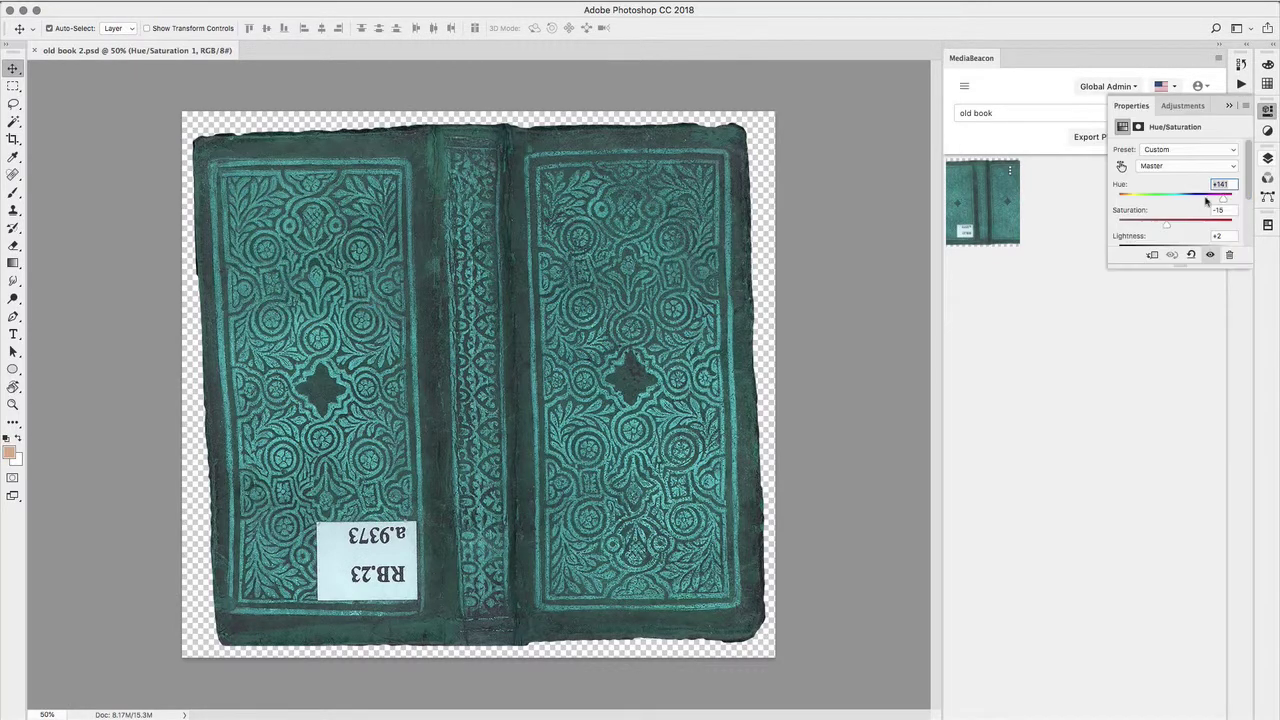
left_click_drag(1224, 199, 1198, 230)
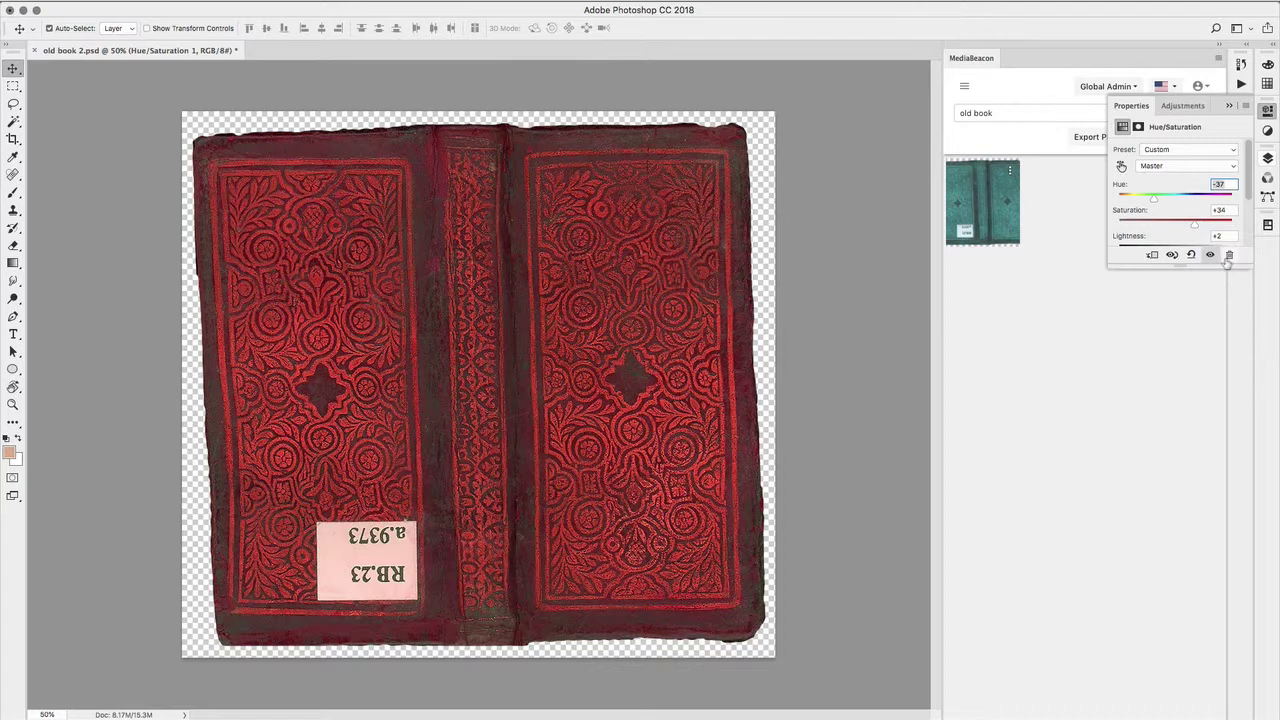
left_click(1230, 106)
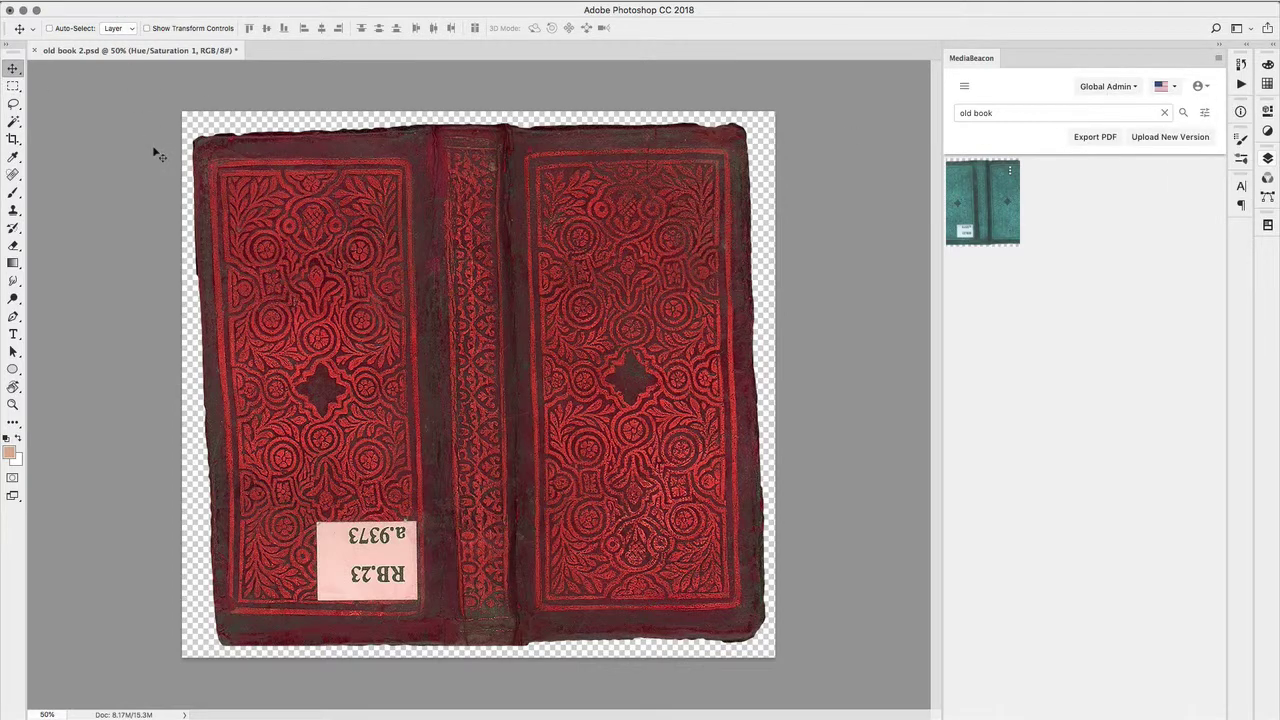
key("super+s")
- Upload the recoloured book to MediaBeacon with Upload New Version and confirm with OK
left_click(1155, 141)
left_click(712, 377)
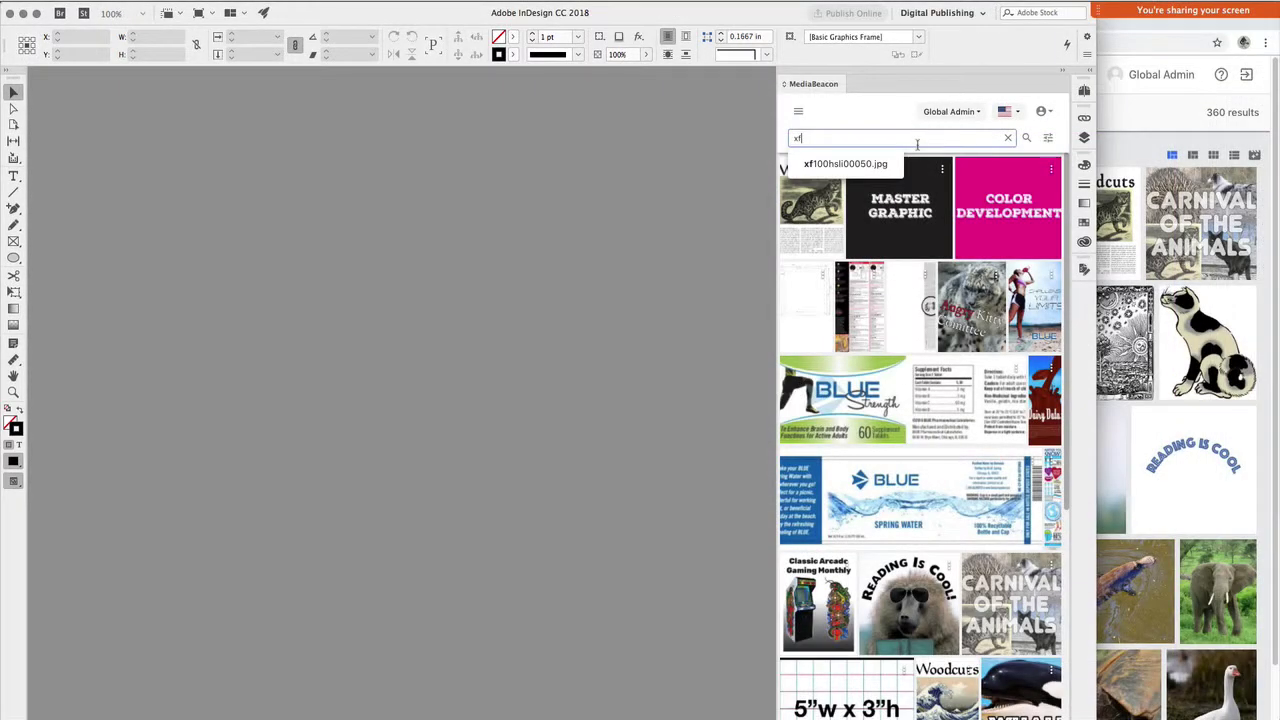
- Run the xf search so the MediaBeacon panel lists the two art-supplies images
key("Return")
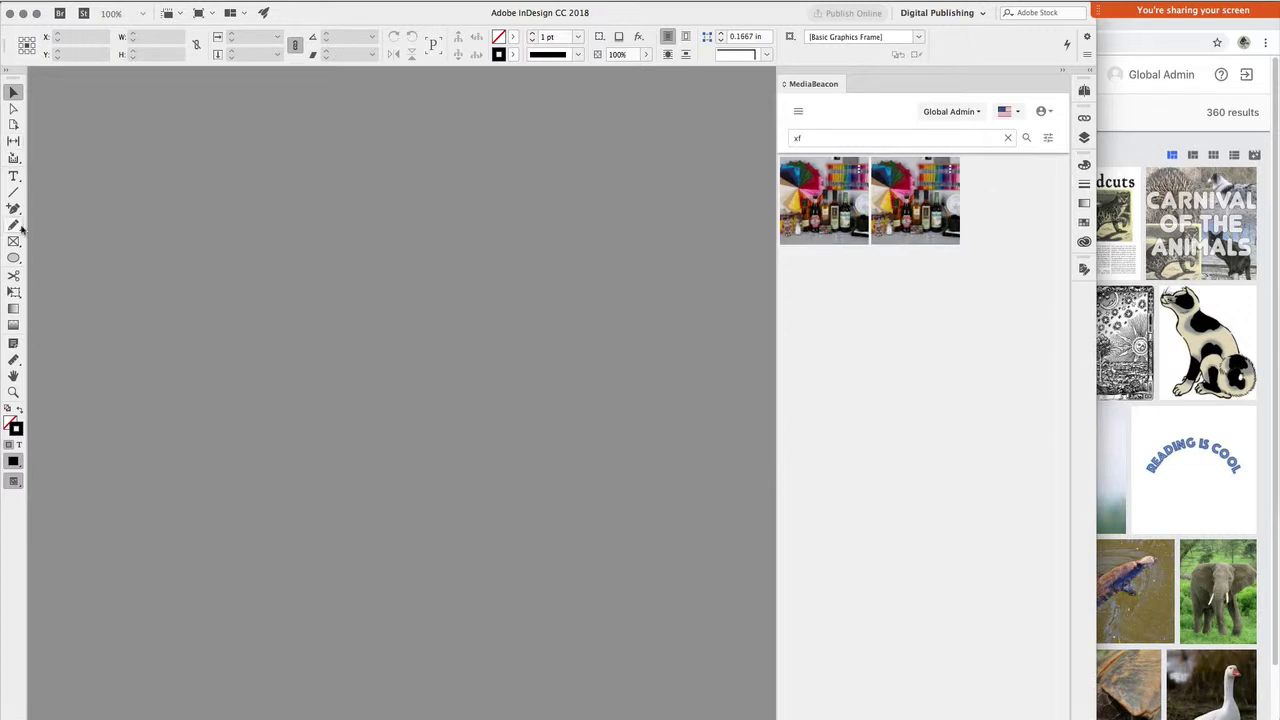
- Create Untitled-6, a blank 4.724 × 4.724 in document, from the first recent preset
key("super+n")
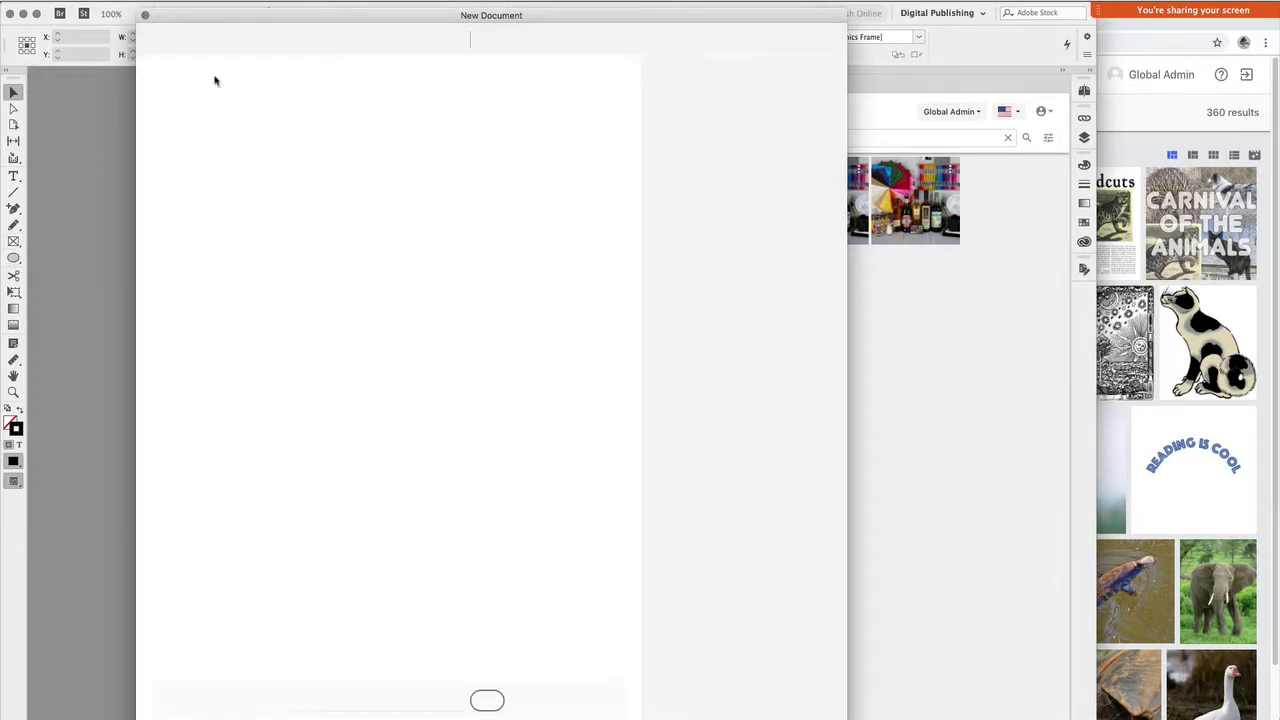
left_click(329, 265)
double_click(218, 280)
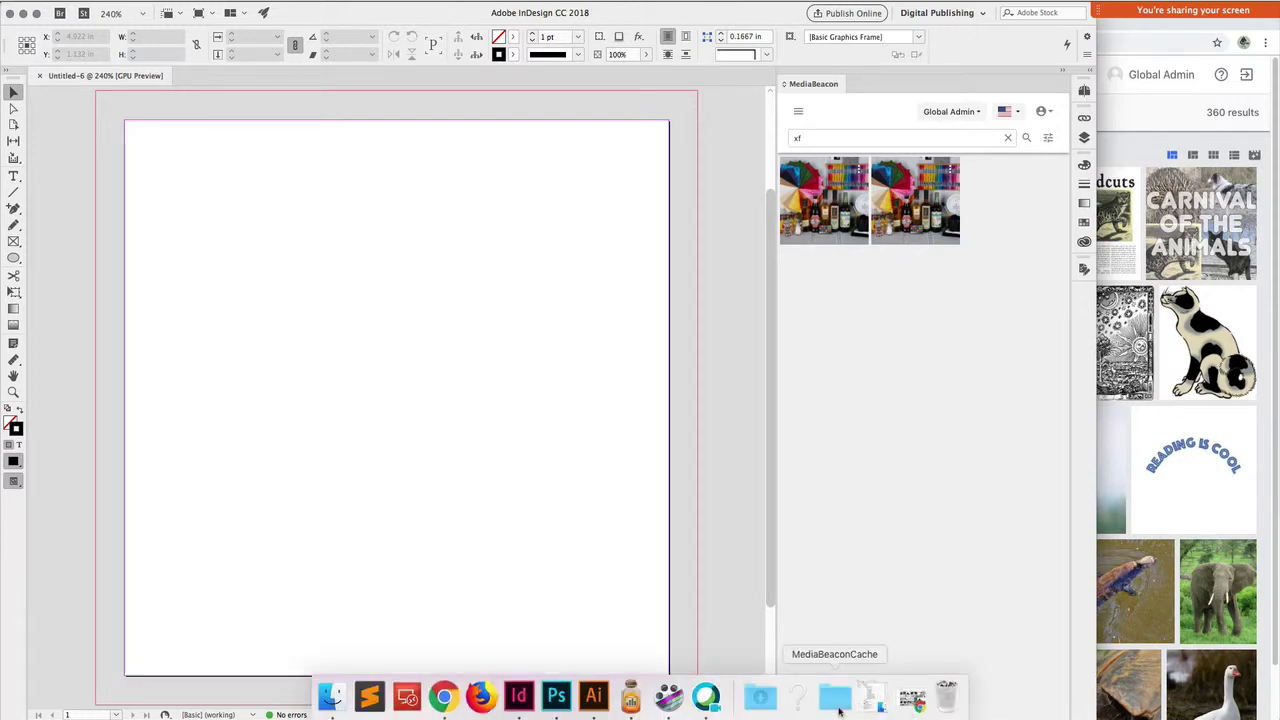
- Open the MediaBeaconCache folder and expand all its folders in Finder
left_click(837, 700)
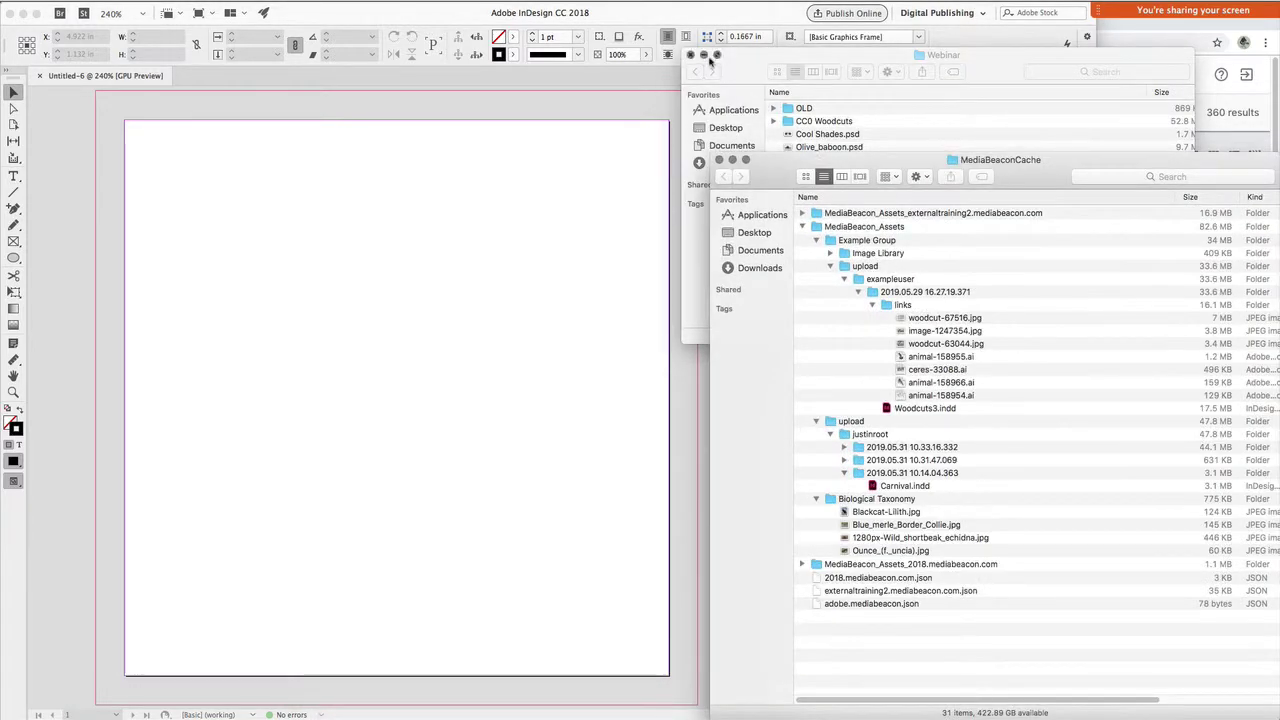
left_click_drag(700, 56, 730, 92)
key("super+a")
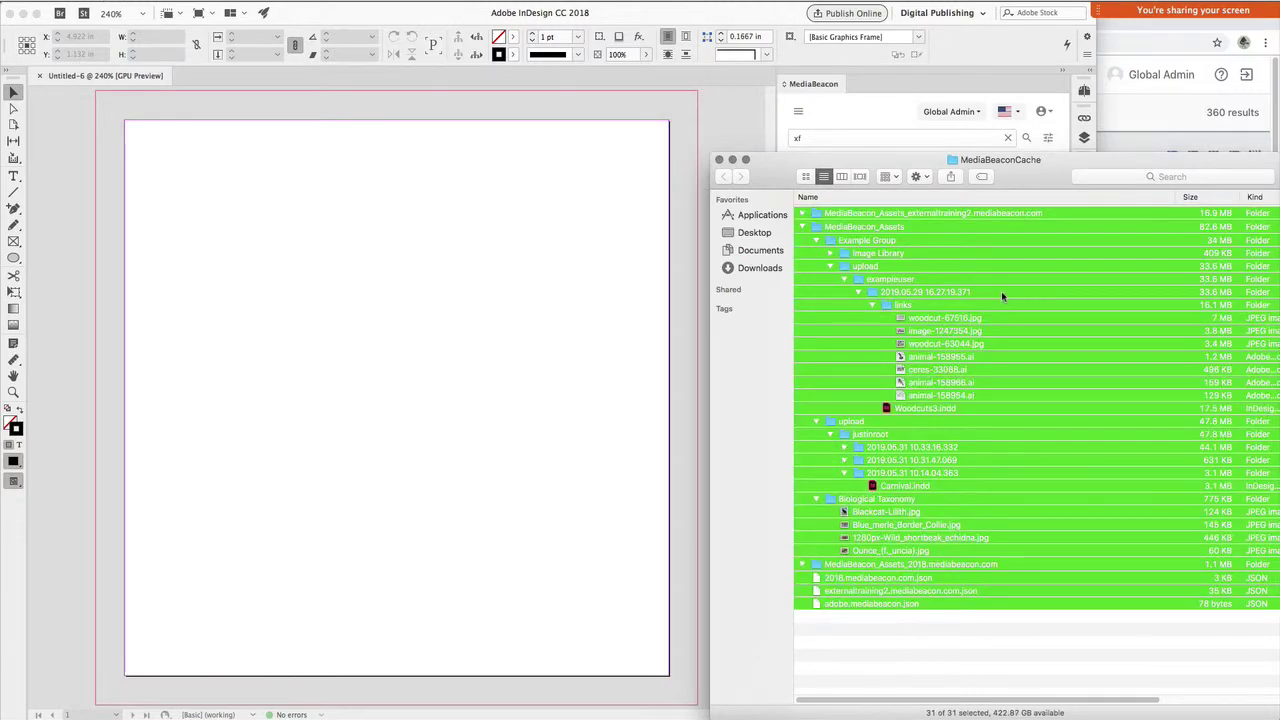
key("alt+Right")
left_click(843, 114)
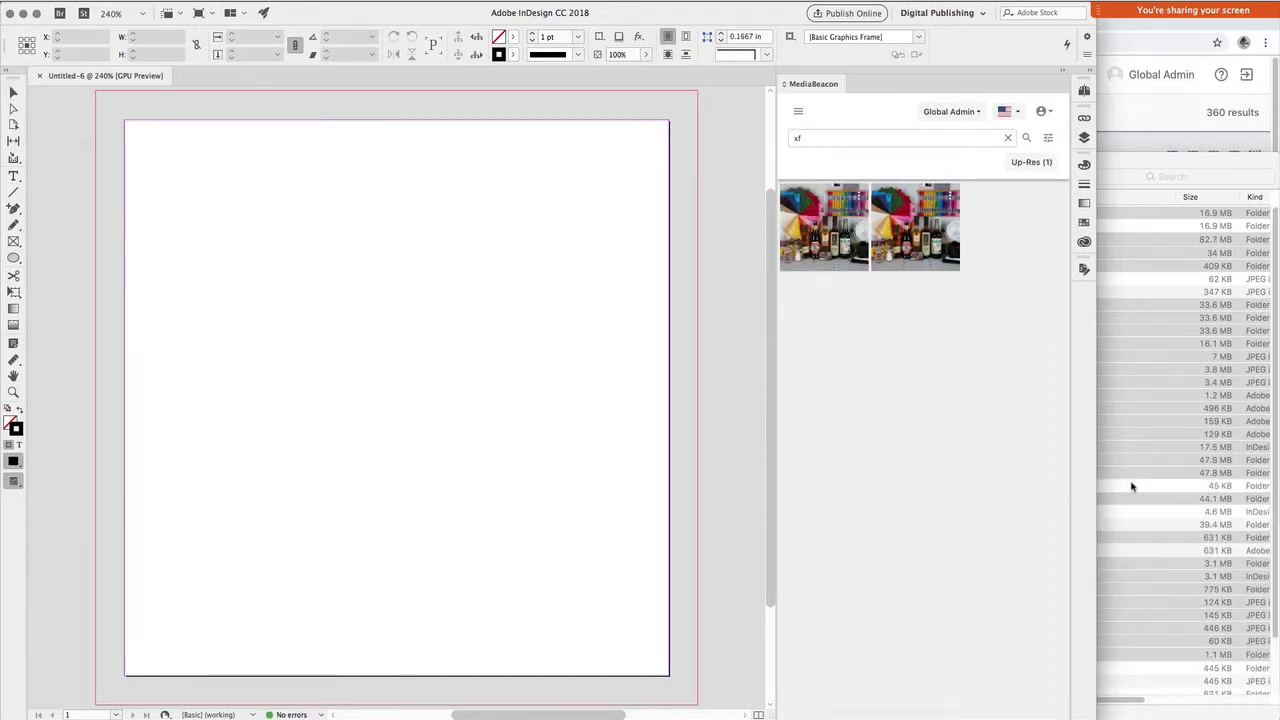
left_click(1133, 487)
left_click(1010, 279)
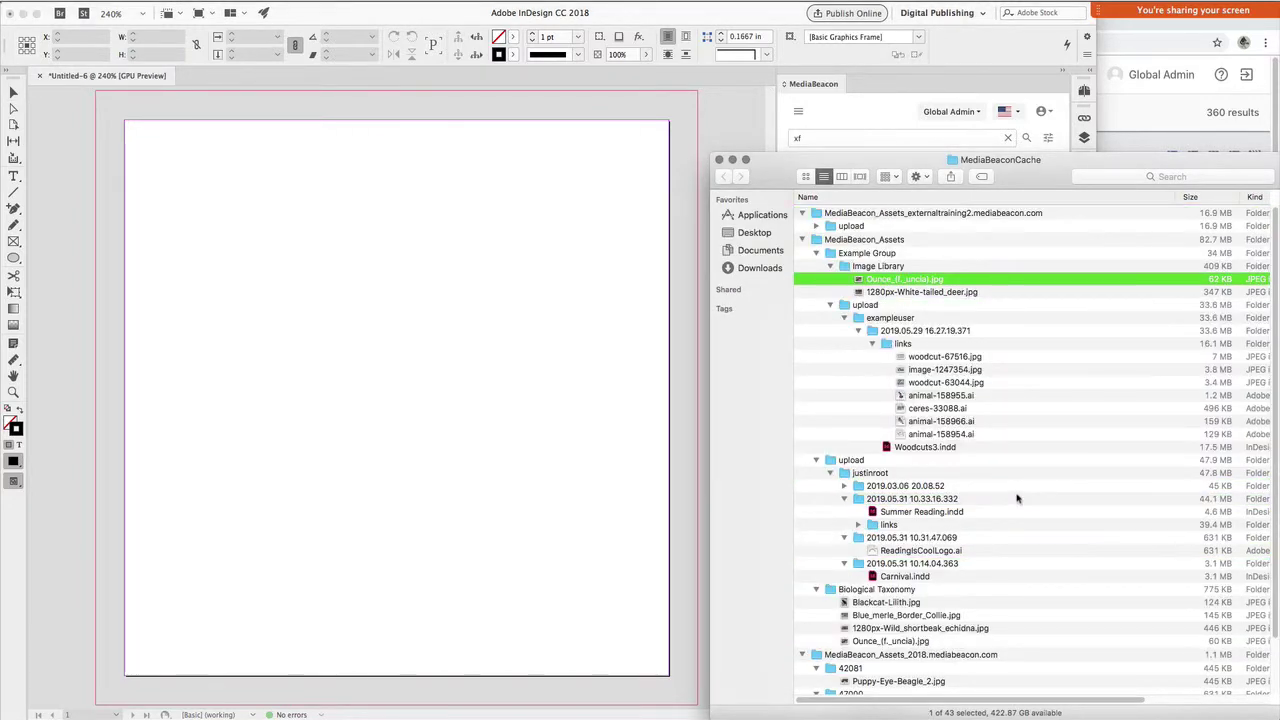
scroll(1017, 497, "down", 2)
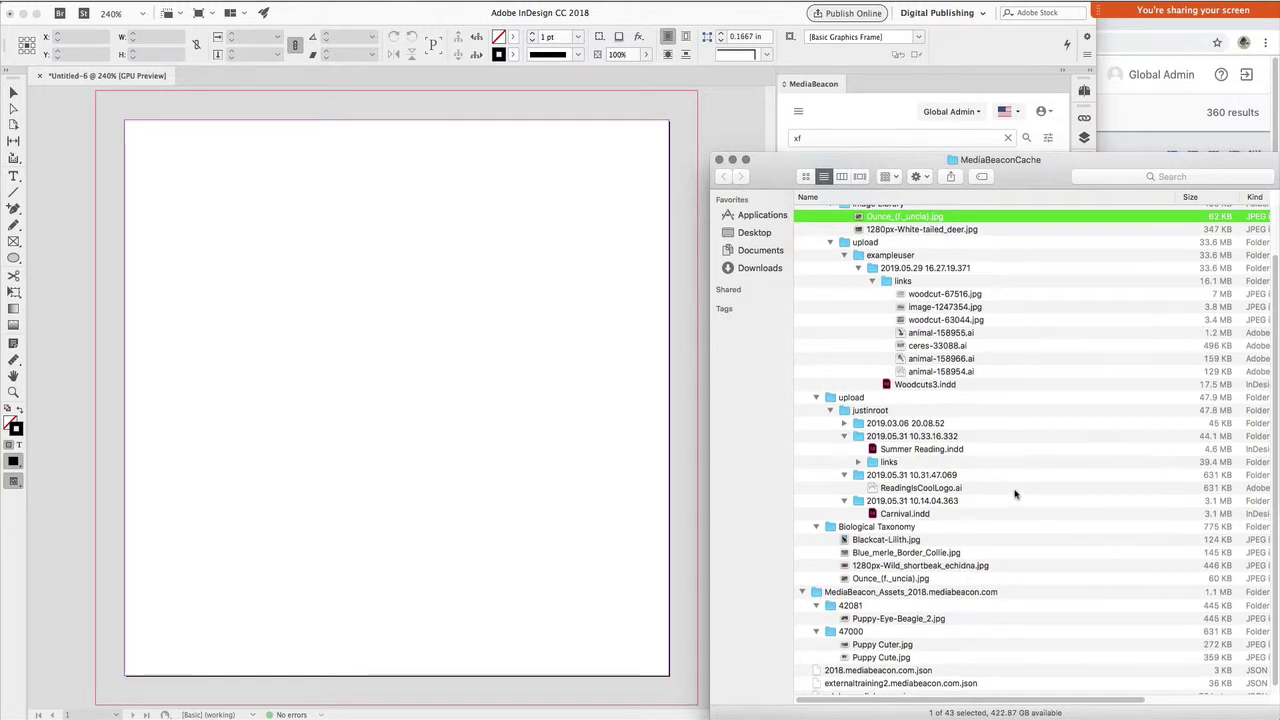
- Search the cache for file names matching xf, then return to the cache folder
key("super+f")
type("xf")
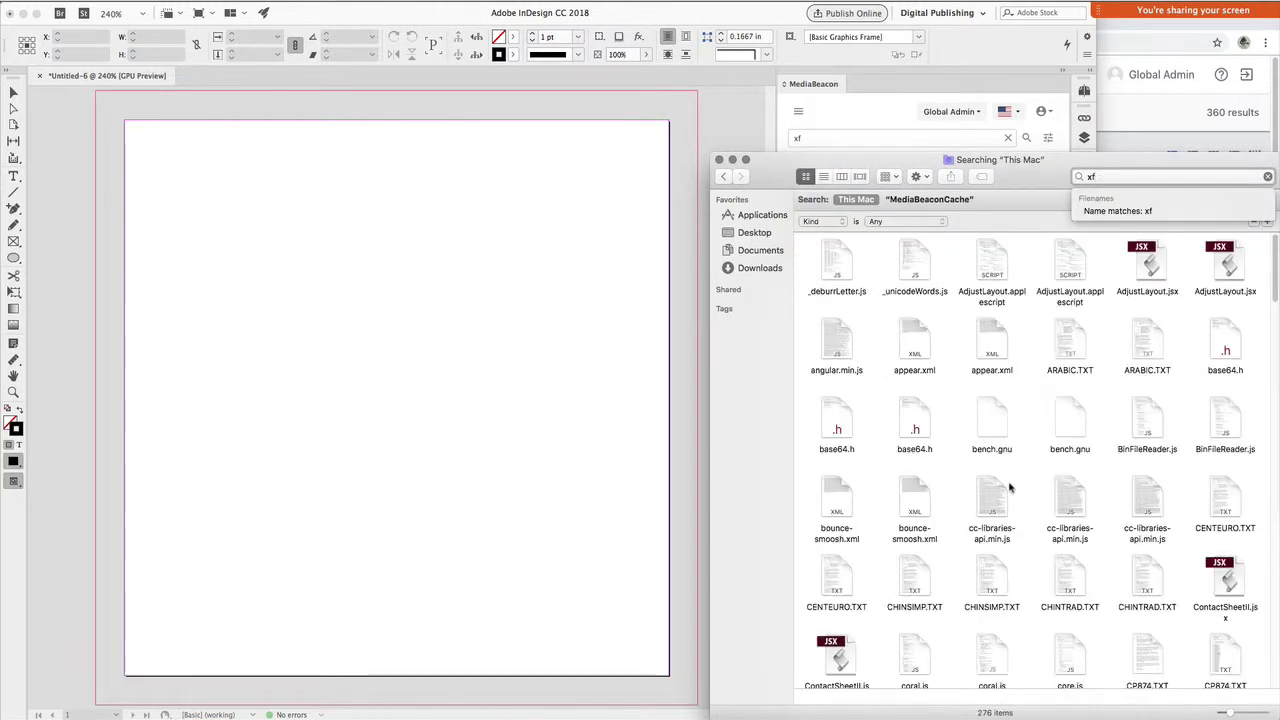
left_click(1136, 211)
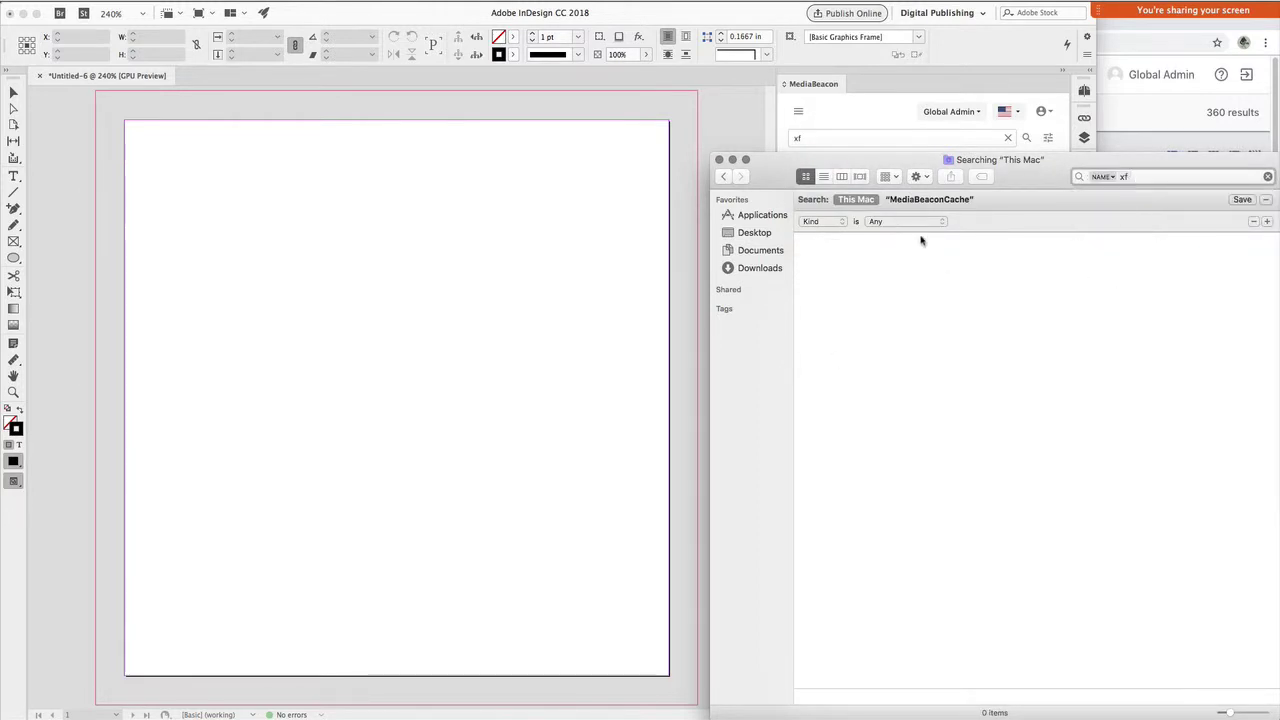
left_click(724, 177)
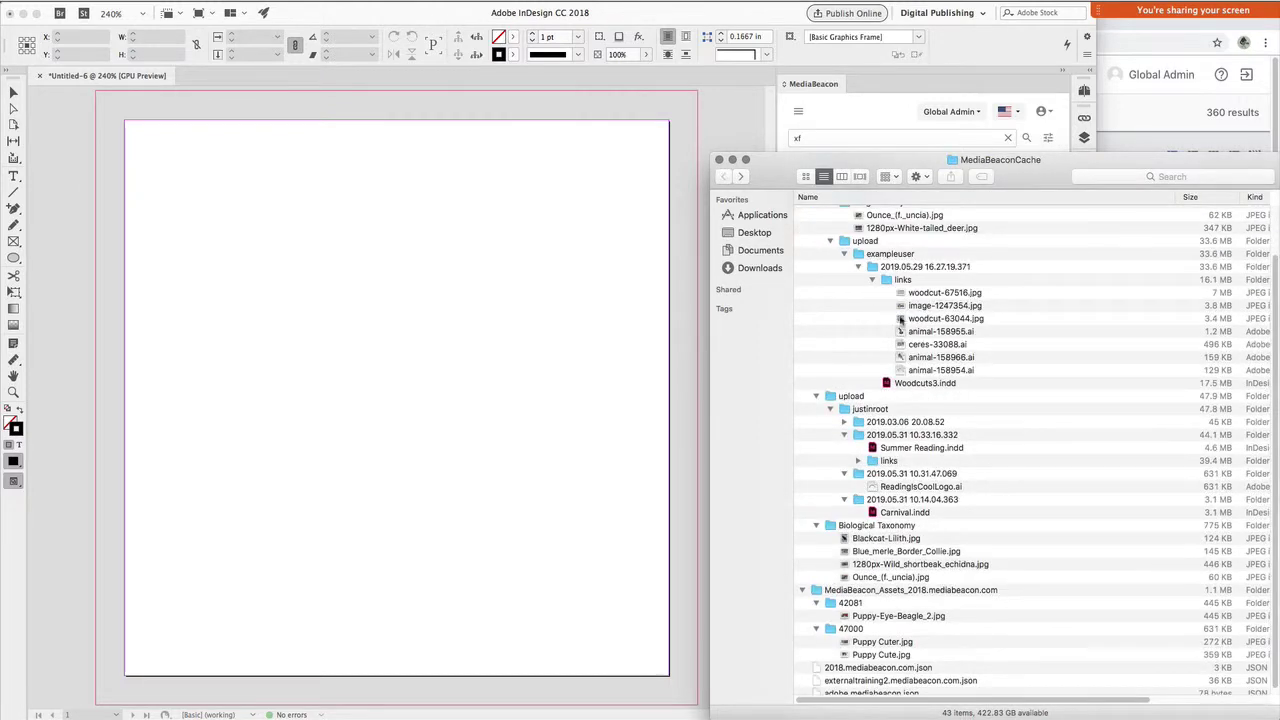
scroll(922, 340, "up", 1)
scroll(922, 340, "up", 3)
scroll(952, 437, "down", 4)
scroll(952, 437, "down", 1)
scroll(948, 437, "up", 3)
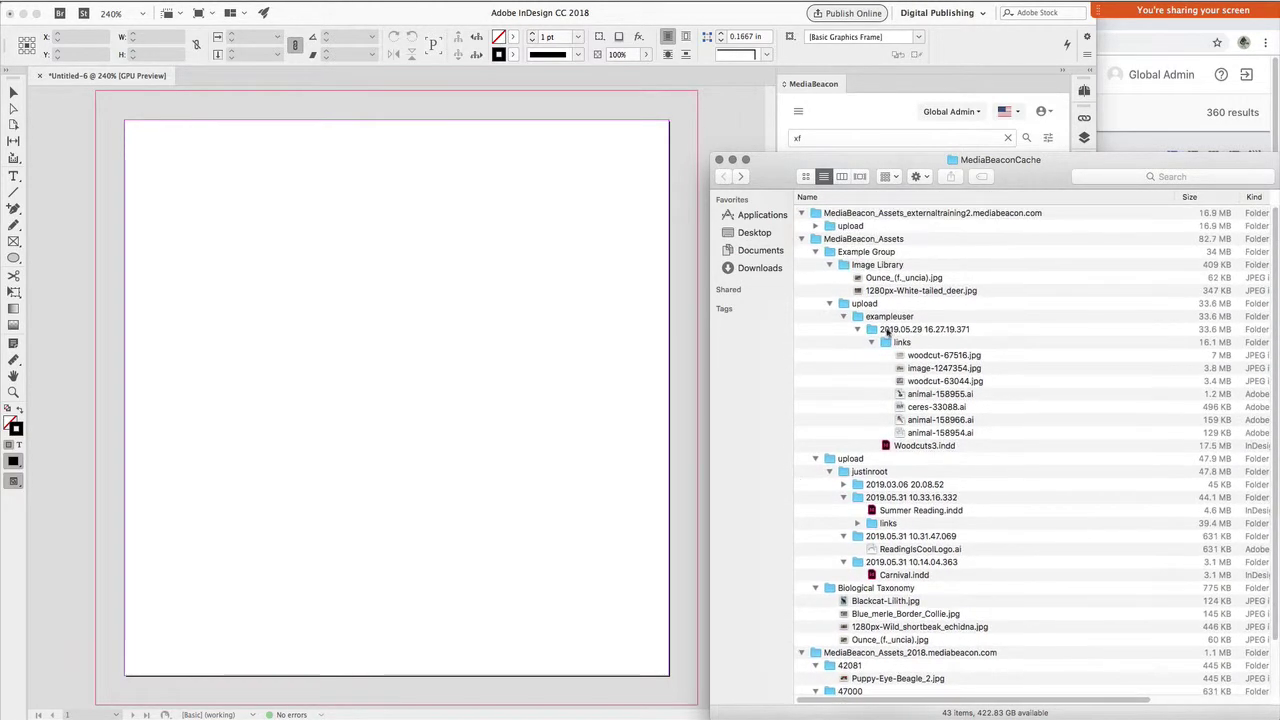
- Expand upload > justinroot > 2019.05.31 10.33.16.332 > links to reveal old book 2.psd
left_click(815, 226)
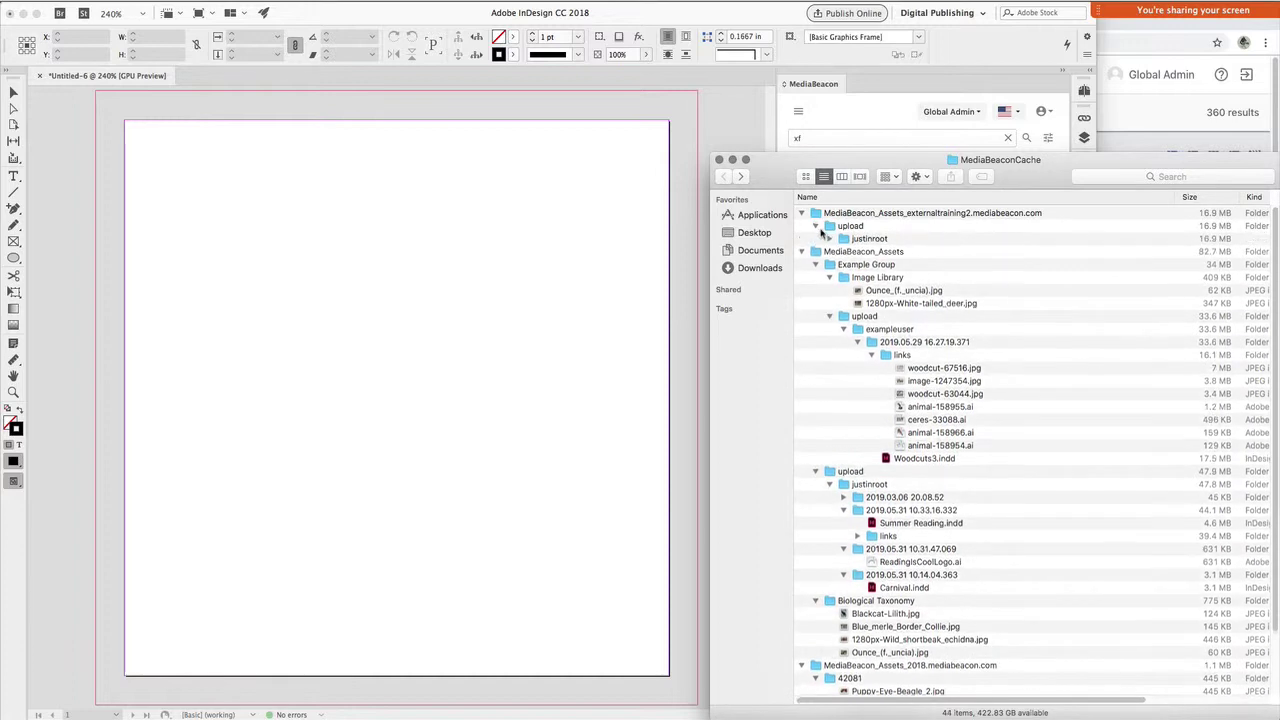
left_click(837, 243)
key("Right")
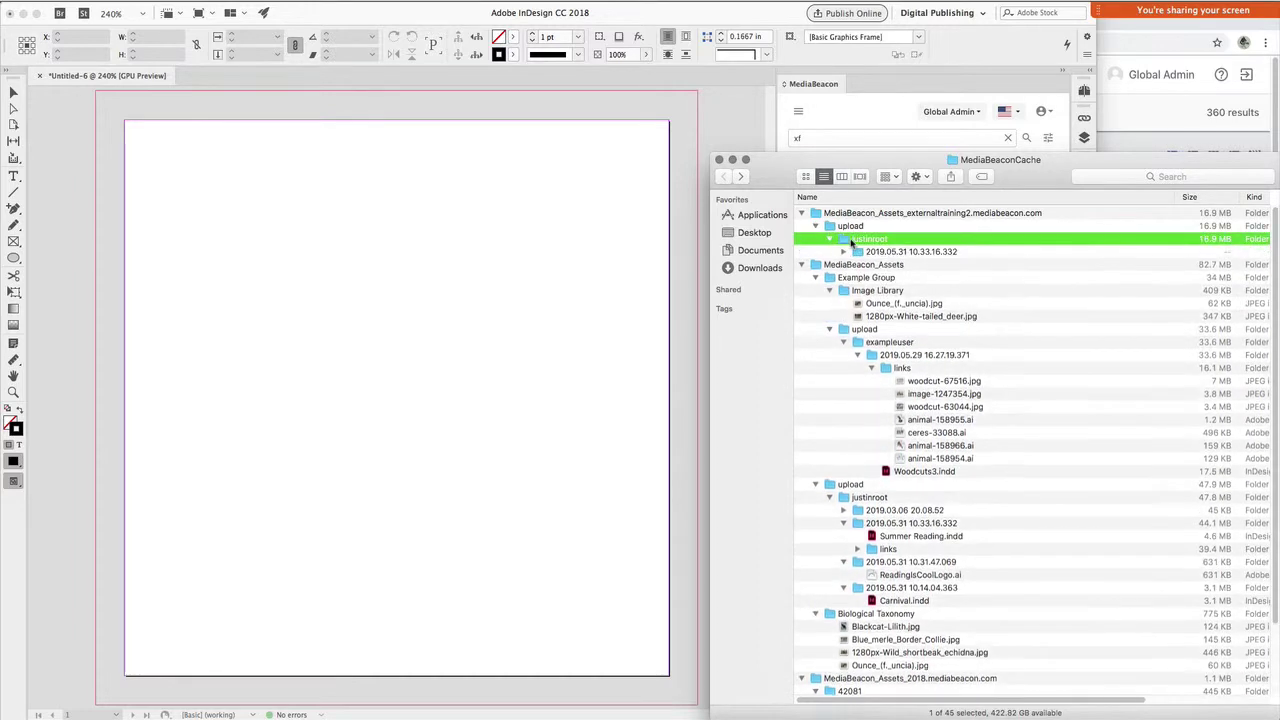
key("Down")
key("Right")
key("Down")
key("Right")
key("Down")
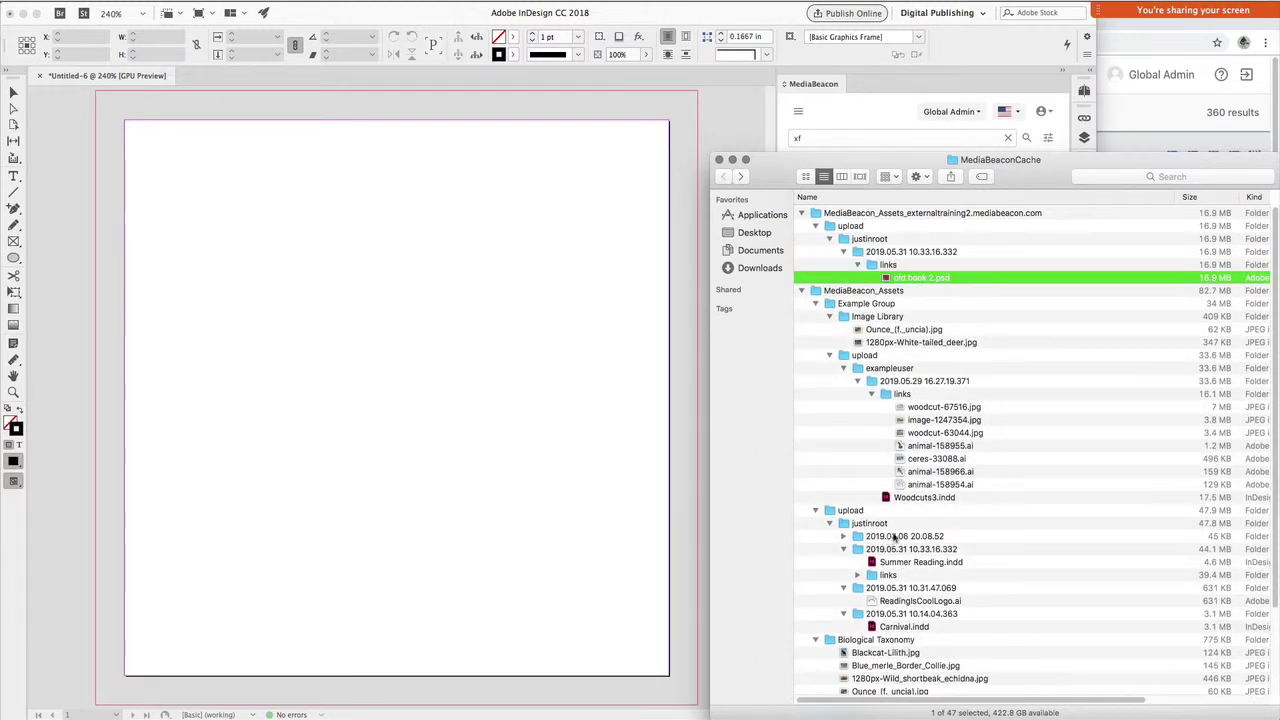
- Open MediaBeacon_Assets in list view, expand every folder, and select the XF thumbnail
double_click(860, 290)
key("super+a")
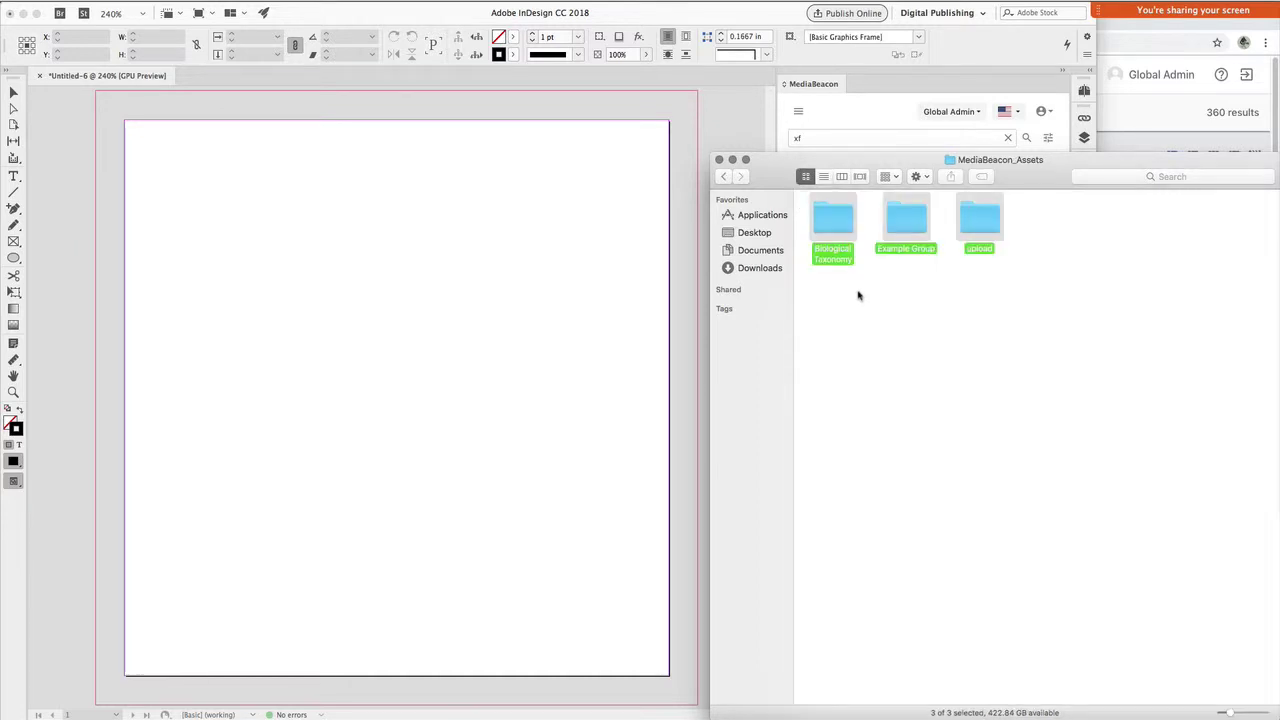
left_click(823, 176)
key("super+a")
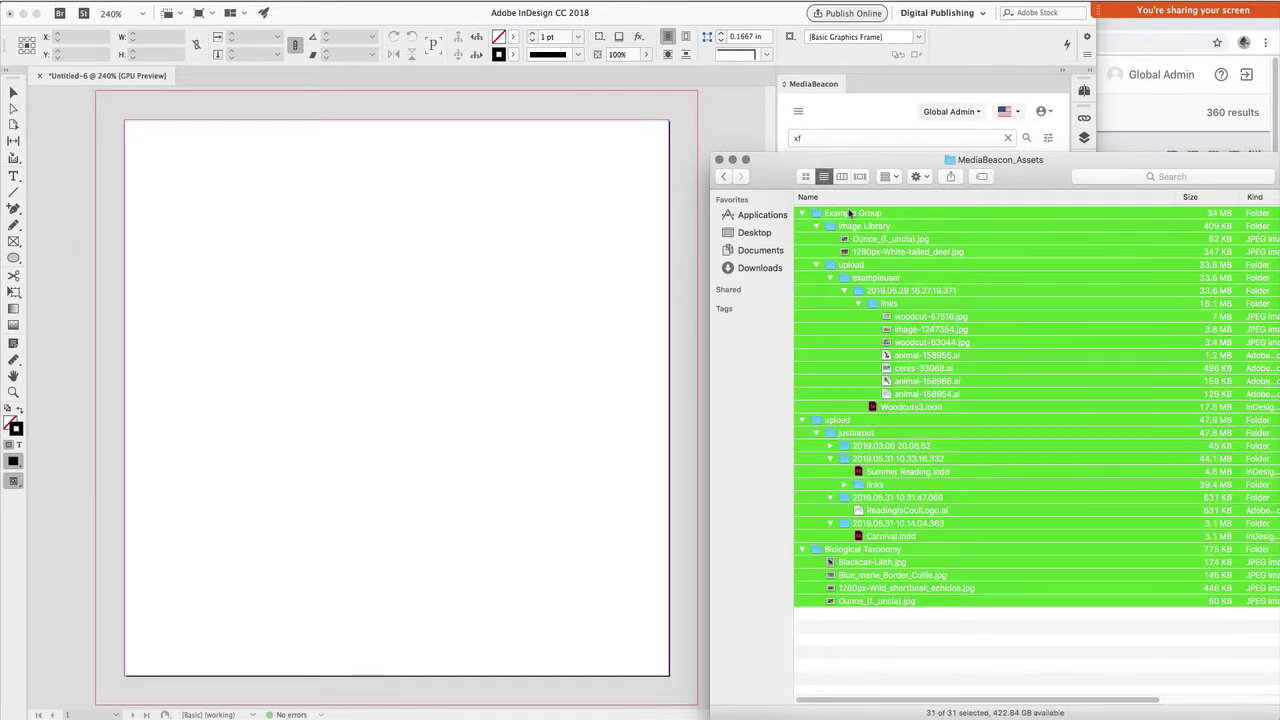
key("super+alt+Right")
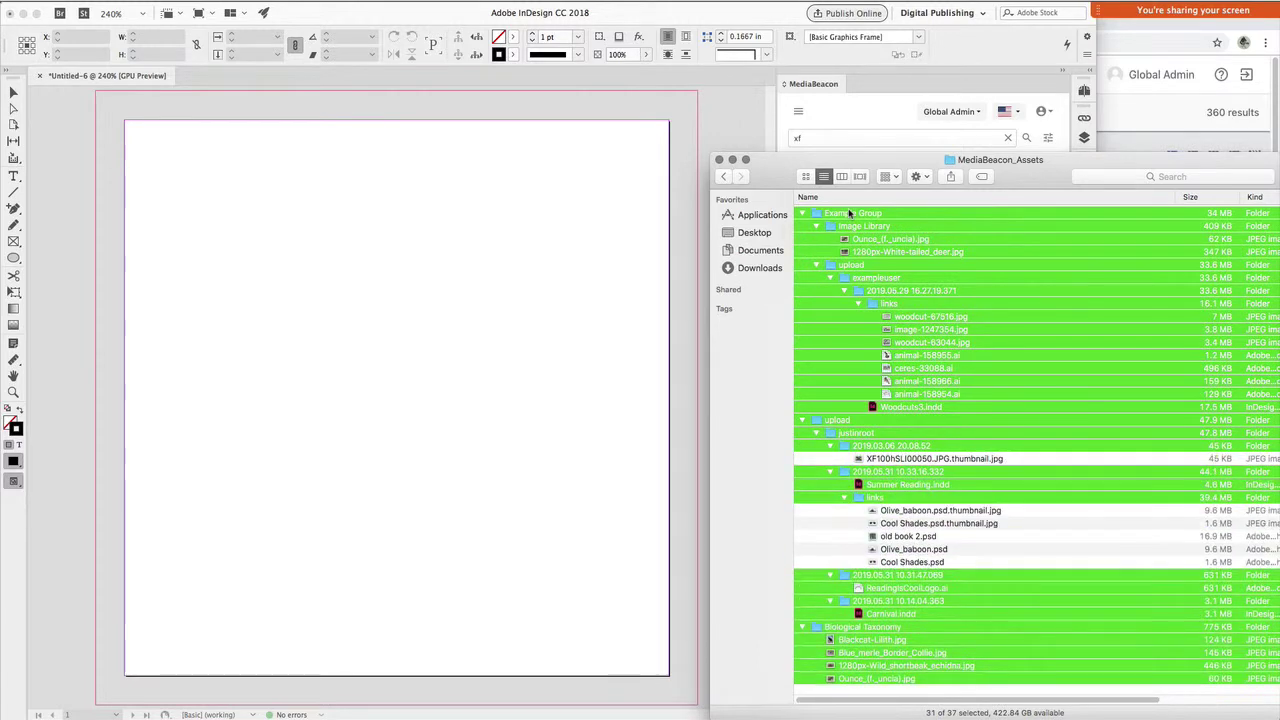
left_click(872, 459)
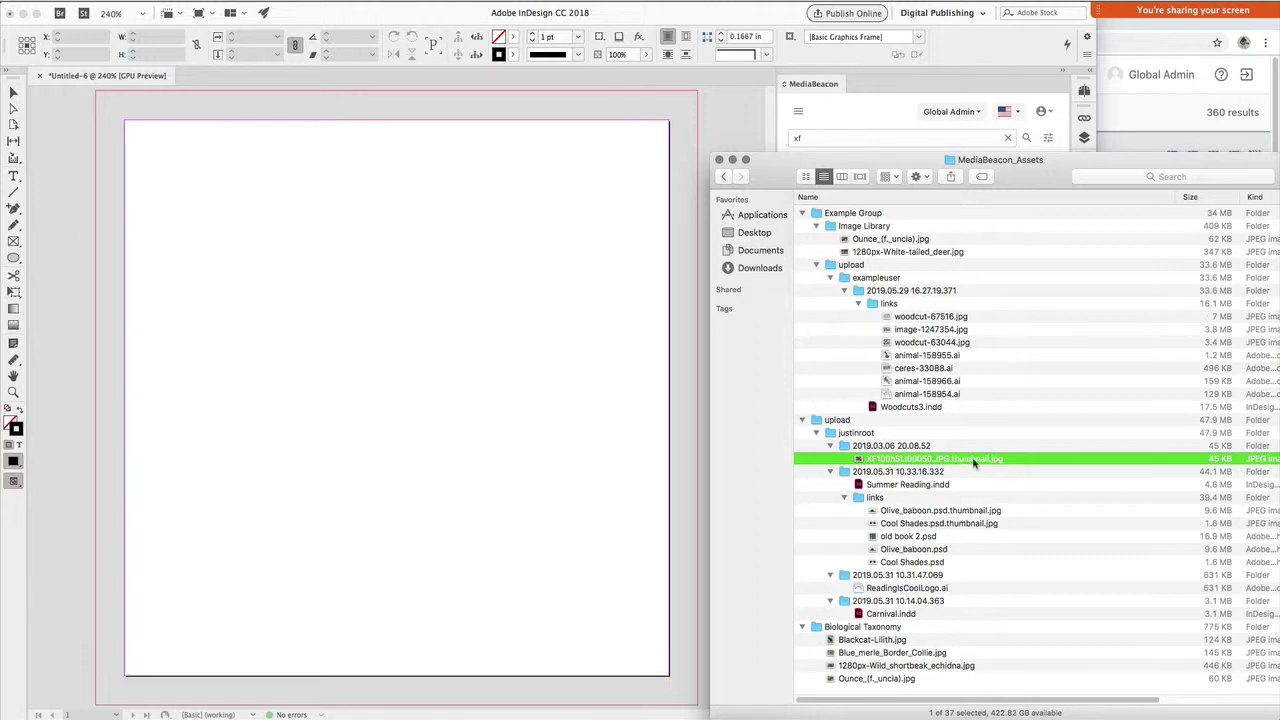
- Place the XF thumbnail on the Untitled-6 page and stretch it across the page top
mouse_move(972, 463)
left_mouse_down()
mouse_move(563, 386)
mouse_move(160, 184)
mouse_move(324, 246)
mouse_move(261, 226)
mouse_move(188, 161)
mouse_move(1188, 424)
mouse_move(647, 325)
mouse_move(180, 168)
mouse_move(136, 131)
mouse_move(381, 279)
mouse_move(379, 318)
left_mouse_up()
left_click_drag(551, 391, 617, 423)
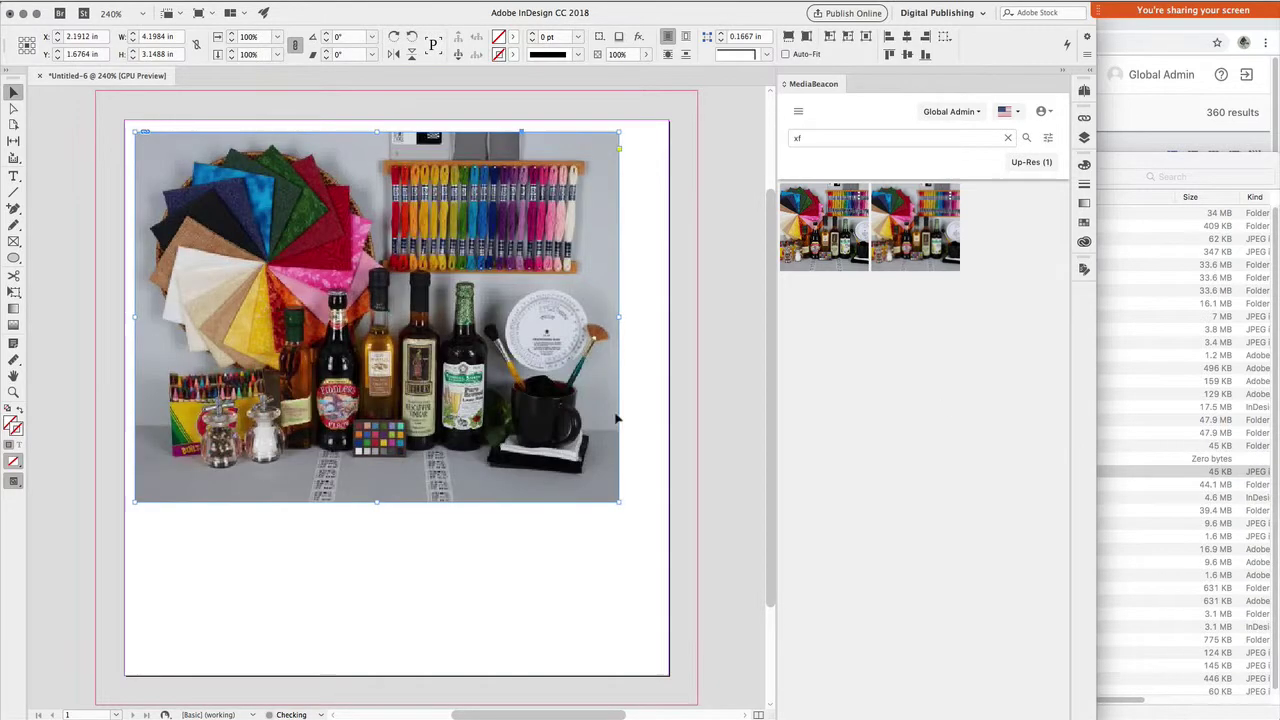
left_click(1108, 474)
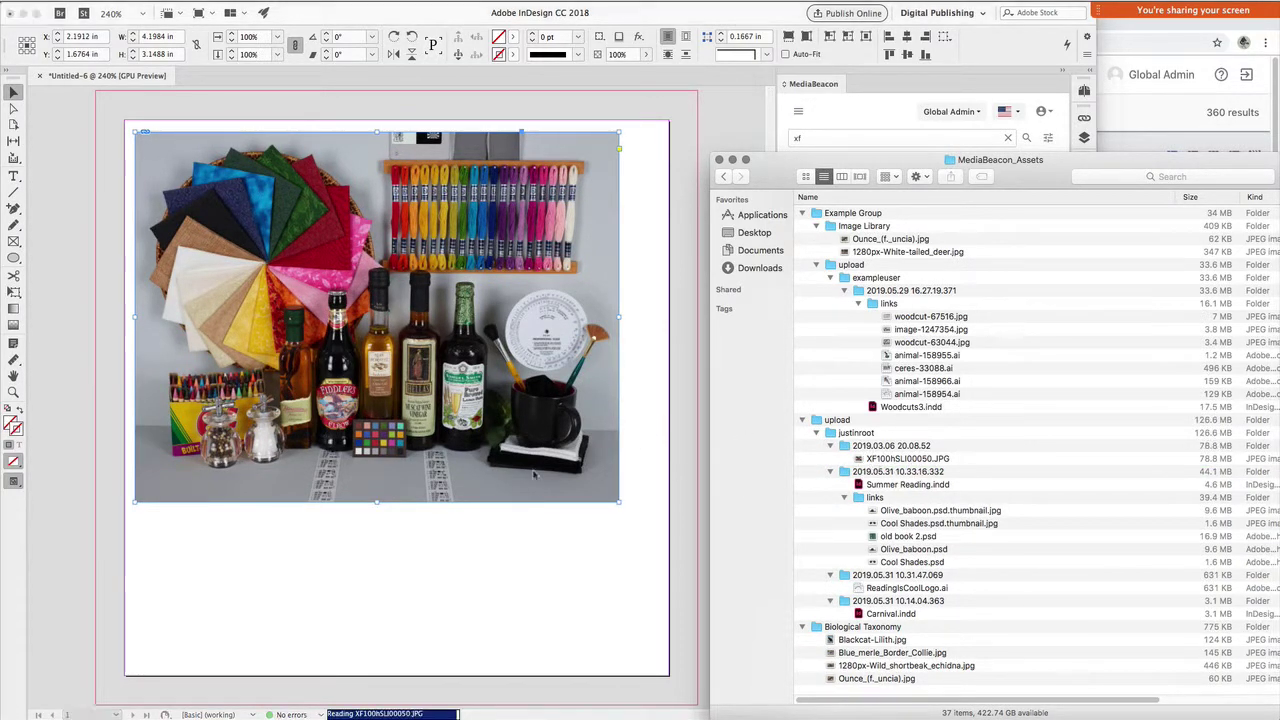
left_click(578, 528)
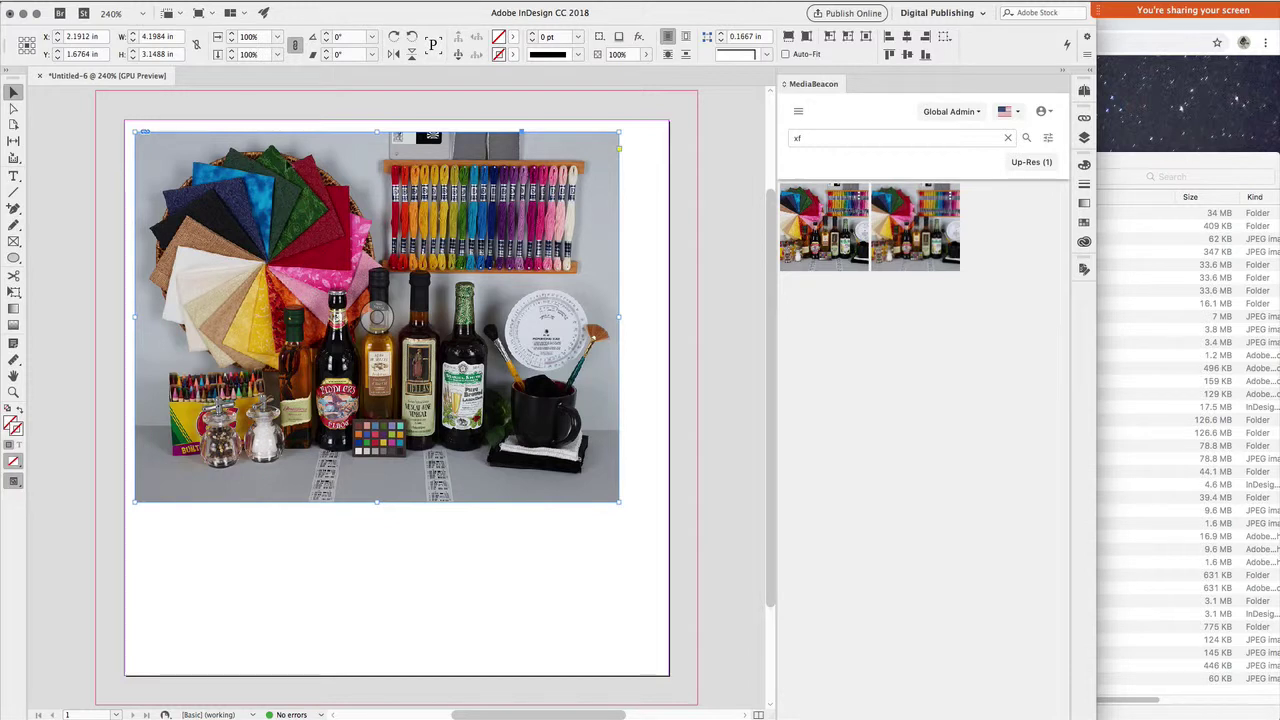
left_click(648, 211)
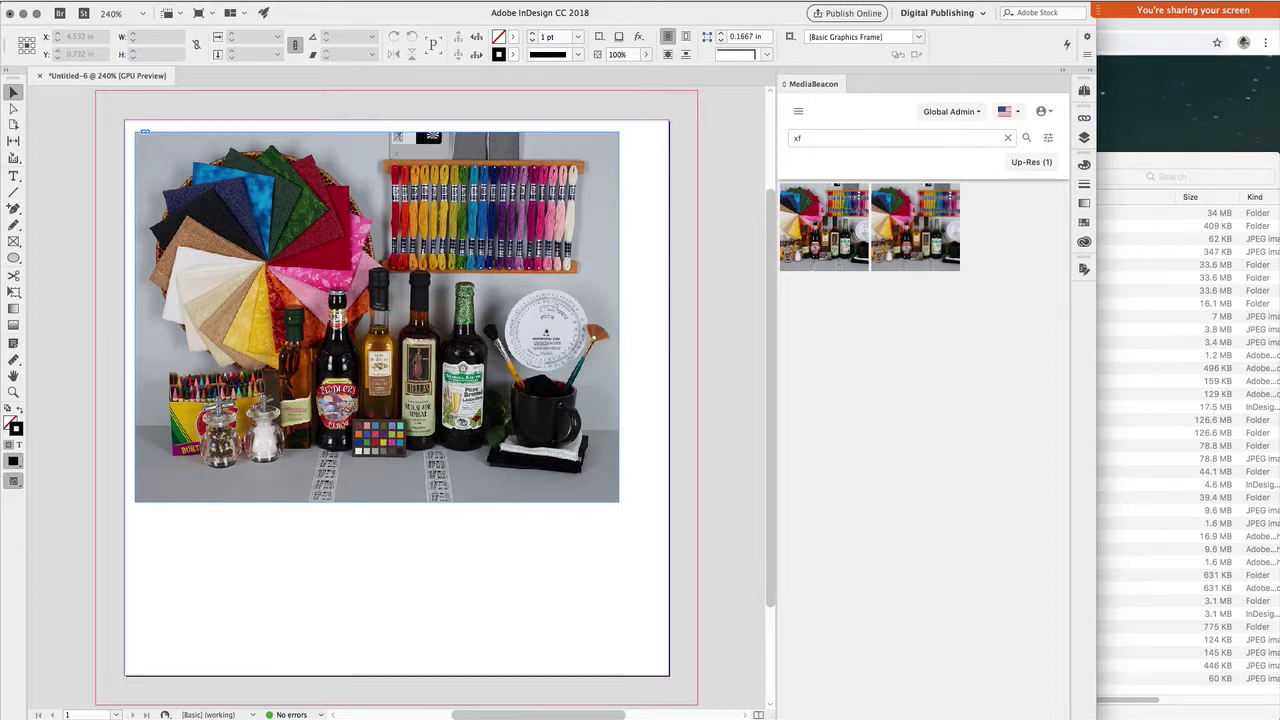
- Delete the placed XF photo from the page and look at the local asset cache folder
left_click(535, 368)
key("BackSpace")
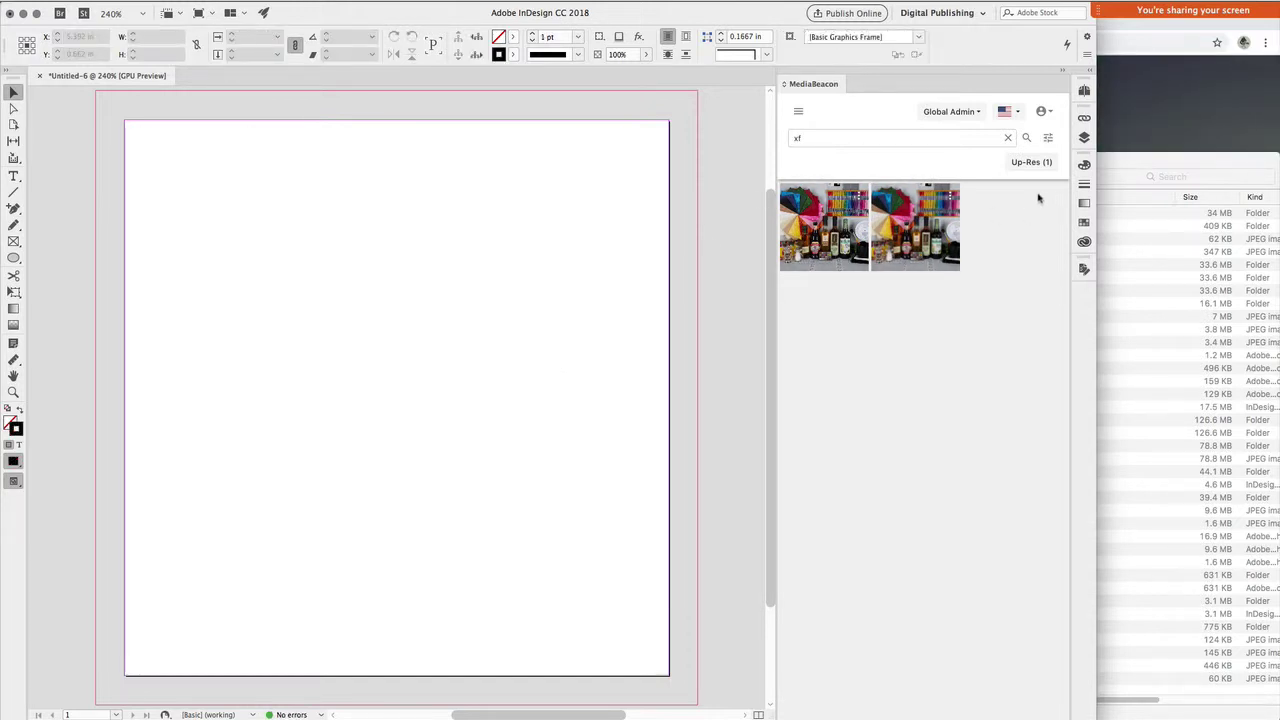
left_click(1045, 112)
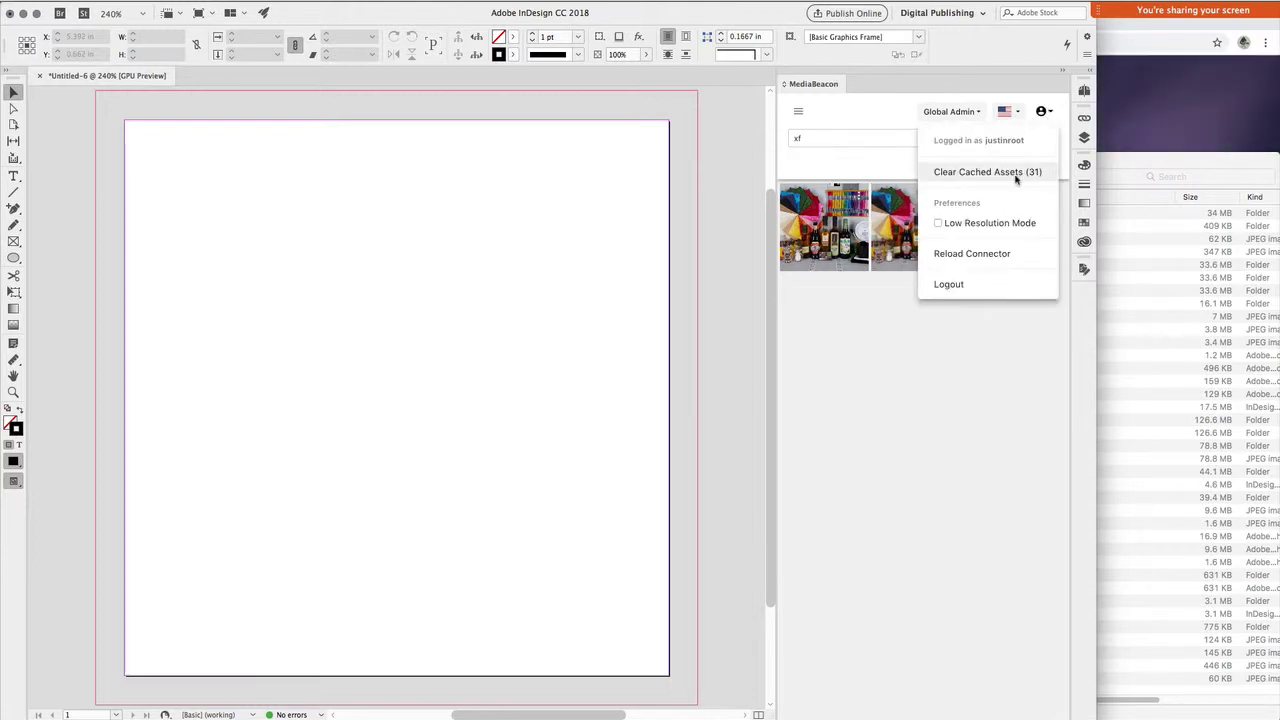
left_click(1112, 174)
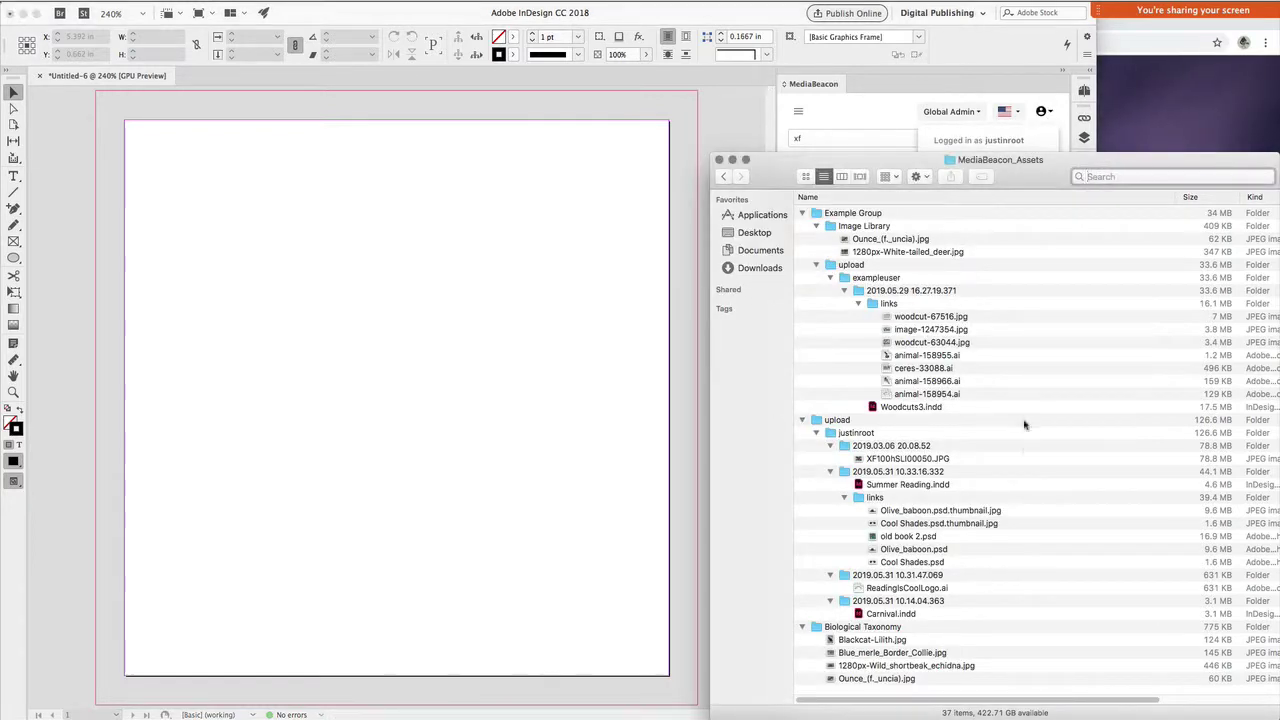
left_click(1035, 94)
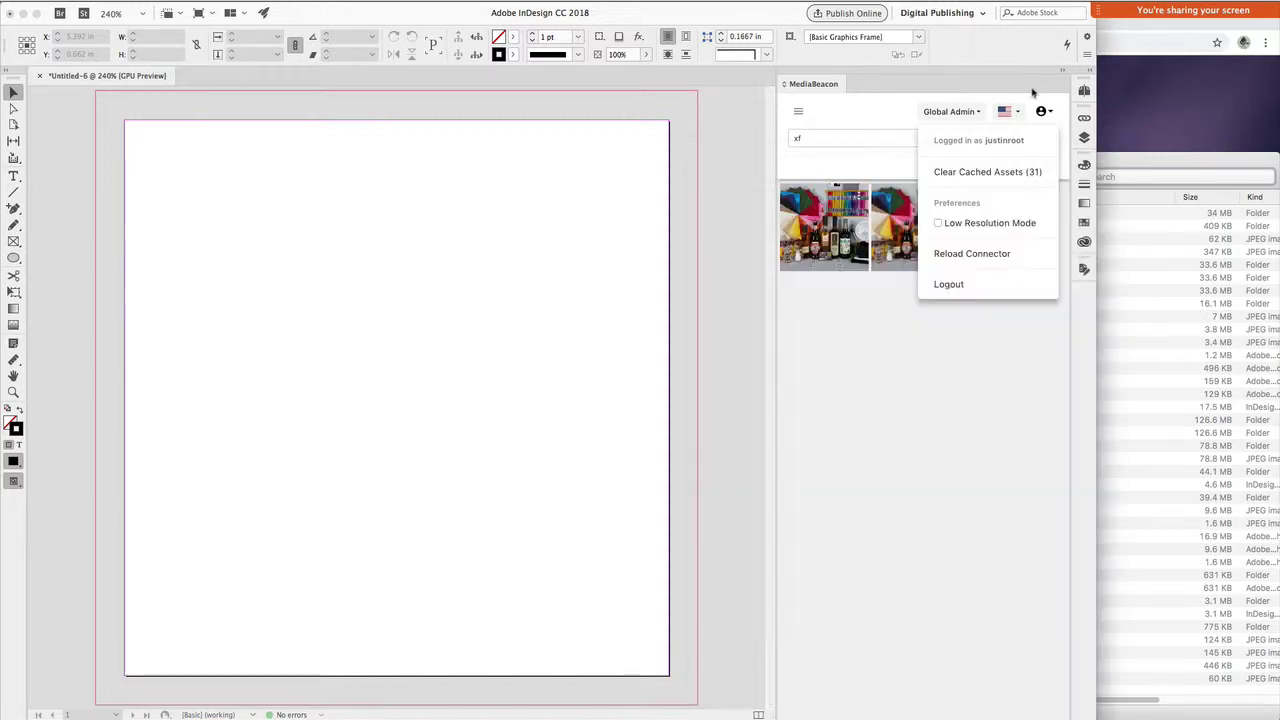
- Choose Clear Cached Assets, confirm MediaBeacon_Assets is empty, and clear the xf search
left_click(1047, 114)
left_click(1046, 113)
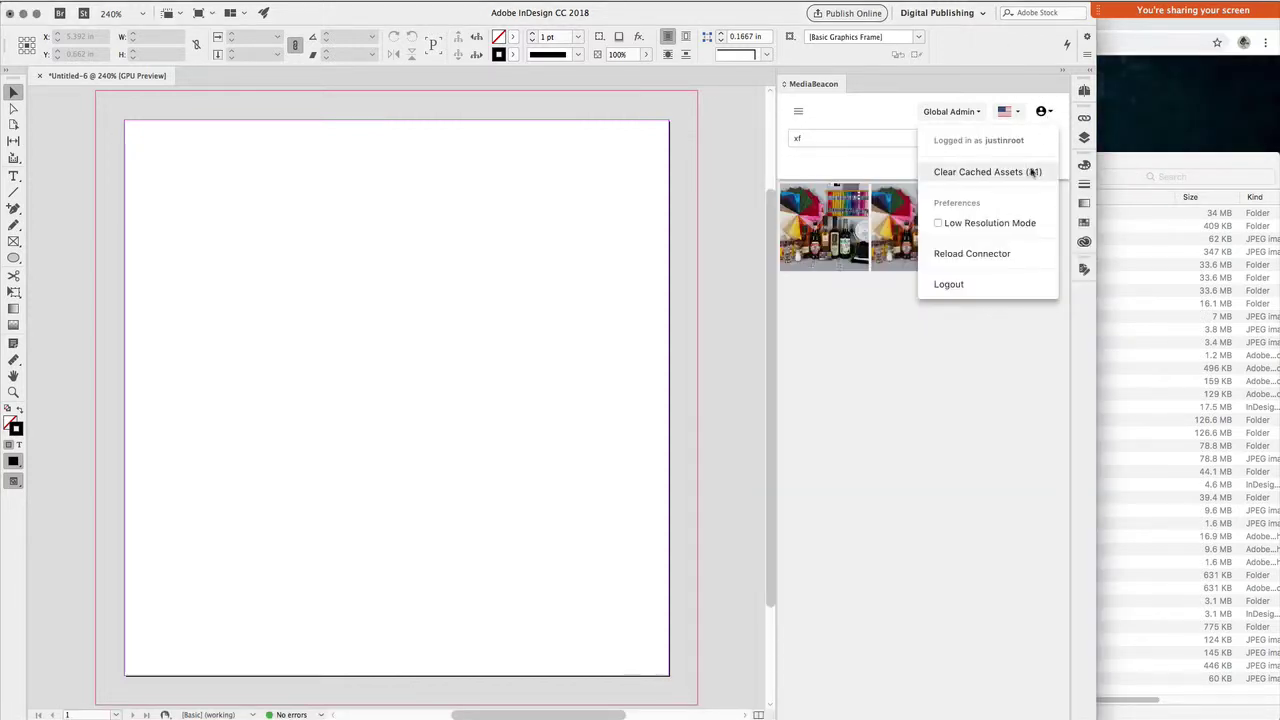
left_click(1030, 172)
left_click(1137, 170)
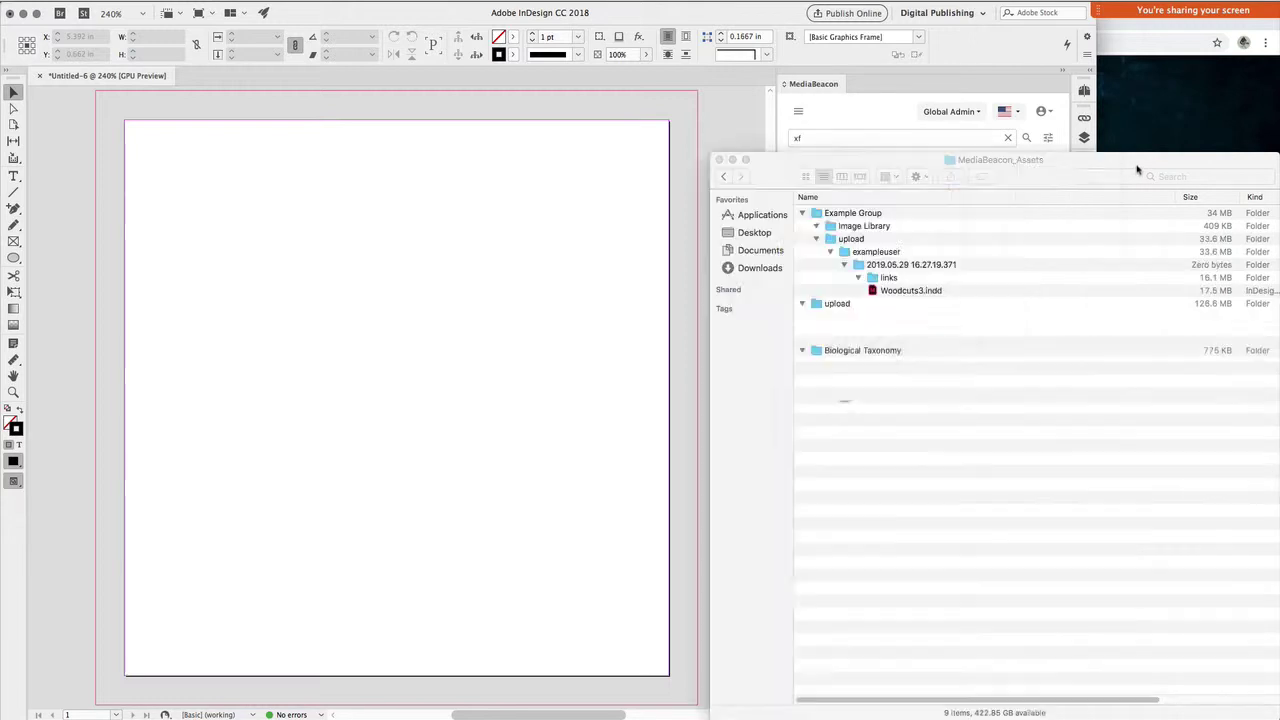
left_click(978, 140)
left_click(1008, 138)
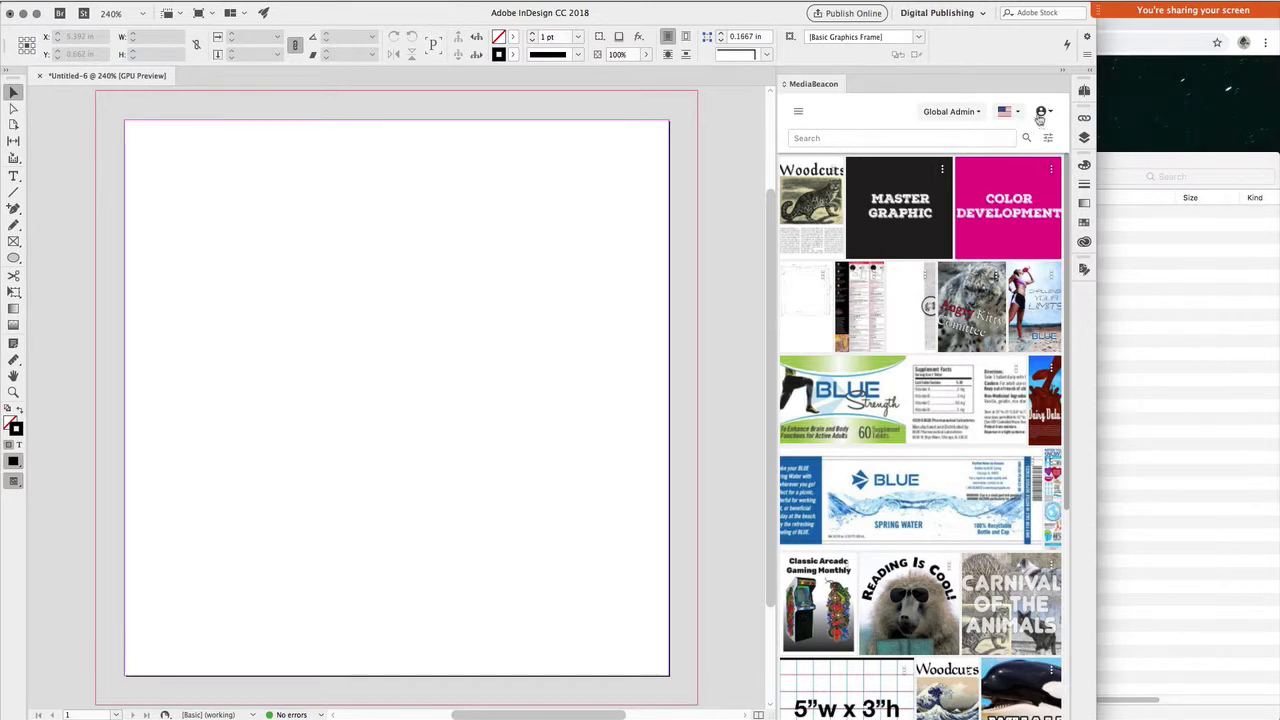
- Turn on Low Resolution Mode and search MediaBeacon for xf
left_click(1044, 116)
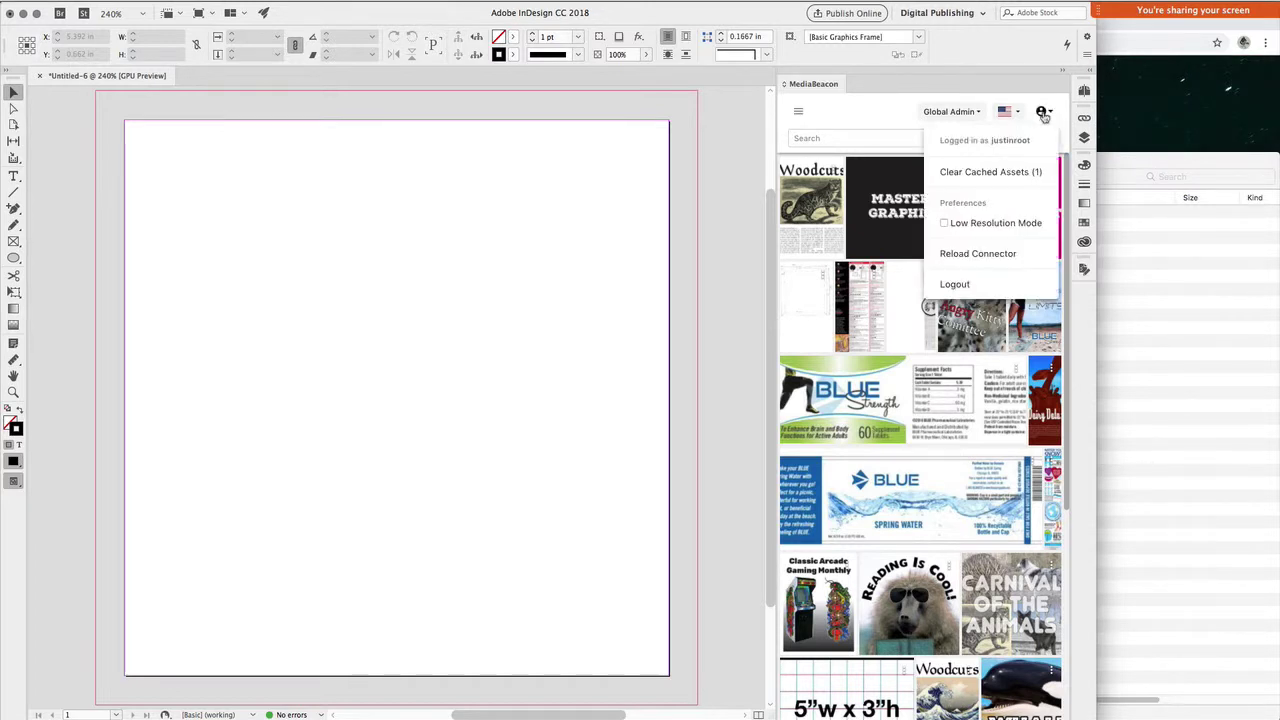
left_click(943, 224)
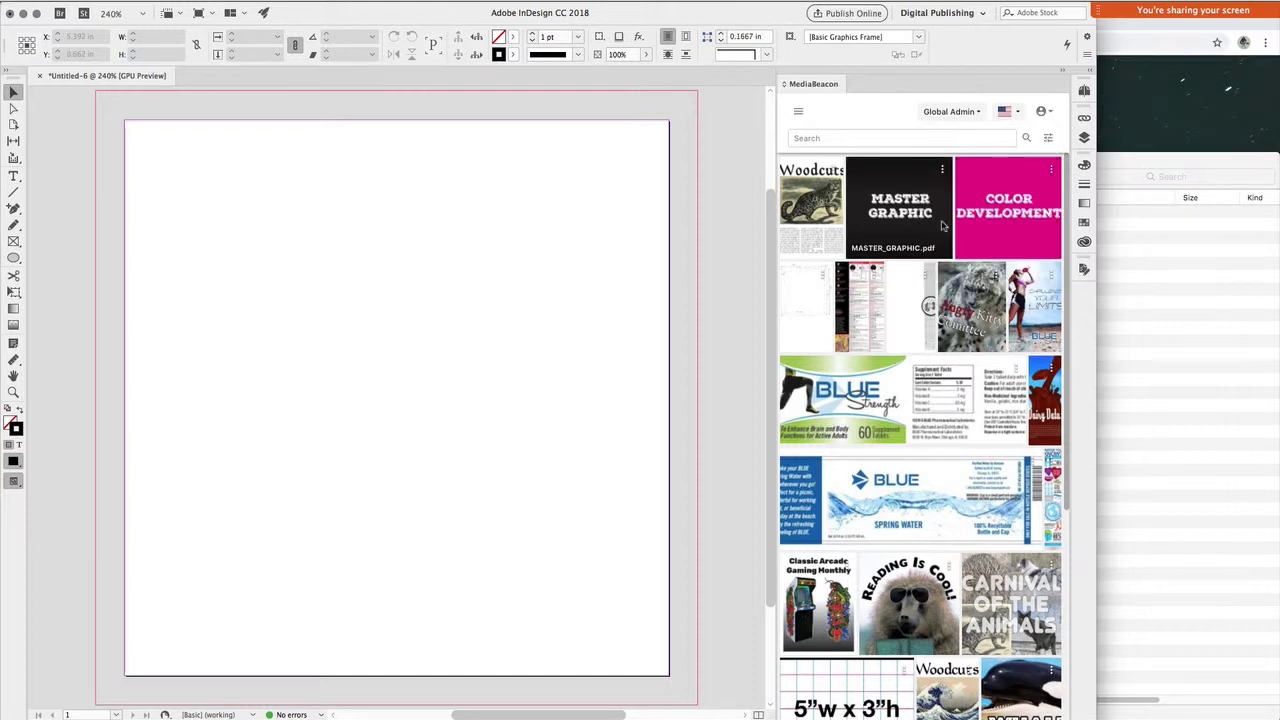
left_click(824, 137)
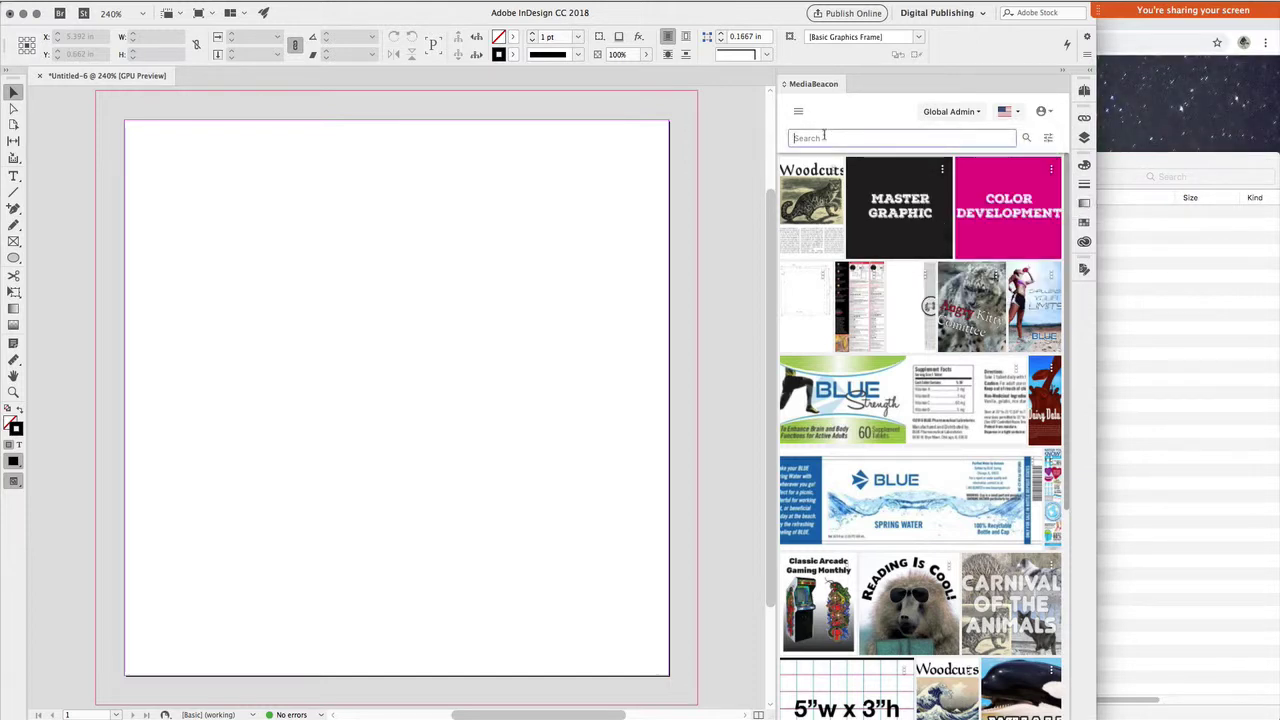
type("xf")
key("Return")
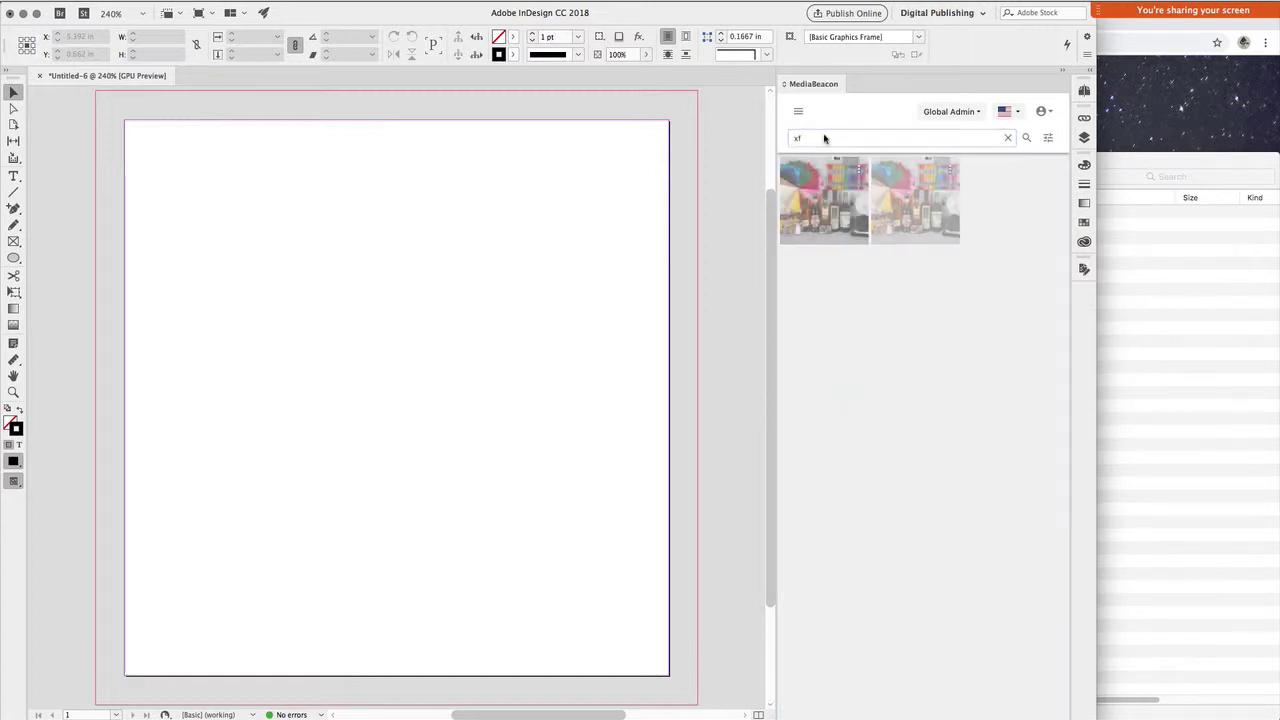
- Drag the first xf result toward the page's top-left and check the cache for its 45 KB thumbnail
left_click(792, 203)
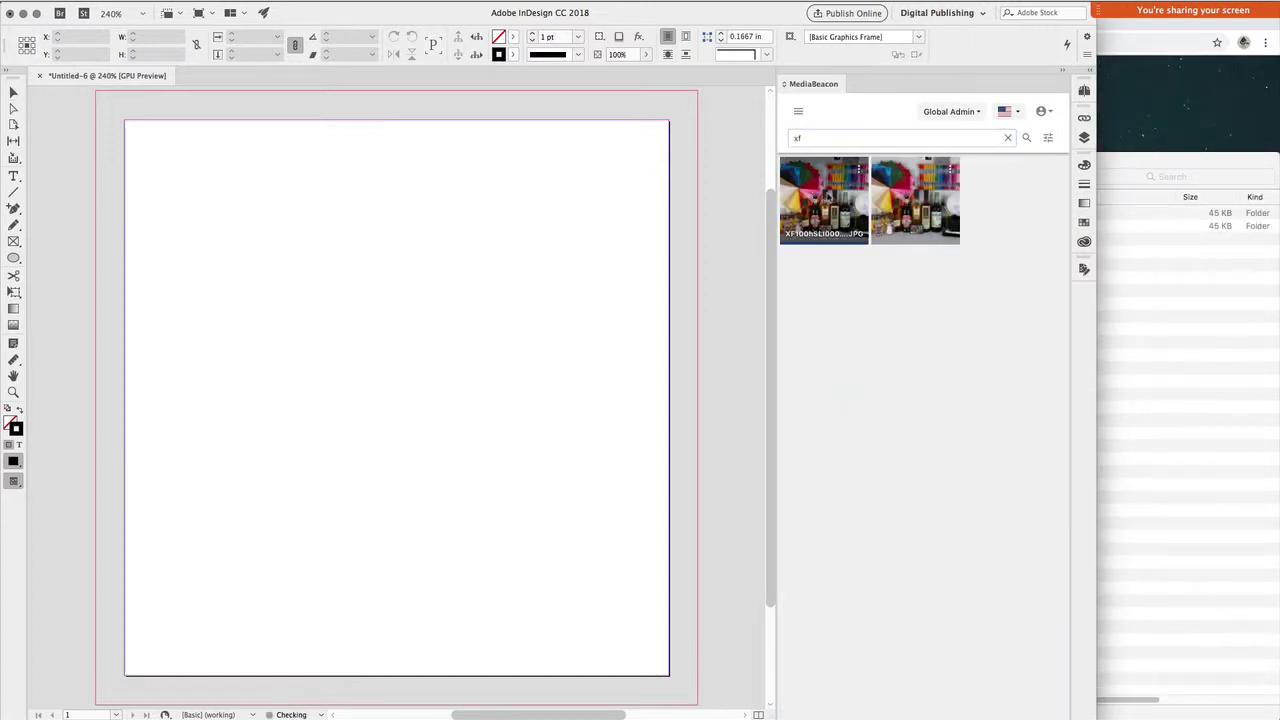
left_click_drag(824, 226, 200, 184)
left_click(1164, 259)
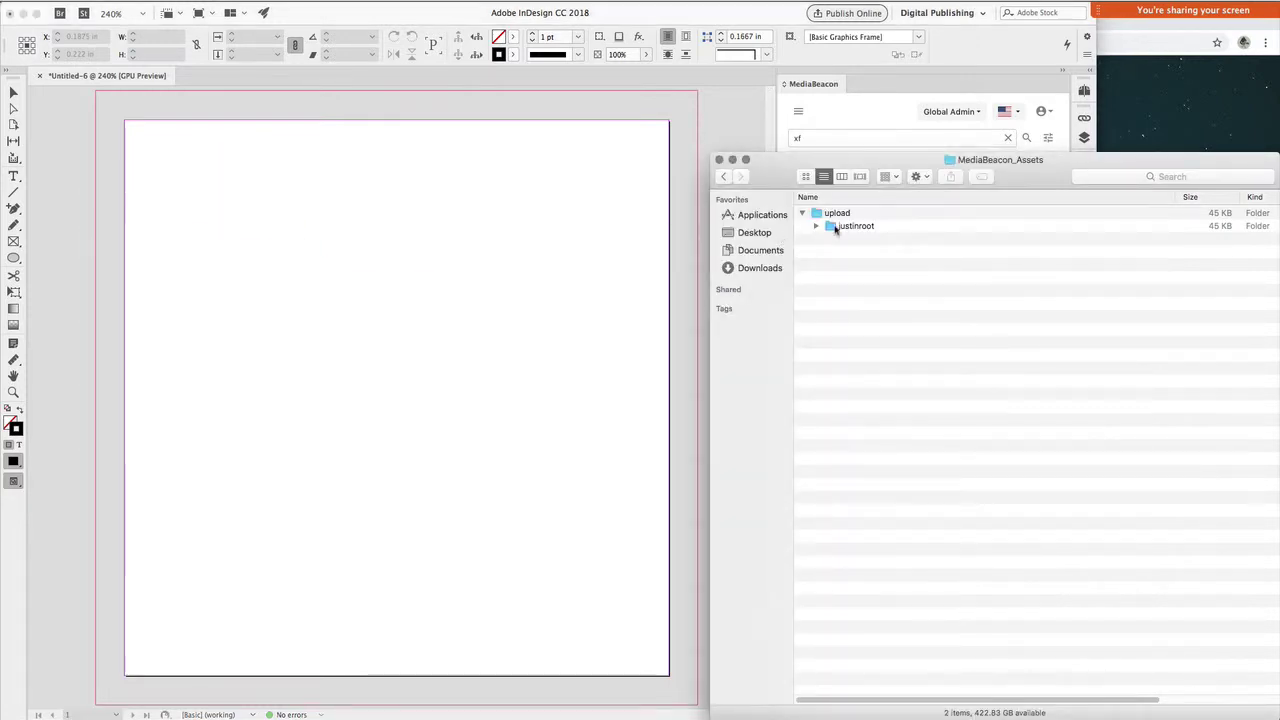
key("super+a")
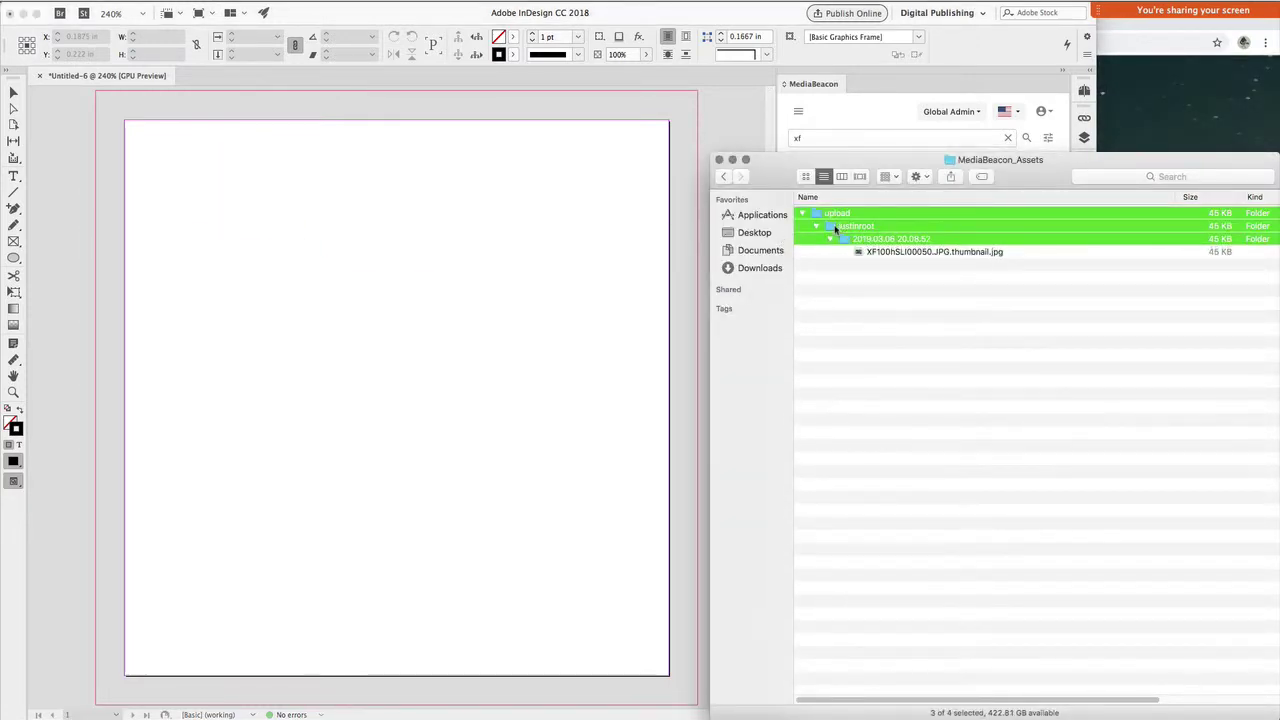
- Place the xf image in a roughly 3.91 × 2.93 in frame from the top-left margin
left_click(222, 210)
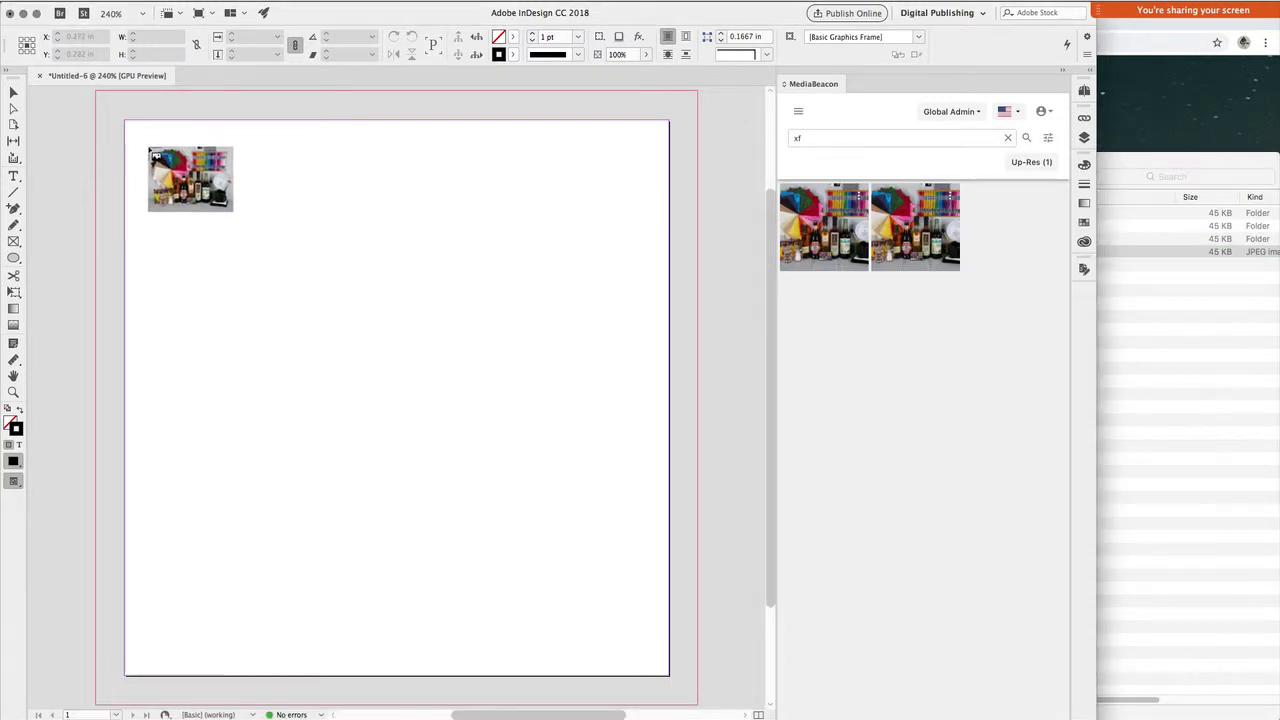
left_click_drag(139, 139, 589, 448)
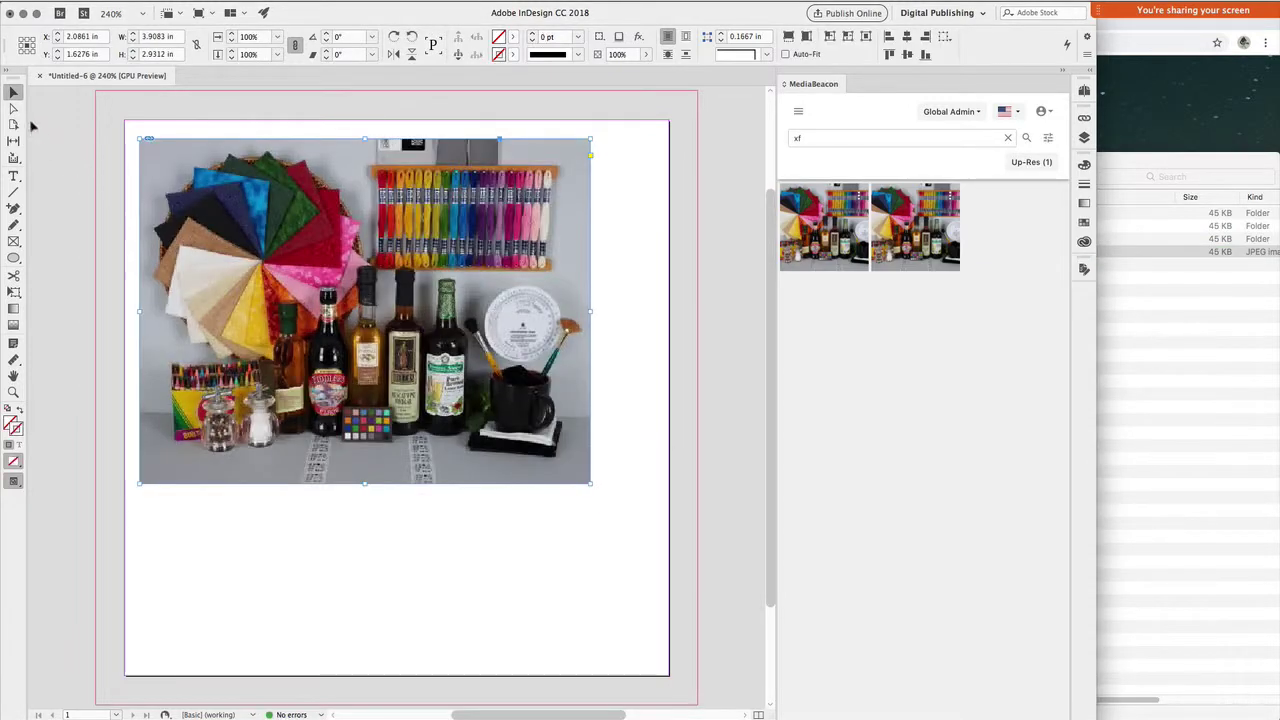
left_click(1143, 297)
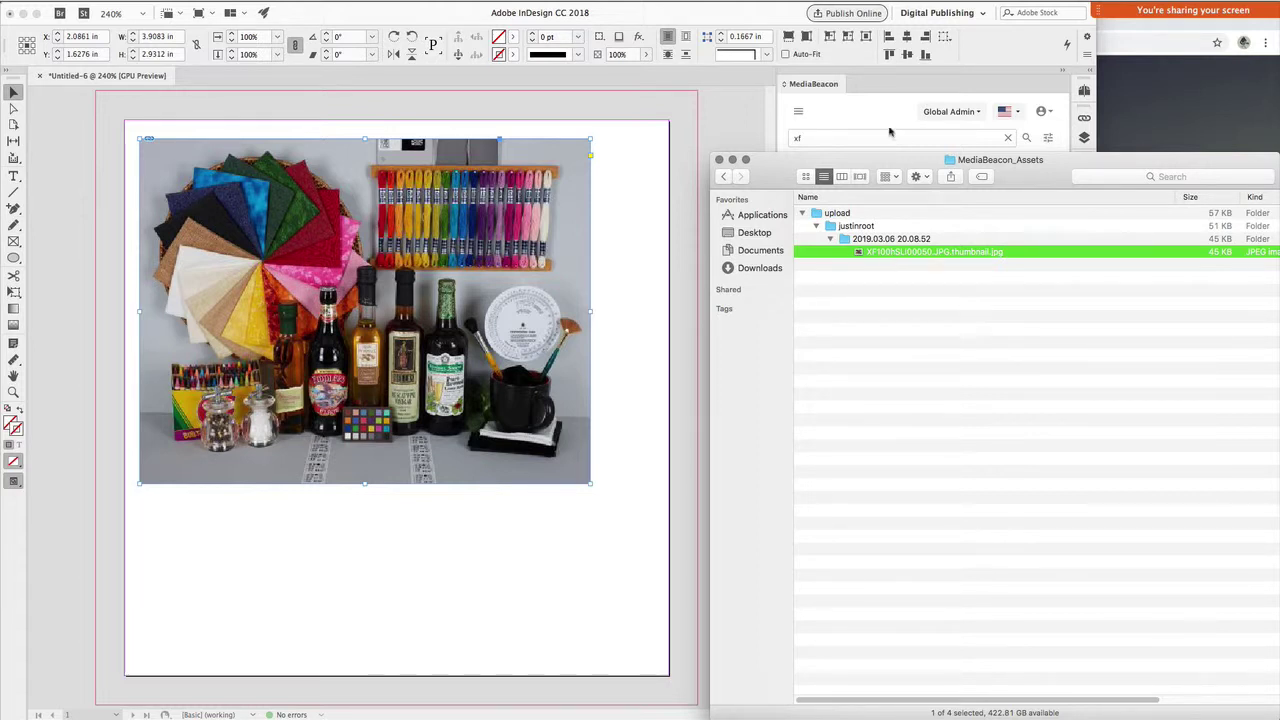
left_click(868, 104)
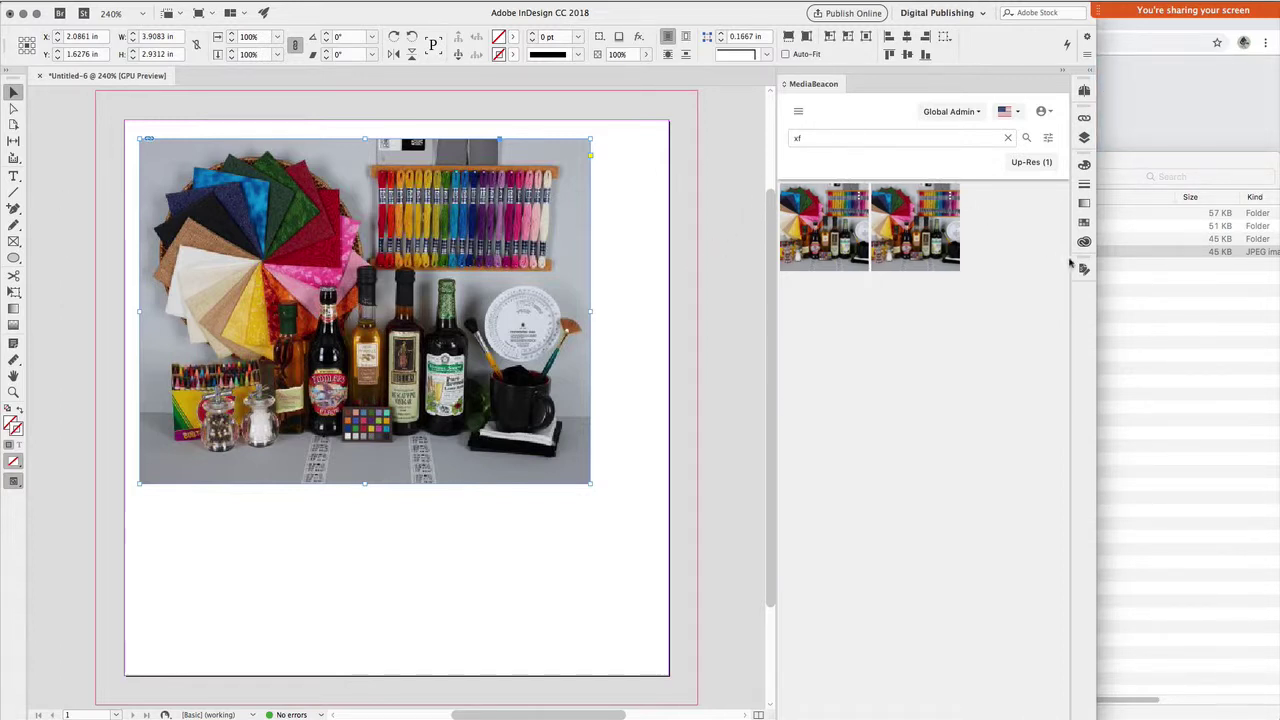
left_click(1151, 251)
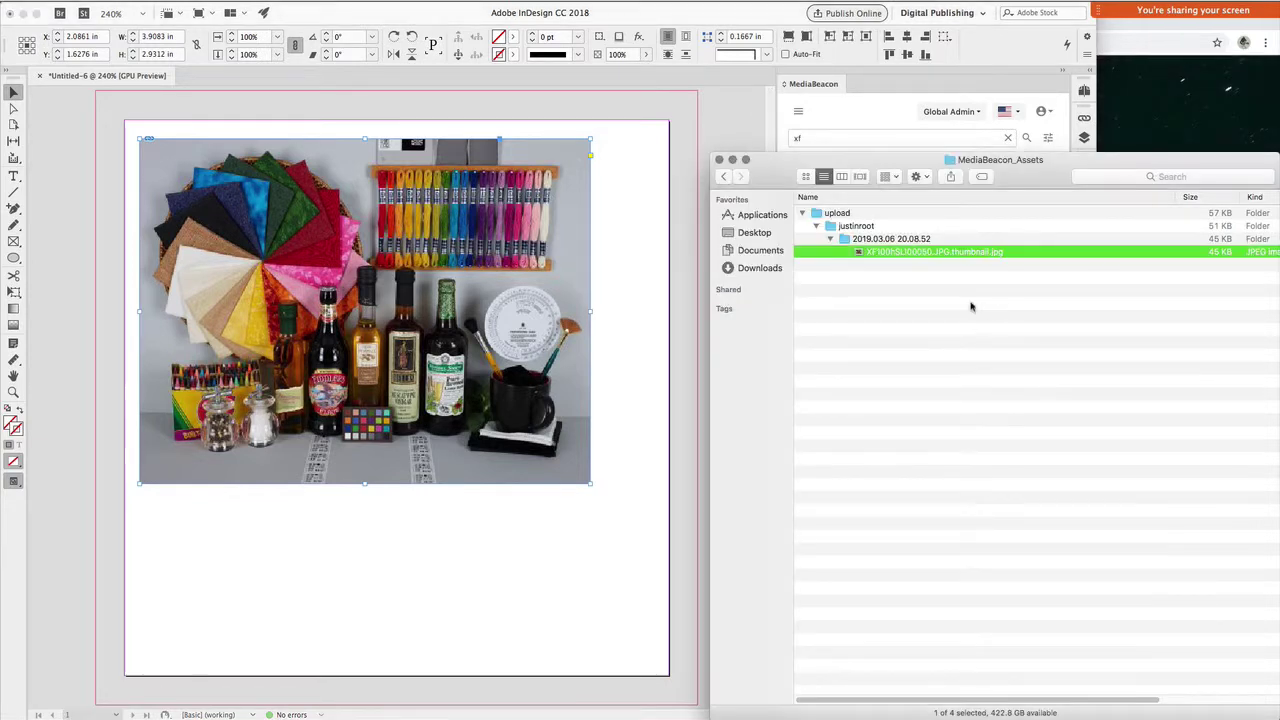
left_click(866, 122)
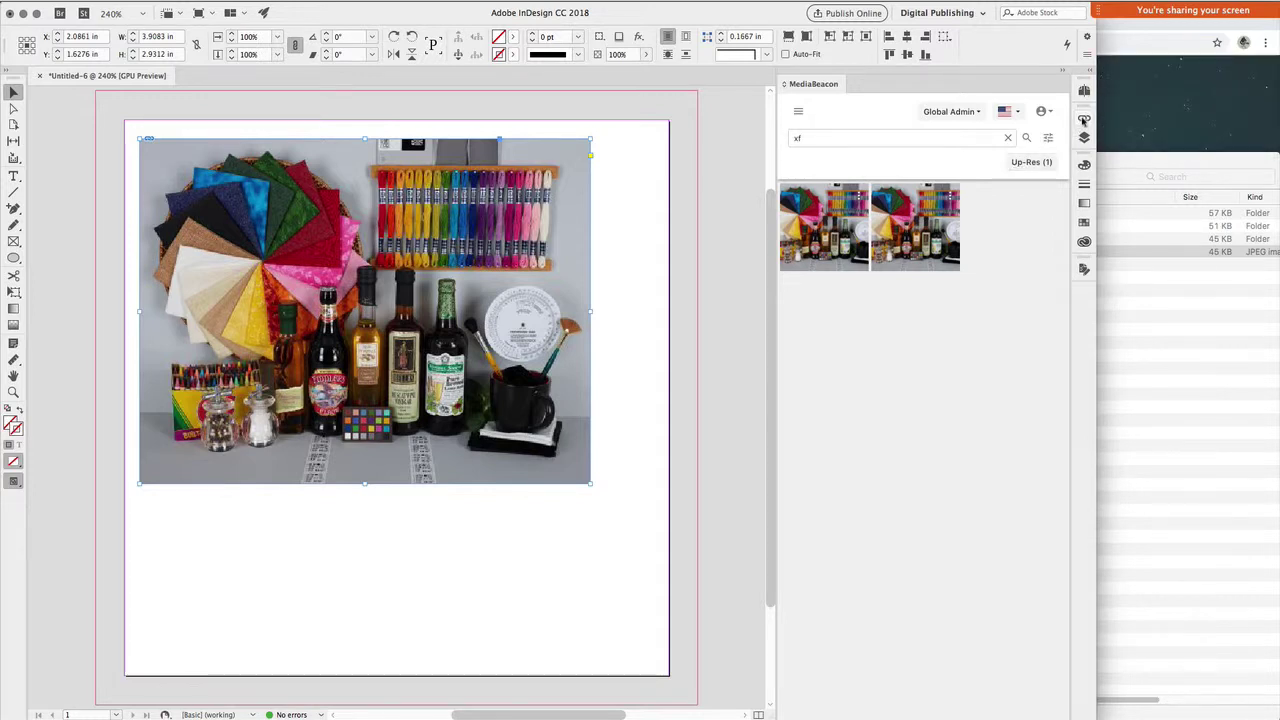
- Up-Res the placed xf thumbnail to its full-resolution original, now cached at 78.8 MB
left_click(1030, 162)
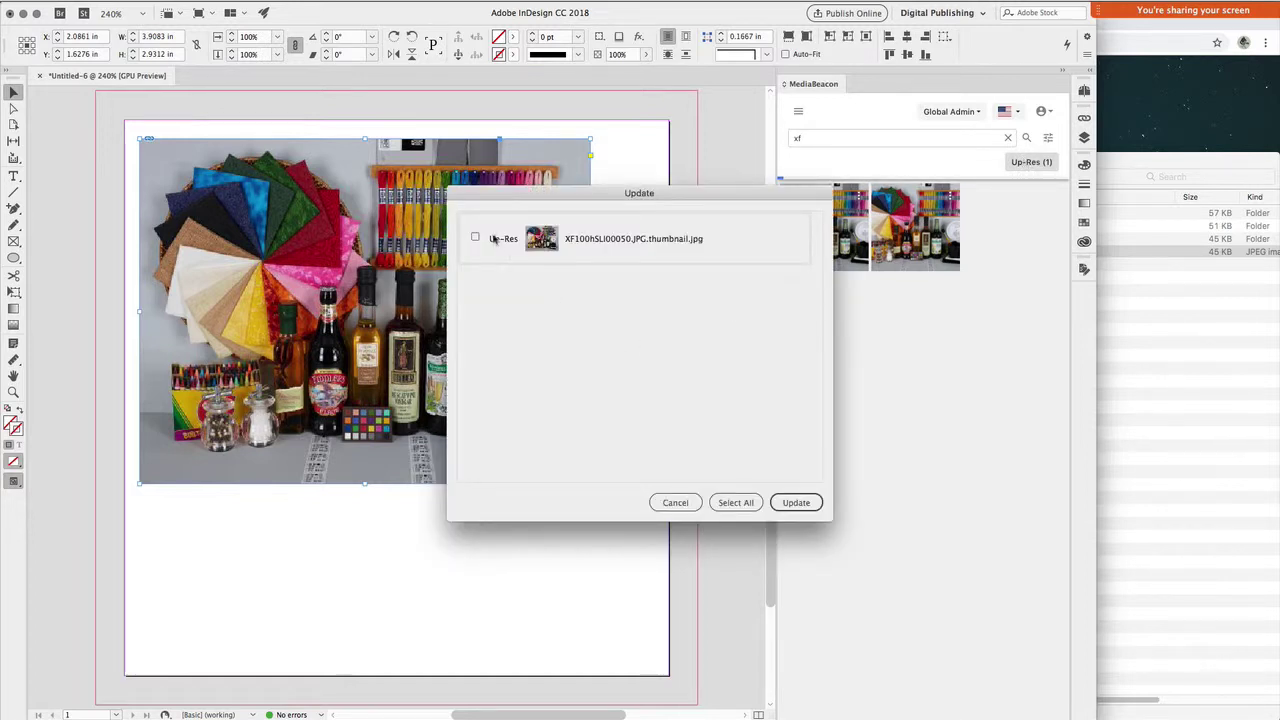
left_click(475, 237)
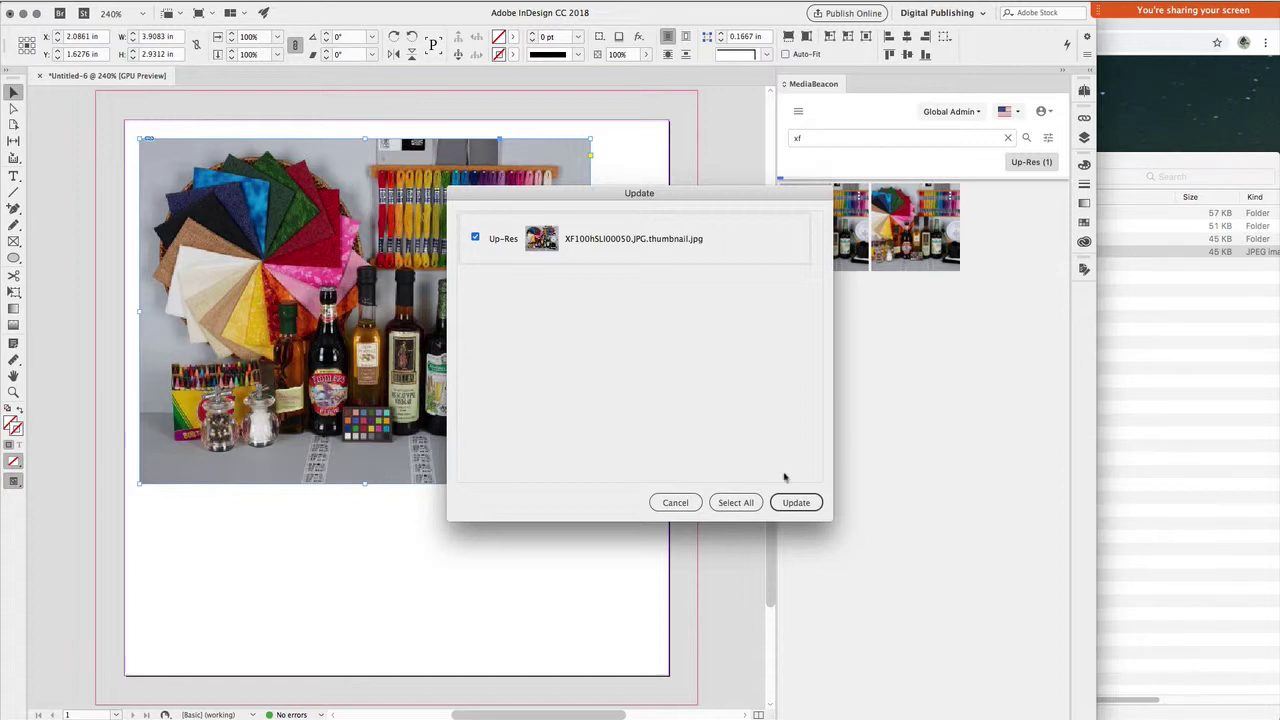
left_click(793, 504)
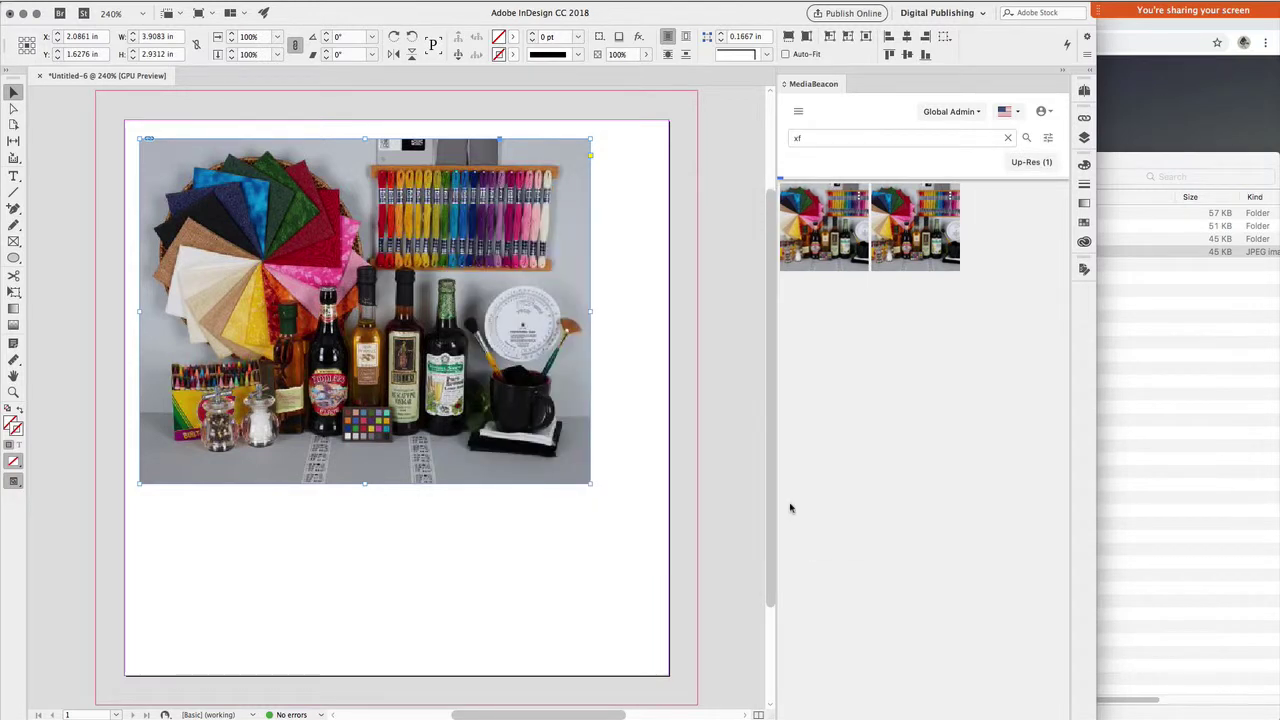
left_click(1123, 449)
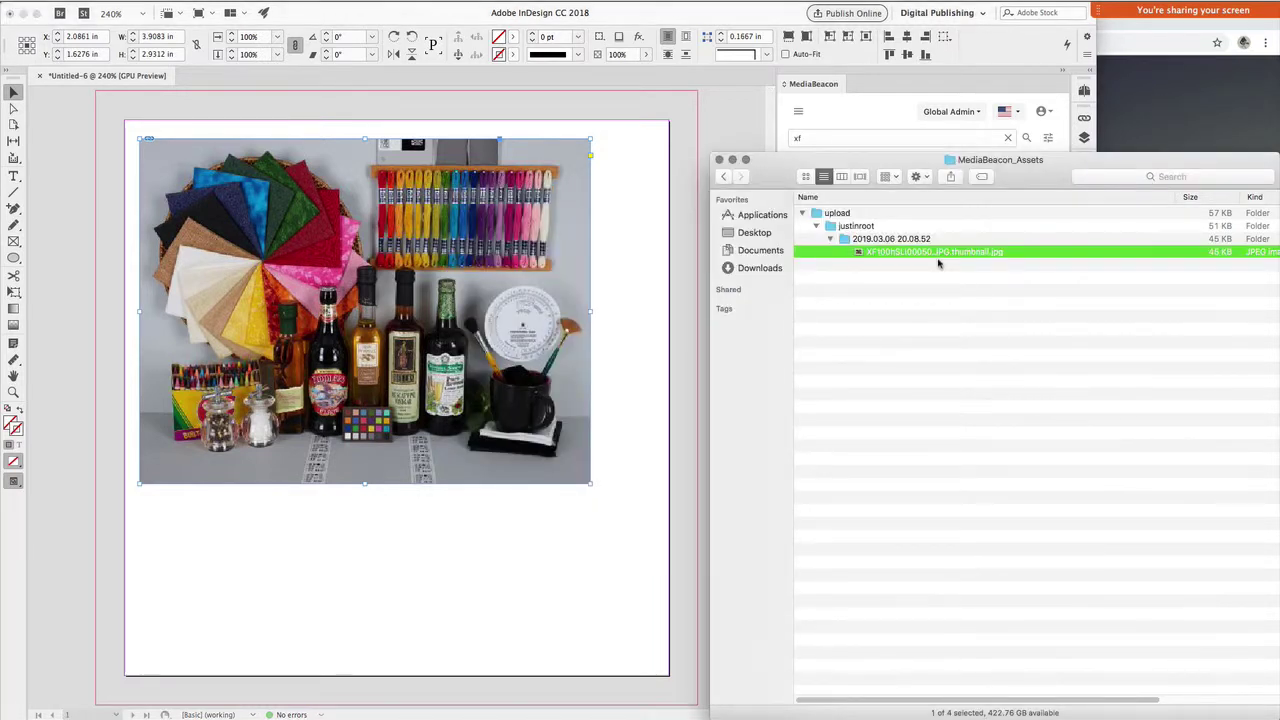
left_click(866, 107)
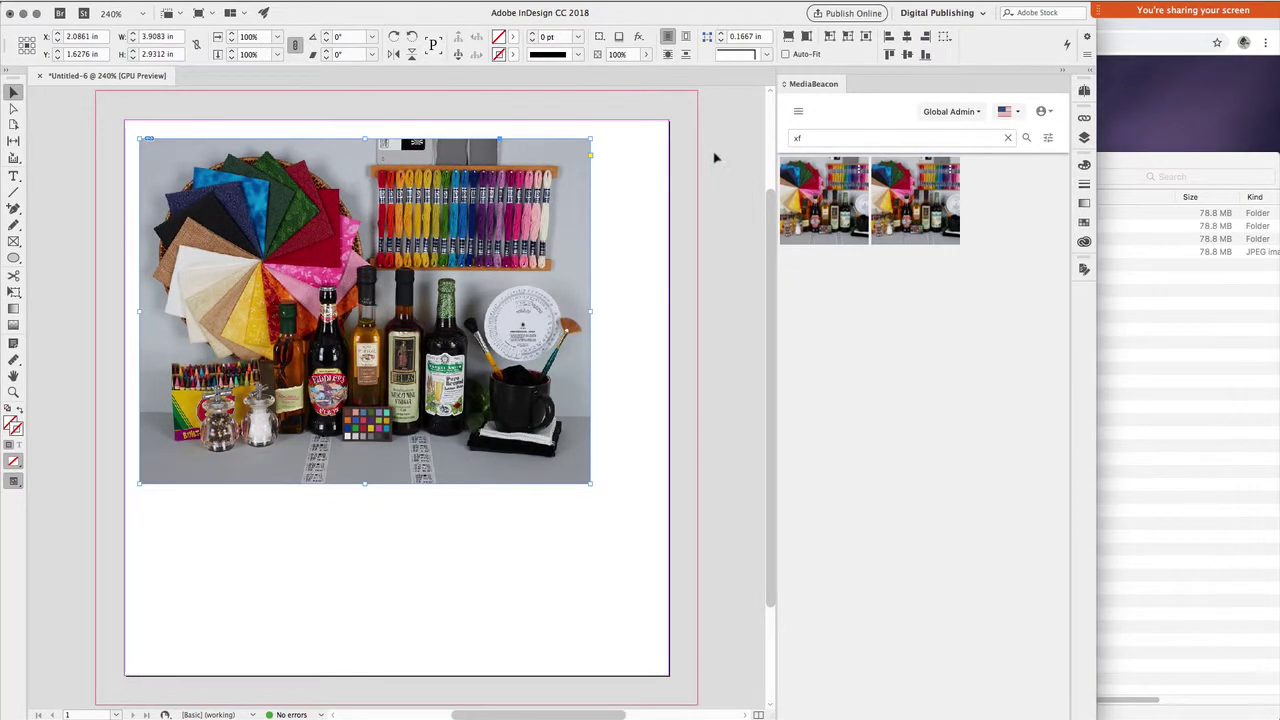
left_click(1051, 115)
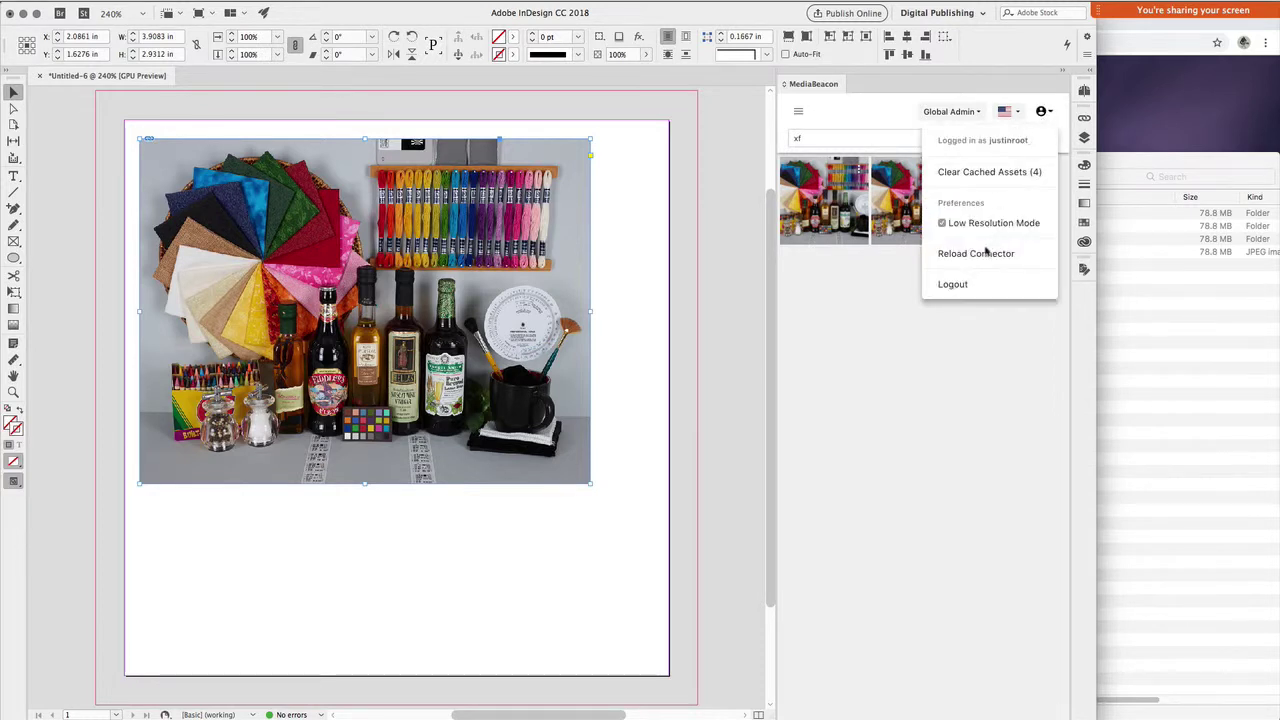
left_click(973, 284)
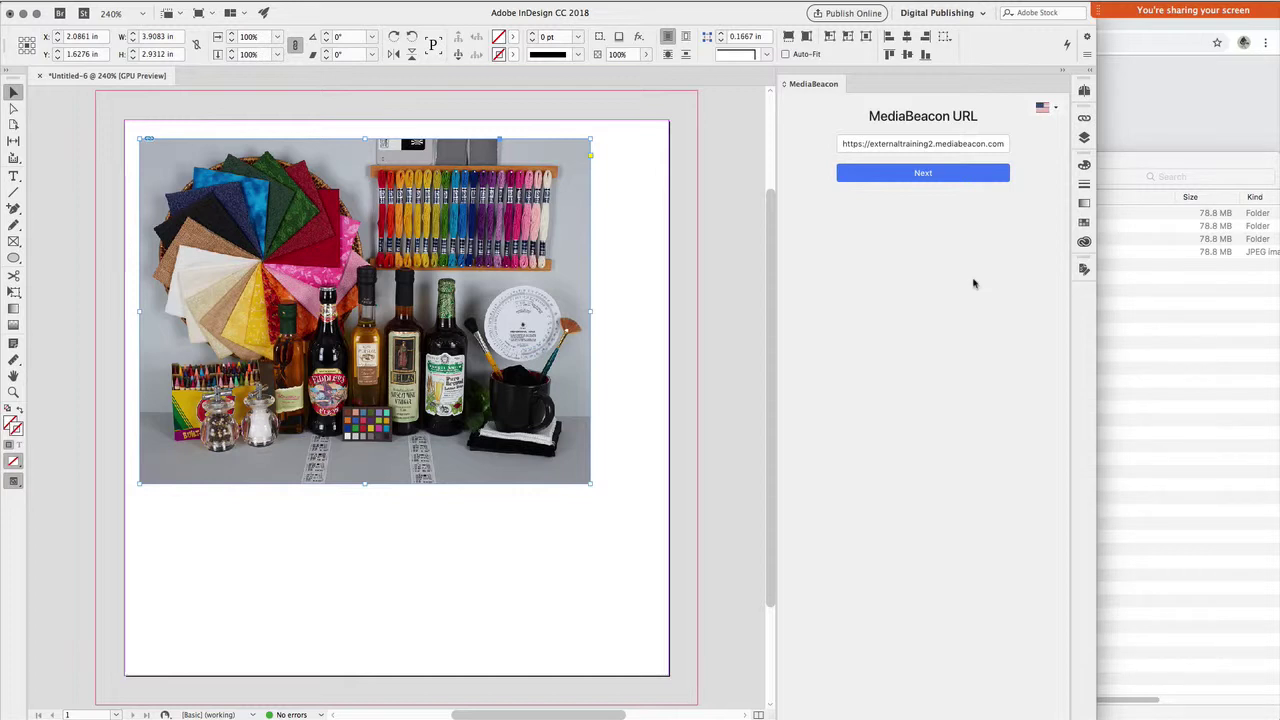
triple_click(903, 143)
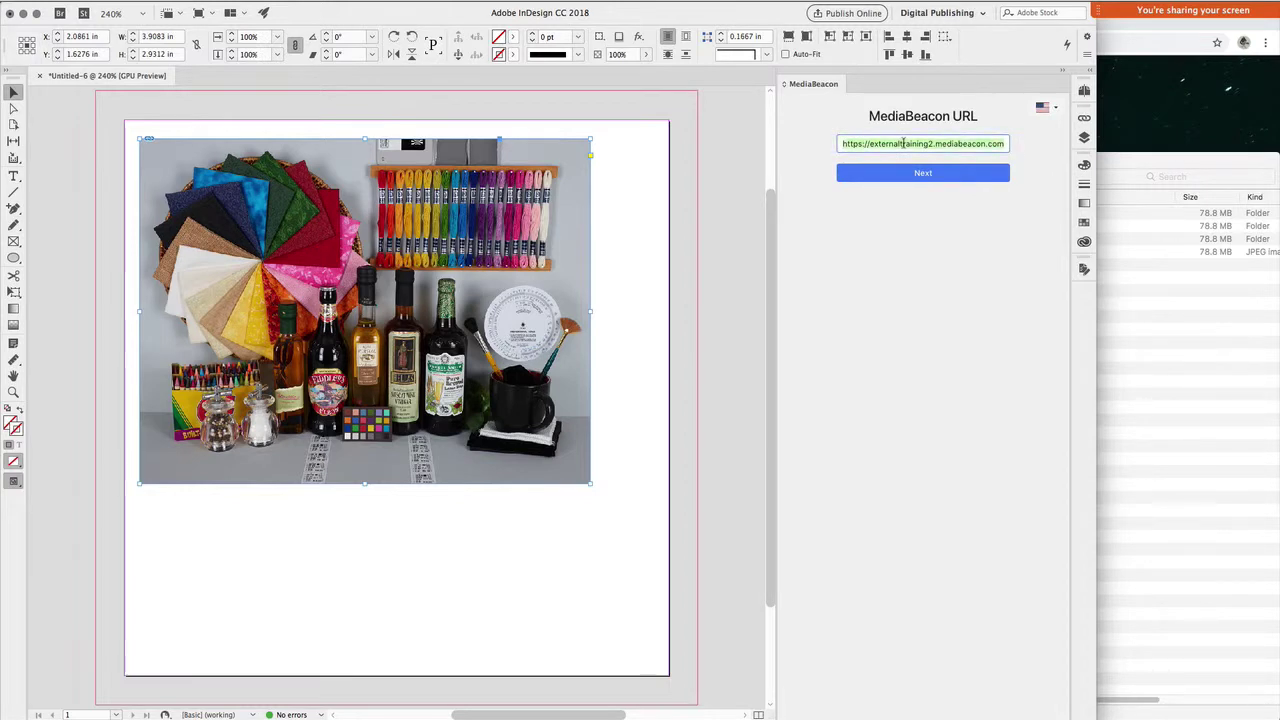
type("hh")
type("tps")
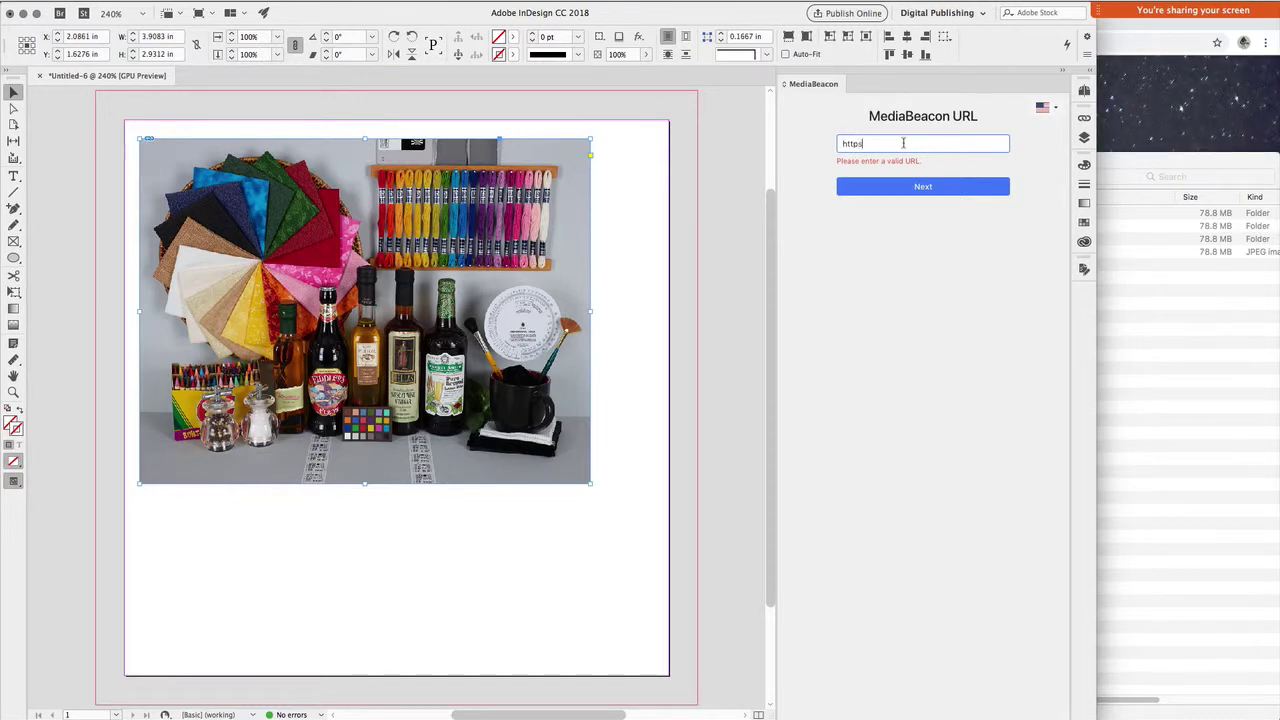
type("://")
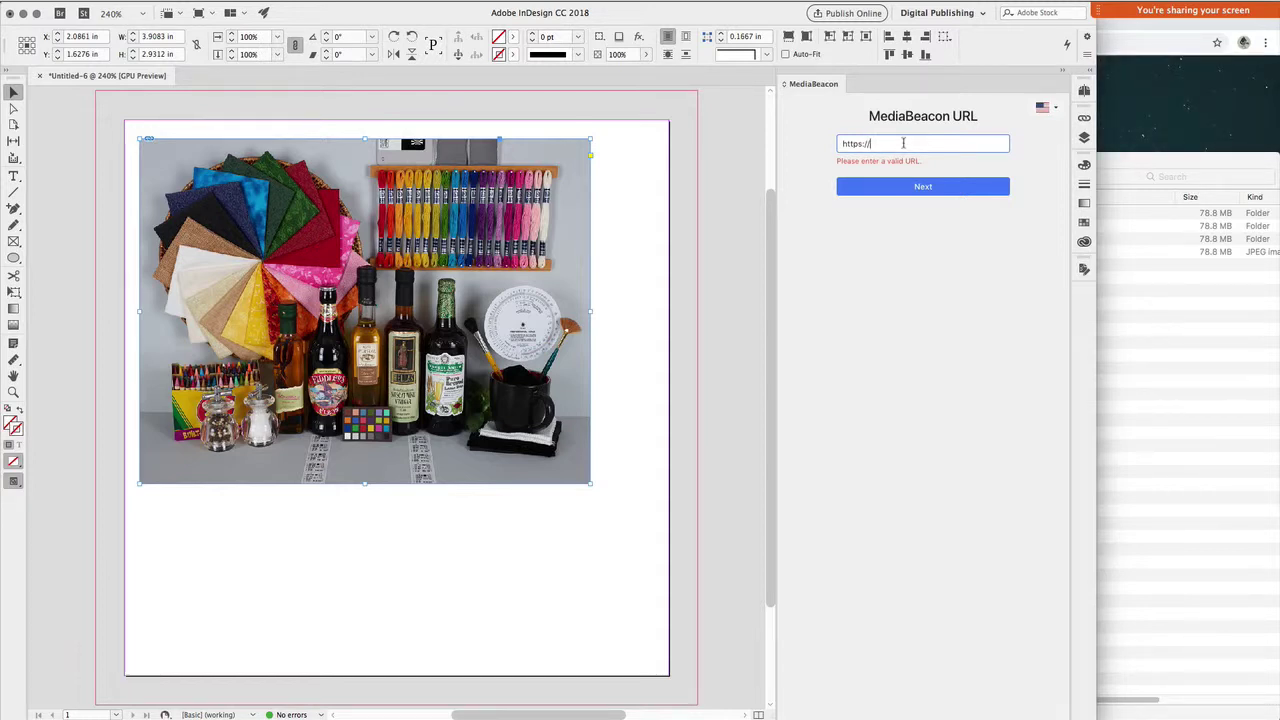
type("20189")
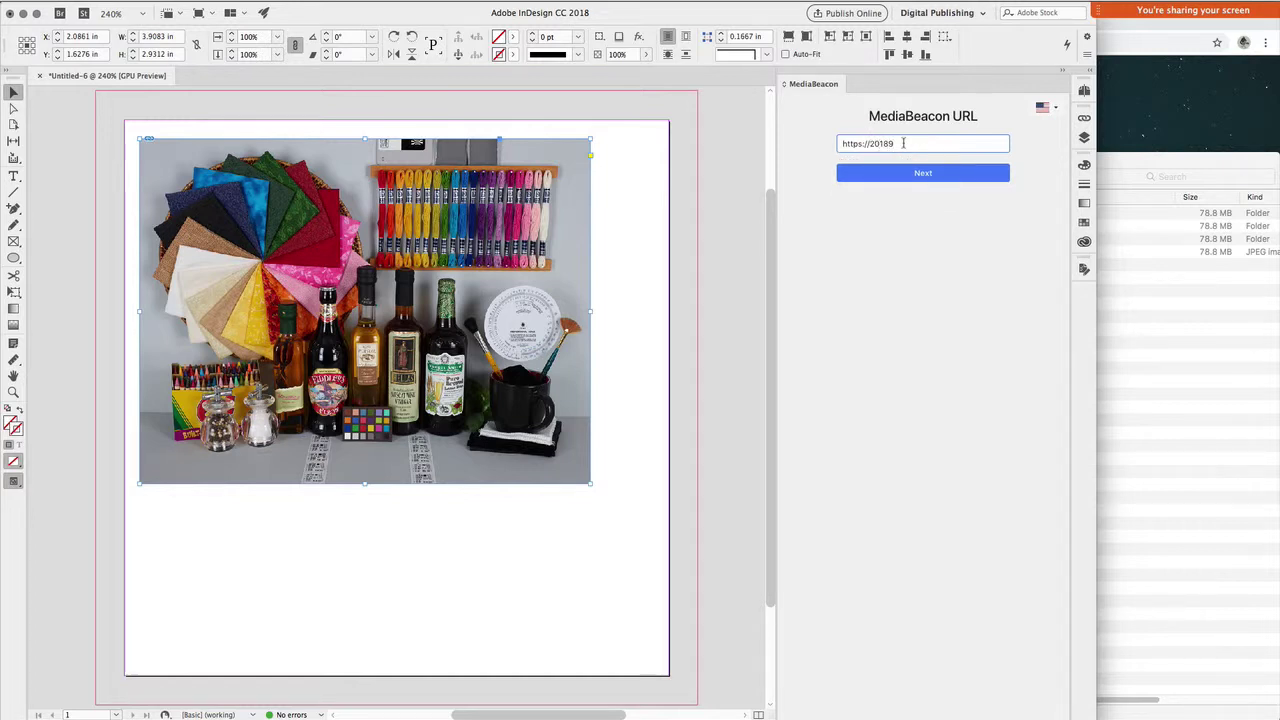
key("BackSpace")
type(".mediabeacon.com")
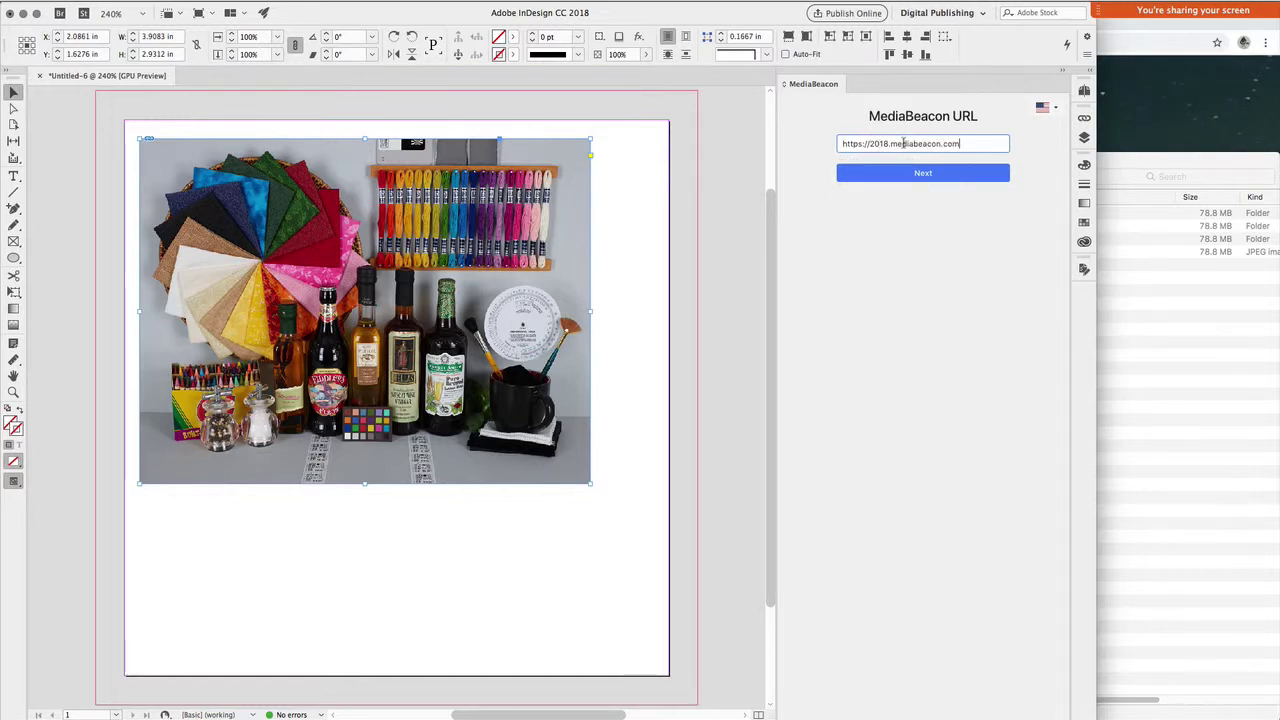
left_click(886, 175)
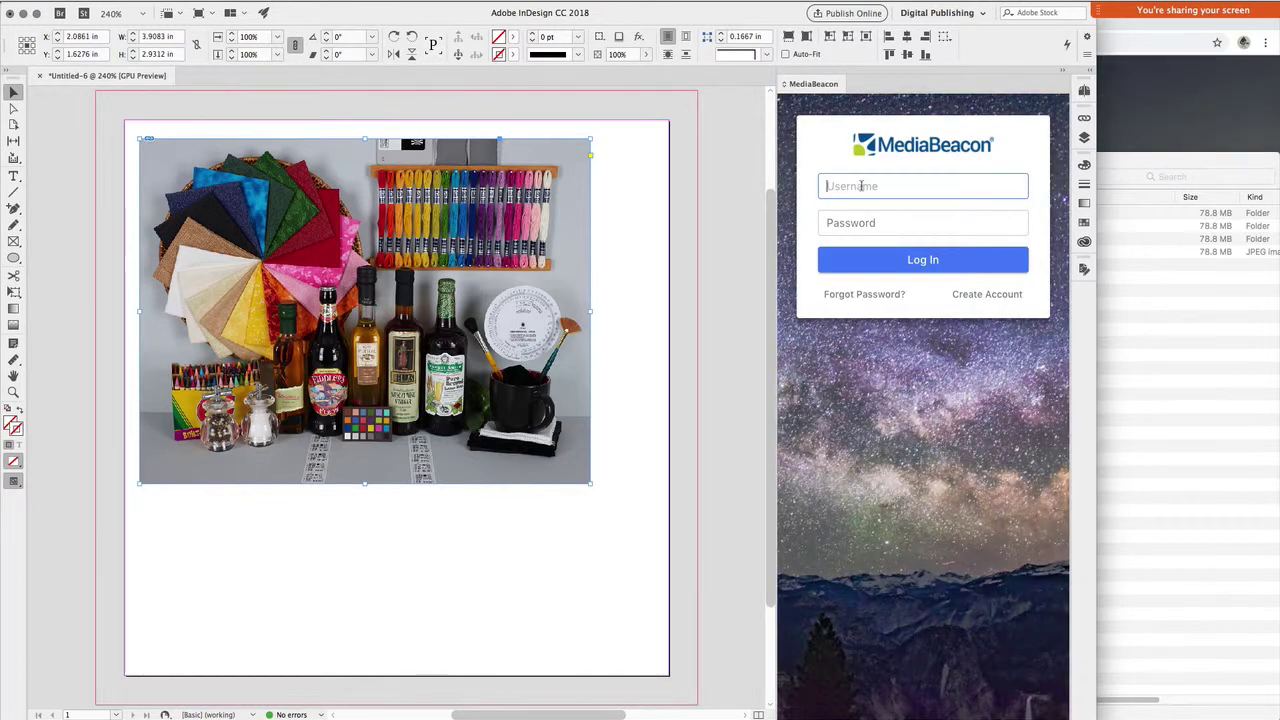
- Sign in with the other account's username and password
type("addison")
key("Tab")
type("p")
key("BackSpace")
type("••••••••")
key("Return")
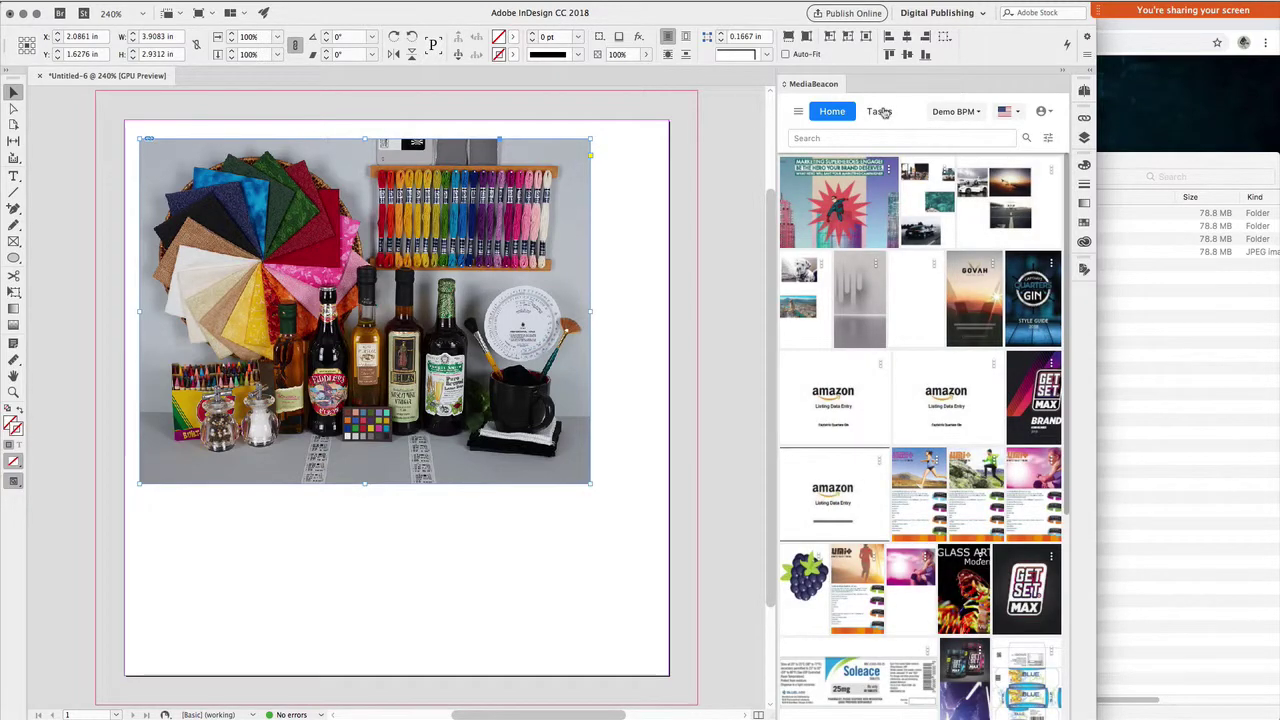
- Toggle Low Resolution Mode and close Untitled-6 without saving
left_click(1045, 116)
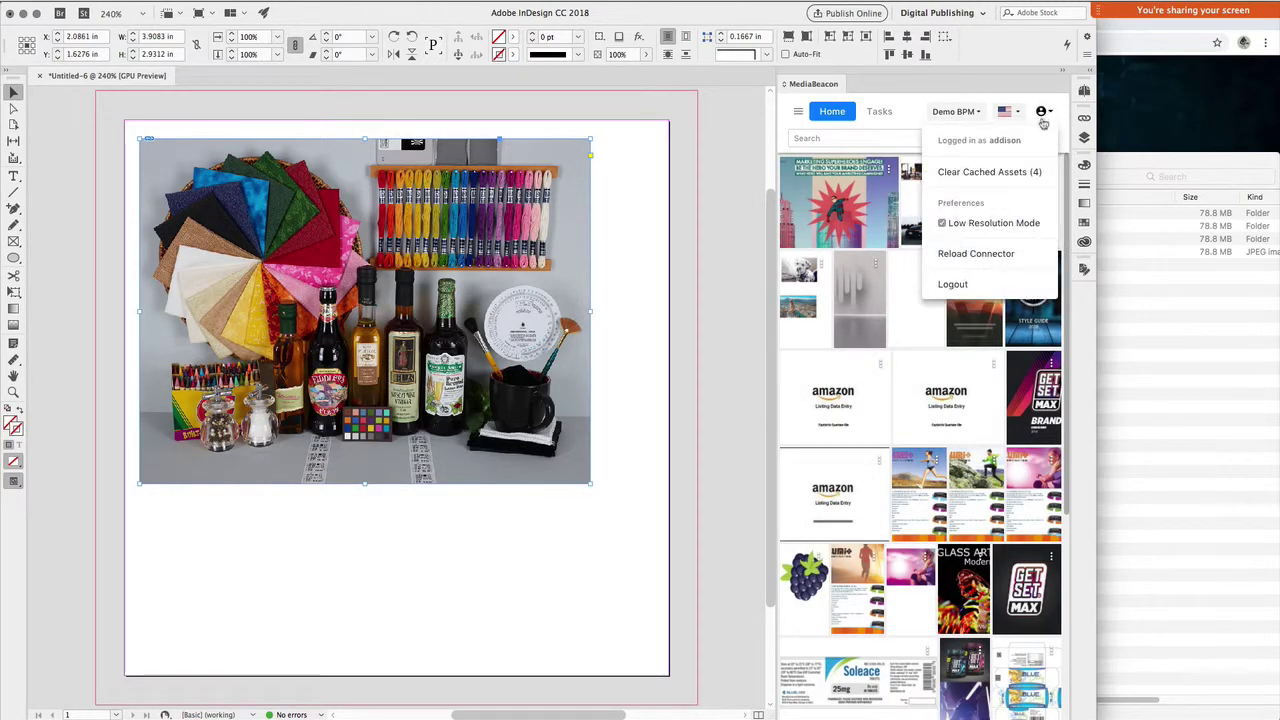
left_click(942, 224)
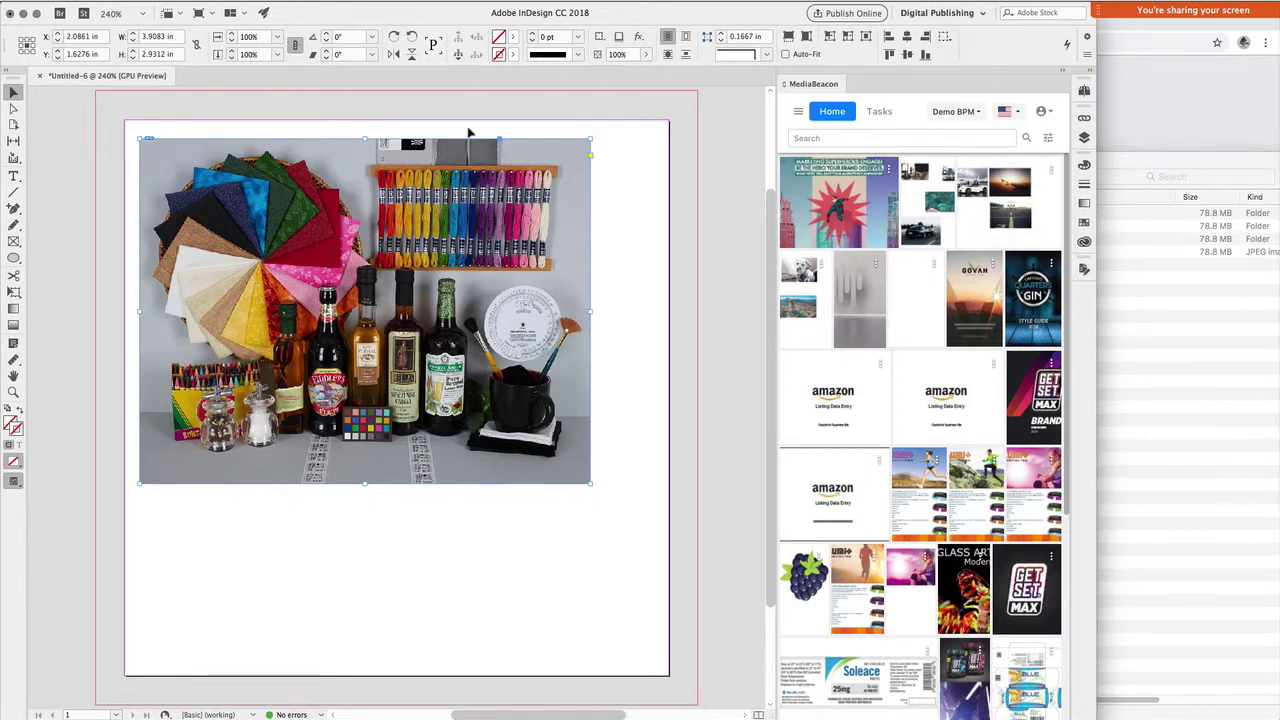
left_click(38, 78)
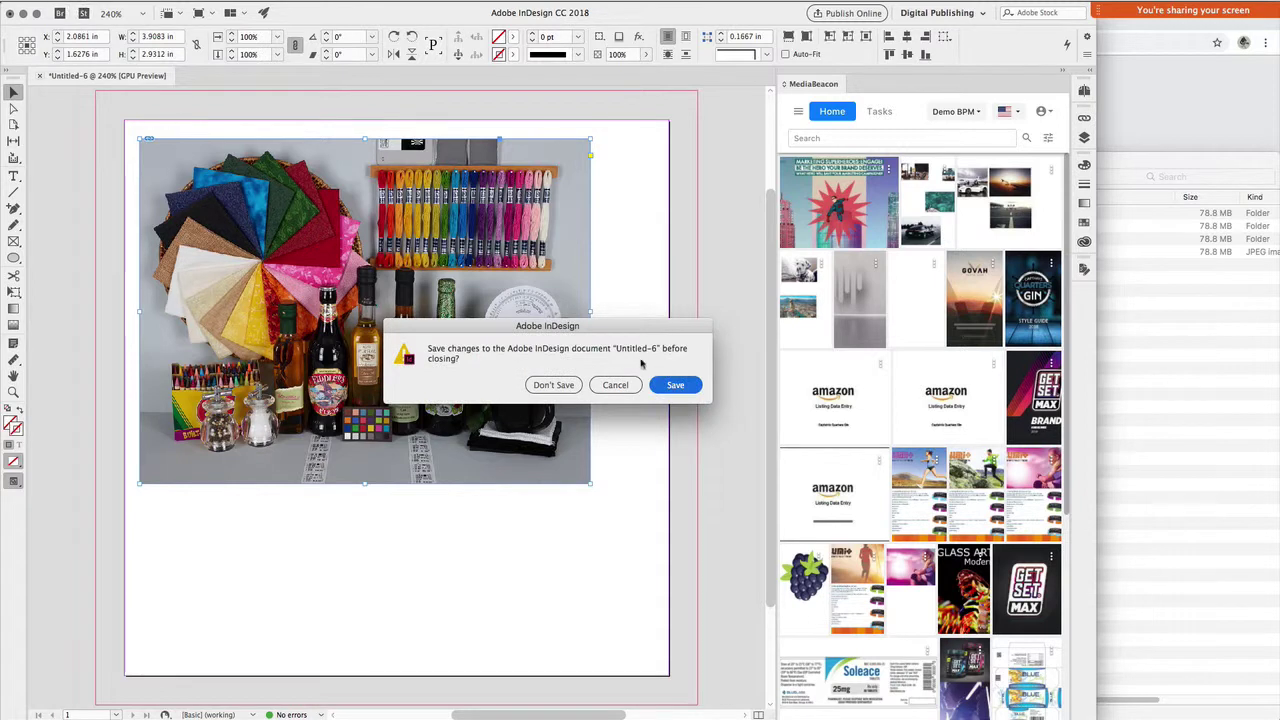
left_click(556, 384)
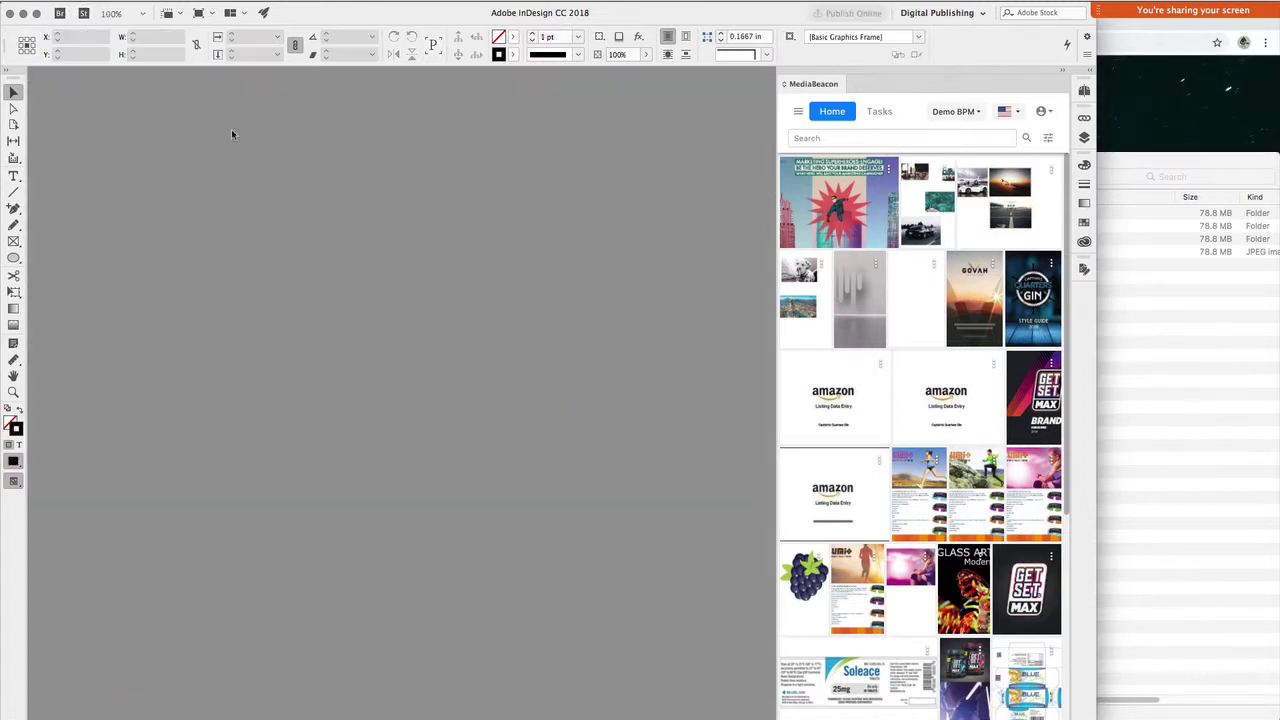
- Create Untitled-7, a new blank 4.724 × 4.724 in document, from File > New > Document
left_click(128, 3)
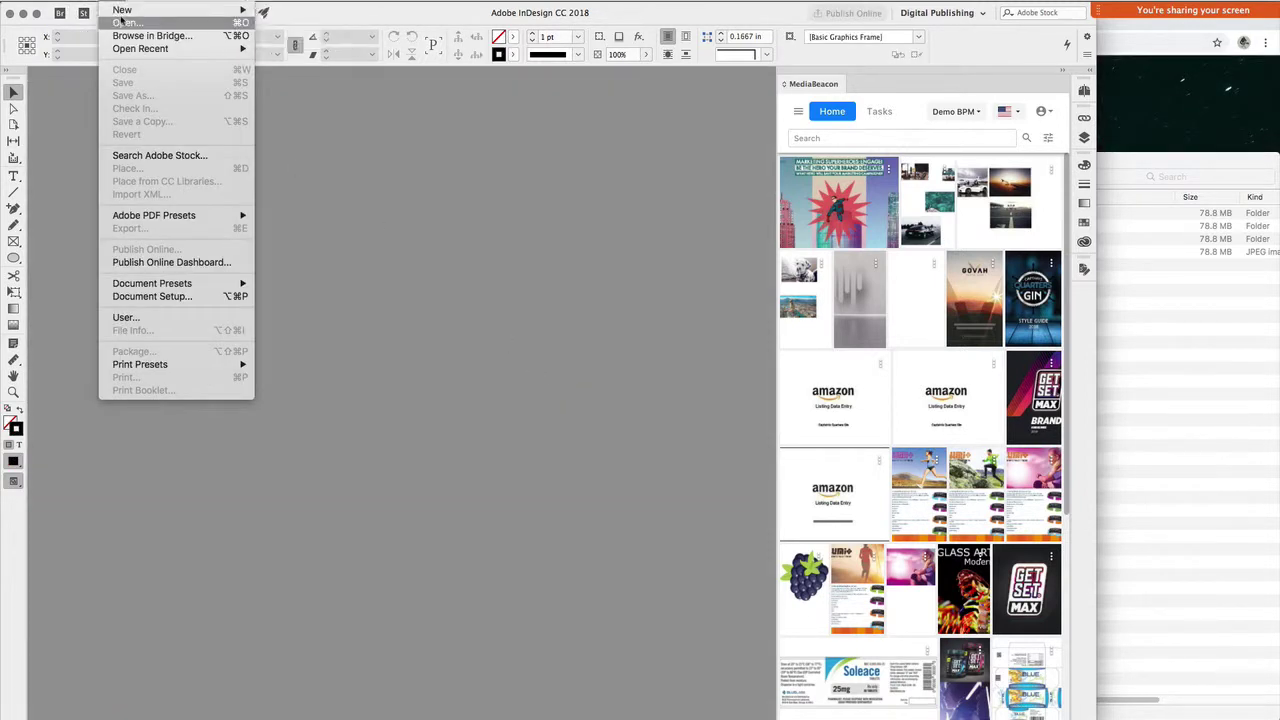
mouse_move(121, 10)
left_click(294, 14)
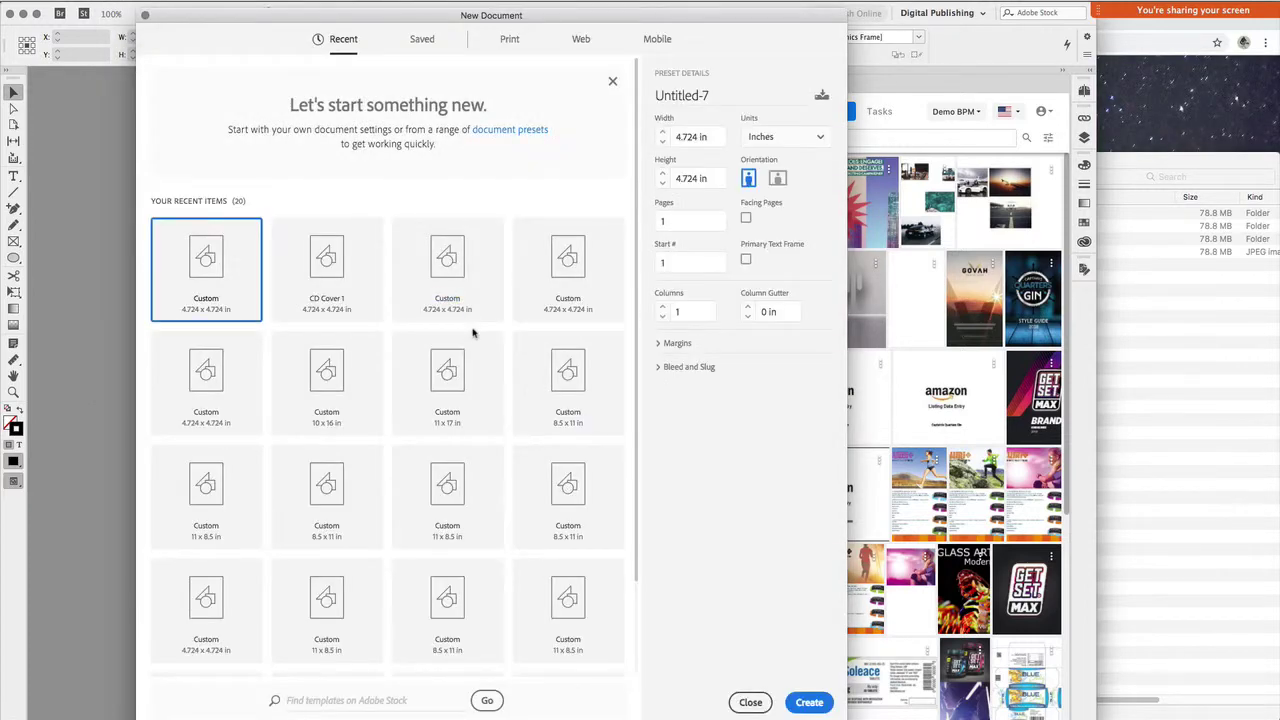
left_click(809, 702)
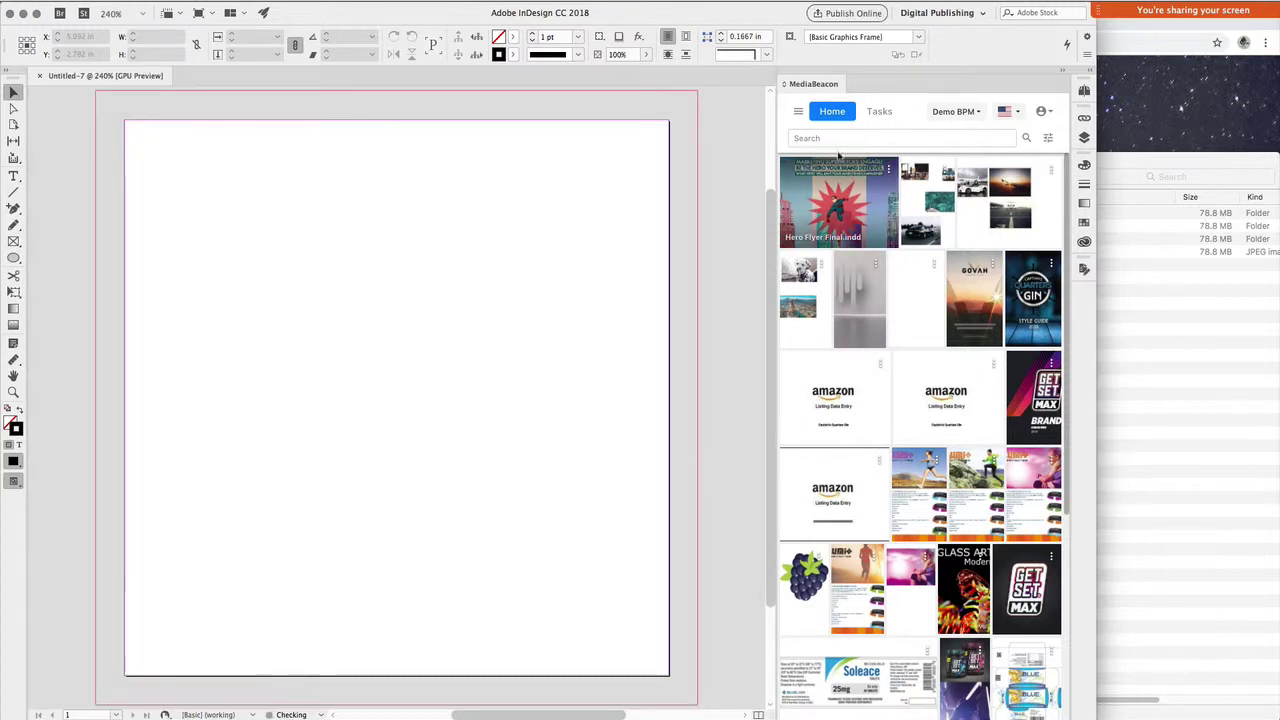
- Search the MediaBeacon assets for 'puppies'
left_click(833, 137)
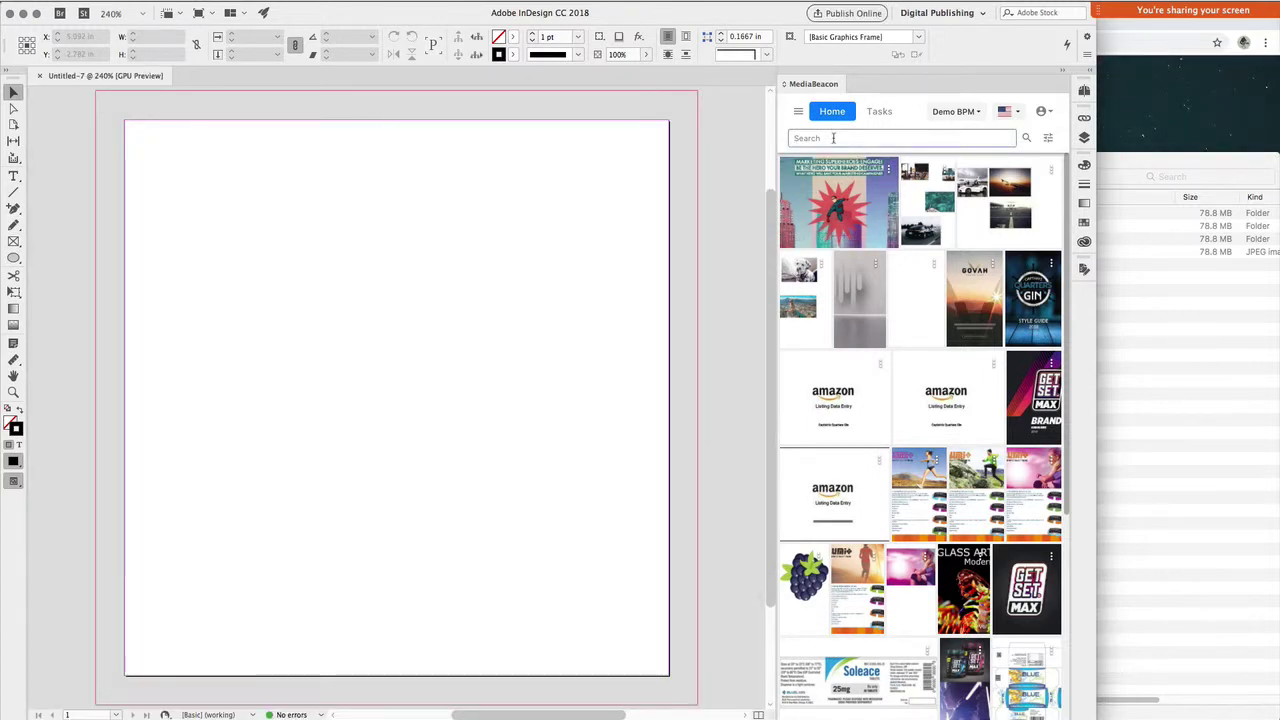
type("puppies")
key("Return")
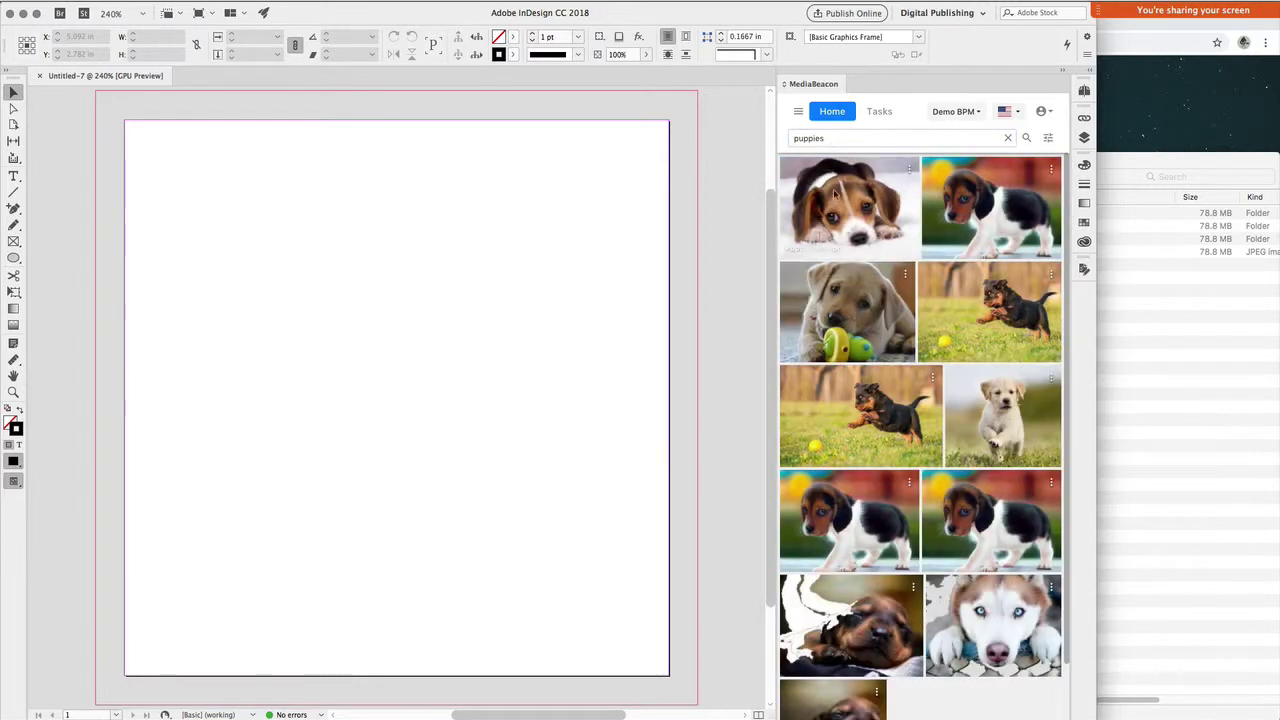
- Place Puppy Cute.jpg at the page top and Puppy Cuter.jpg in a frame below it
left_click_drag(845, 210, 526, 414)
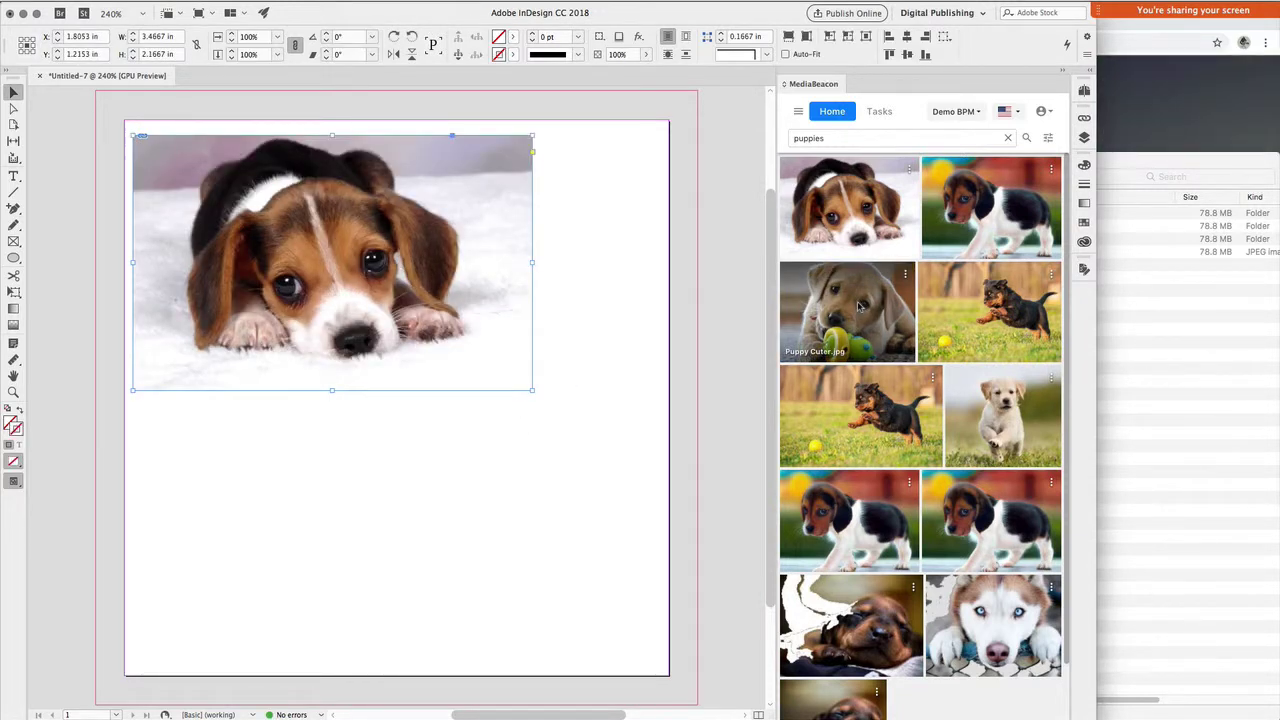
left_click_drag(858, 307, 180, 430)
left_click_drag(352, 501, 567, 612)
- Save the document as Puppies Layout.indd and display the MediaBeacon Tasks list
left_click(118, 1)
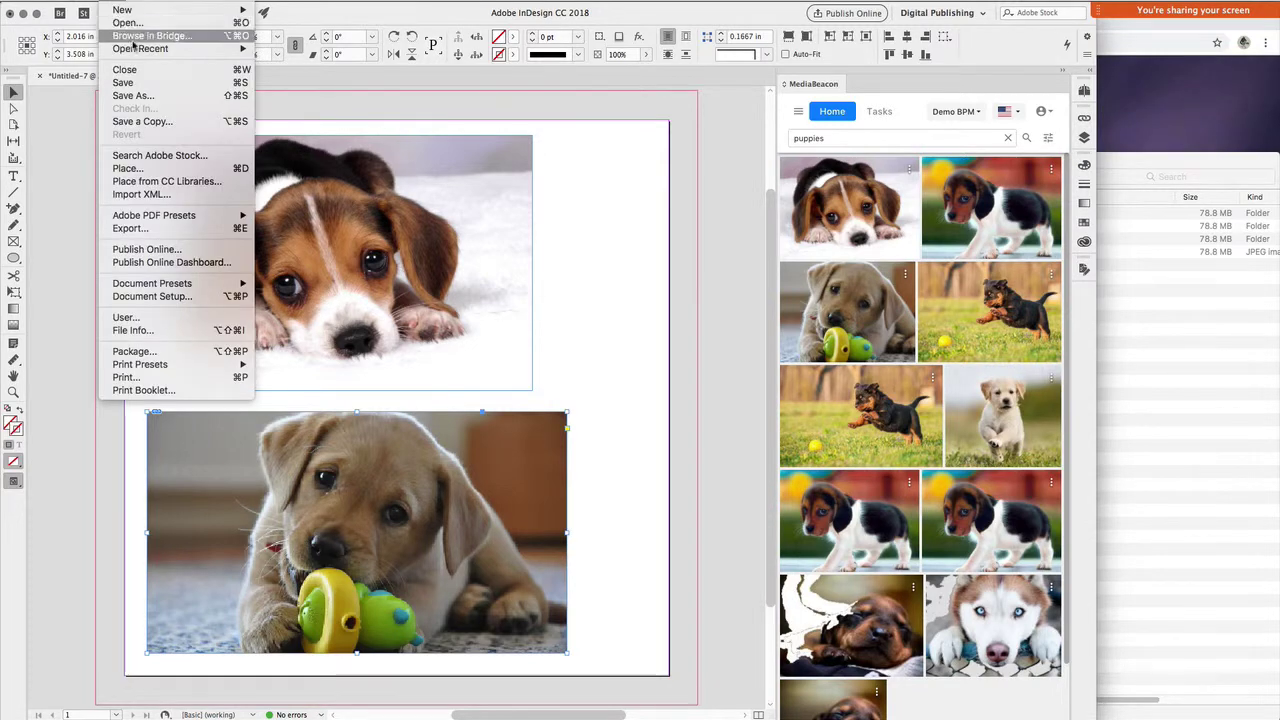
left_click(123, 82)
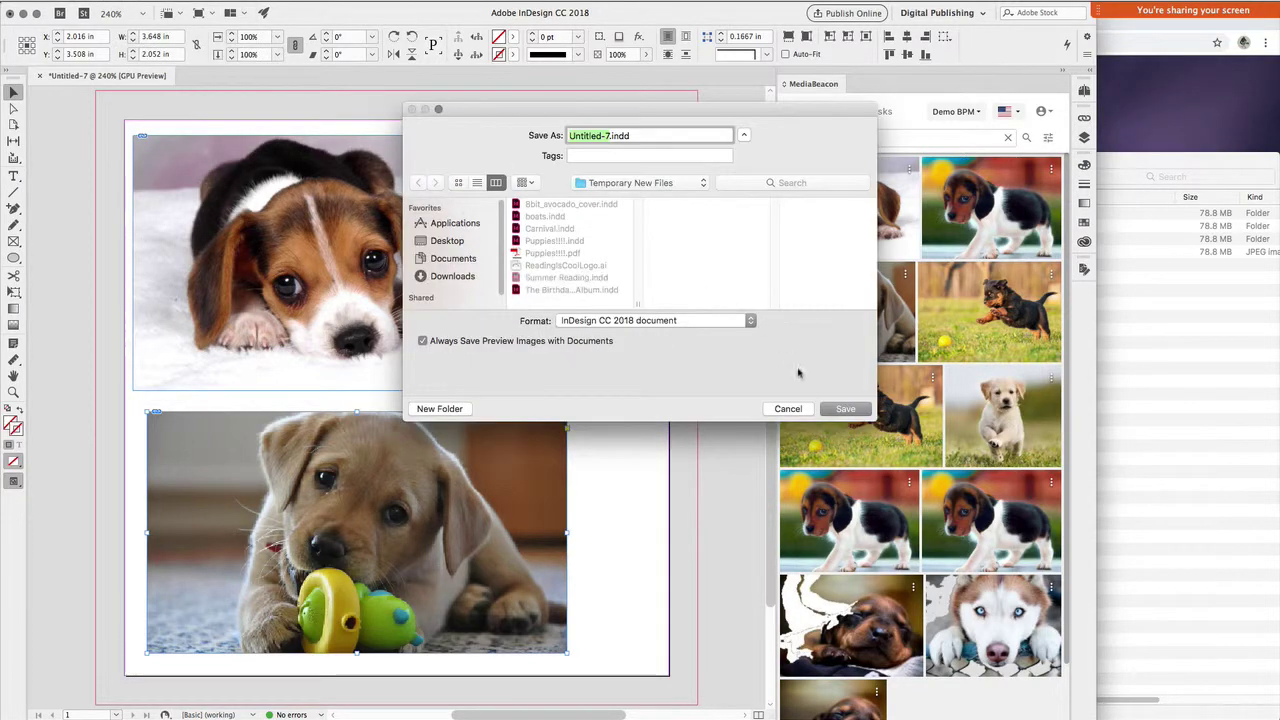
type("Pup")
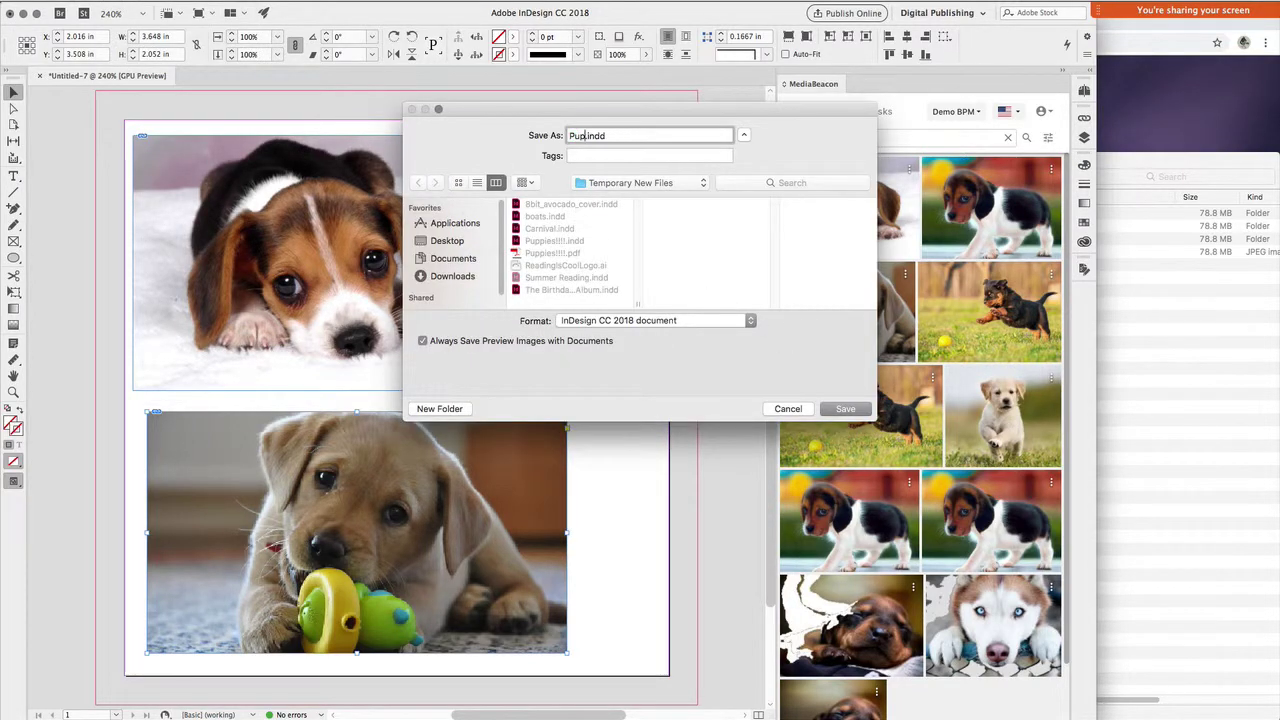
type("pie")
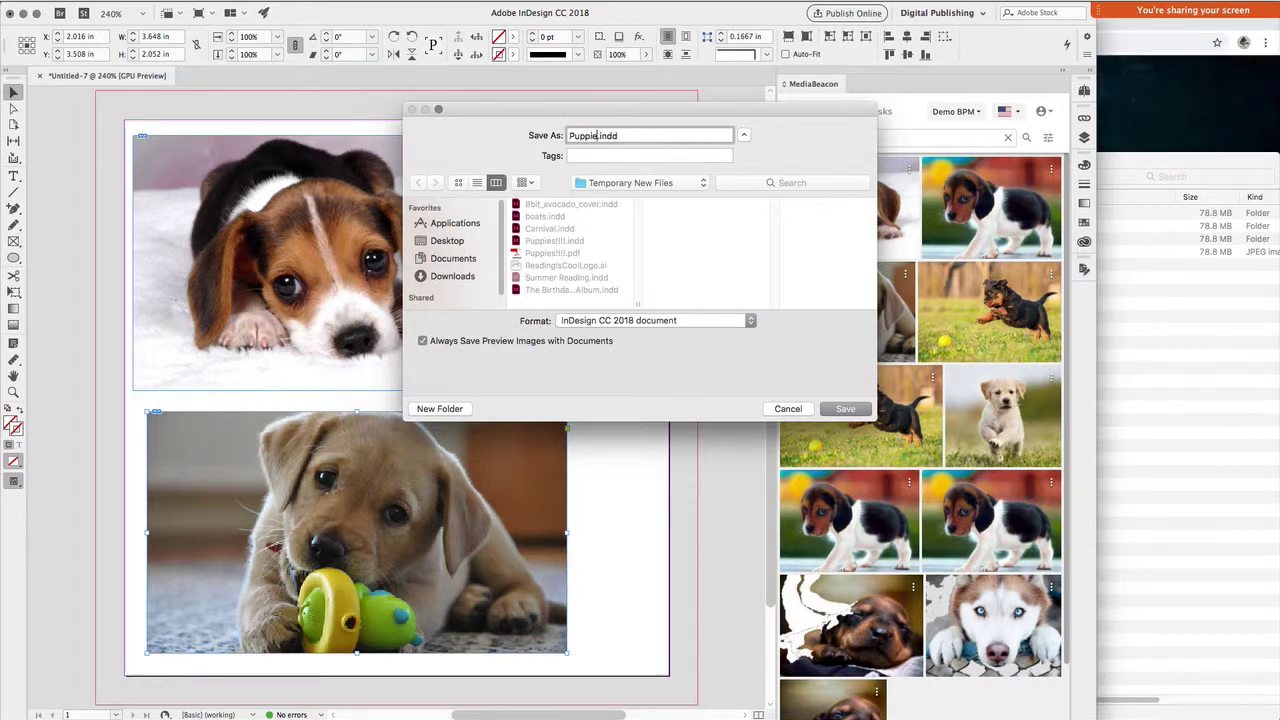
type("s Layout")
left_click(845, 408)
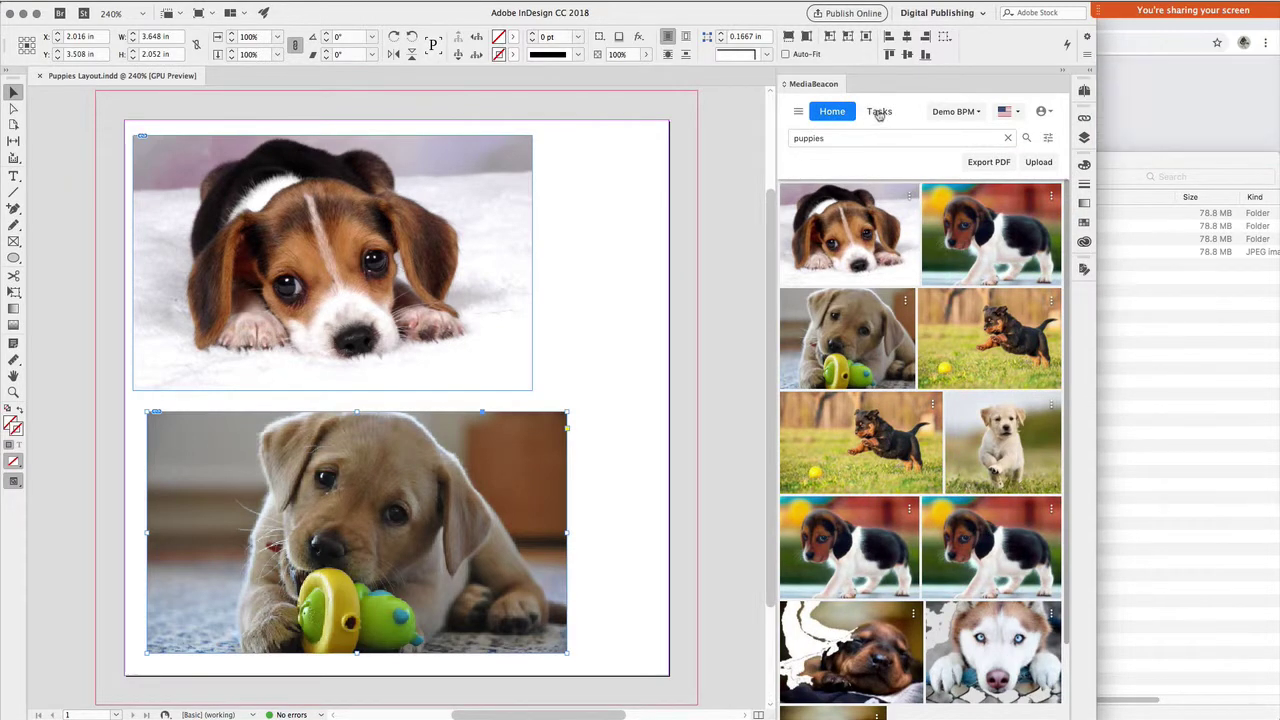
left_click(879, 112)
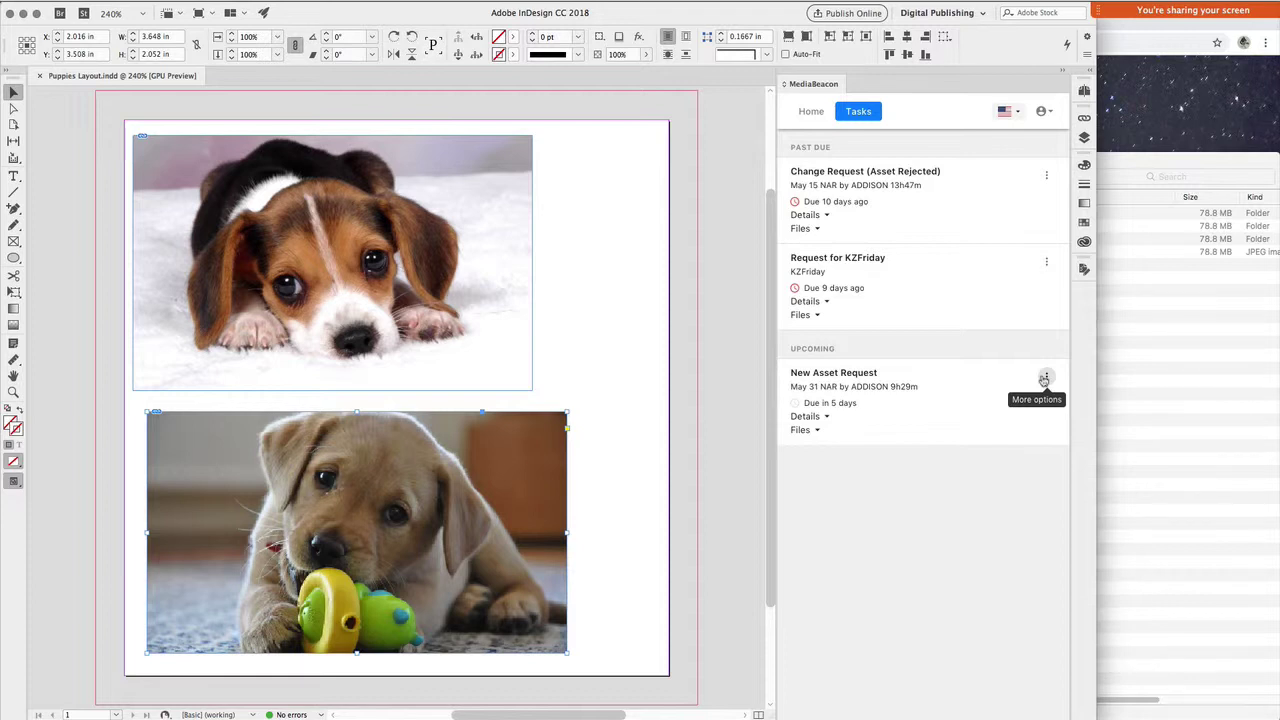
- Upload a PDF of the layout to the New Asset Request task
left_click(1046, 378)
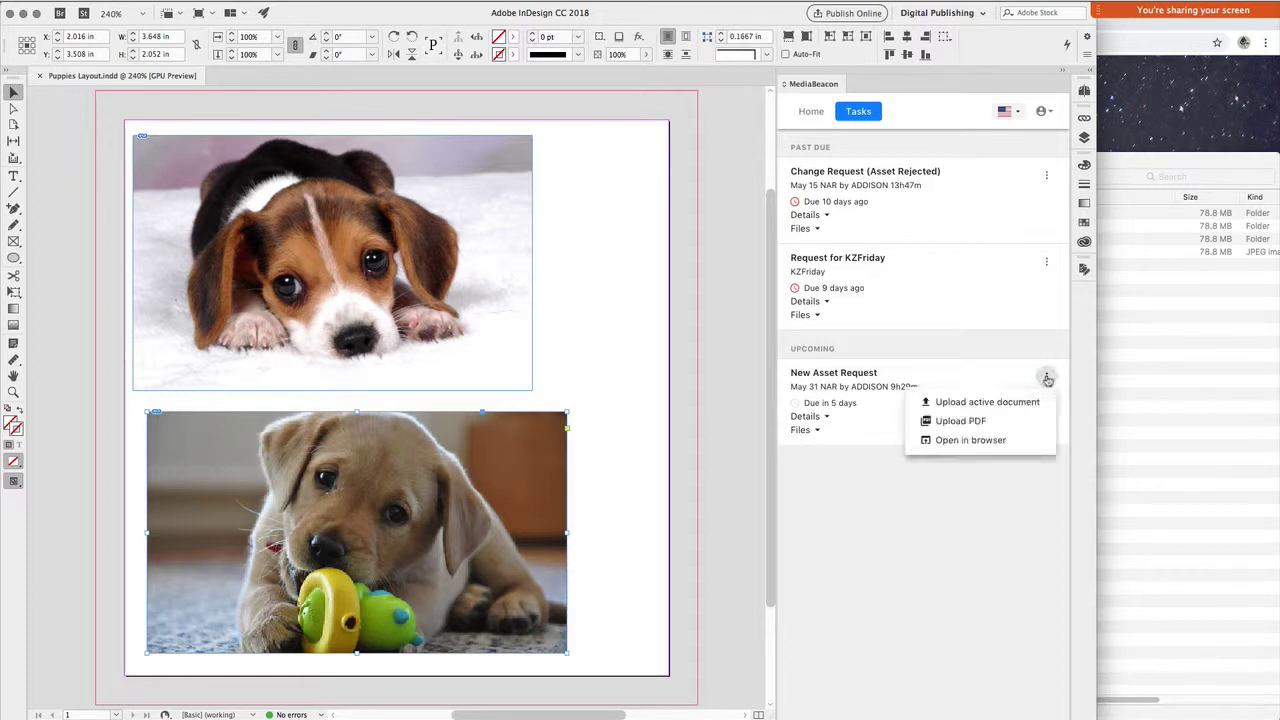
left_click(995, 421)
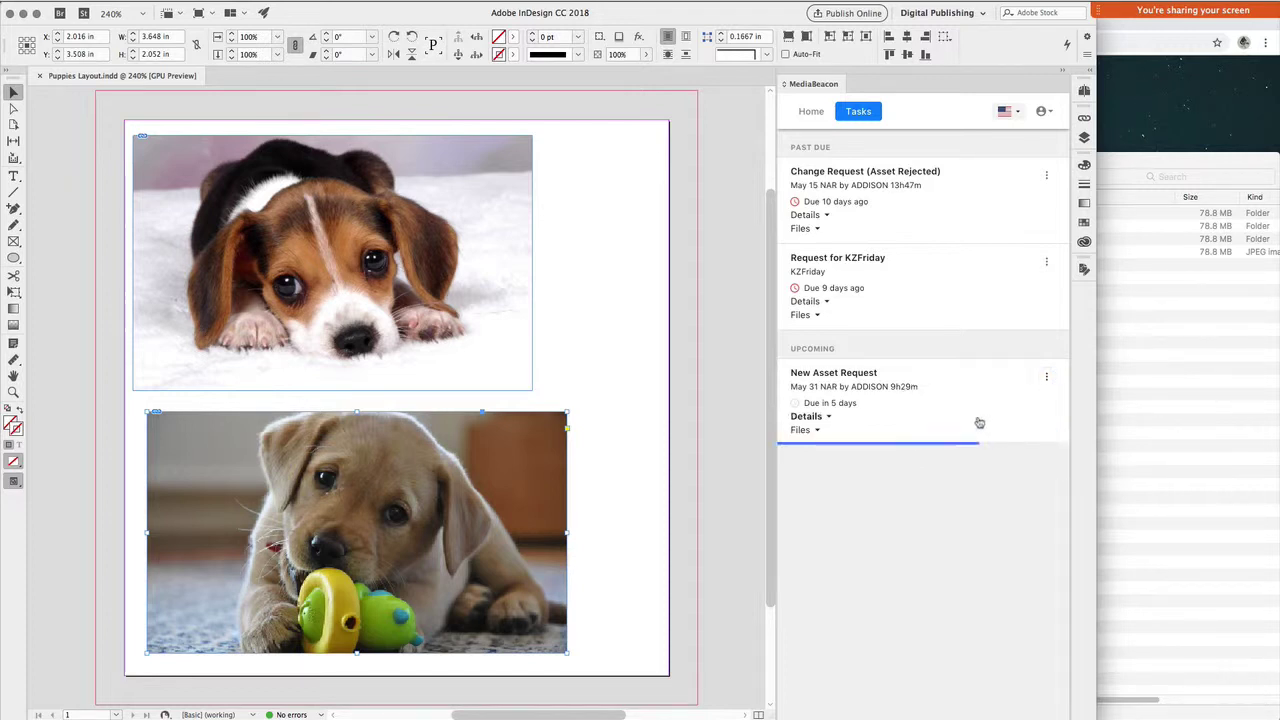
left_click(1046, 378)
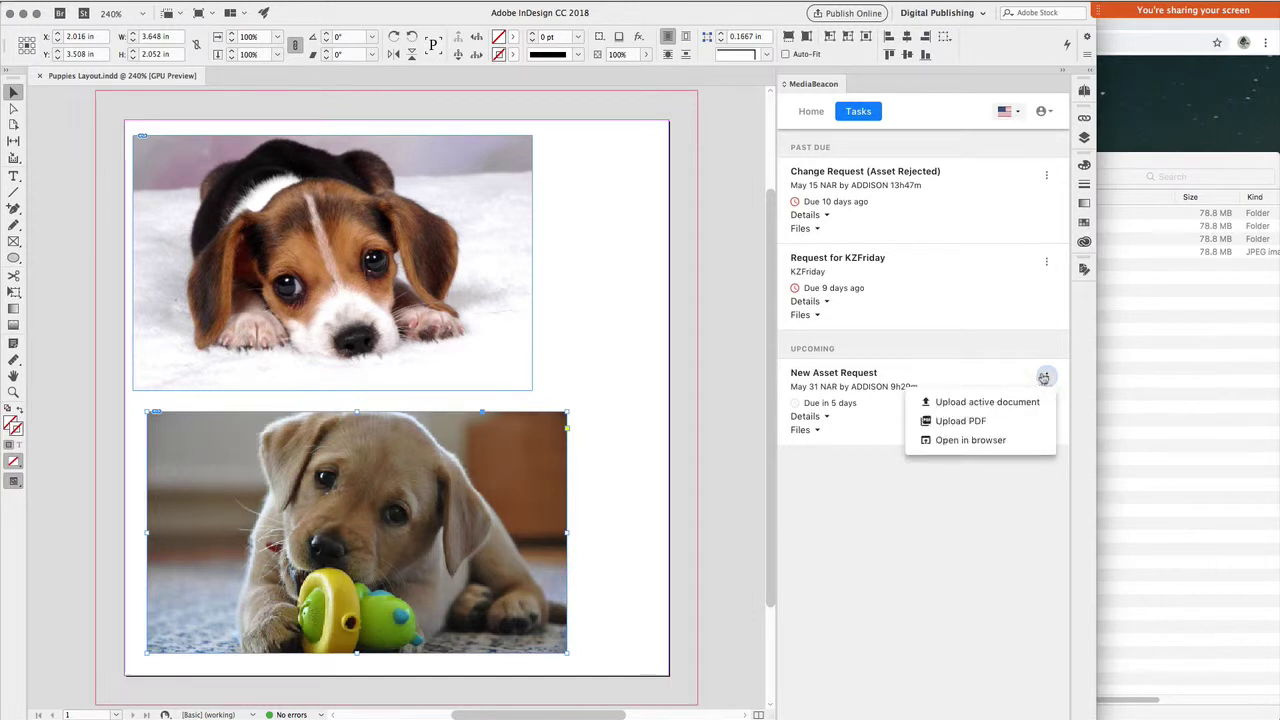
left_click(1045, 378)
left_click(1045, 378)
- Refresh the task list and mark the New Asset Request task complete
left_click(811, 112)
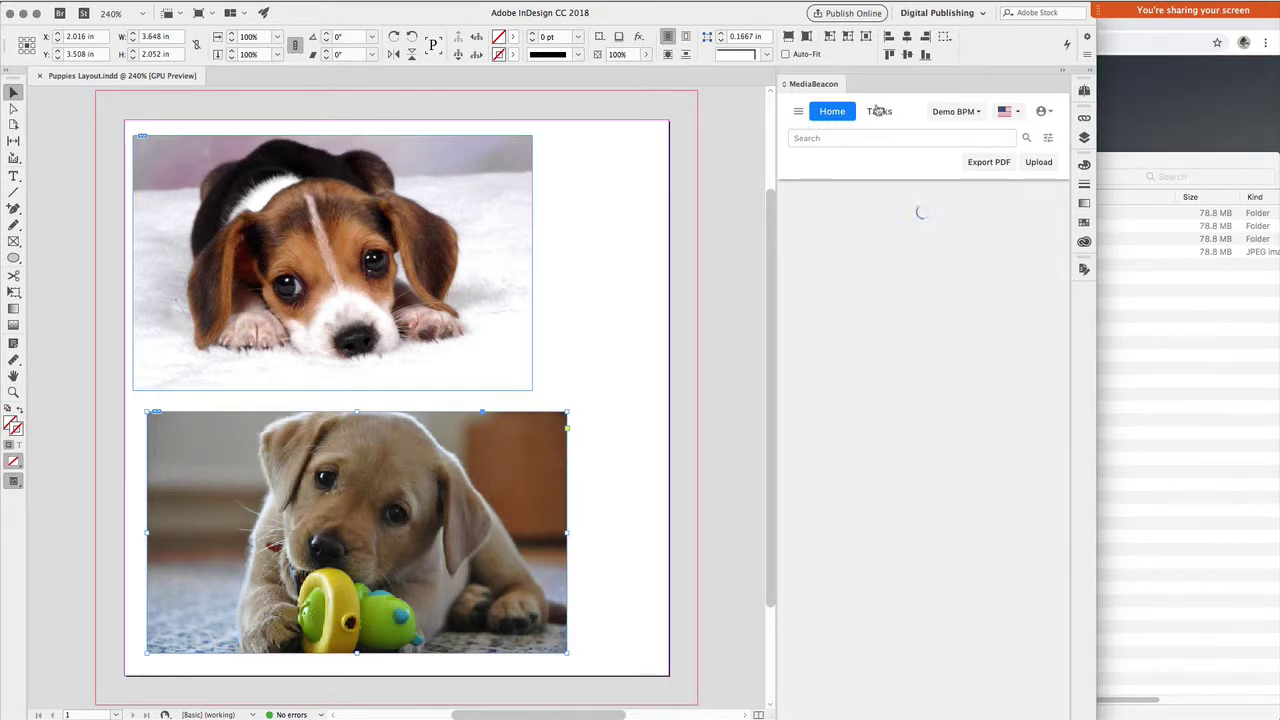
left_click(878, 112)
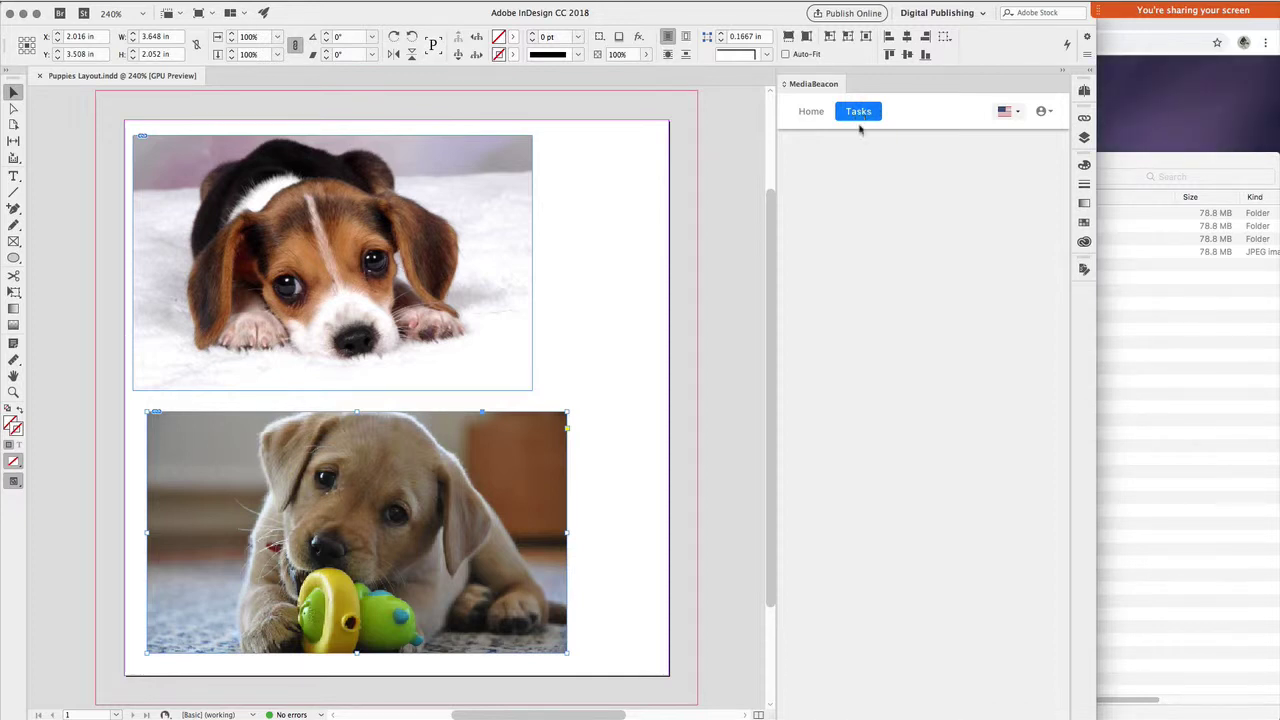
left_click(812, 114)
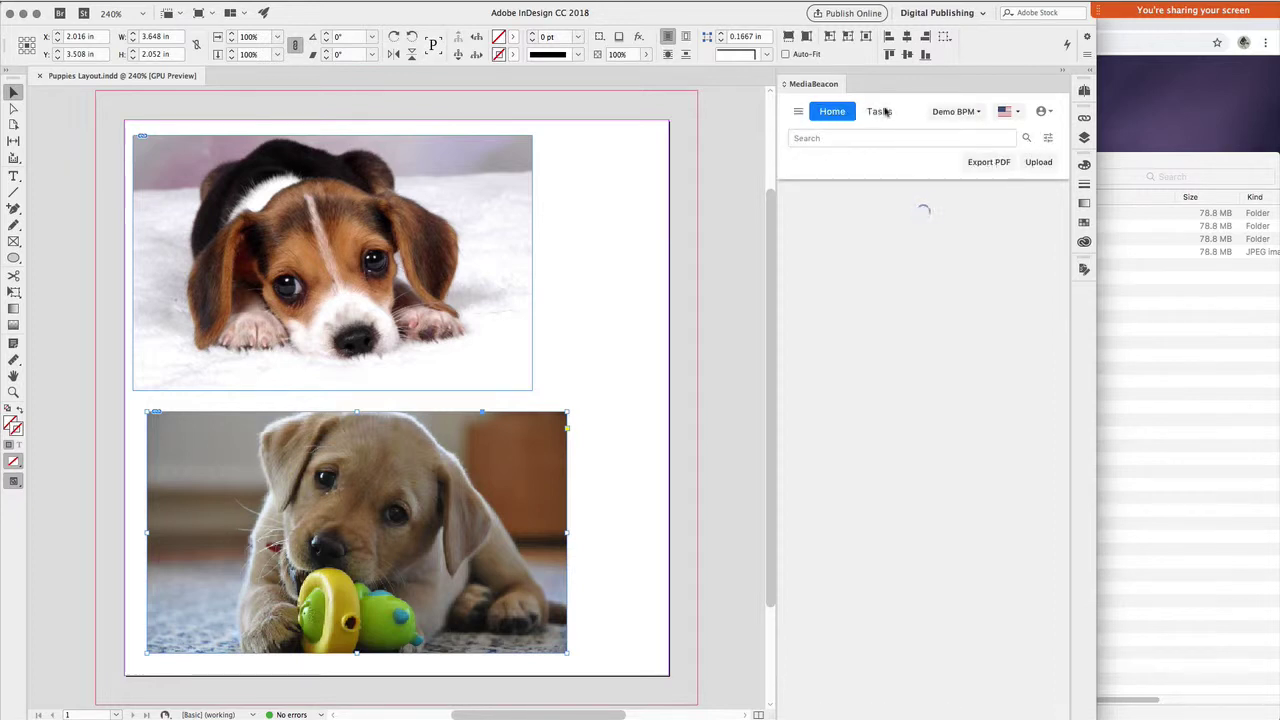
left_click(880, 113)
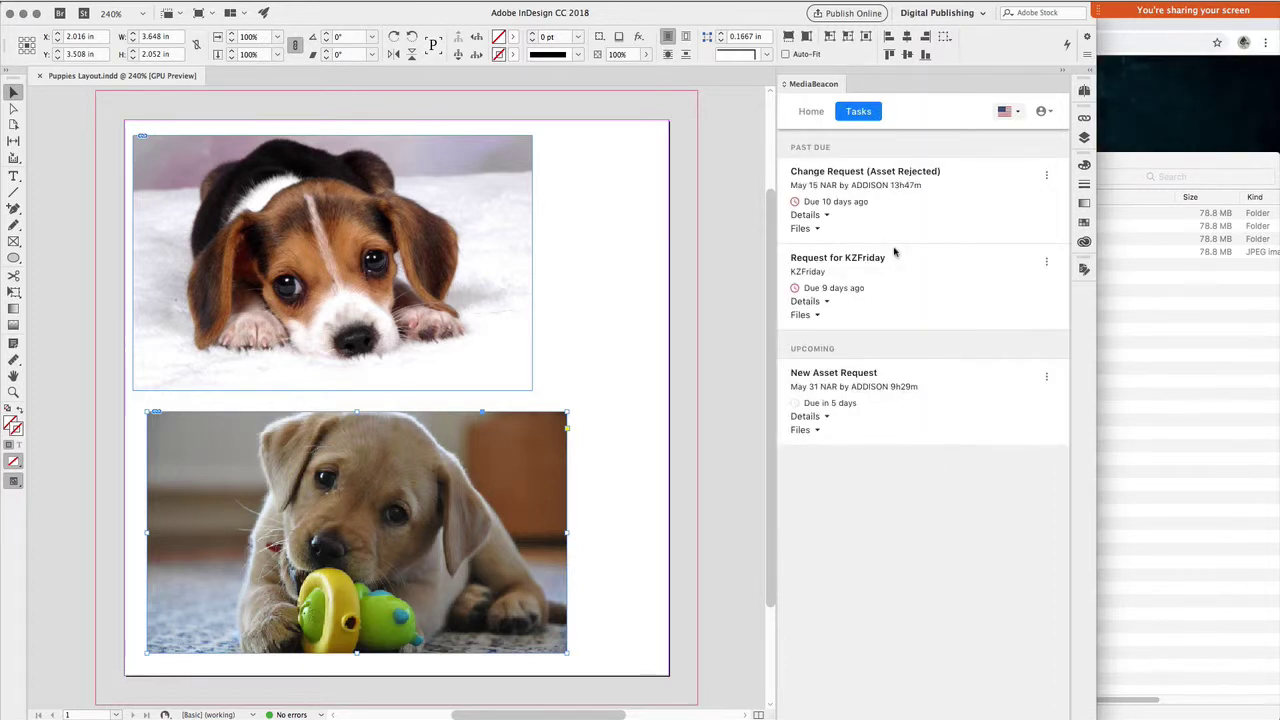
left_click(1046, 377)
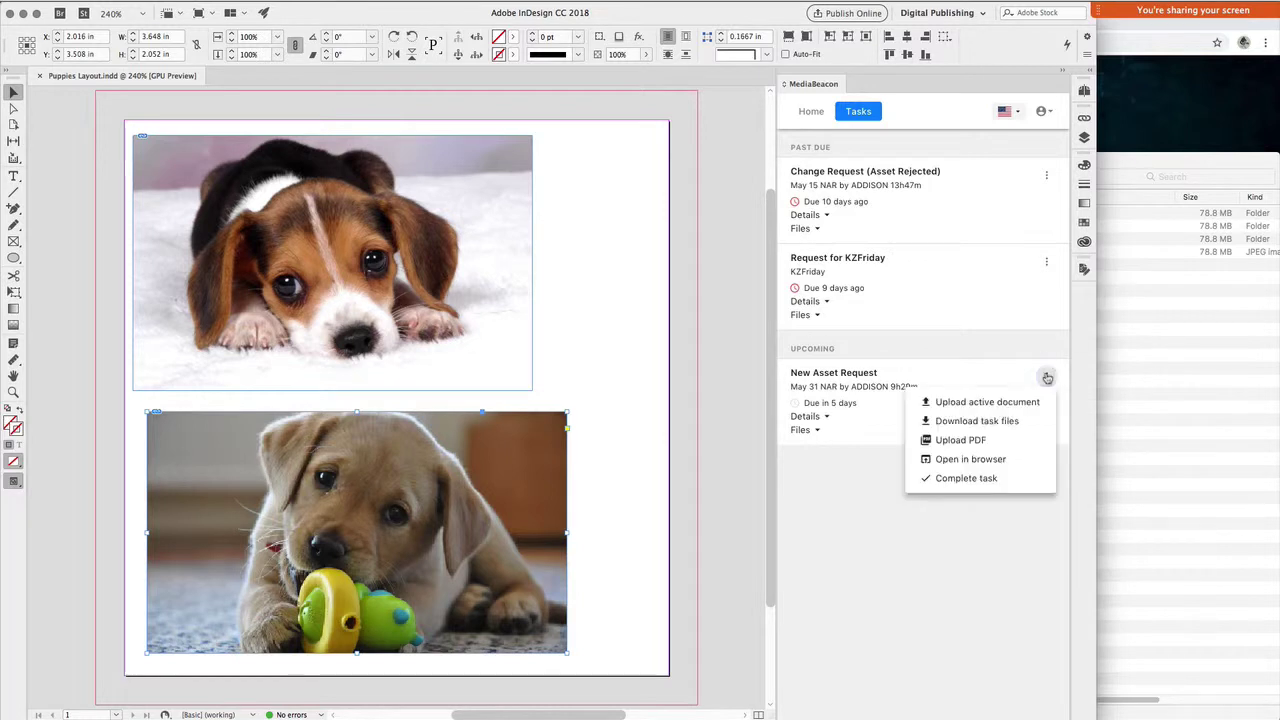
left_click(981, 479)
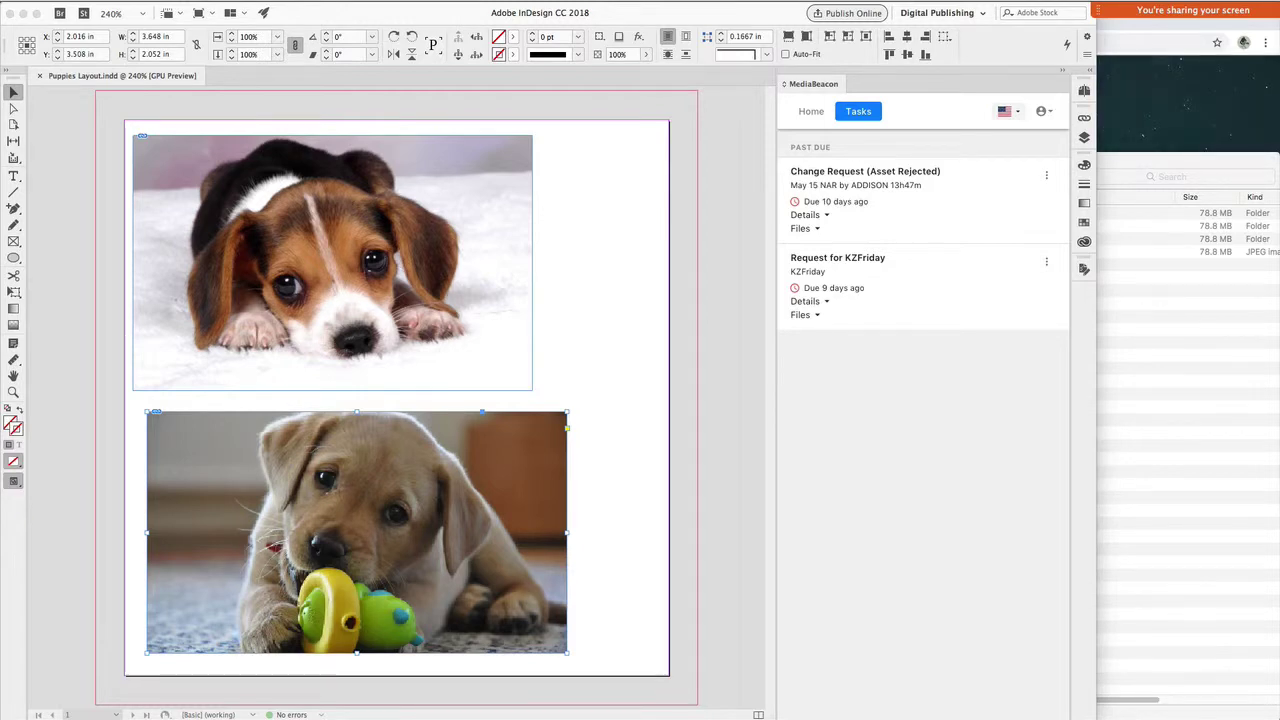
- Make the MediaBeacon browser window full screen and open Puppies Layout.pdf from My Approvals
key("super+Tab")
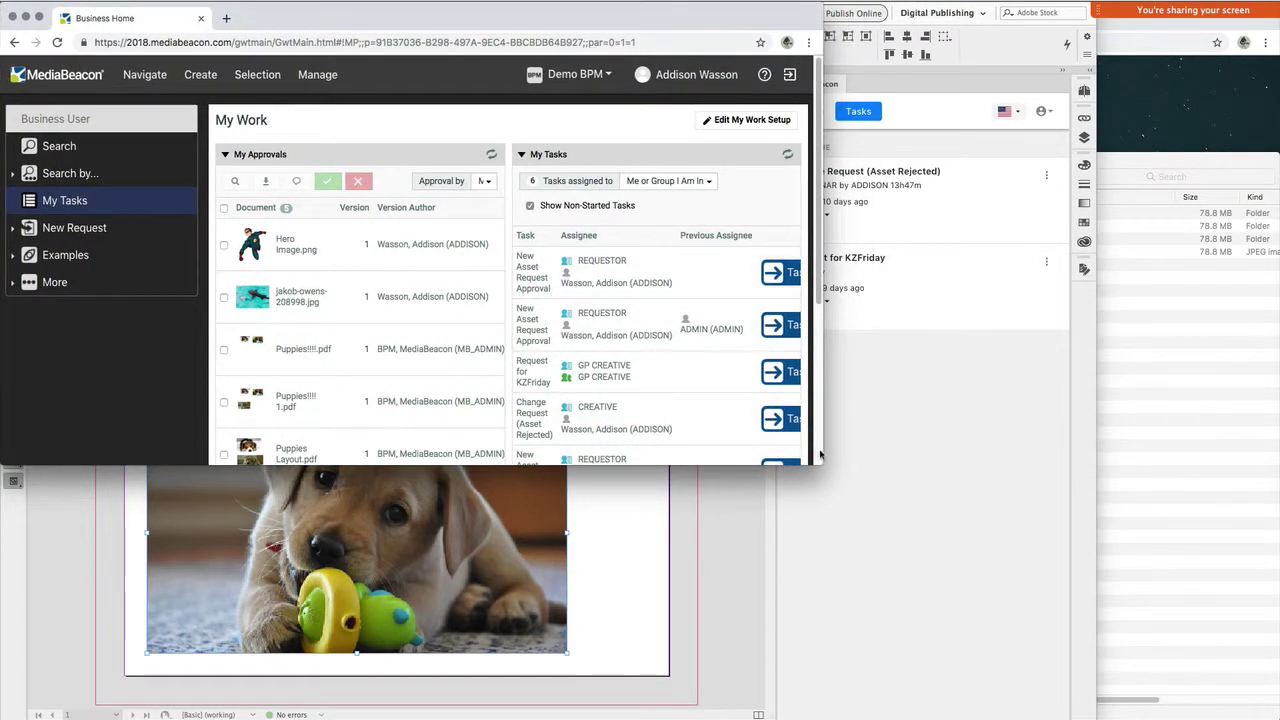
key("alt+super+f")
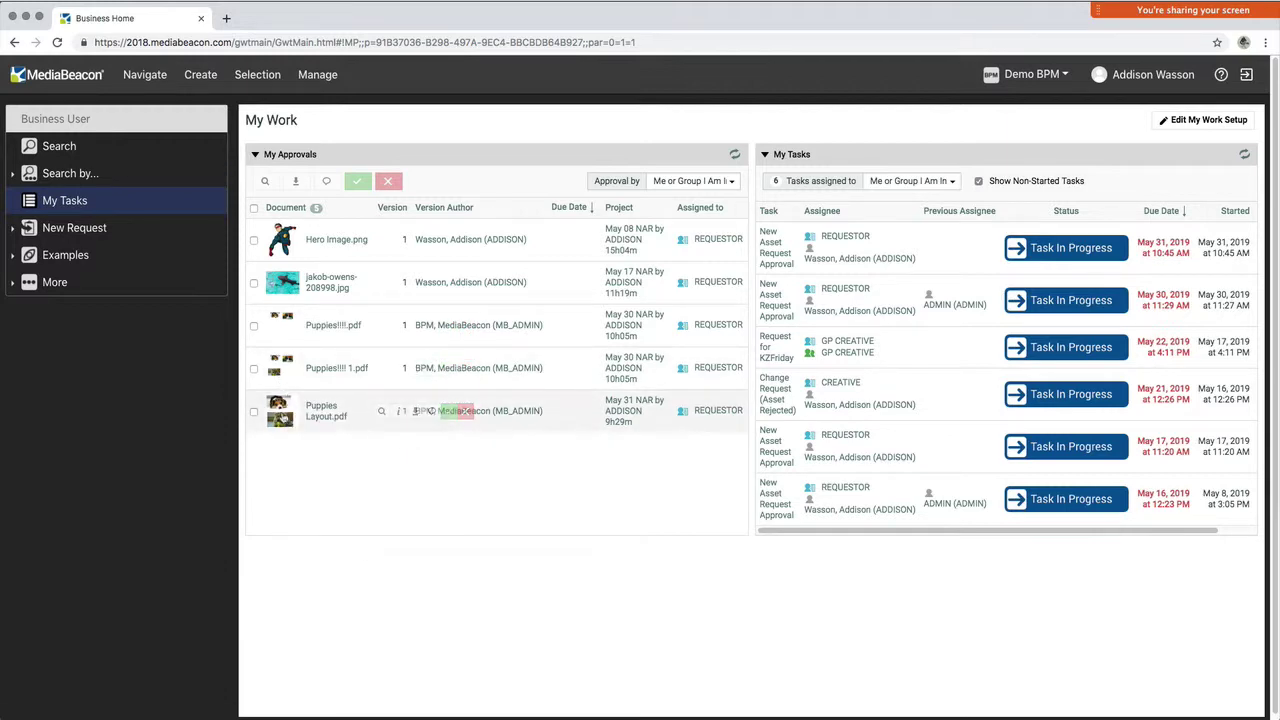
left_click(284, 420)
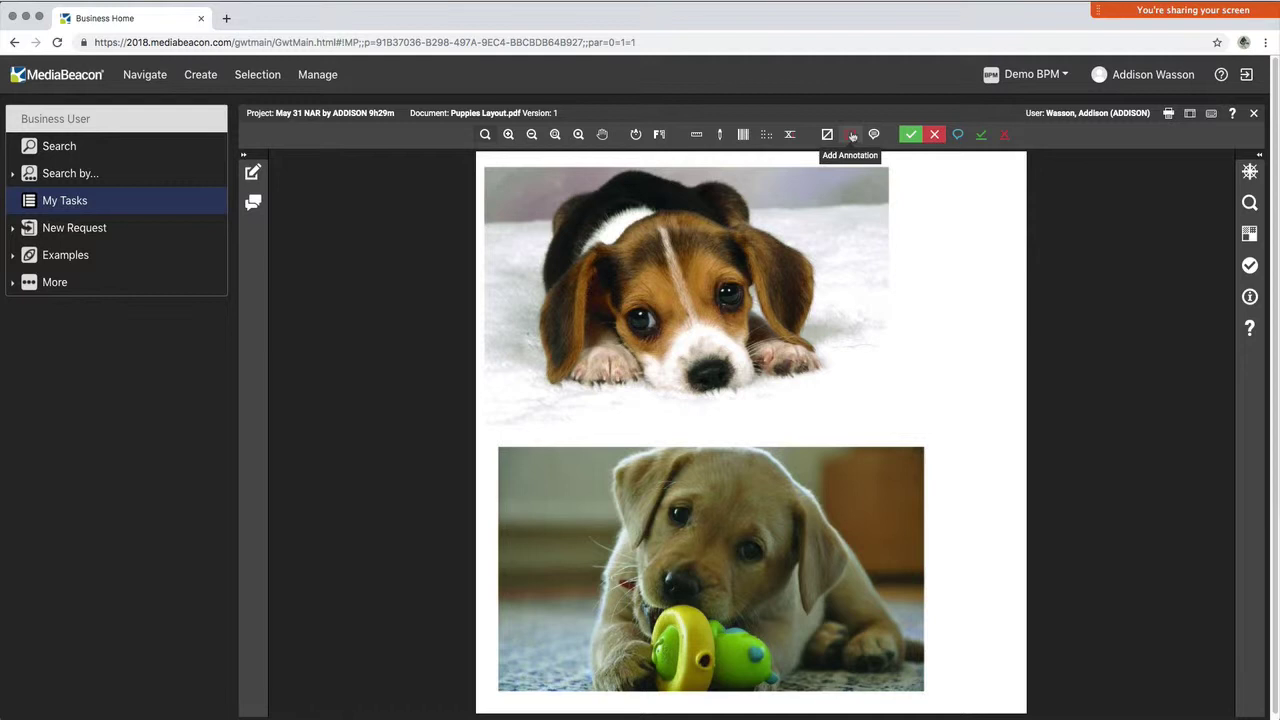
- Mark the empty area right of the top photo with a rectangle comment 'There should be a puppy here'
left_click(851, 136)
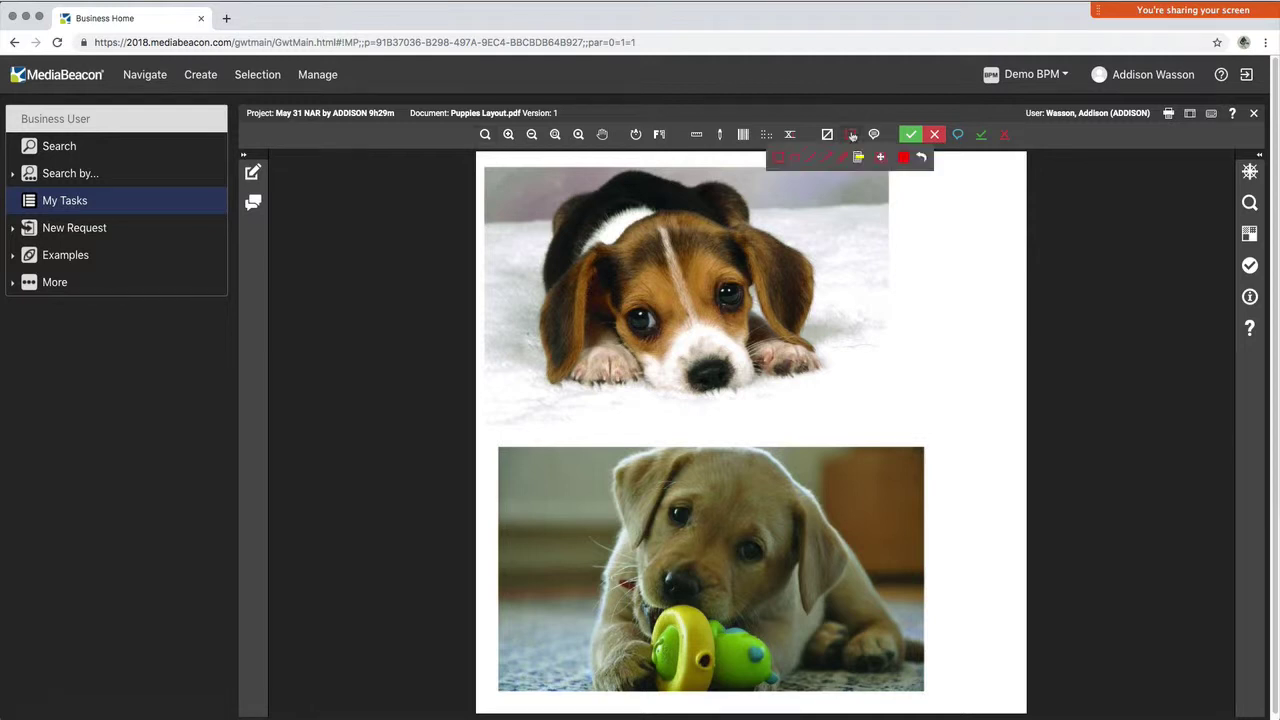
left_click(781, 159)
left_click_drag(899, 186, 1026, 347)
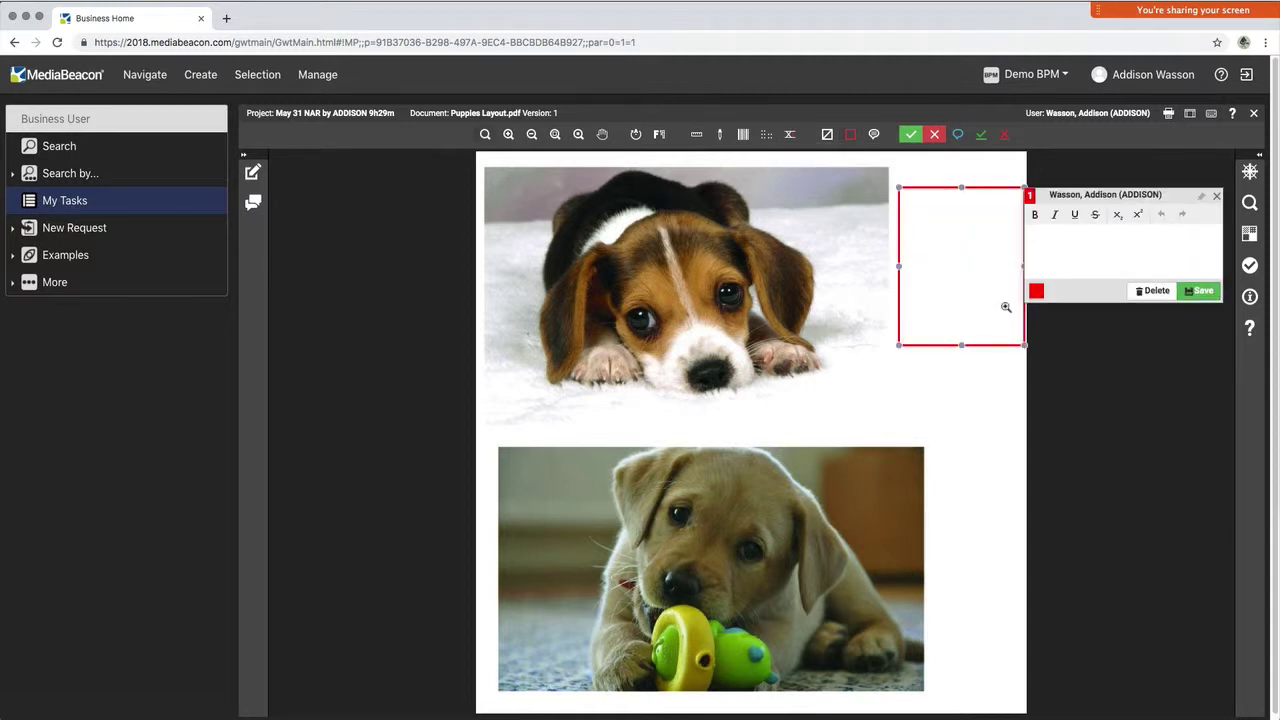
type("There should ")
type("a ")
type("be a puppy he")
type("re")
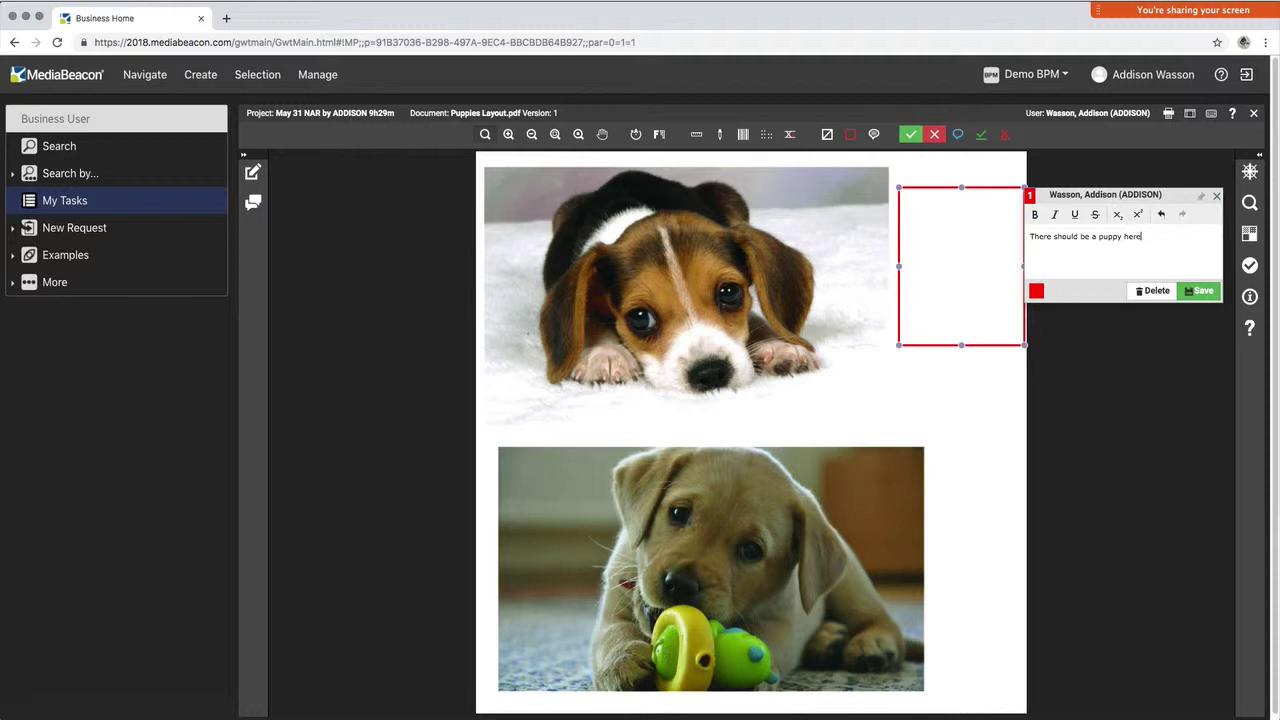
left_click(1201, 291)
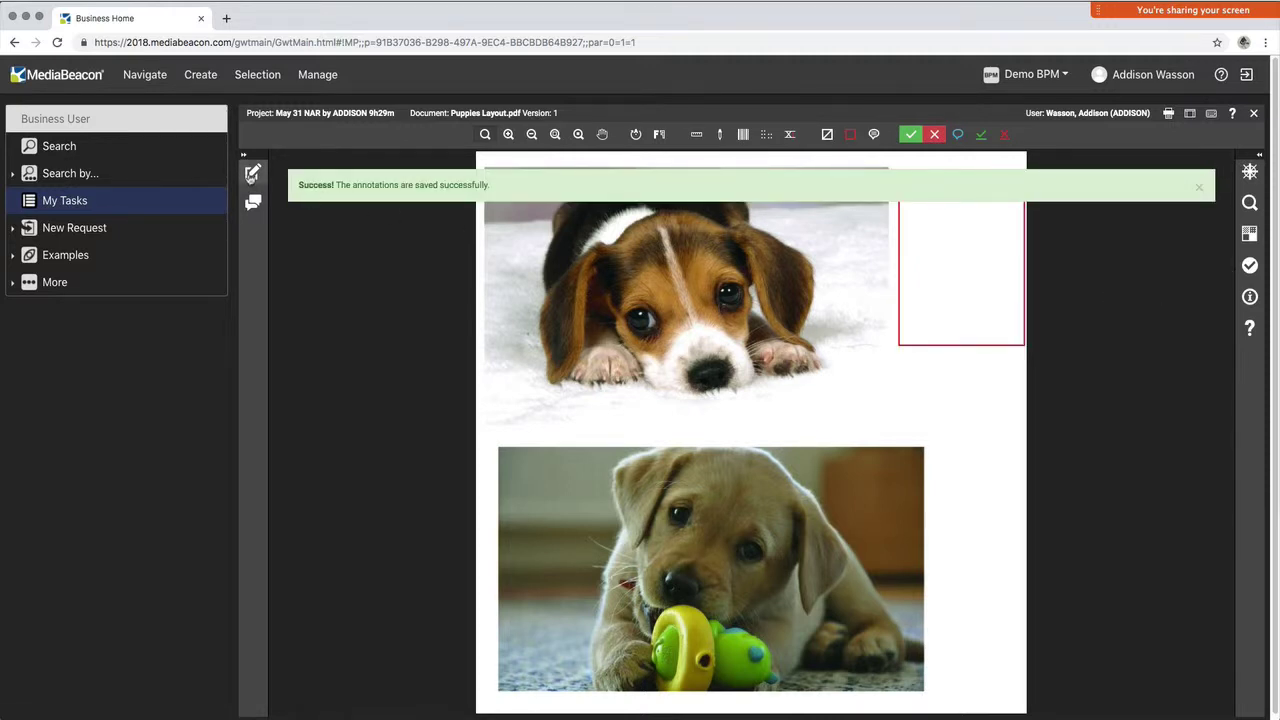
- Check the Annotation List and Discussions panels, then start rejecting the layout
left_click(252, 173)
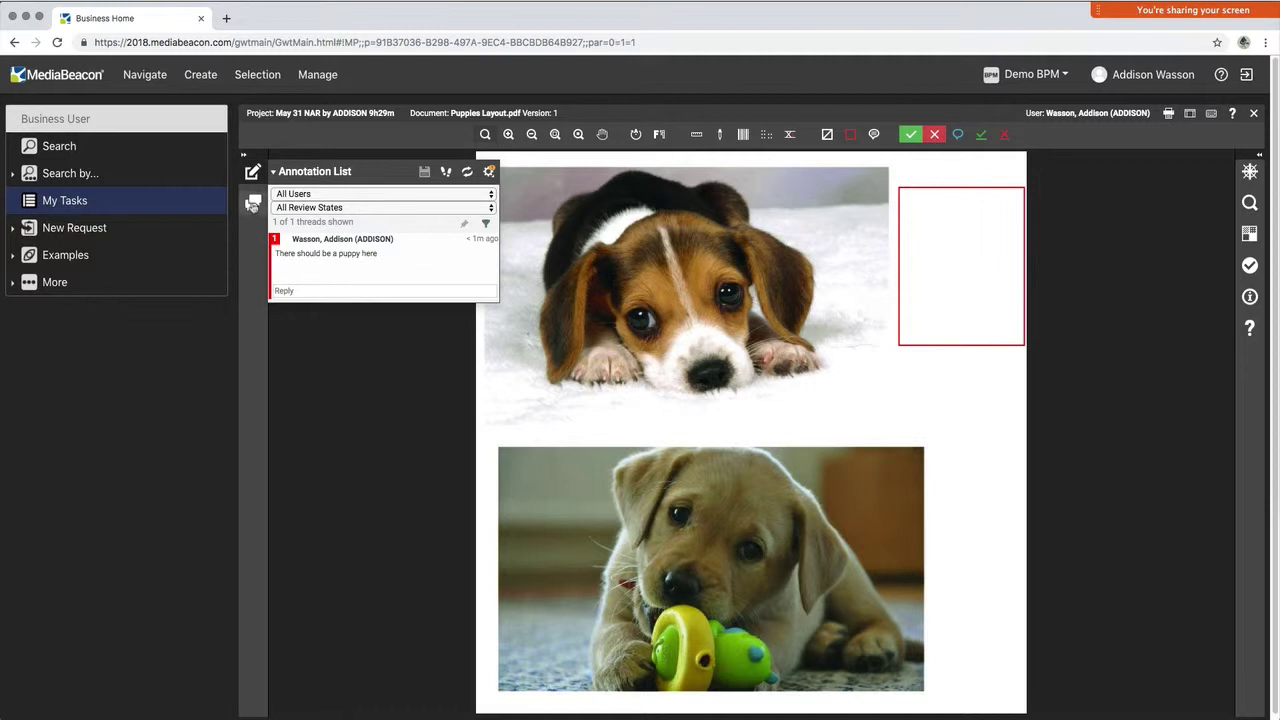
left_click(253, 204)
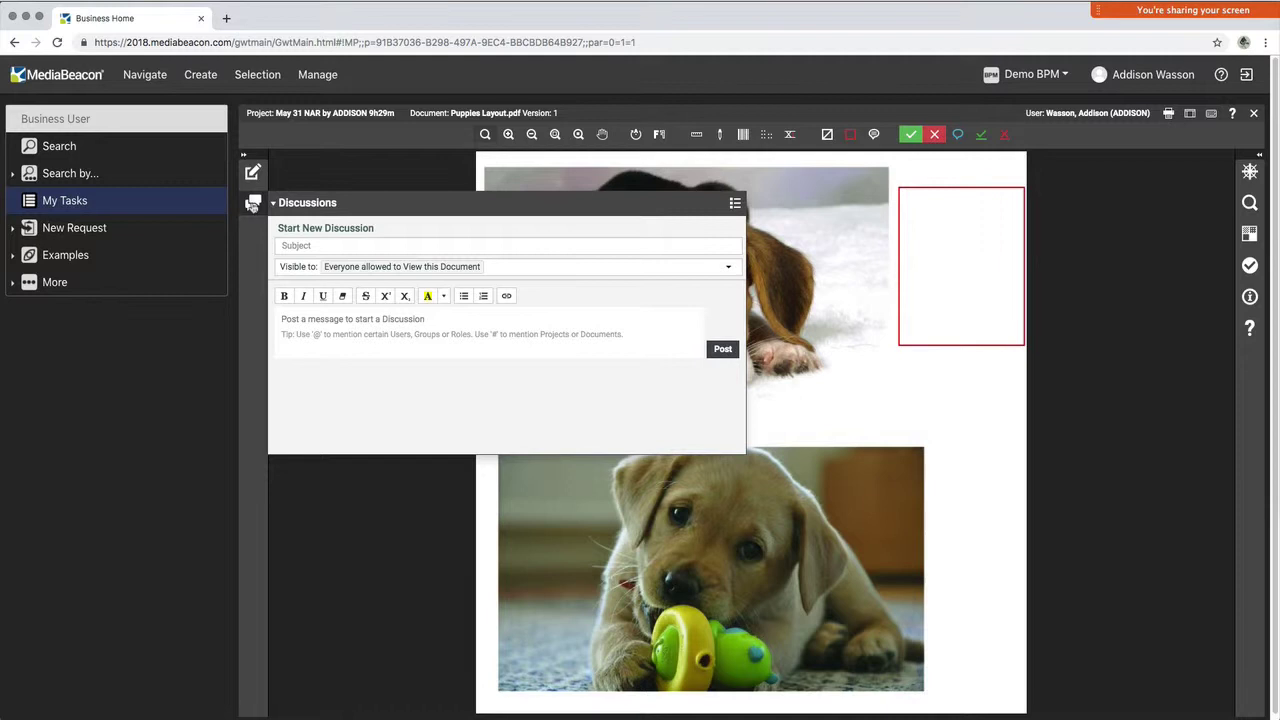
left_click(253, 204)
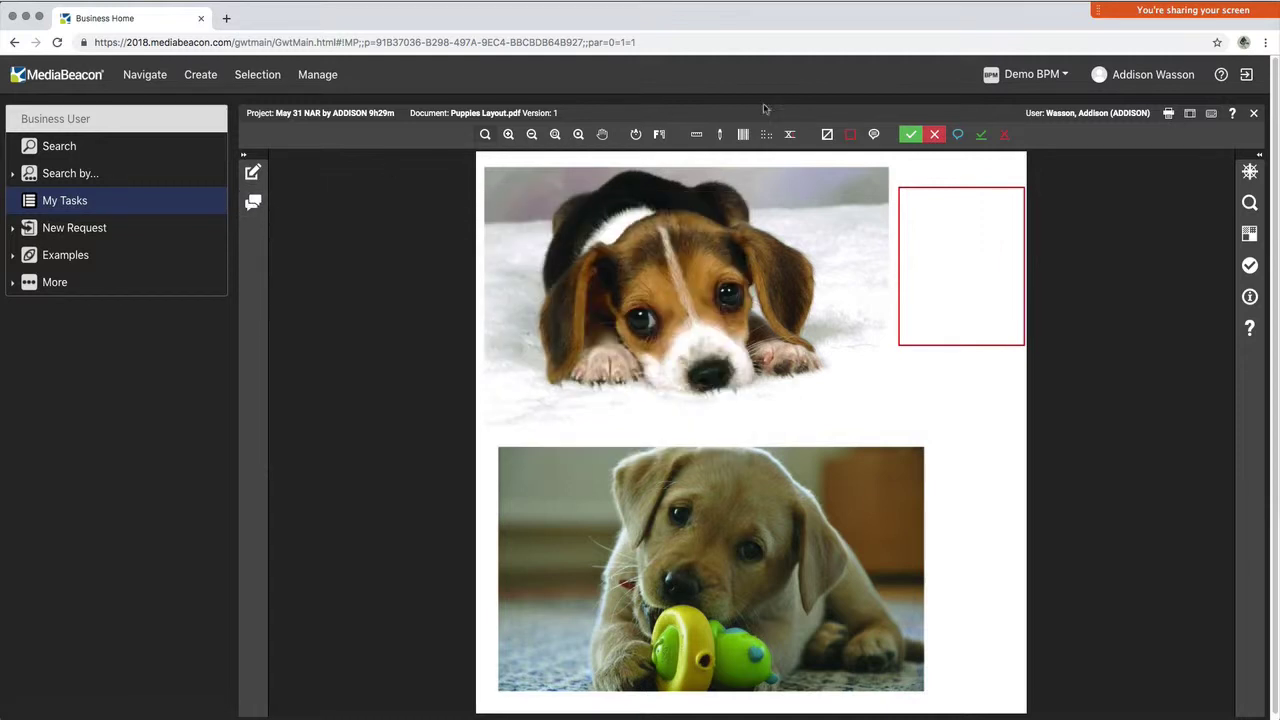
left_click(934, 134)
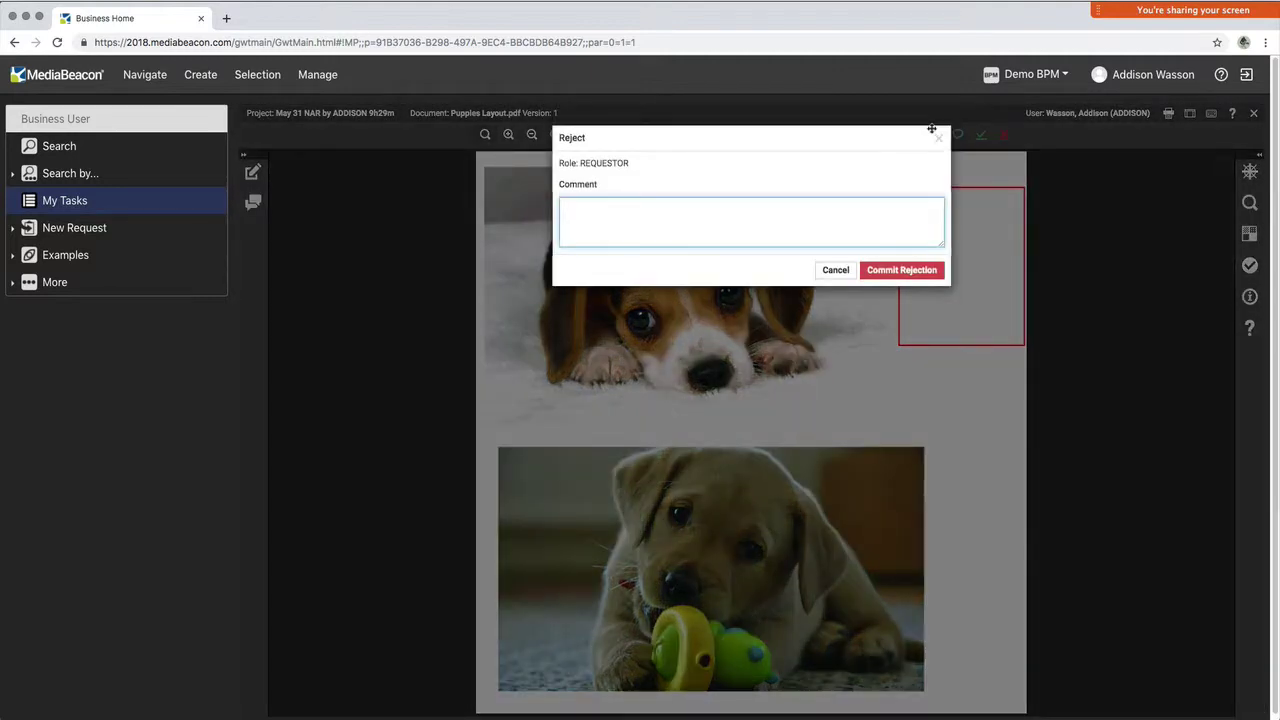
- Commit the rejection of Puppies Layout.pdf
left_click(905, 270)
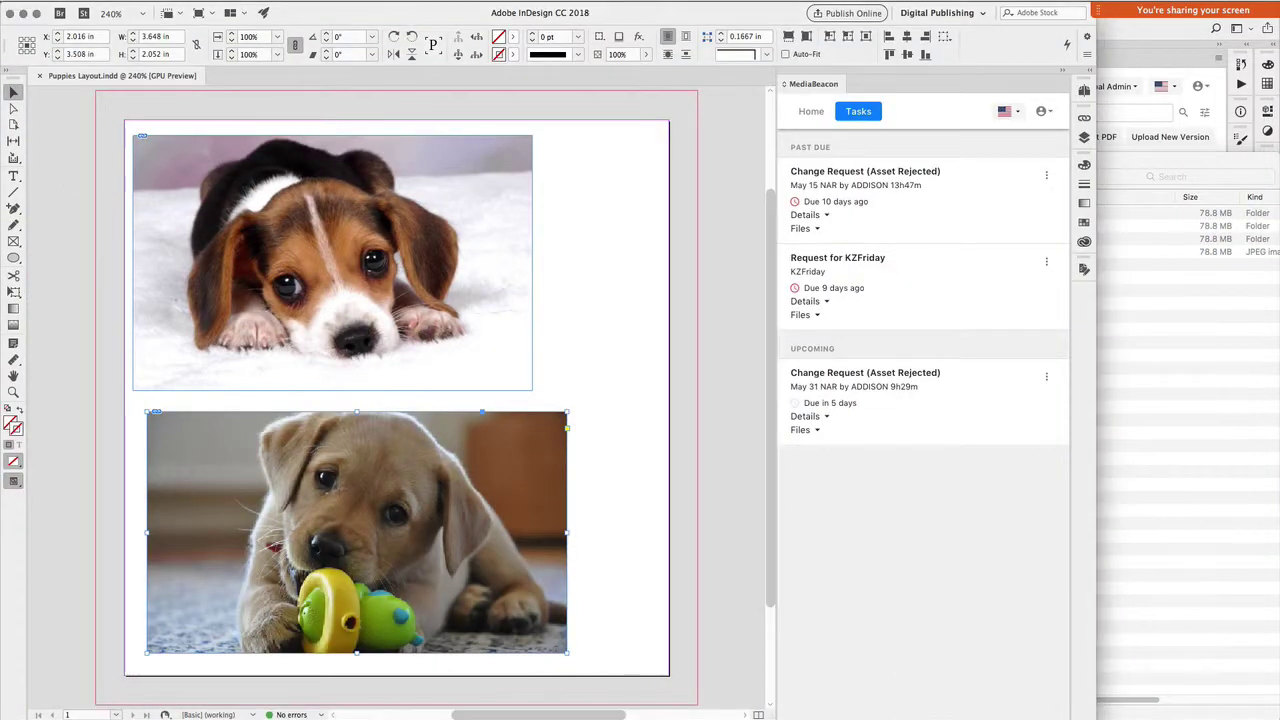
left_click(115, 2)
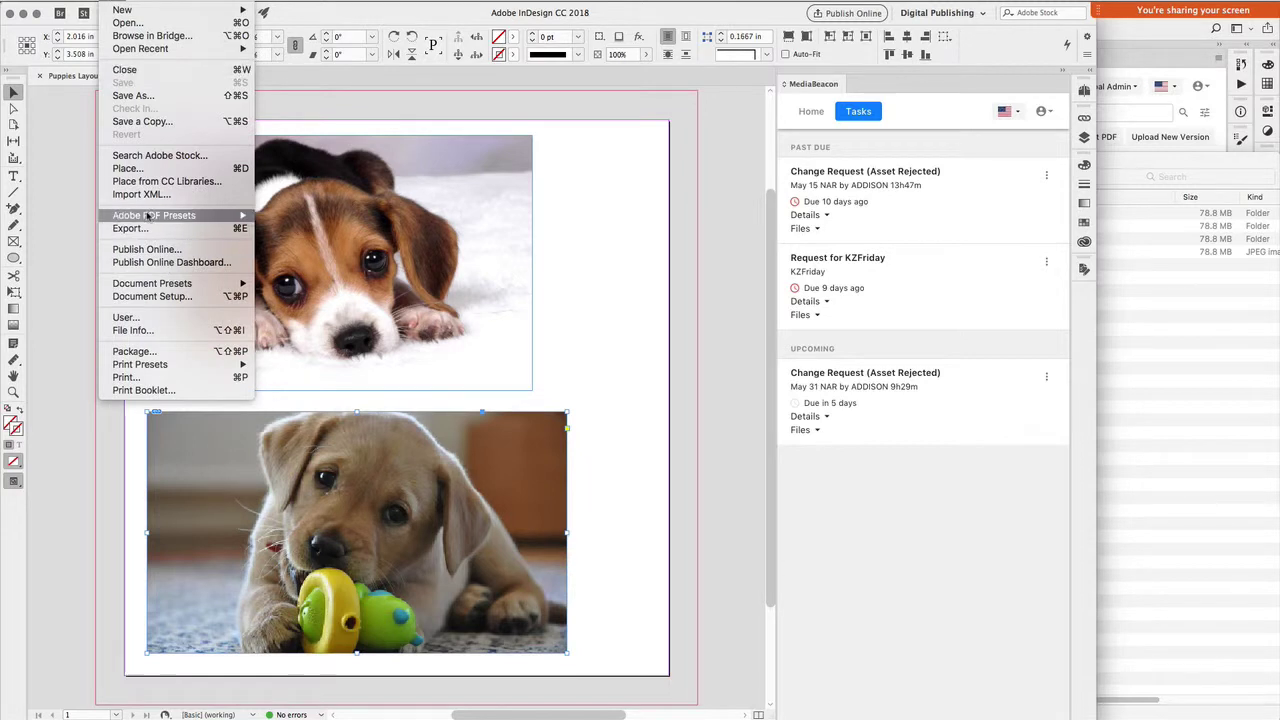
mouse_move(148, 216)
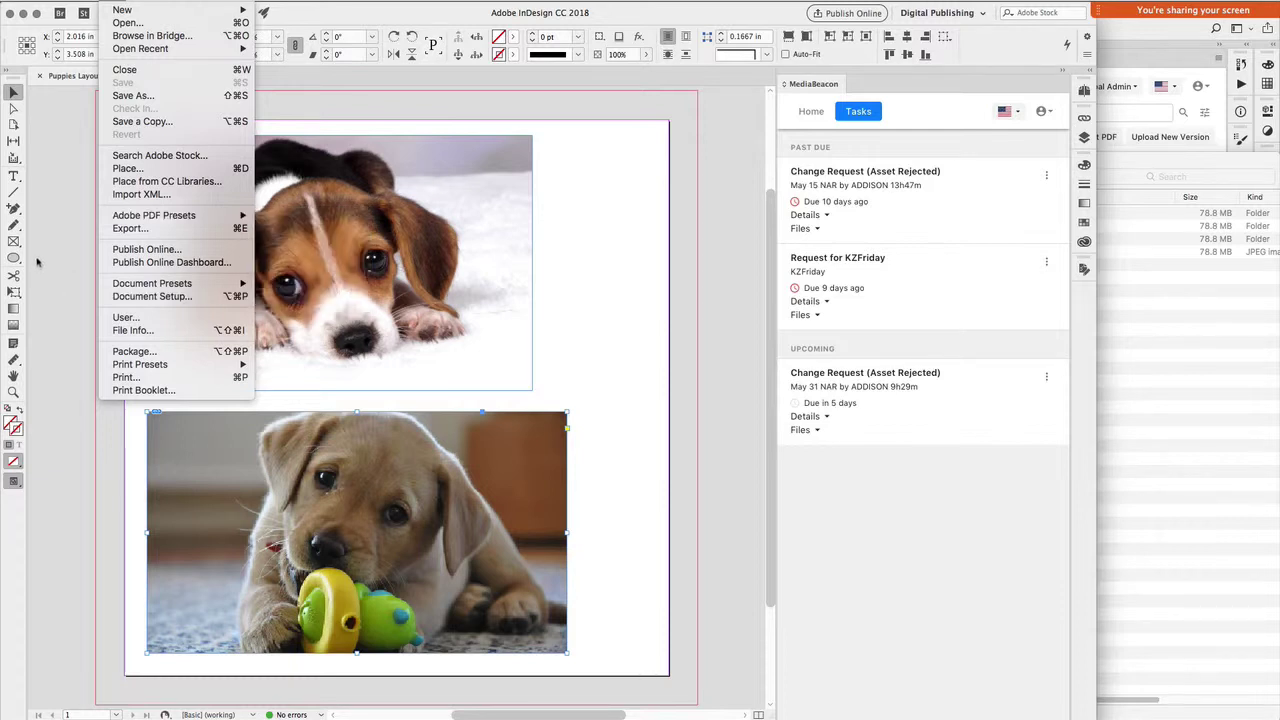
left_click(42, 254)
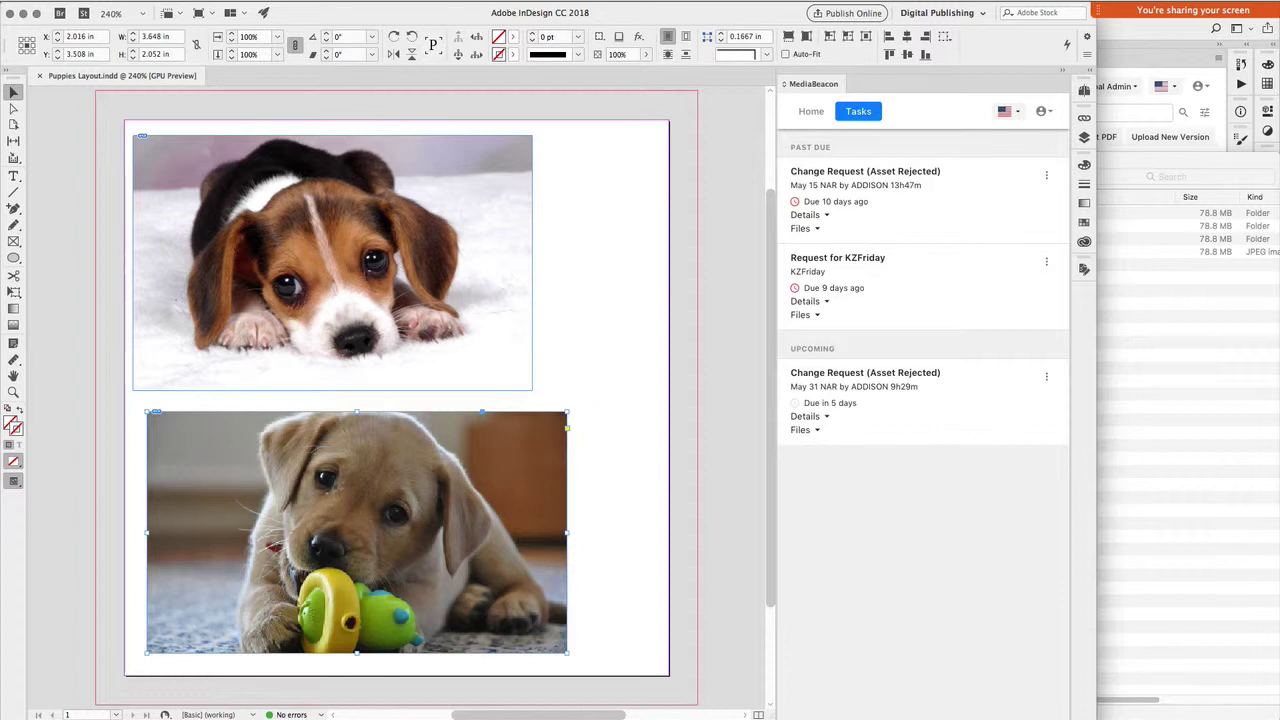
mouse_move(715, 700)
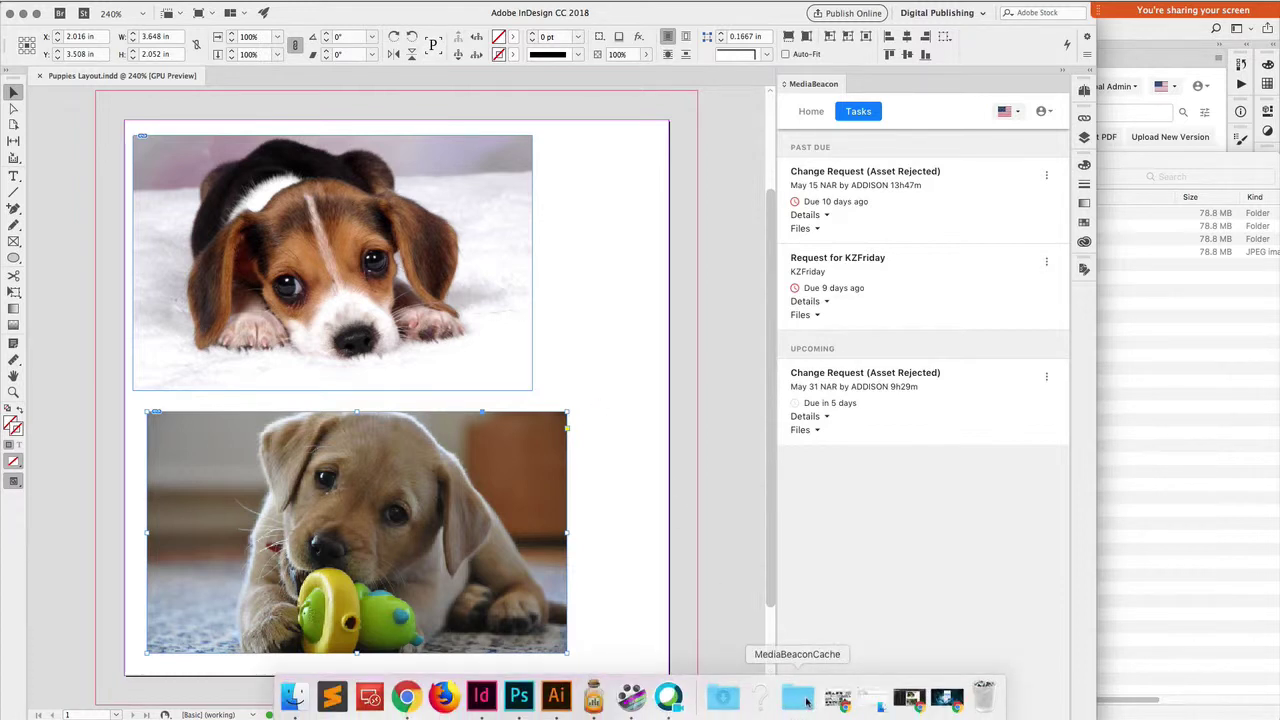
- Open the MediaBeaconCache folder from the Dock and move its window to the right
left_click(806, 703)
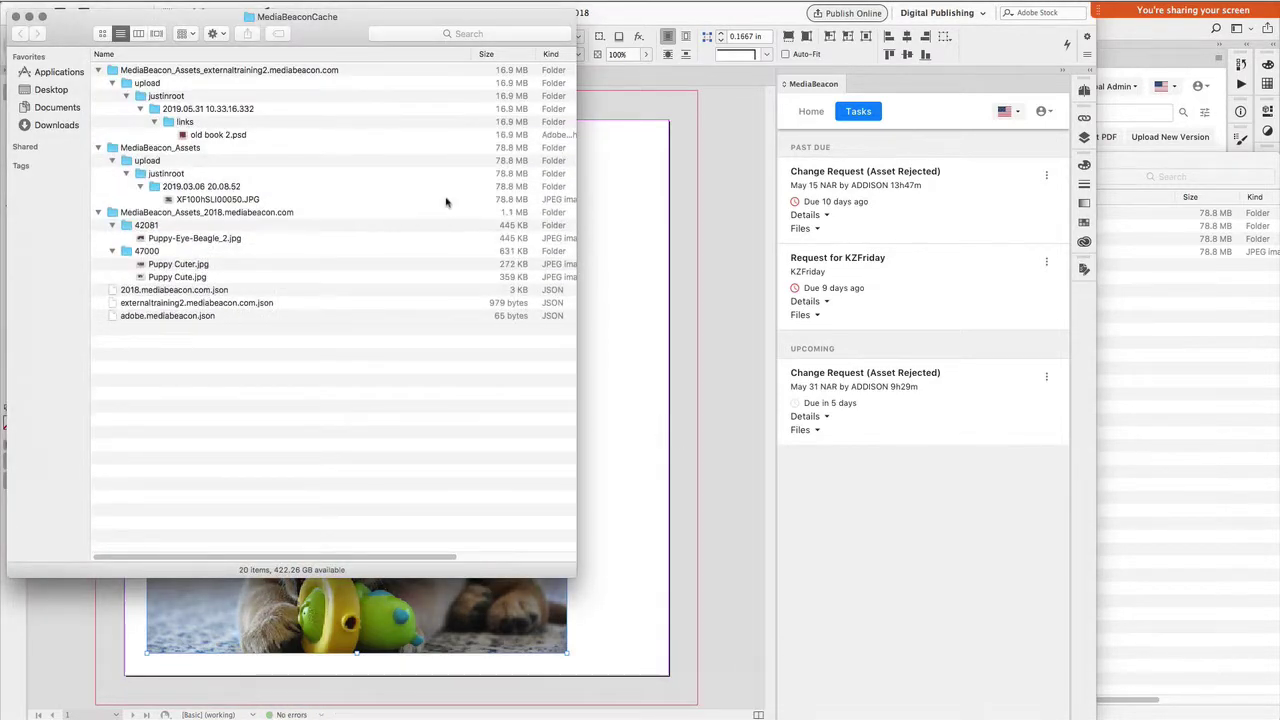
left_click_drag(349, 19, 998, 43)
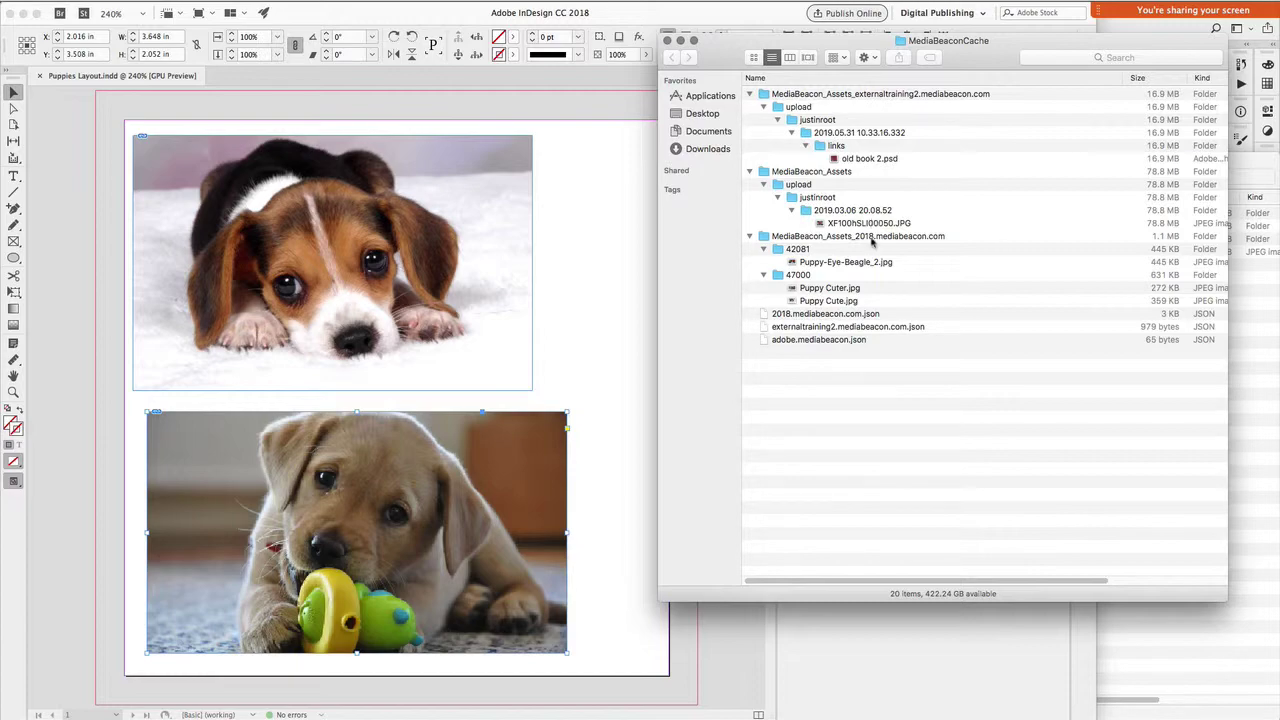
- Bring Chrome forward, log in to MediaBeacon, and expand the asset's General info section
mouse_move(556, 700)
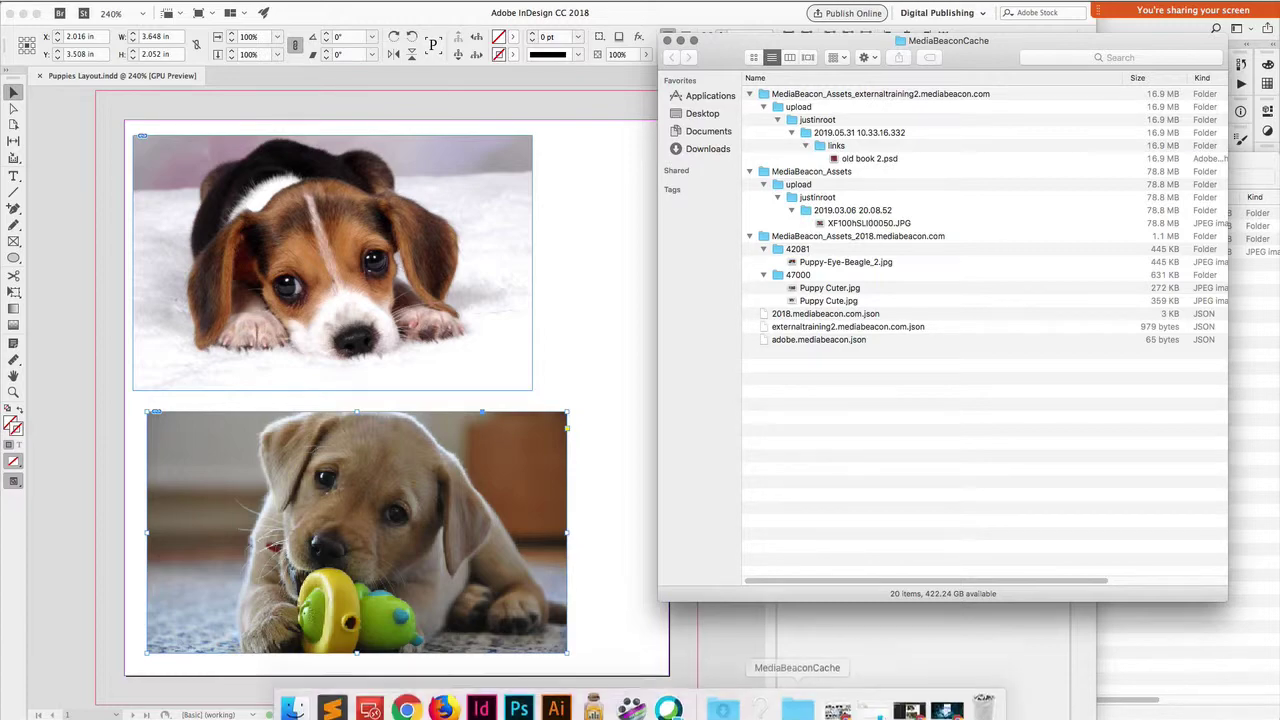
left_click(406, 697)
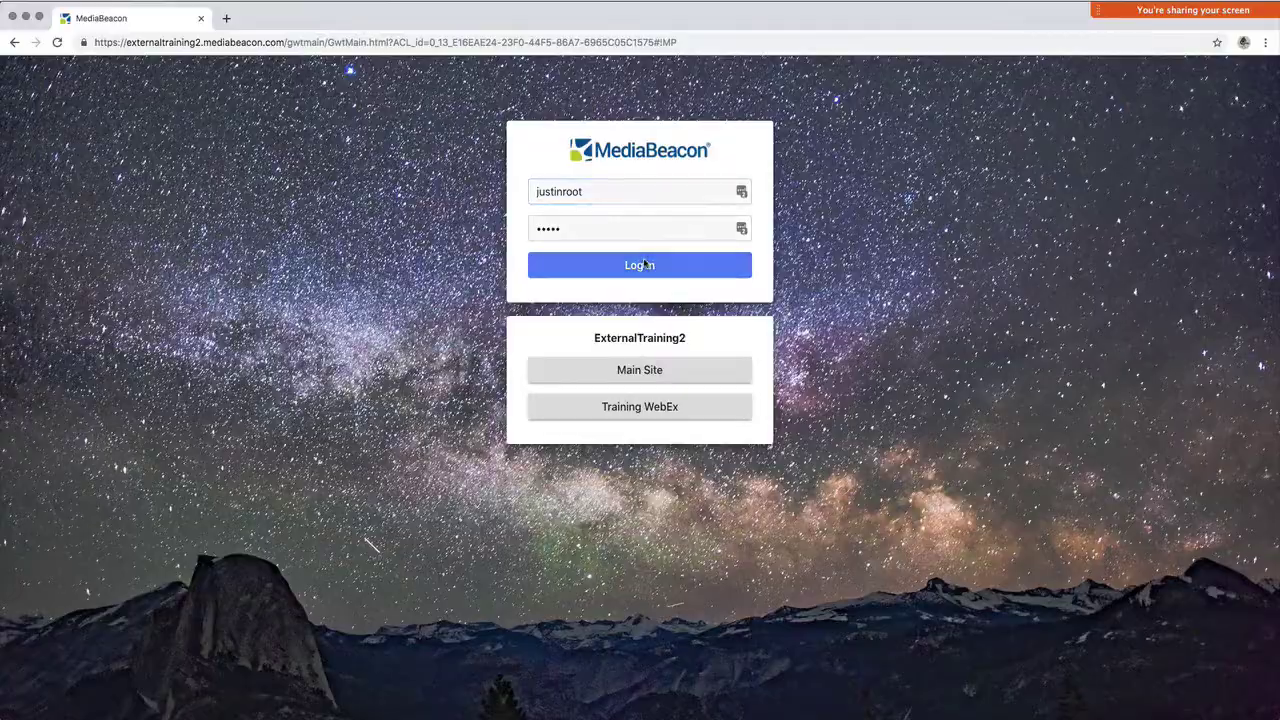
left_click(646, 265)
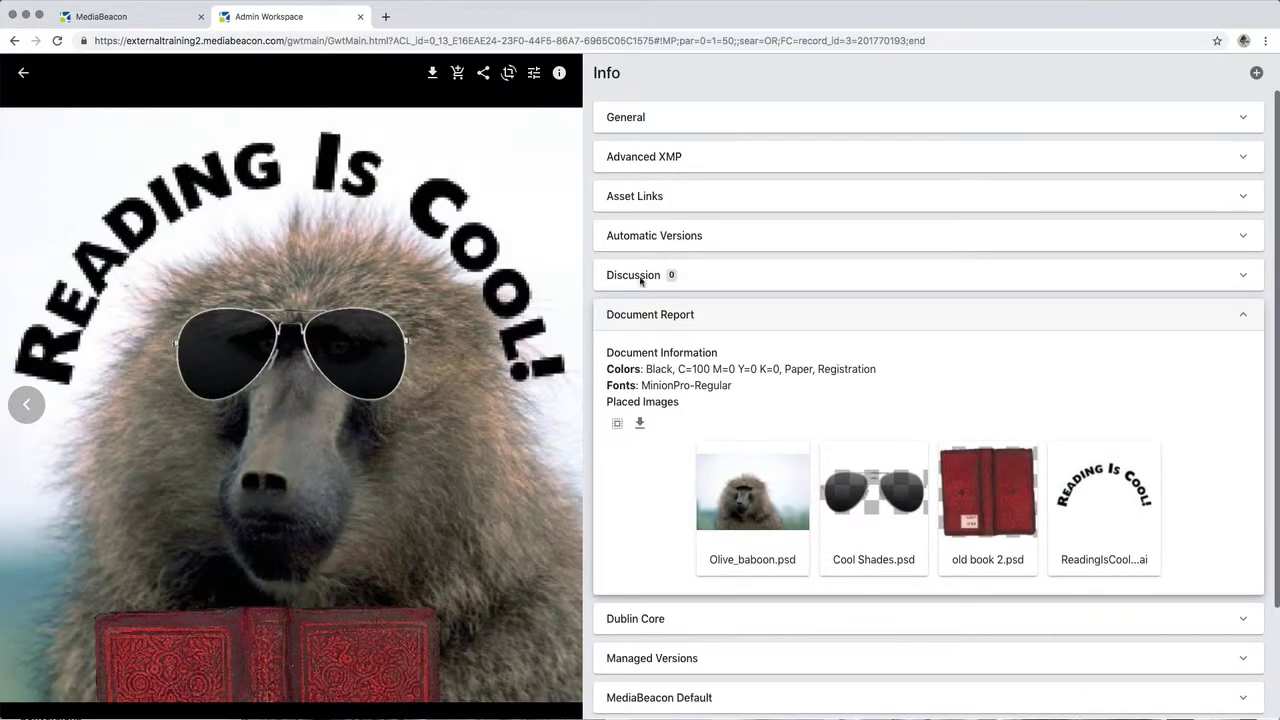
left_click(656, 120)
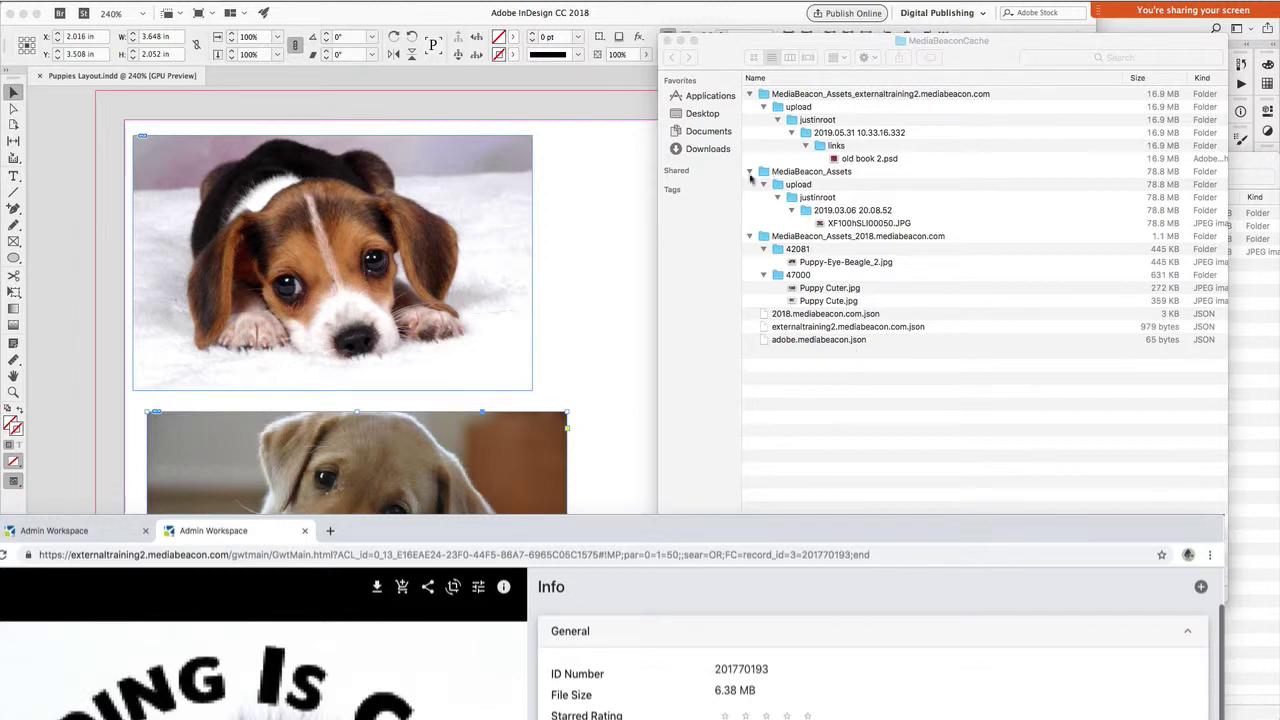
- Open Desktop > Temporary New Files in Finder, showing Puppies Layout.indd and Puppies Layout.pdf
left_click(703, 114)
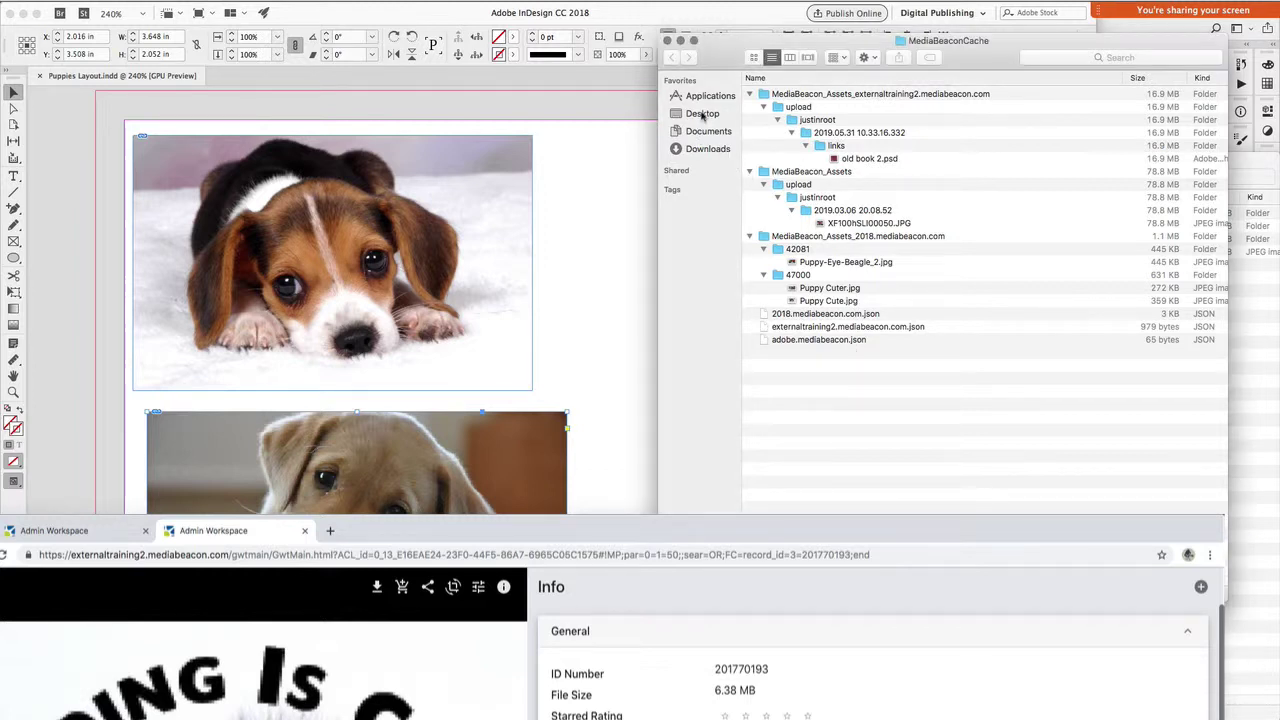
double_click(805, 121)
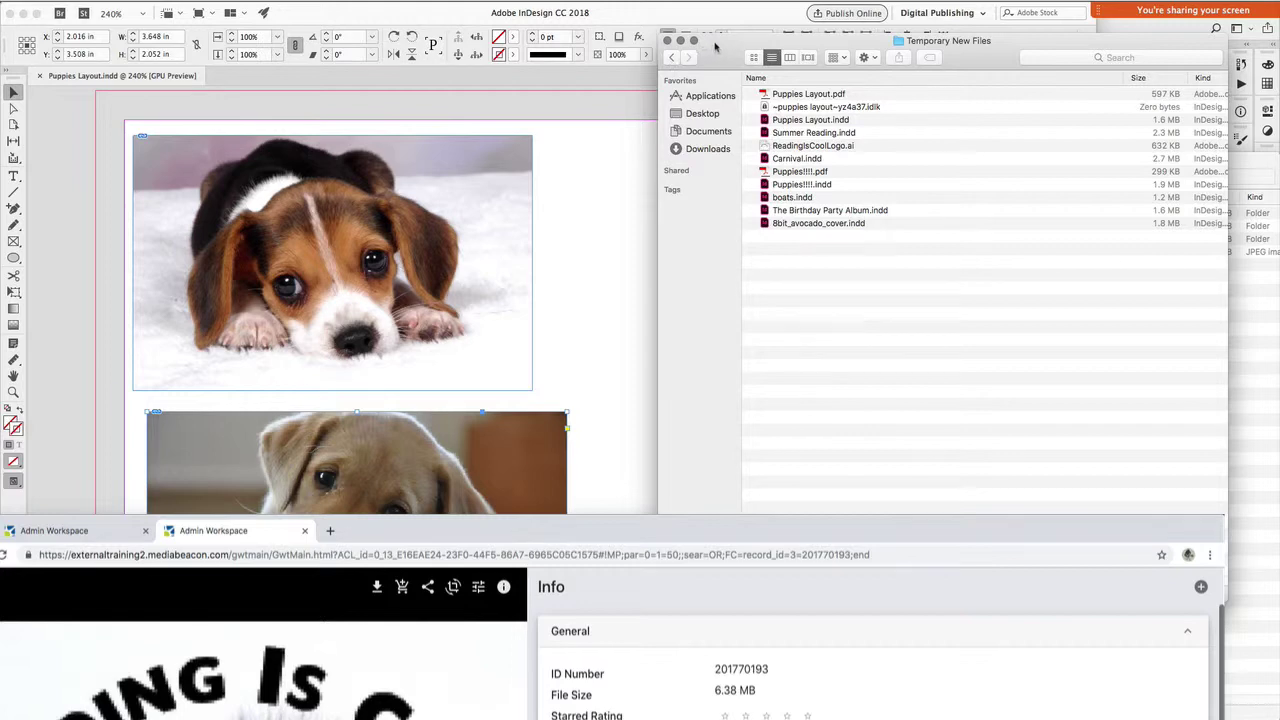
left_click_drag(716, 46, 709, 331)
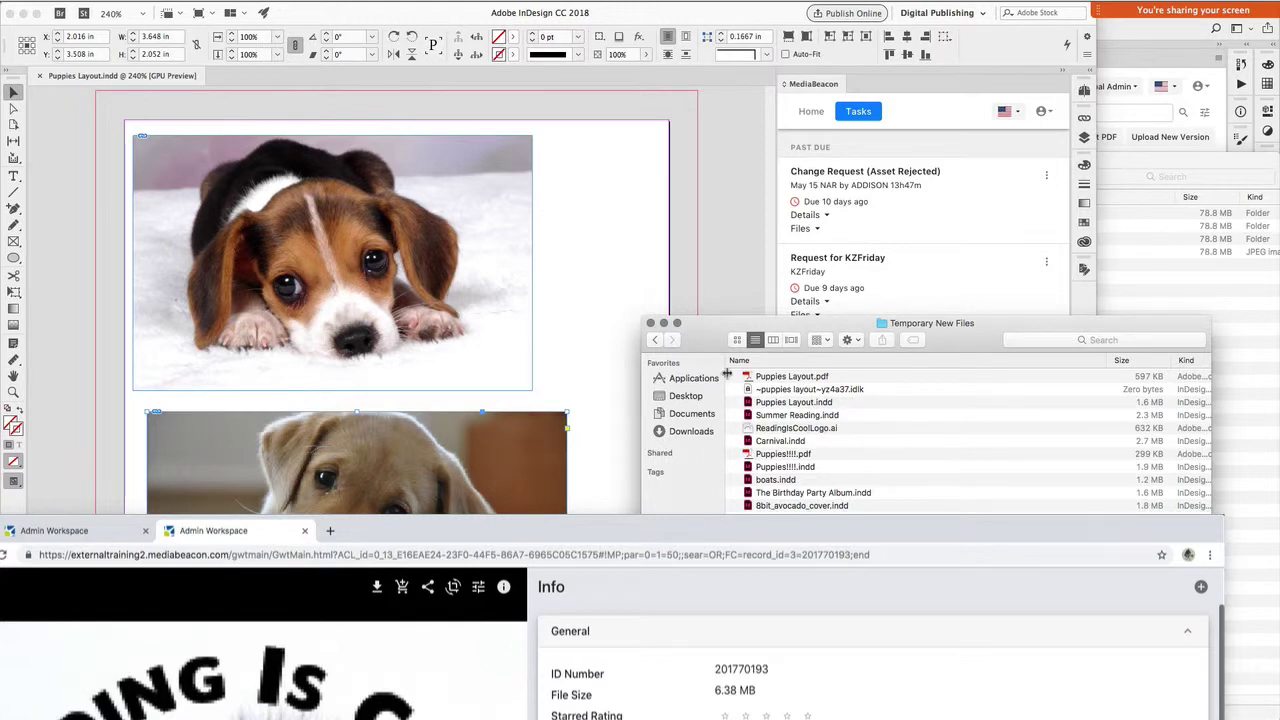
left_click_drag(720, 330, 697, 78)
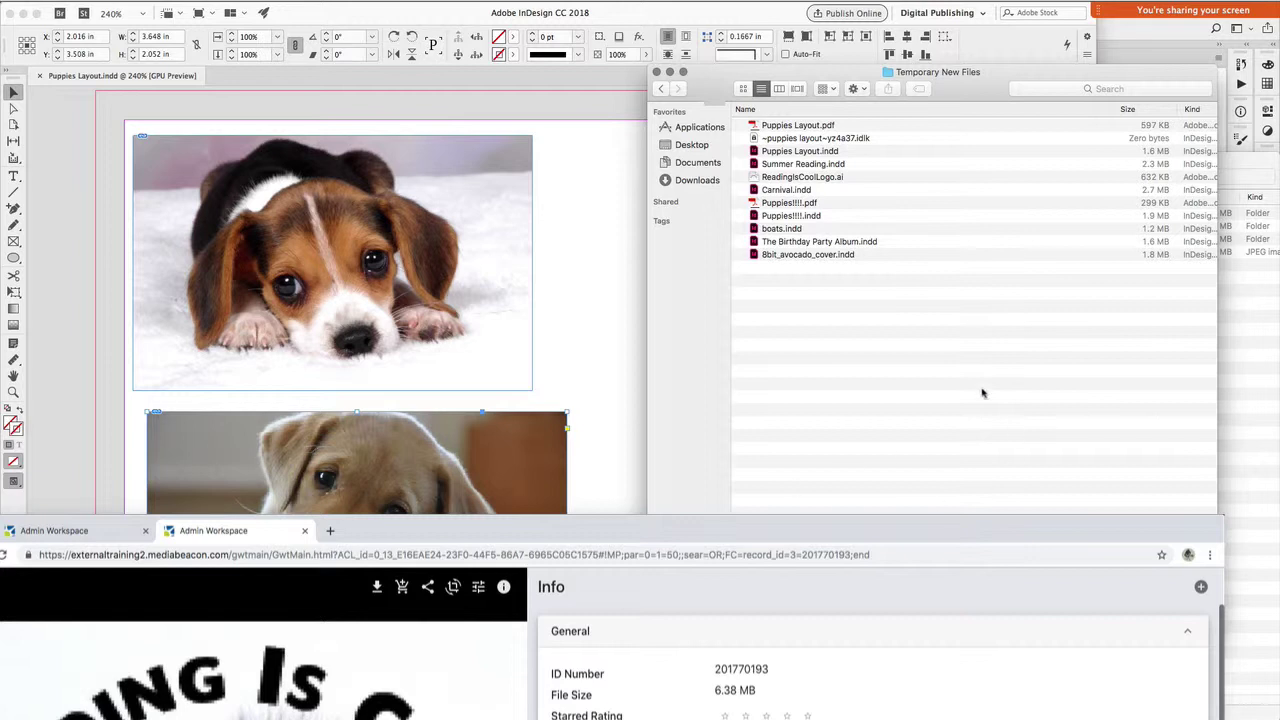
- Switch to the Webinar Title Cards.indd document tab
left_click(592, 100)
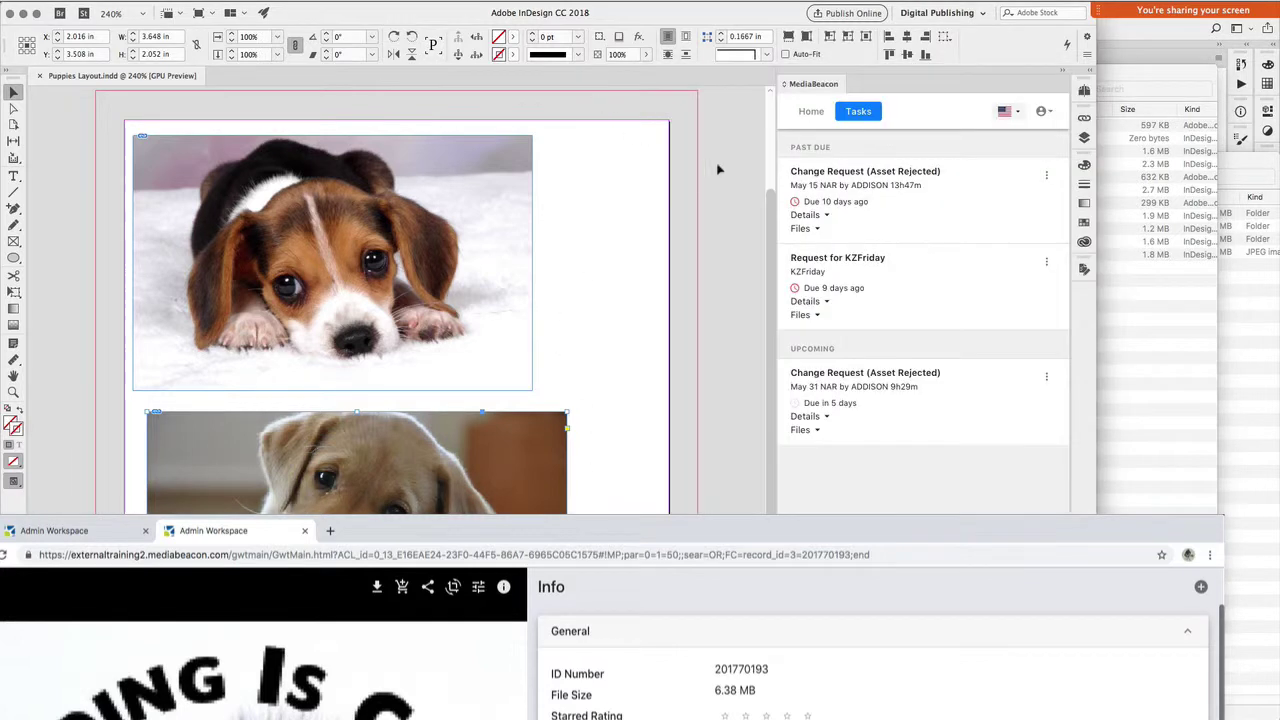